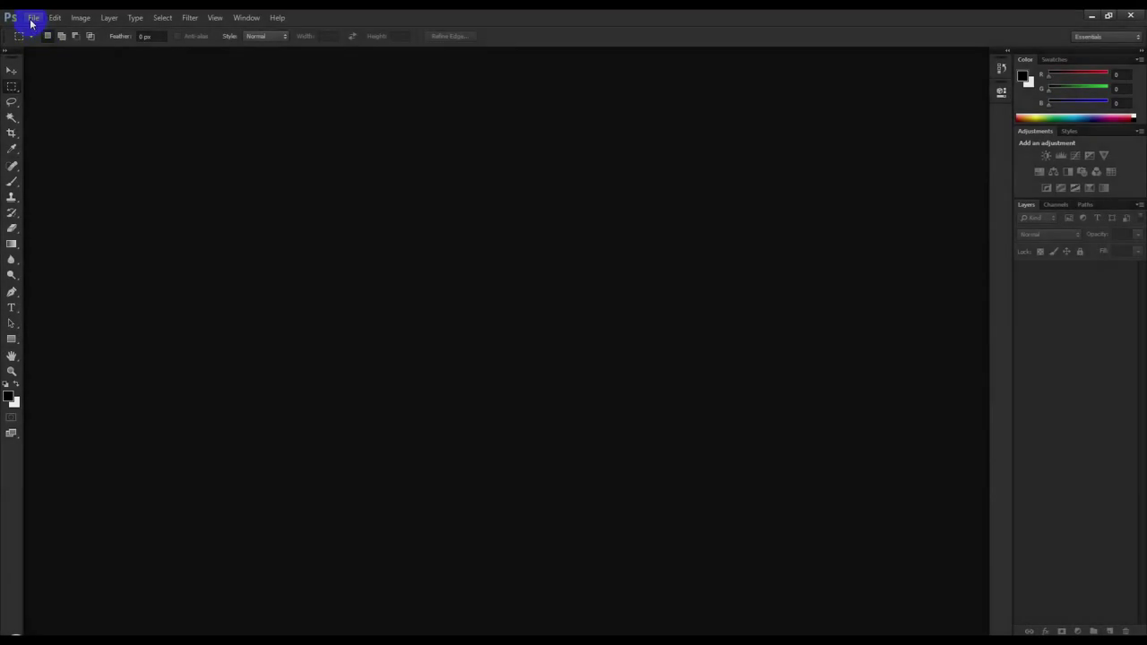
- Create a new A4 document (210 × 297 mm, 300 ppi) from the International Paper preset
left_click(31, 18)
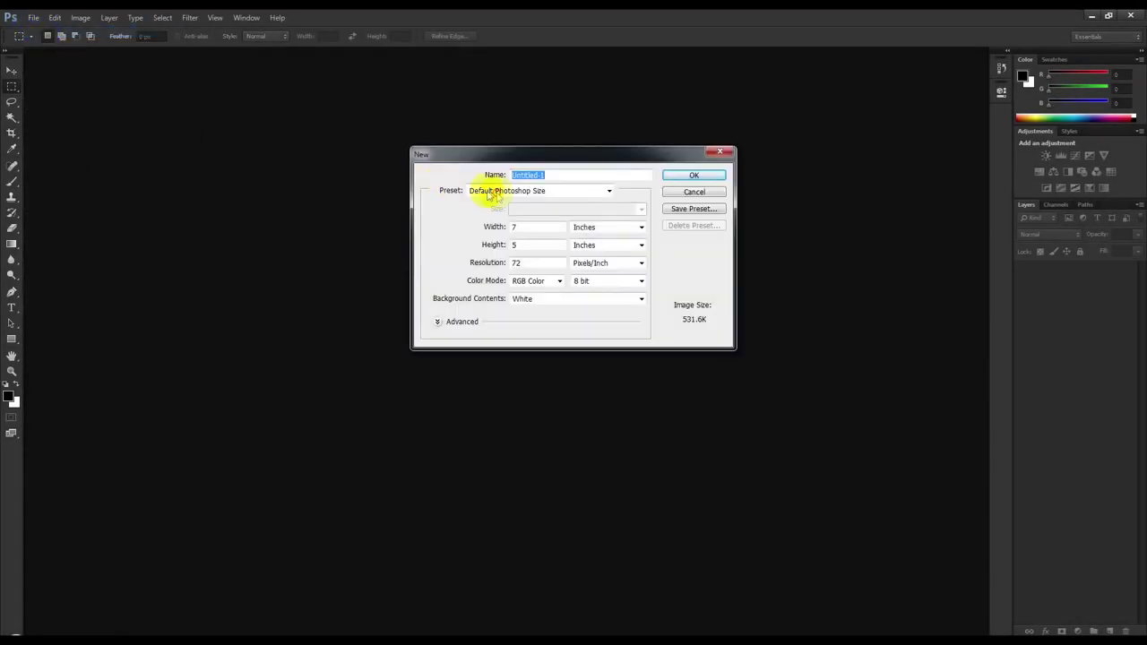
left_click(492, 194)
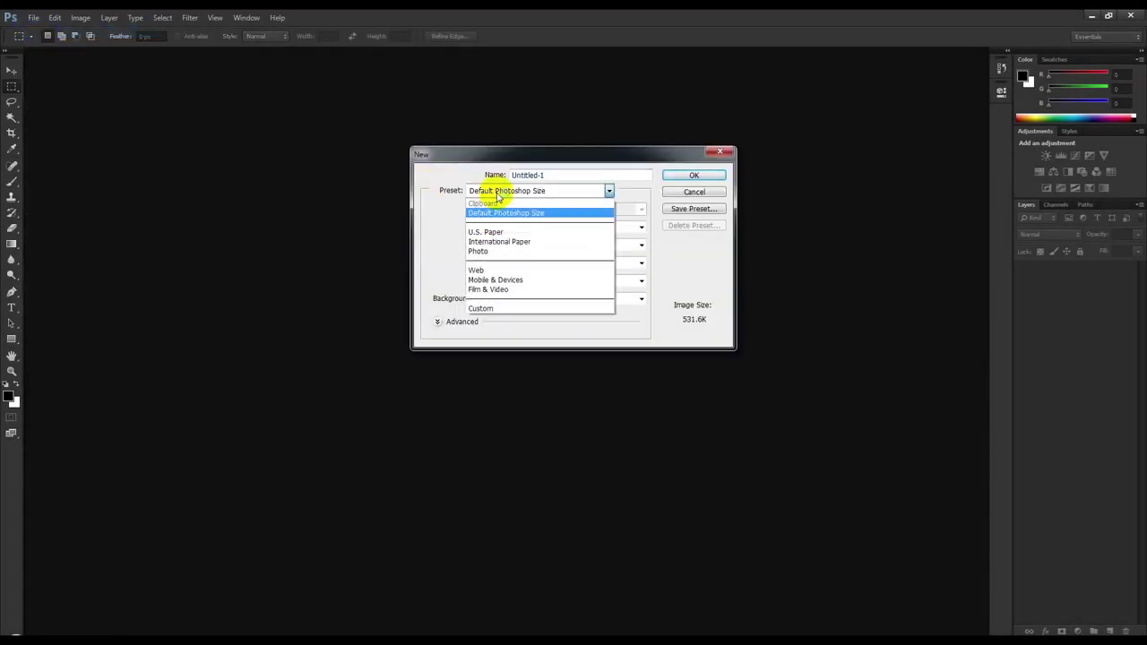
left_click(524, 242)
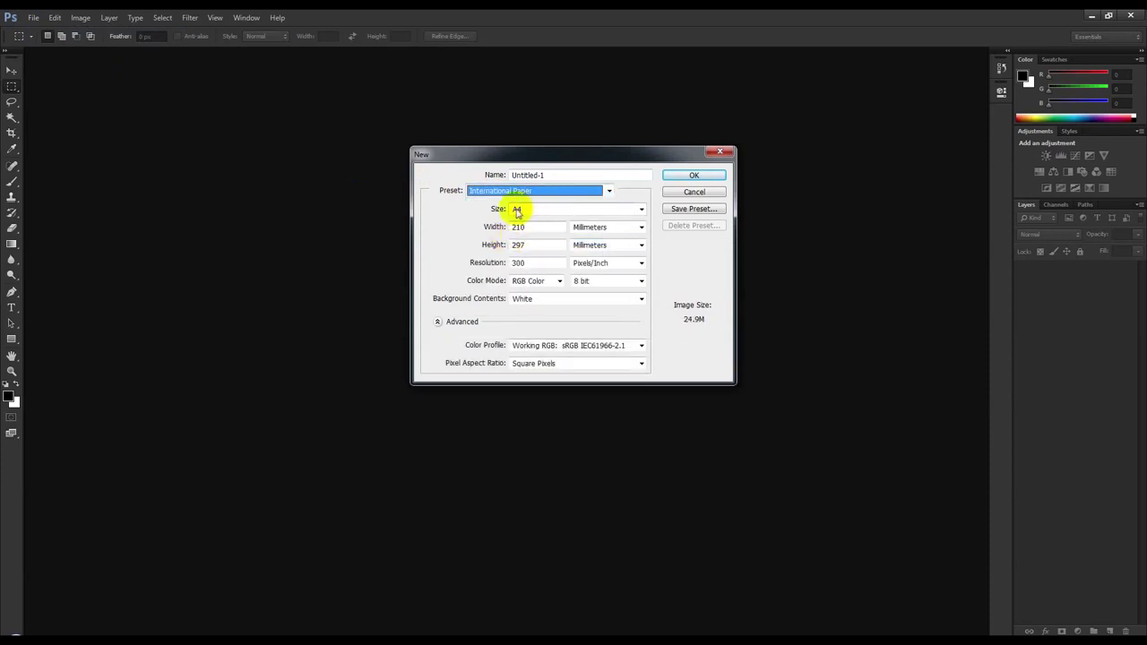
left_click(517, 212)
left_click(525, 221)
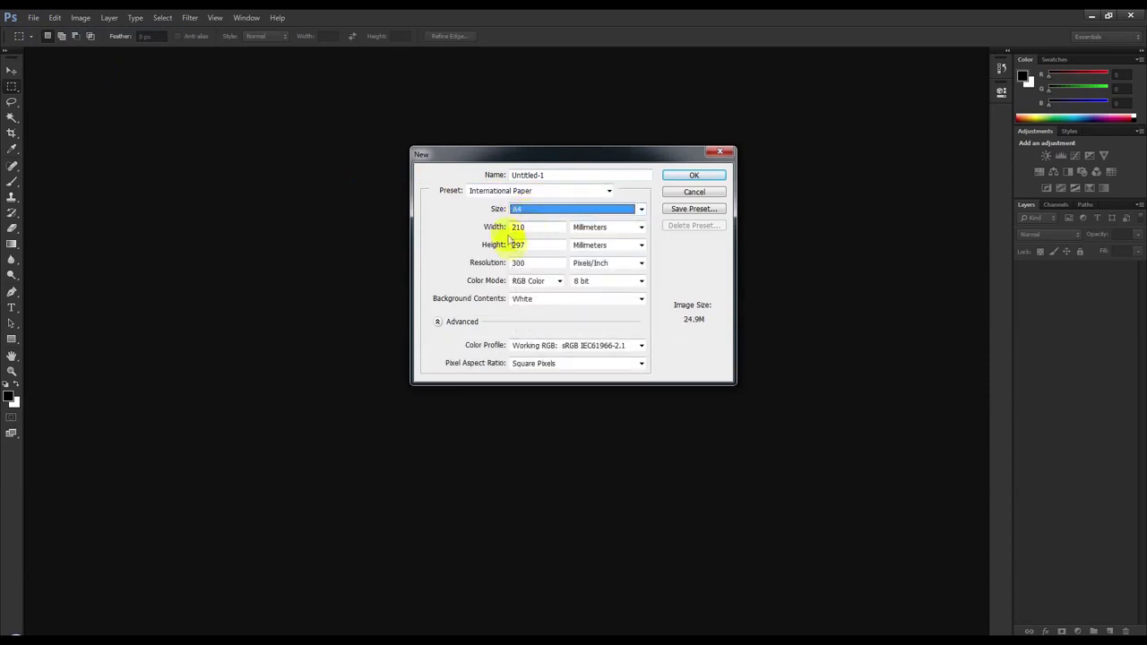
left_click(684, 175)
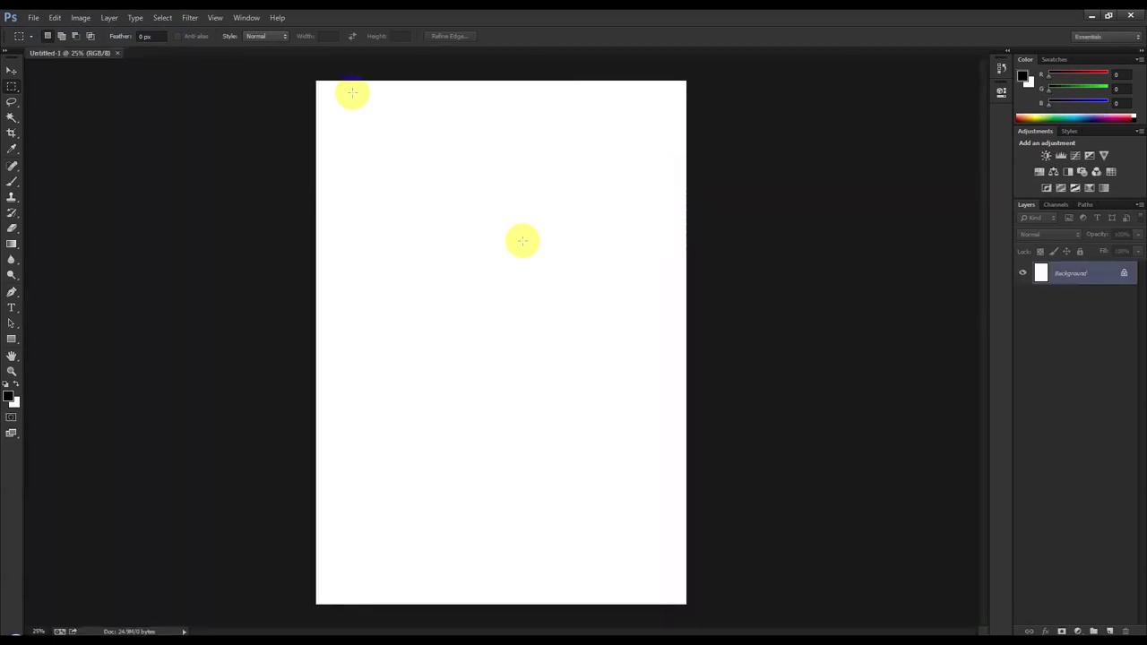
- Show the rulers and set their units to pixels
left_click(12, 71)
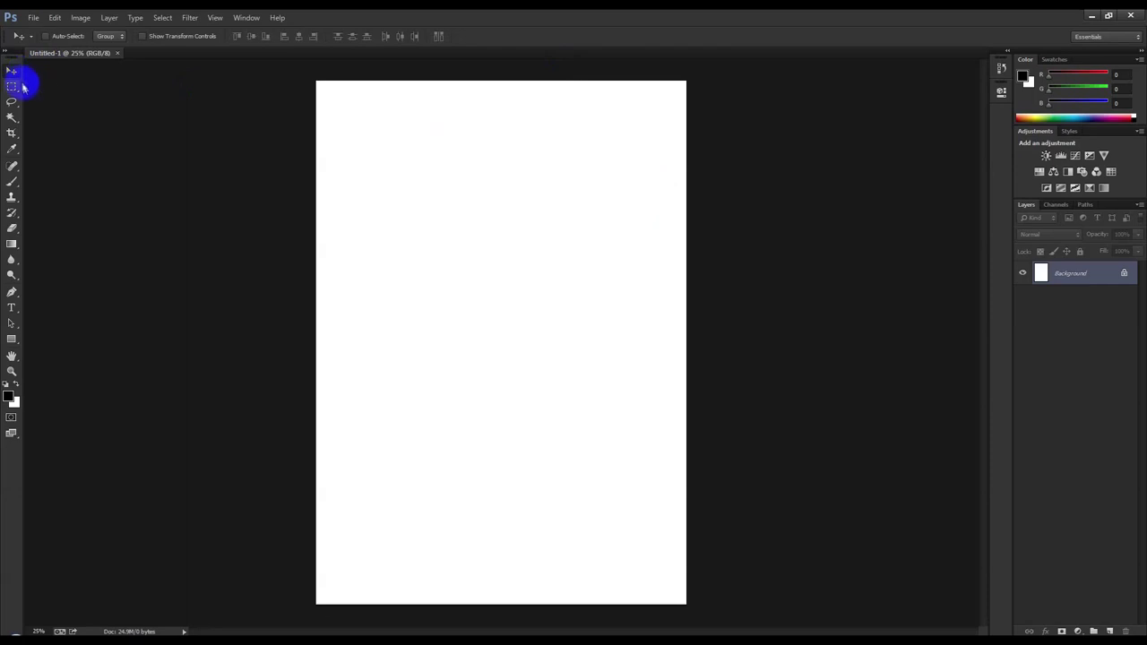
key("ctrl+r")
right_click(457, 65)
left_click(466, 70)
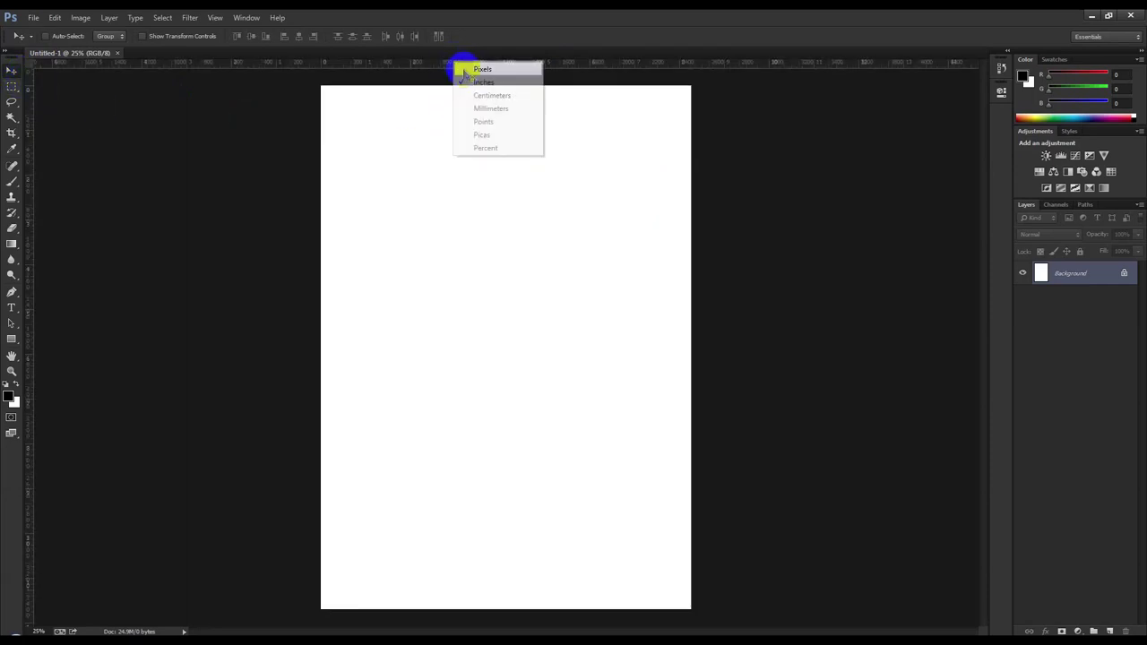
scroll(472, 205, "down", 1)
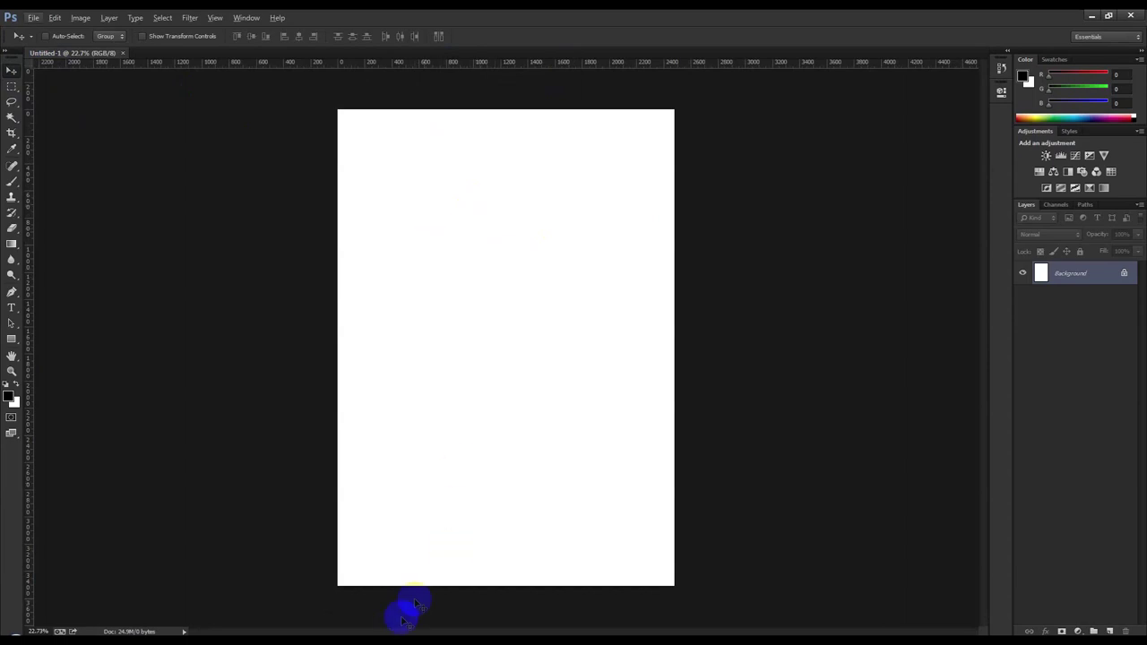
left_click(381, 633)
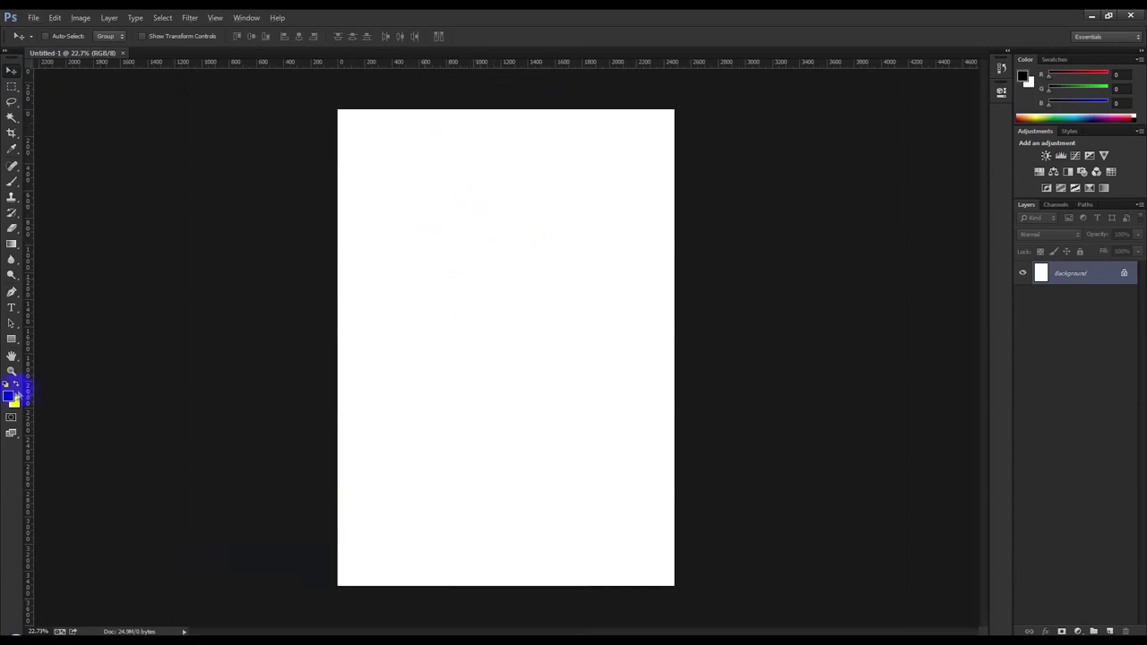
- Fill the whole page with solid black using the Paint Bucket
left_click(11, 395)
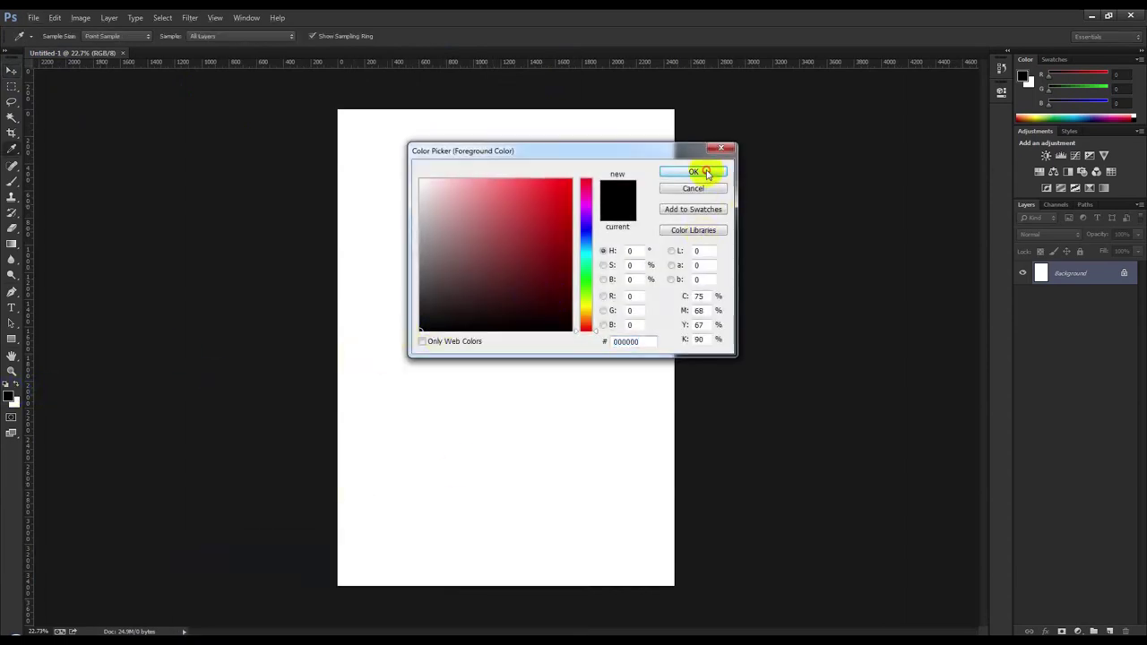
left_click(706, 173)
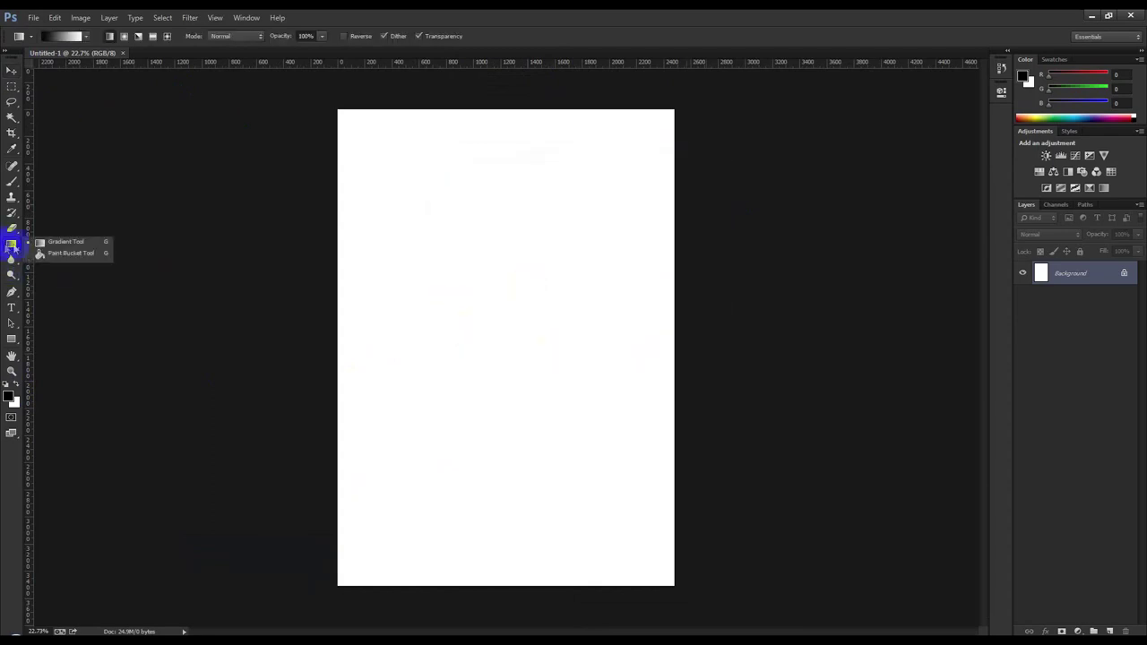
left_click_drag(6, 243, 48, 253)
left_click(494, 252)
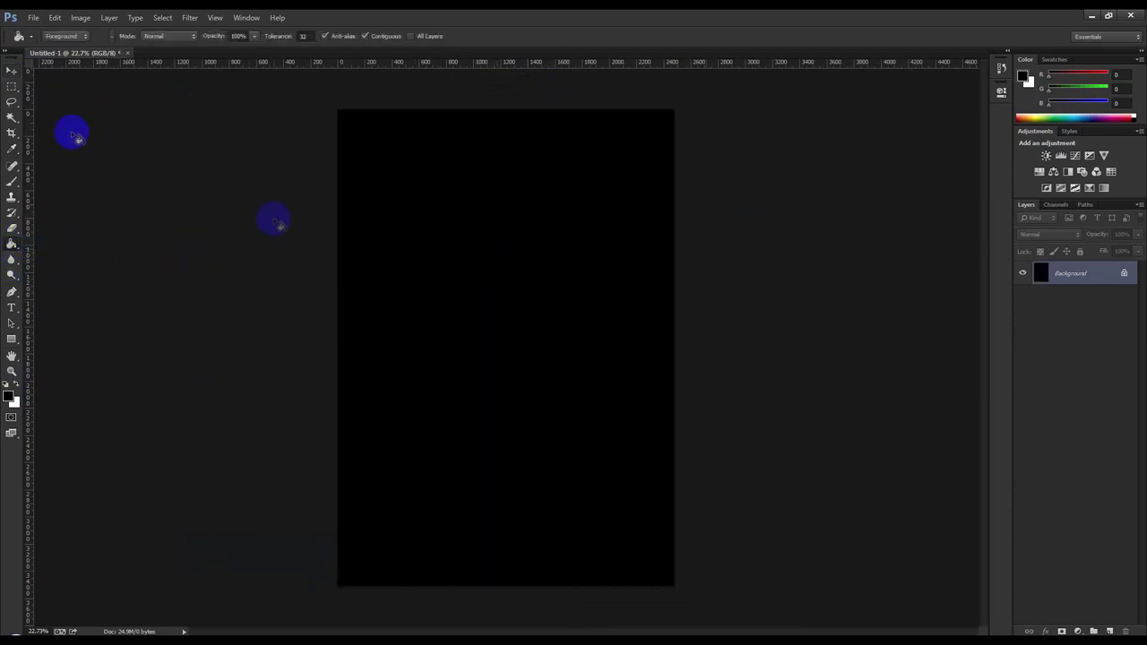
left_click(11, 71)
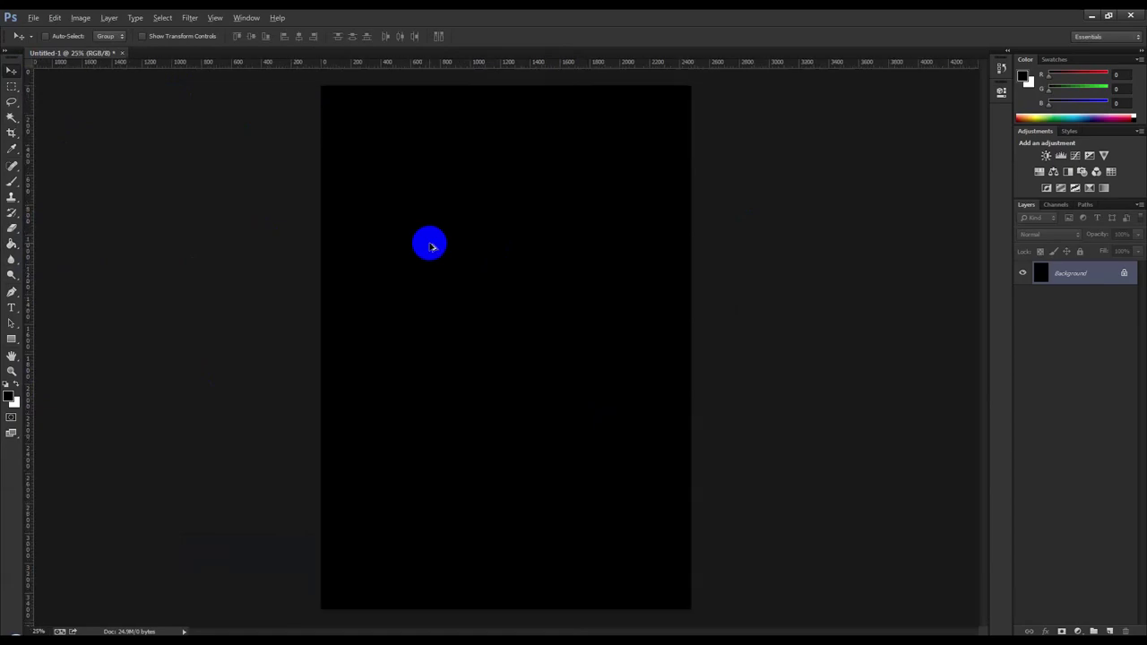
left_click(1090, 18)
- Place the maxresdefault light-burst image and stretch it across the page's top half
left_click_drag(981, 106, 130, 616)
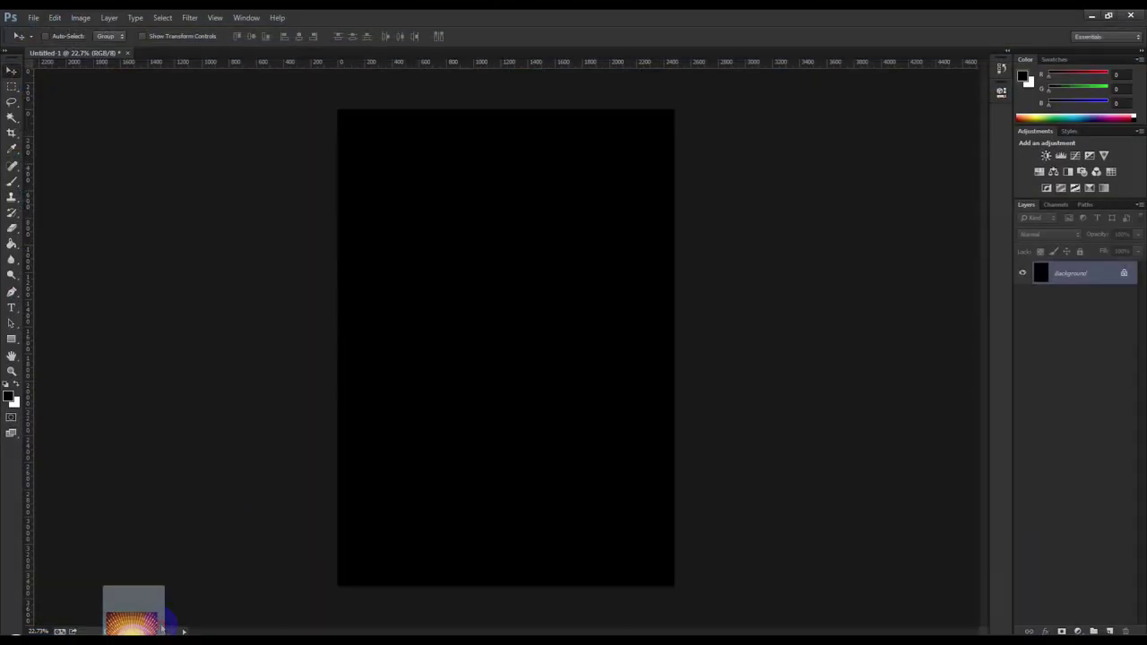
mouse_move(130, 616)
left_mouse_down()
mouse_move(471, 323)
mouse_move(499, 188)
left_mouse_up()
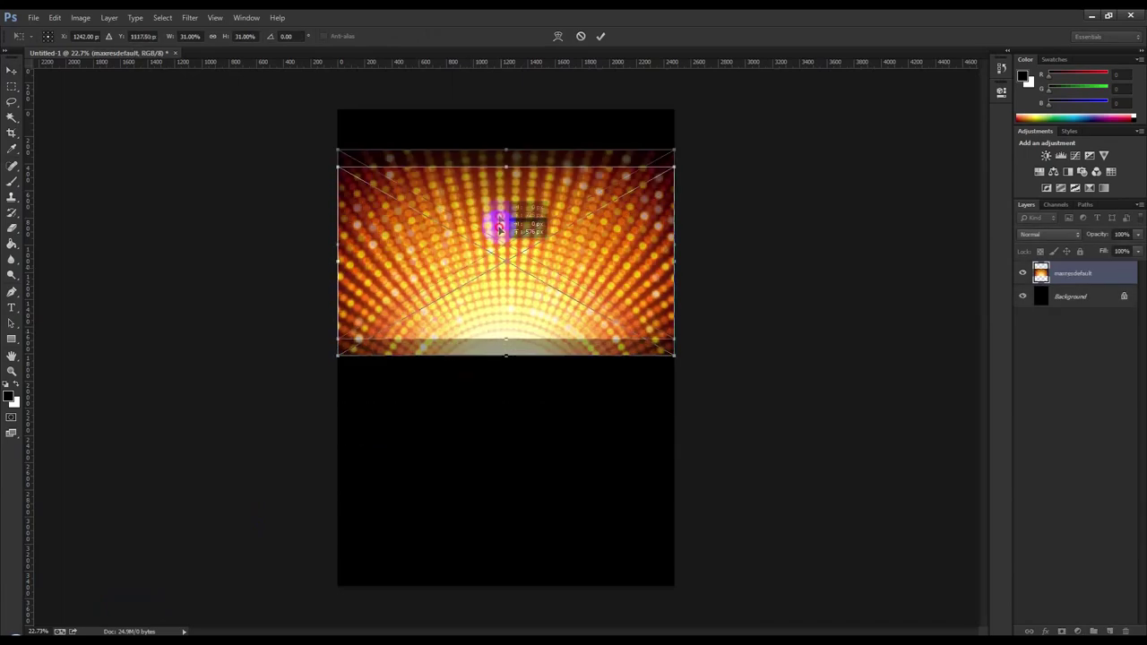
left_click_drag(504, 300, 504, 330)
left_click_drag(673, 329, 684, 333)
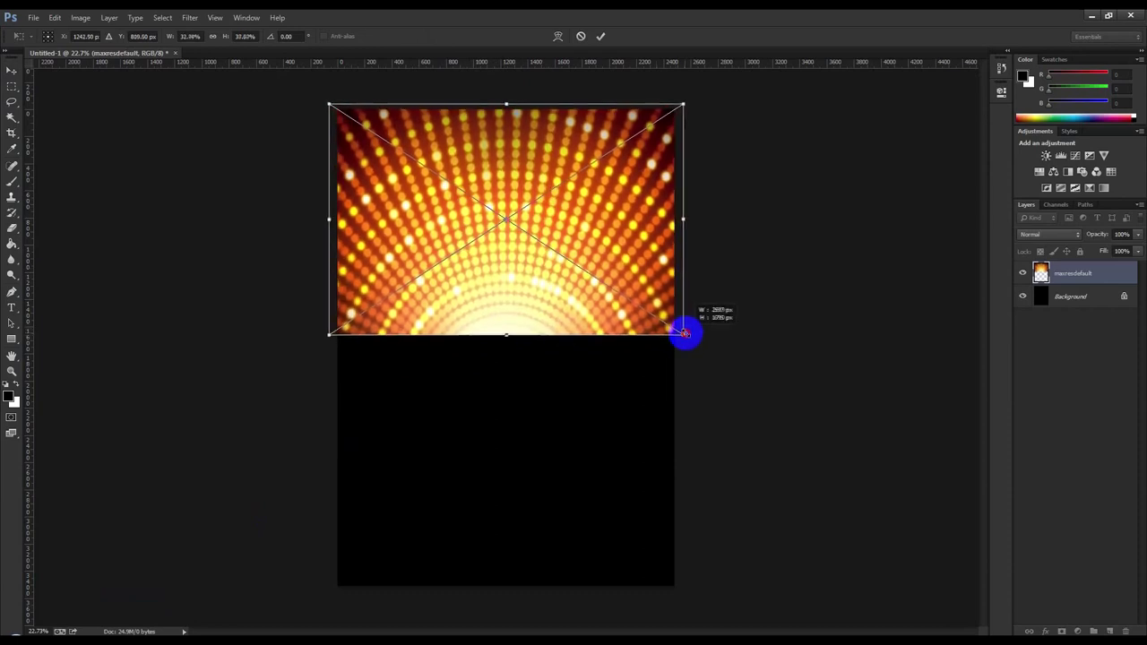
left_click_drag(685, 220, 701, 220)
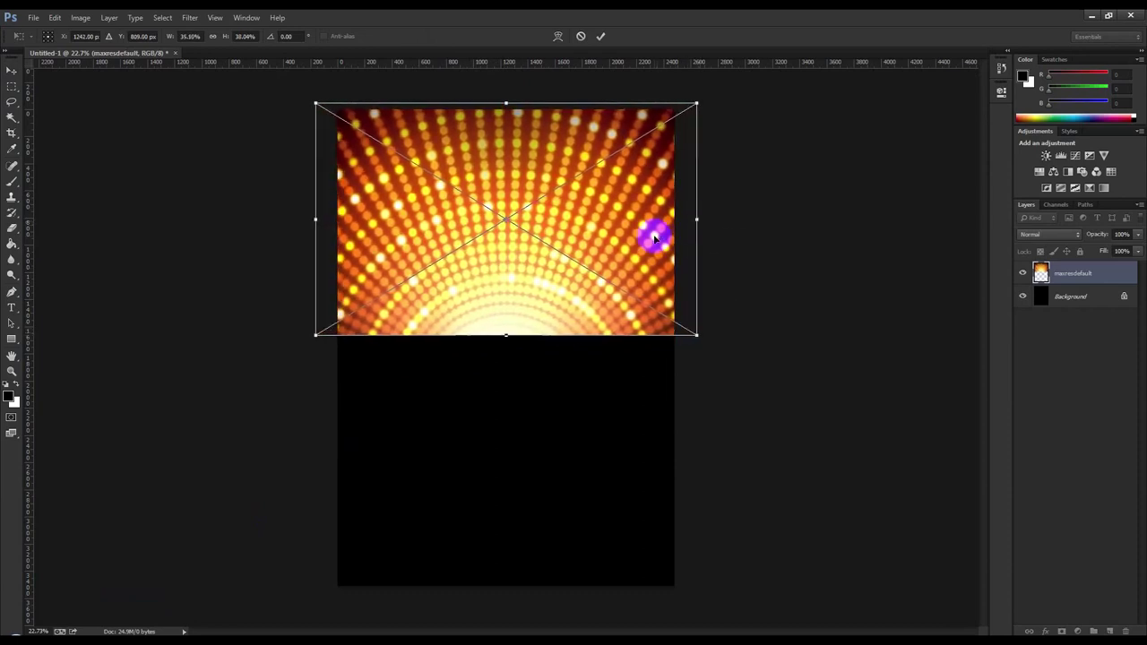
left_click(602, 37)
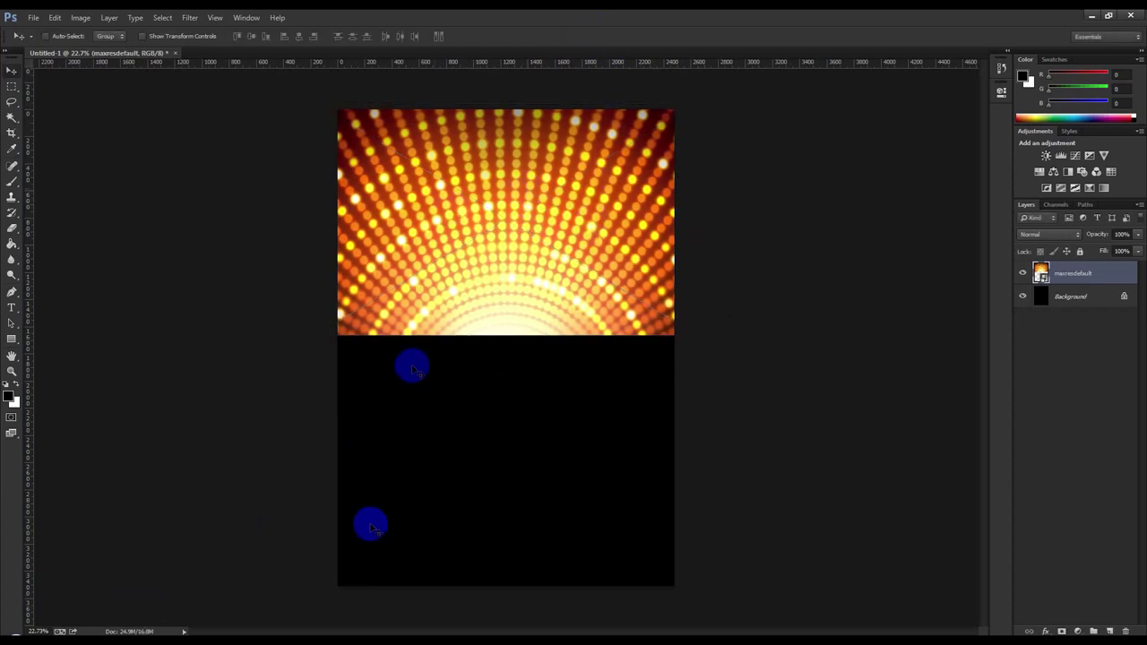
left_click(513, 584)
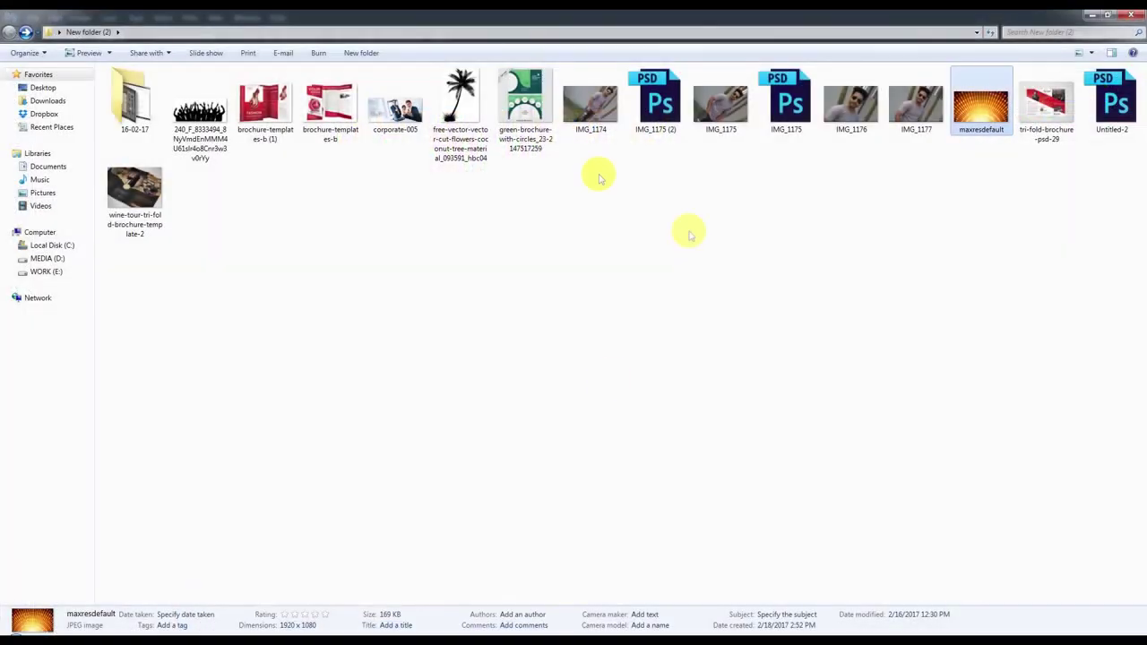
- Open the 240_F crowd silhouette JPEG in its own Photoshop tab
left_click(201, 114)
mouse_move(201, 114)
left_mouse_down()
mouse_move(130, 628)
mouse_move(558, 115)
left_mouse_up()
left_click_drag(495, 65, 489, 48)
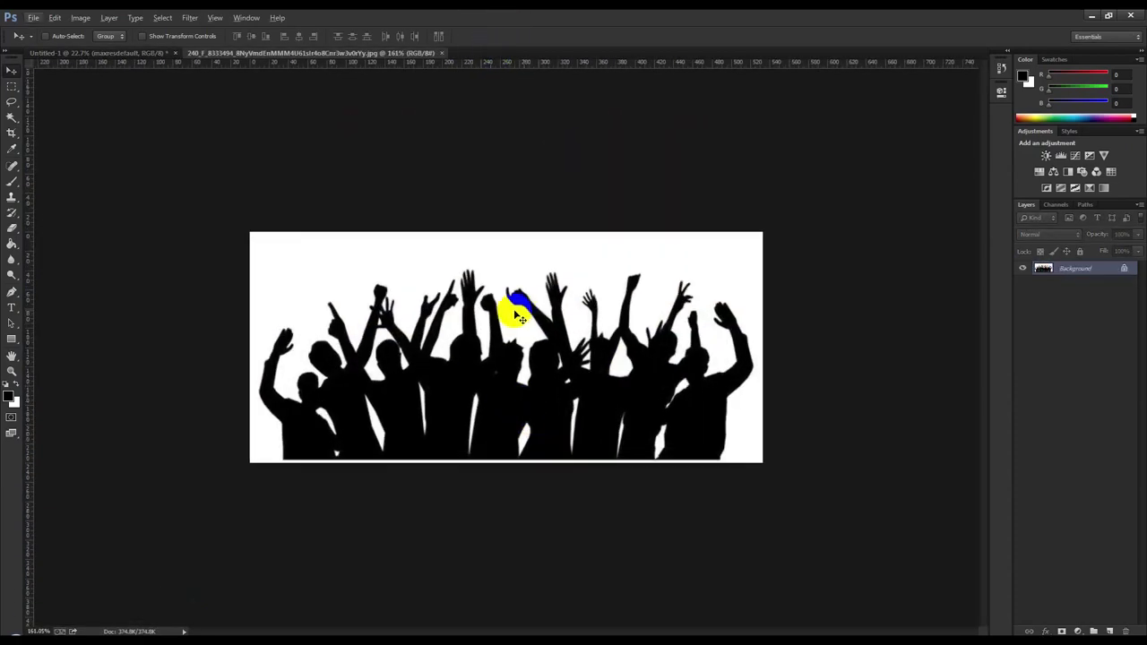
- Apply Auto Contrast and Levels with black input 78 to the crowd image
left_click(81, 18)
left_click(101, 78)
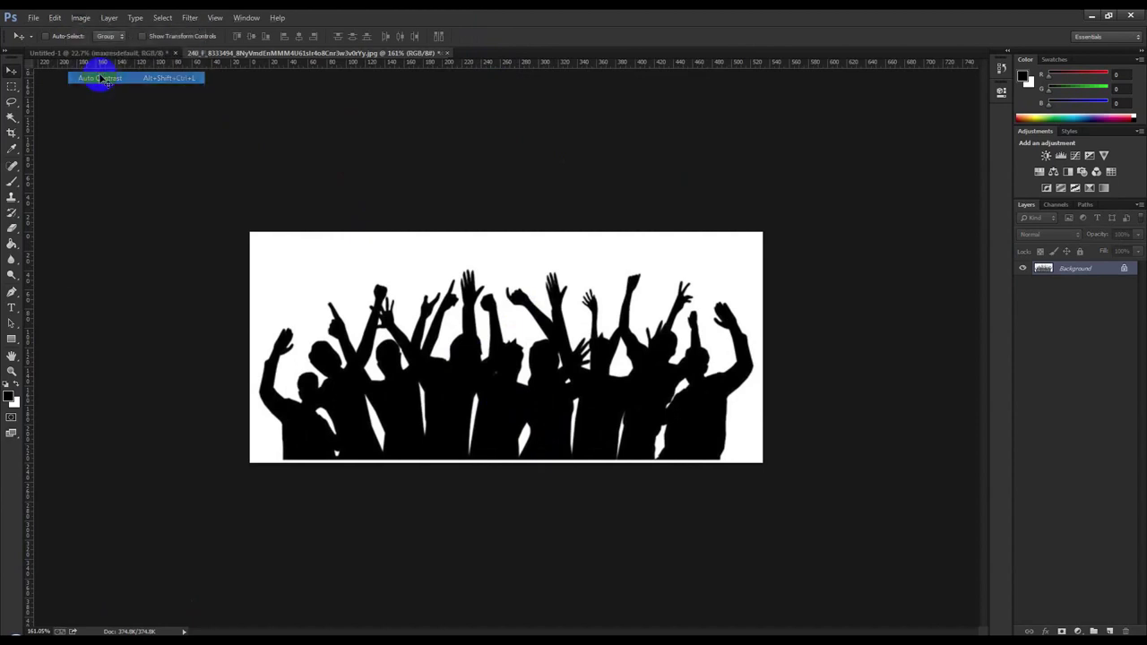
left_click(81, 20)
mouse_move(97, 48)
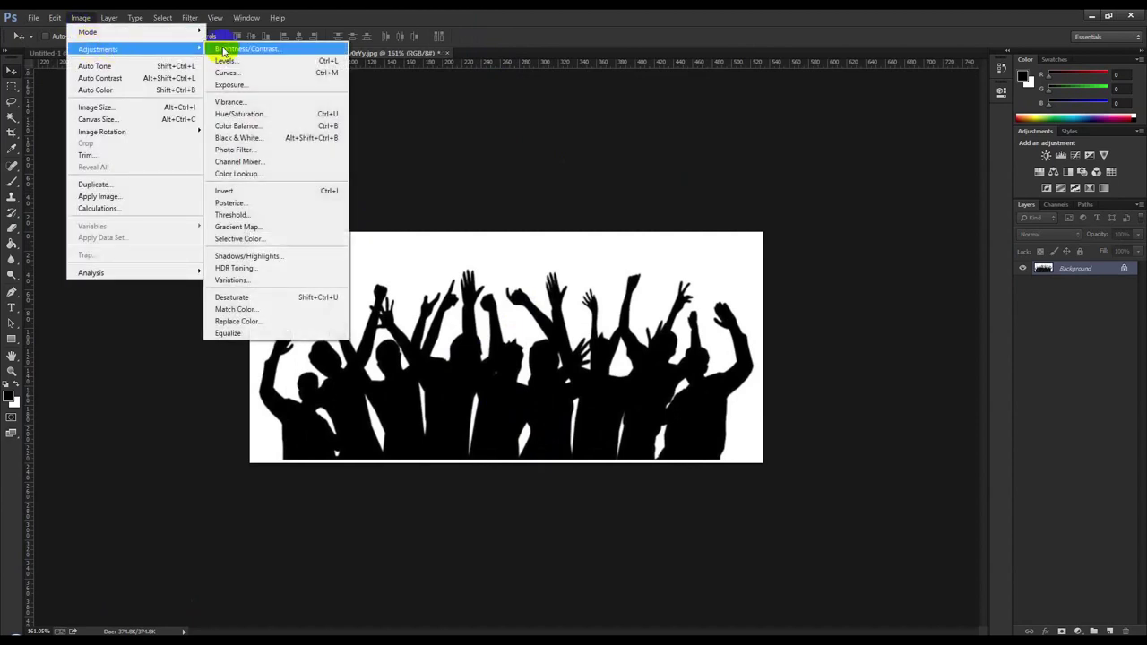
left_click(225, 56)
left_click_drag(471, 280, 515, 281)
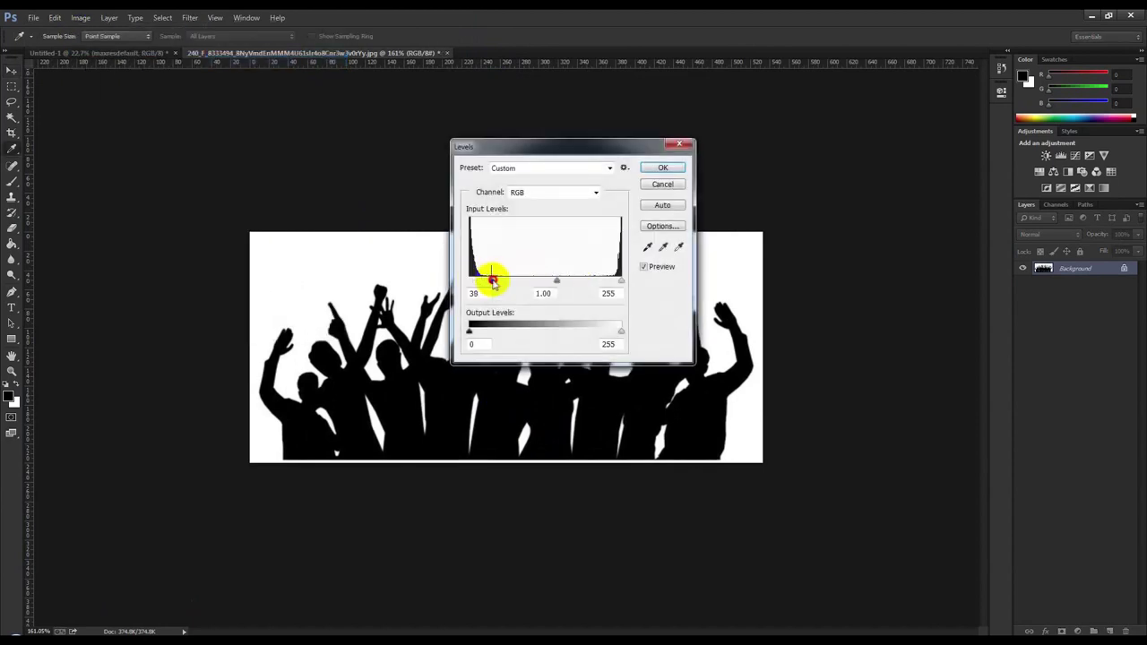
left_click(663, 167)
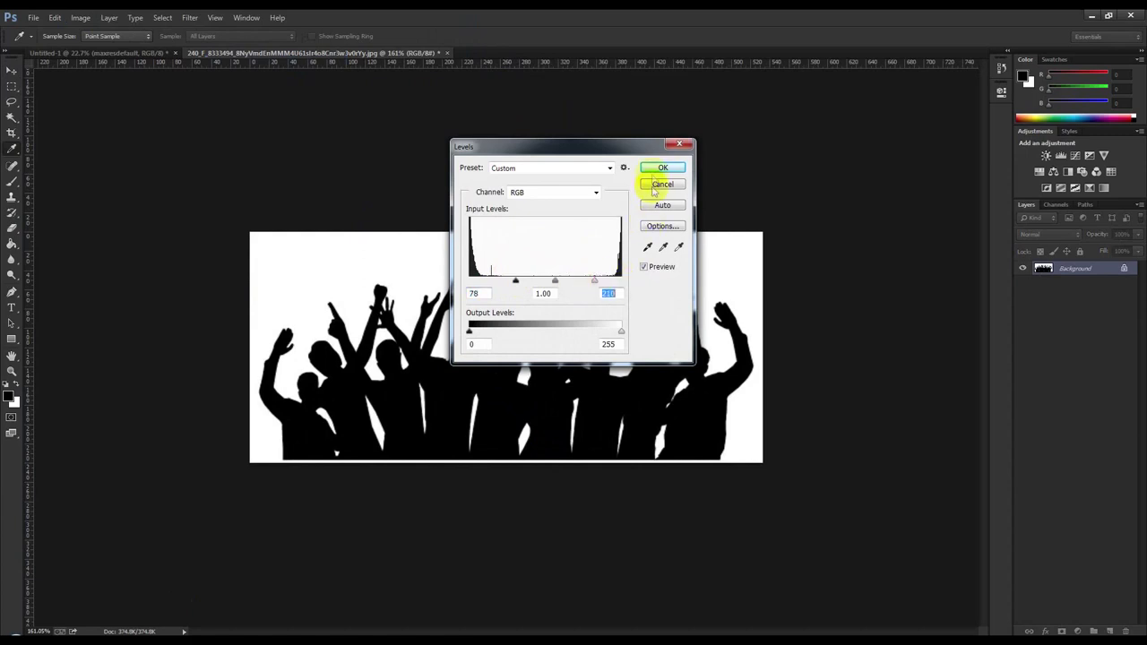
- Define the crowd as a brush preset named Brush and close it without saving
left_click(81, 18)
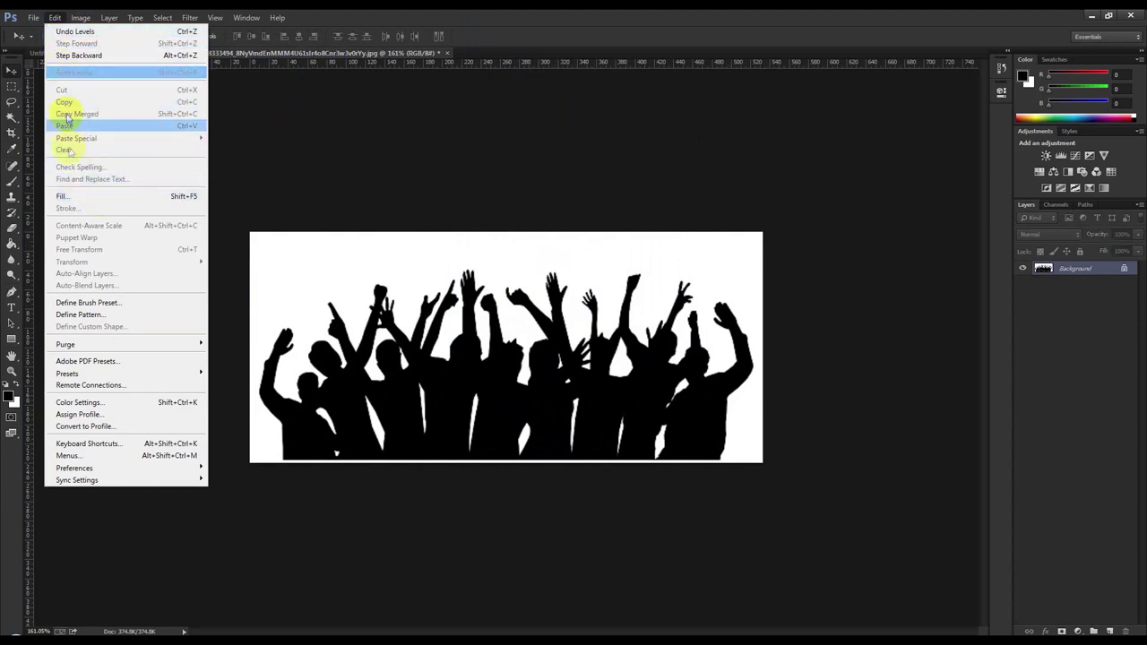
left_click(112, 308)
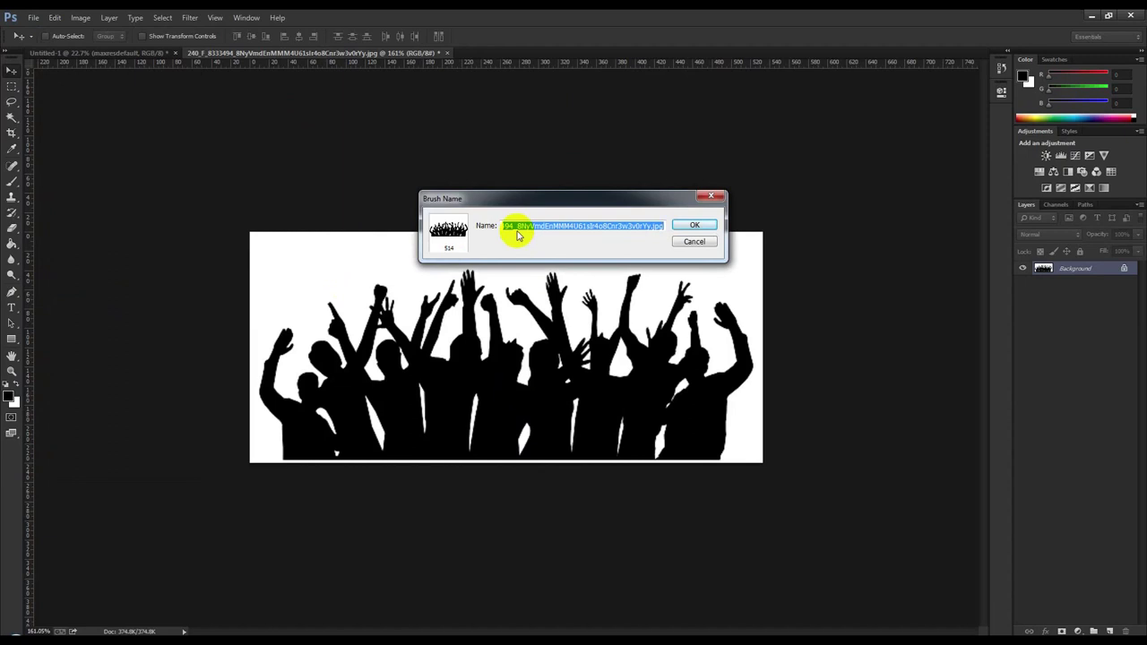
type("Brush")
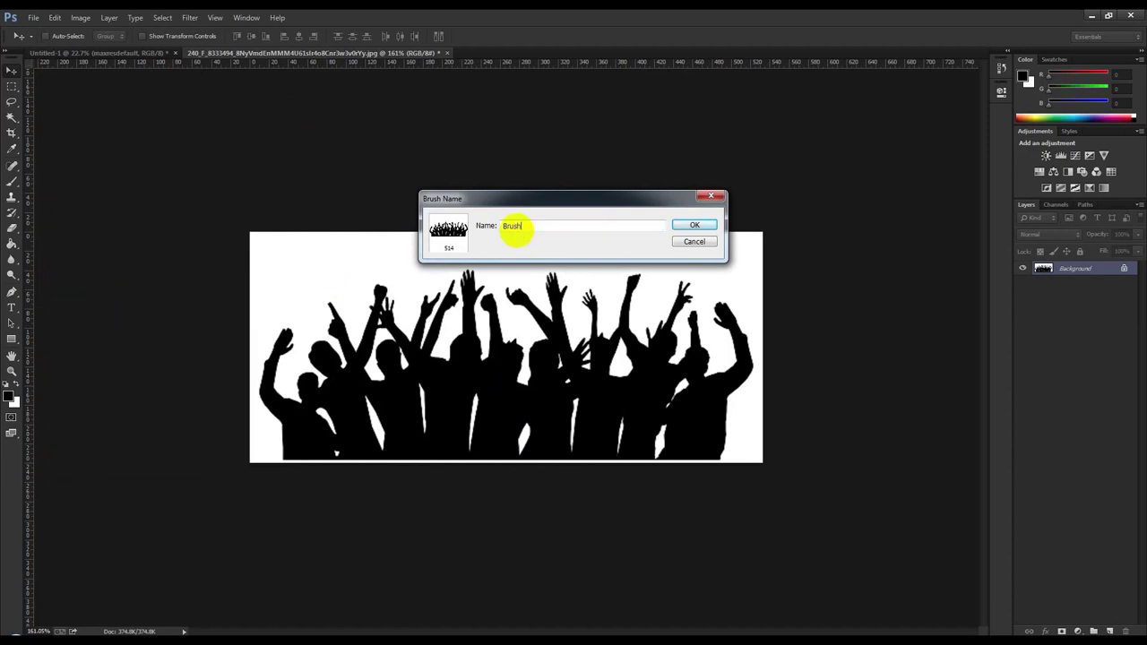
left_click(682, 225)
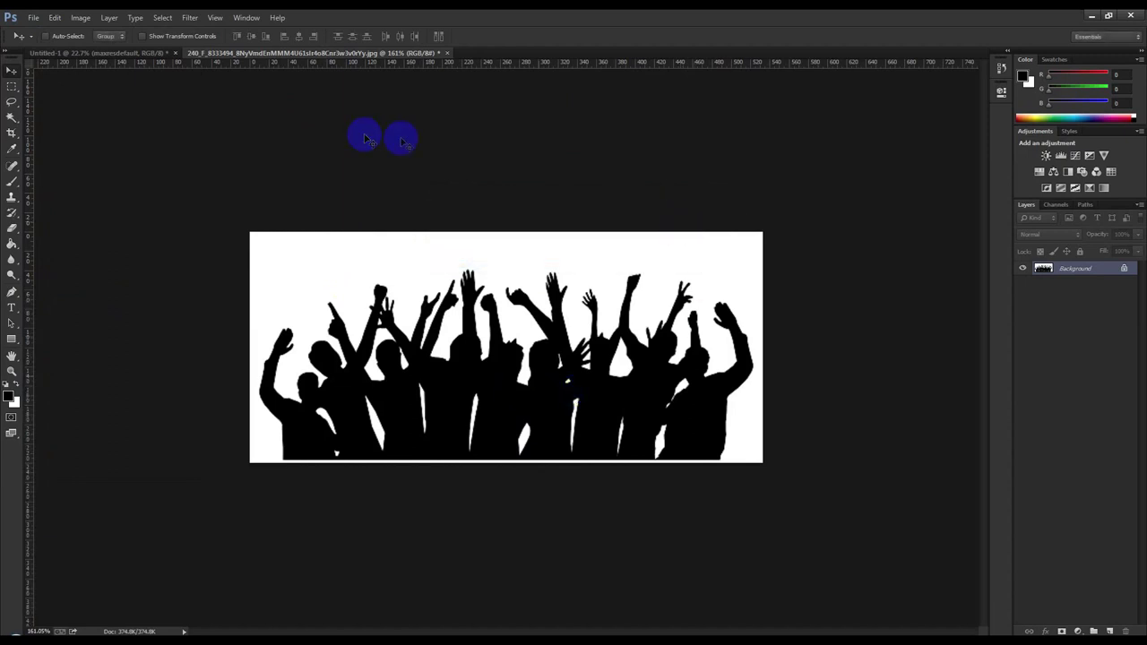
left_click(448, 56)
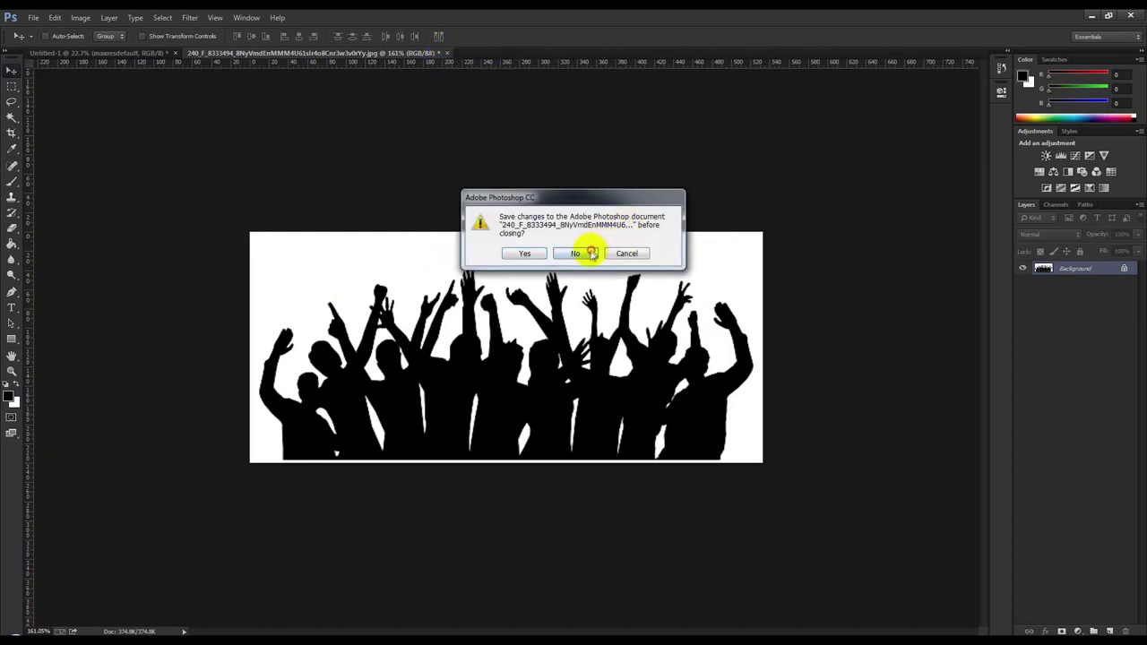
left_click(587, 251)
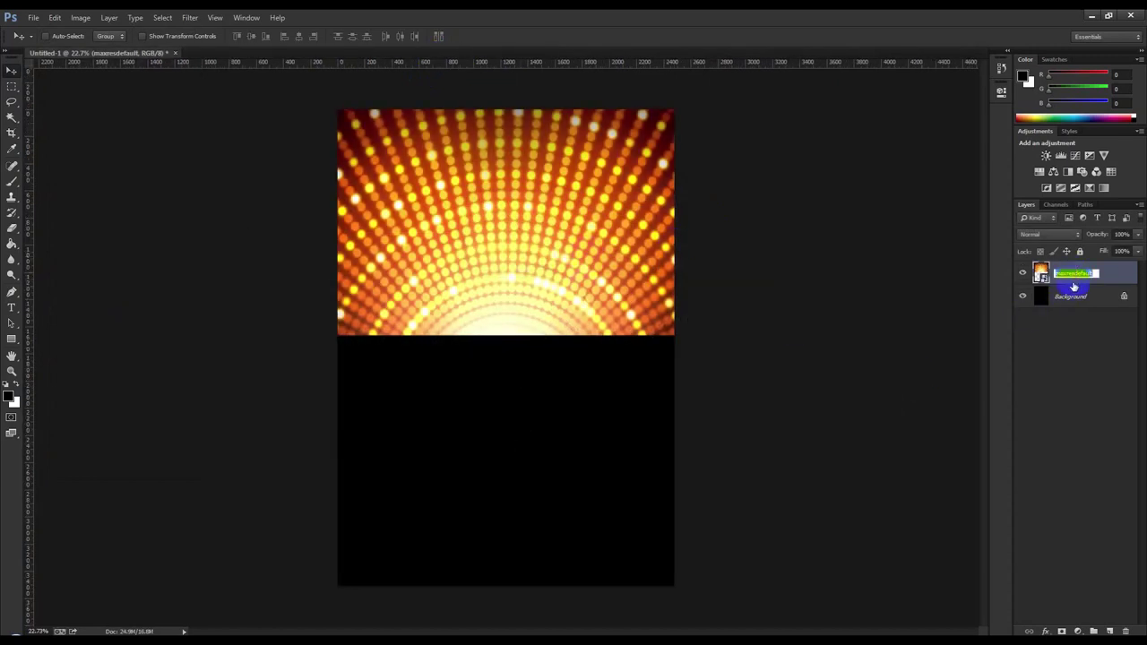
type("LIGHT")
- On a new layer, stamp the 514 crowd-silhouette brush onto the lights image
left_click(1108, 631)
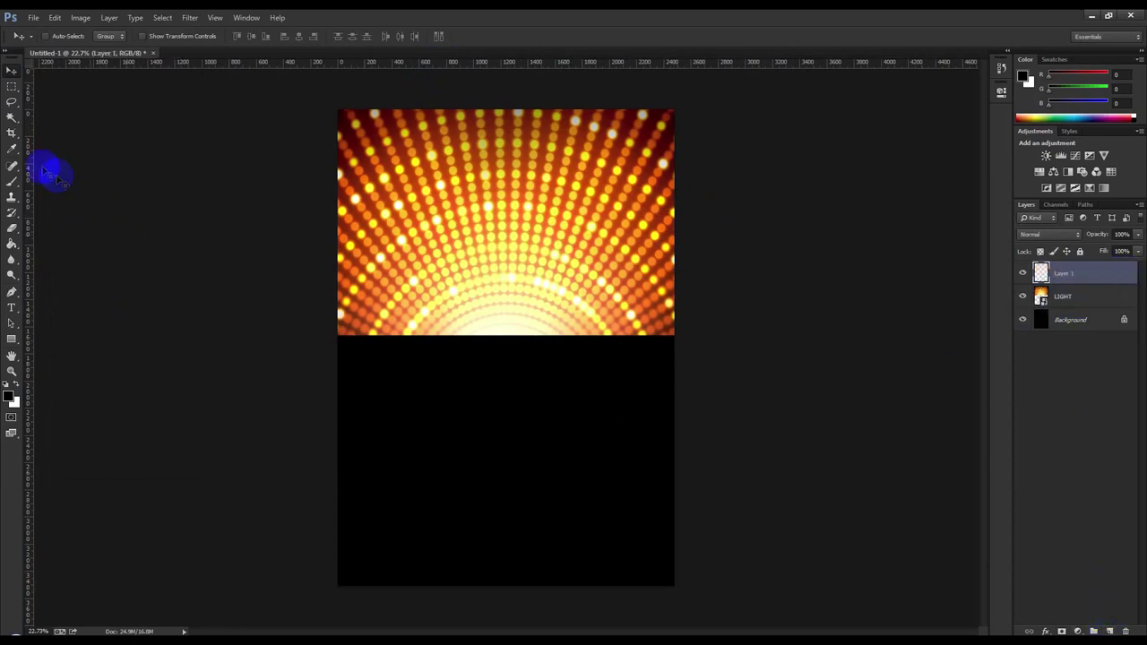
left_click(14, 184)
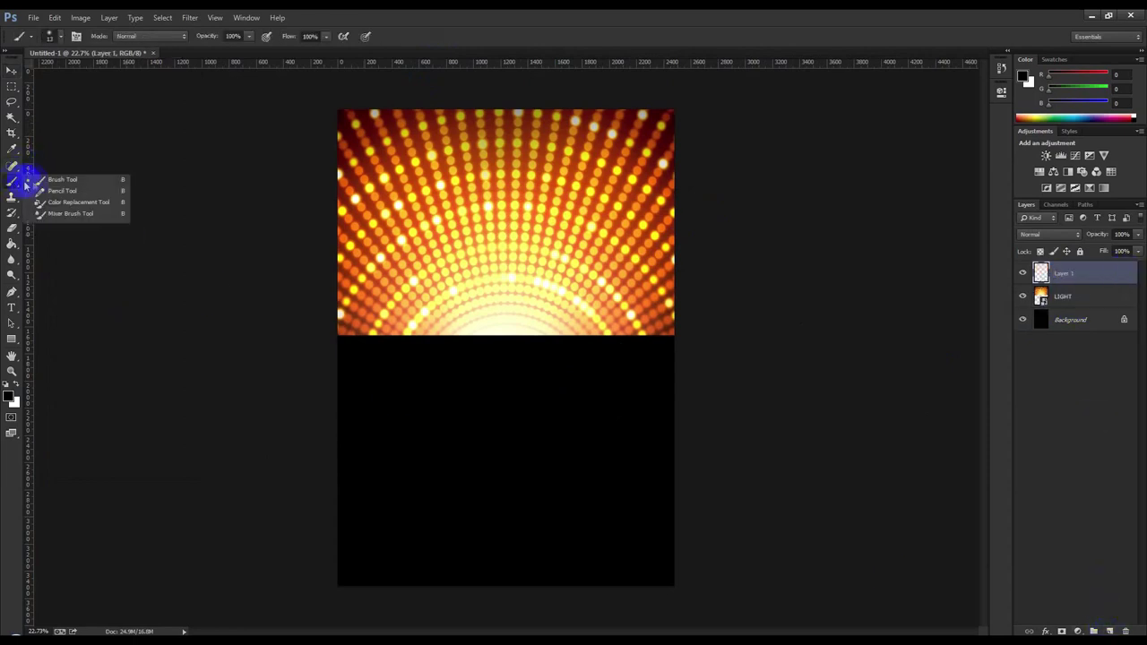
right_click(438, 289)
left_click_drag(596, 442, 842, 566)
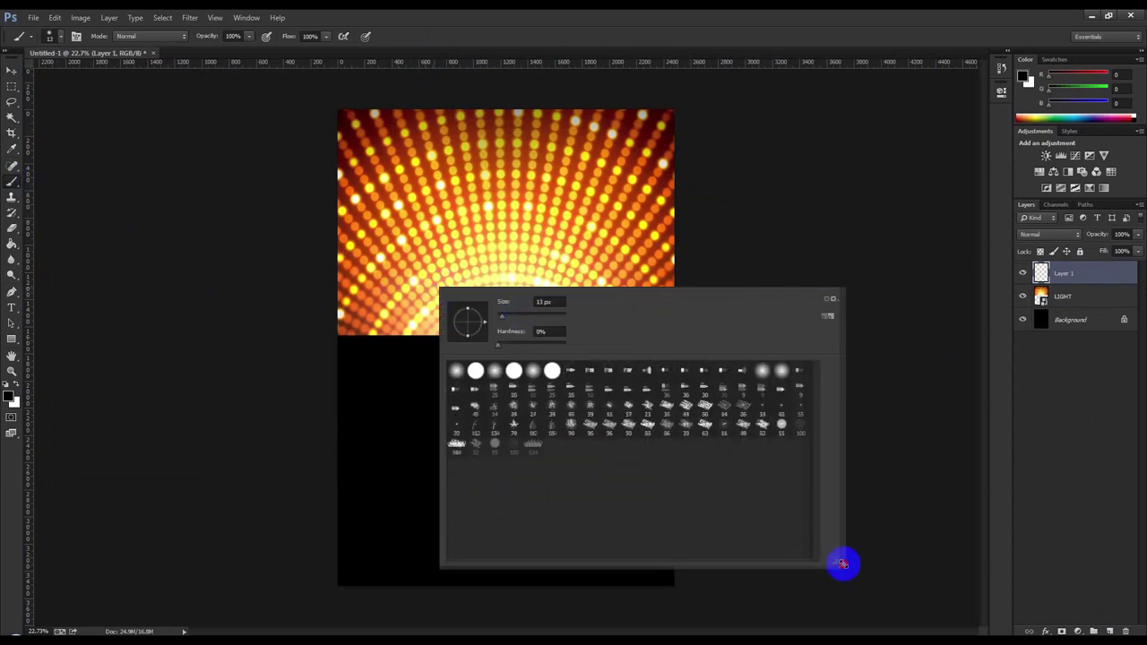
left_click(457, 448)
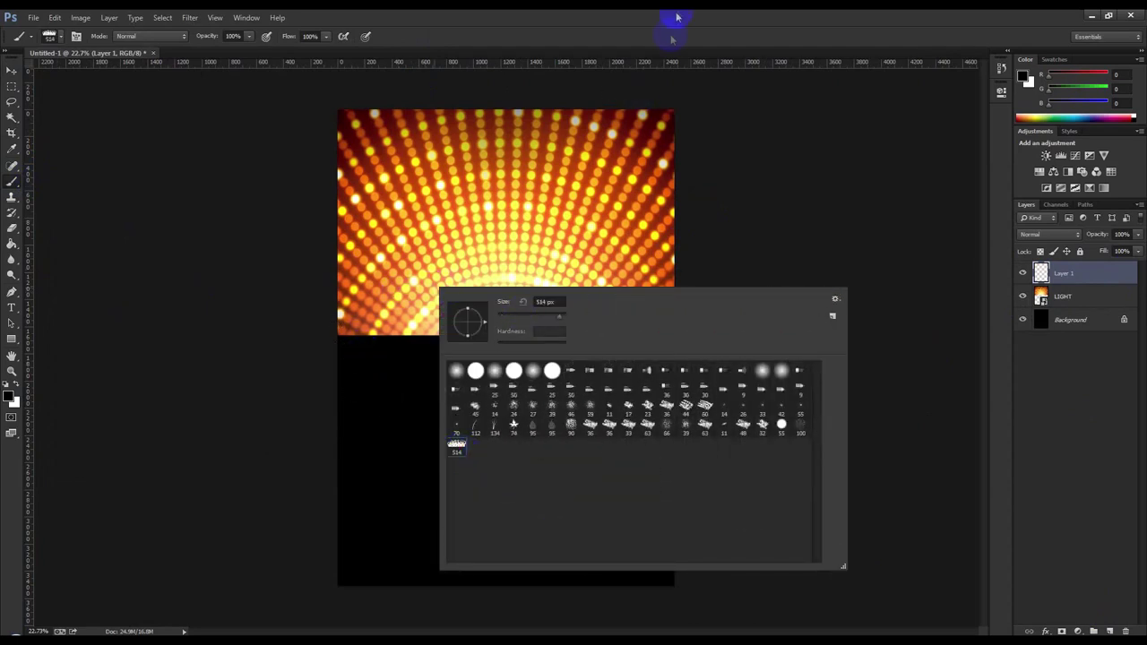
left_click(690, 76)
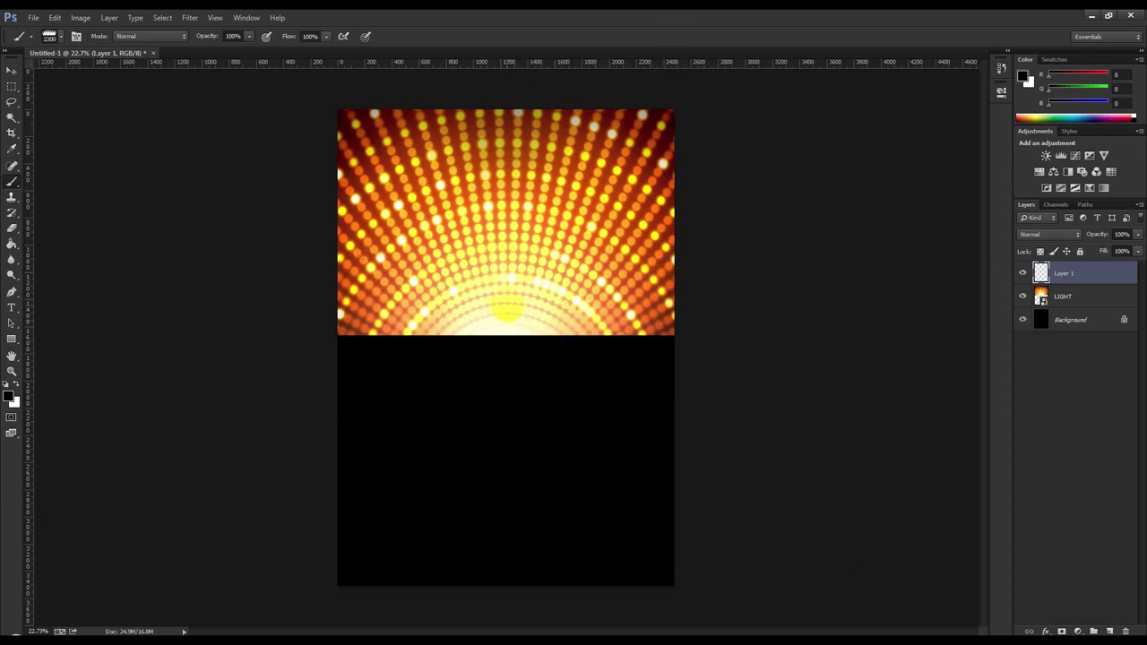
left_click(510, 287)
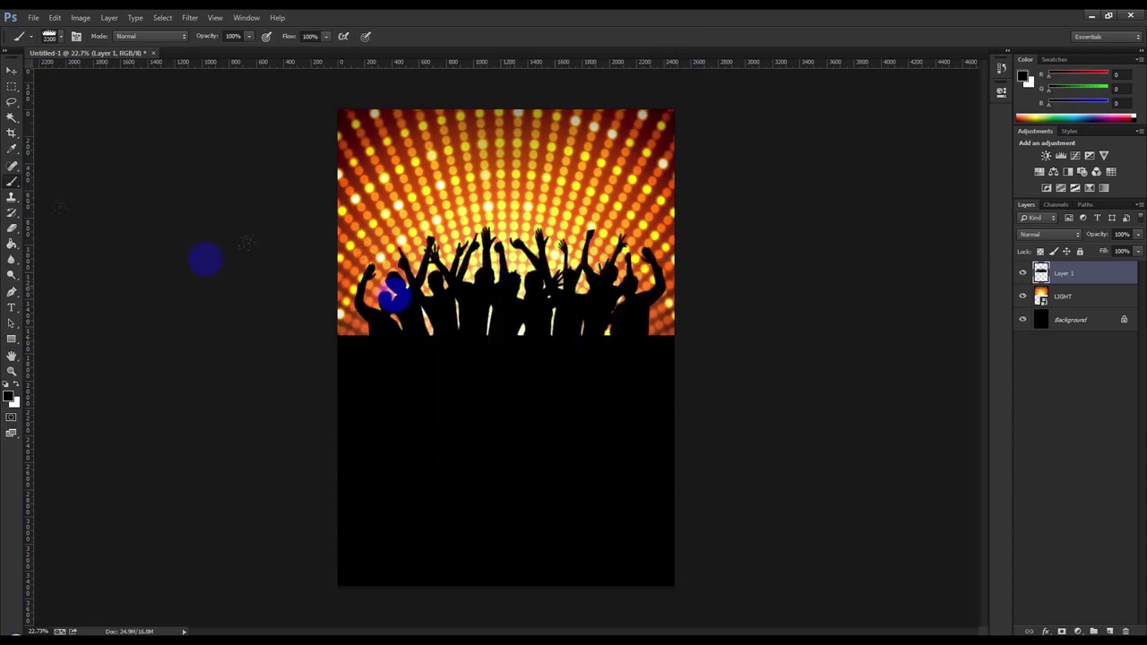
- Position the crowd silhouette and scale it to about 87%
left_click(12, 70)
left_click_drag(541, 294, 547, 308)
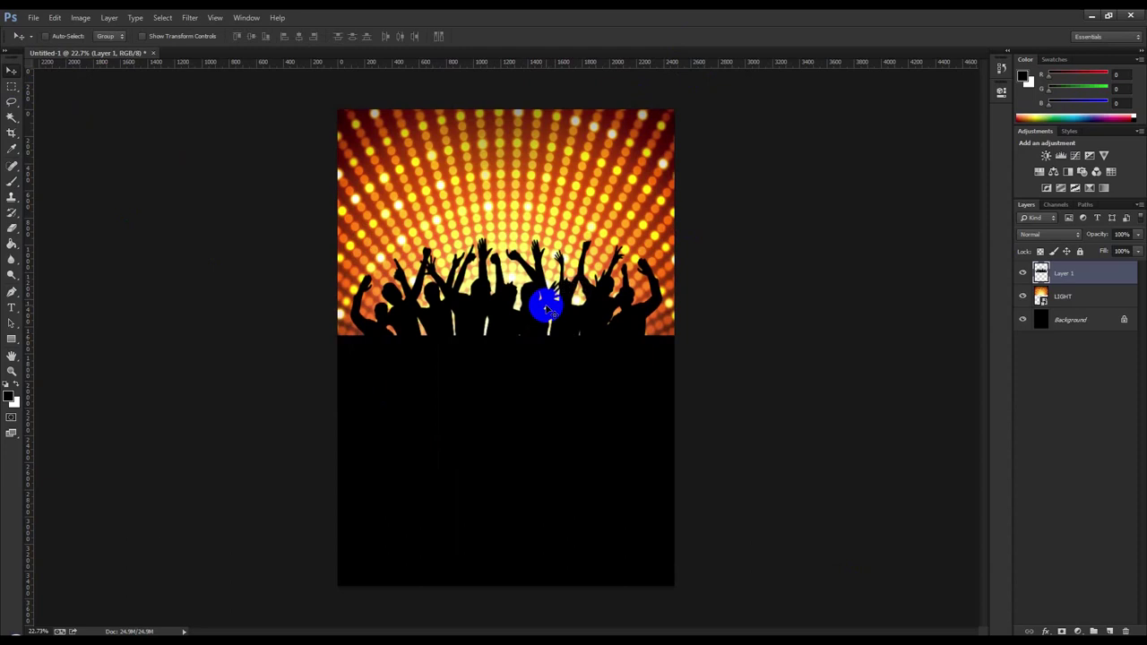
key("ctrl+t")
left_click_drag(661, 232, 607, 274)
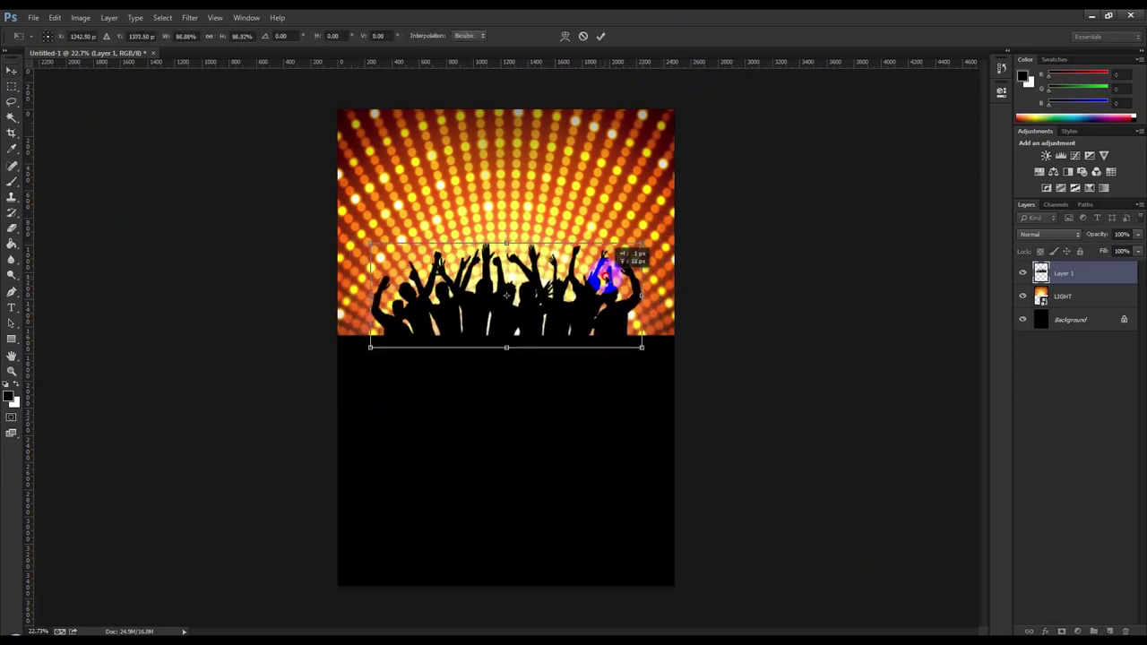
key("Return")
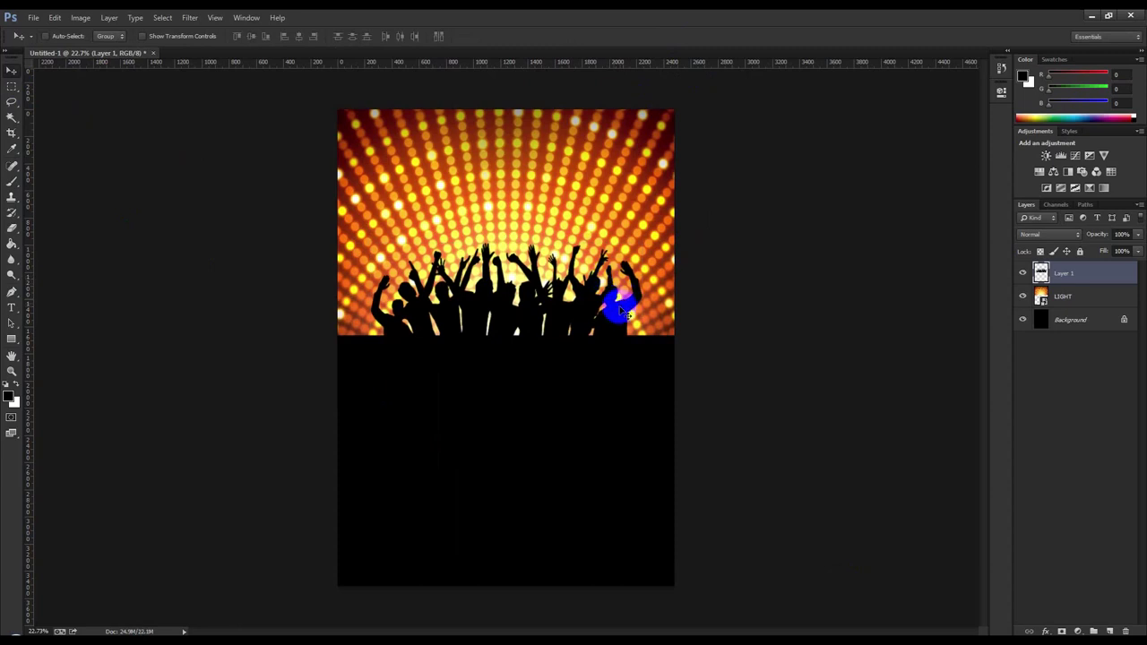
- Duplicate Layer 1 and shrink the copy, moving it to the left
right_click(1088, 272)
left_click(1002, 230)
left_click(678, 206)
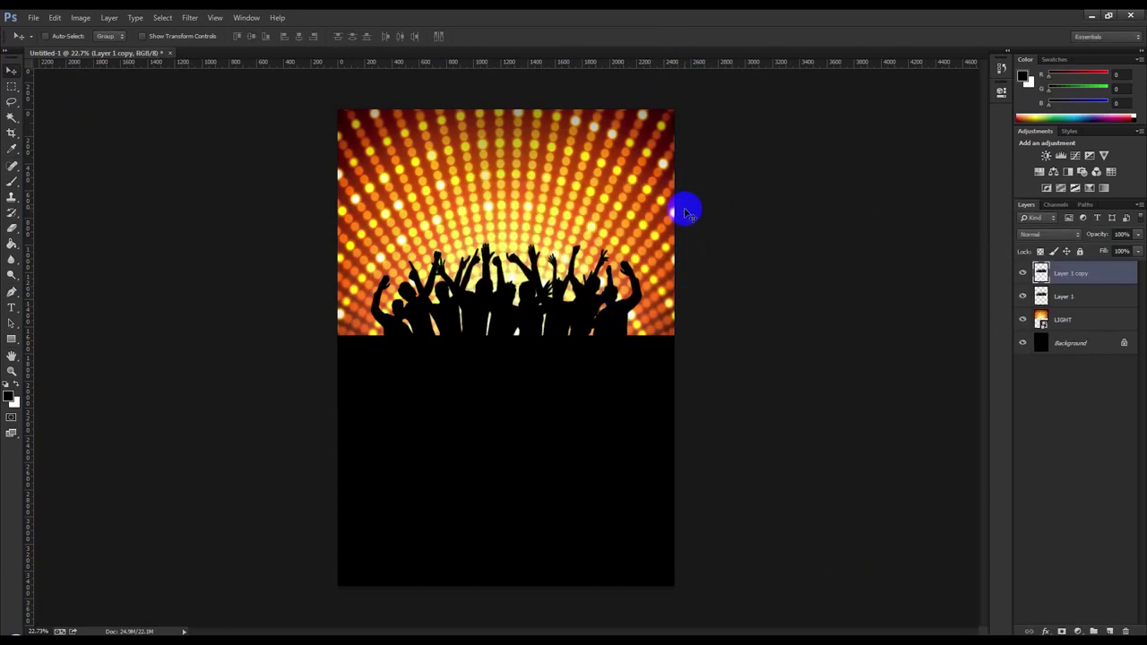
key("ctrl+t")
mouse_move(639, 236)
left_mouse_down()
mouse_move(470, 313)
mouse_move(413, 321)
mouse_move(422, 302)
left_mouse_up()
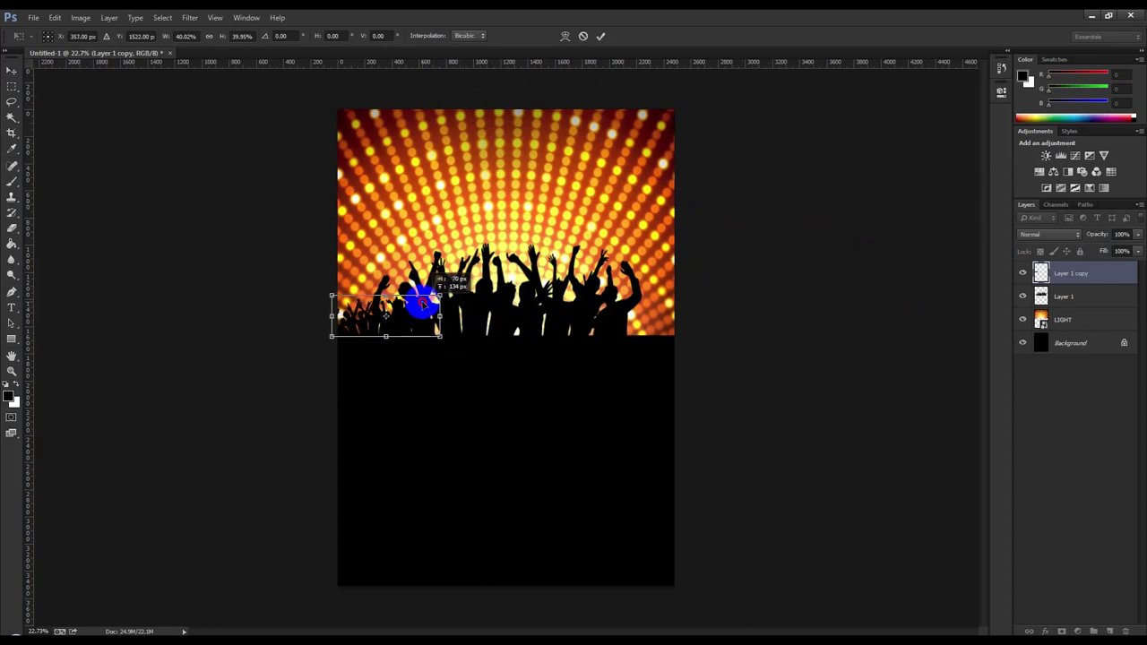
left_click(600, 37)
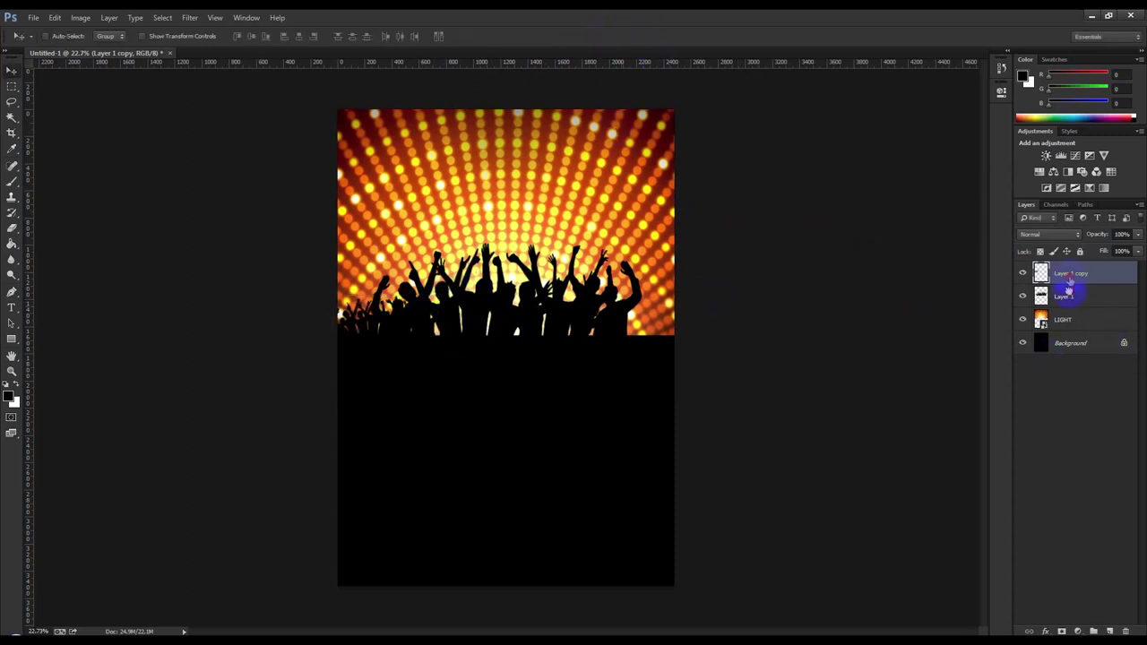
- Place the small crowd copy below Layer 1 and fine-tune both crowds' positions
left_click_drag(1070, 280, 1069, 303)
key("ctrl+t")
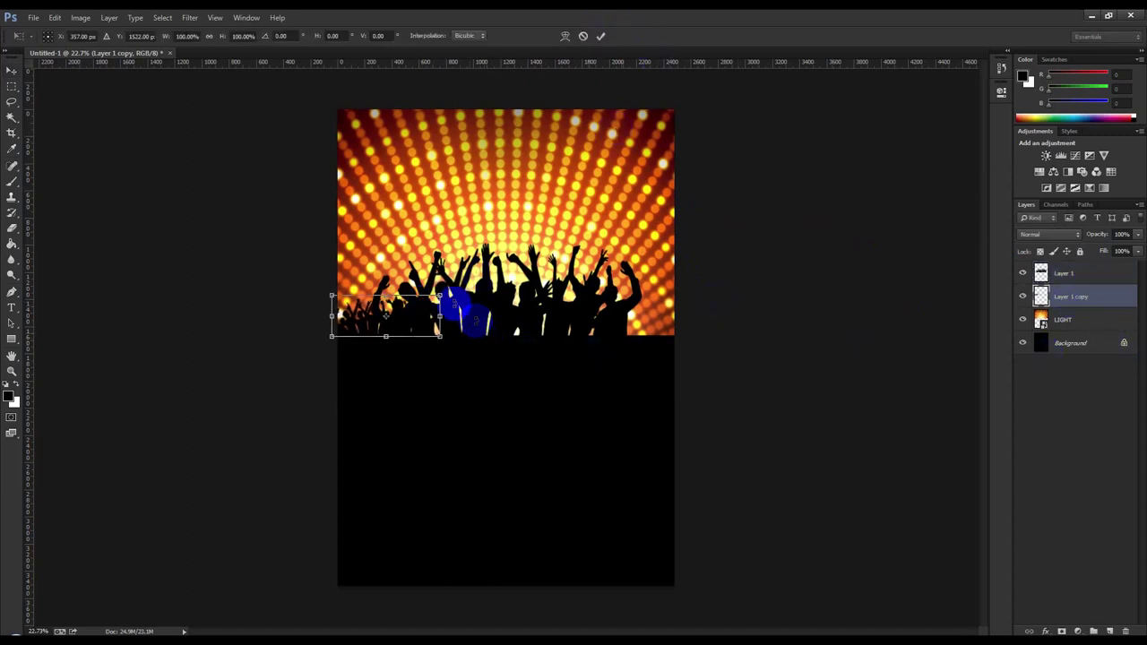
mouse_move(443, 296)
left_mouse_down()
mouse_move(487, 287)
mouse_move(443, 305)
mouse_move(676, 328)
left_mouse_up()
left_click(604, 36)
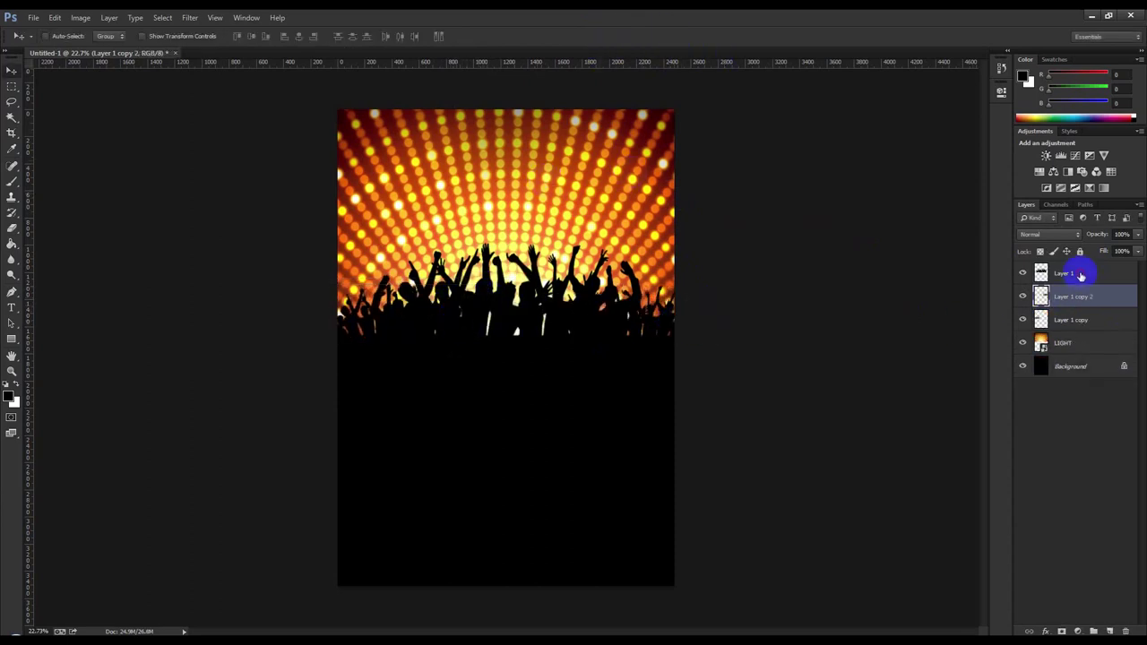
left_click(1081, 276)
left_click_drag(607, 295, 611, 295)
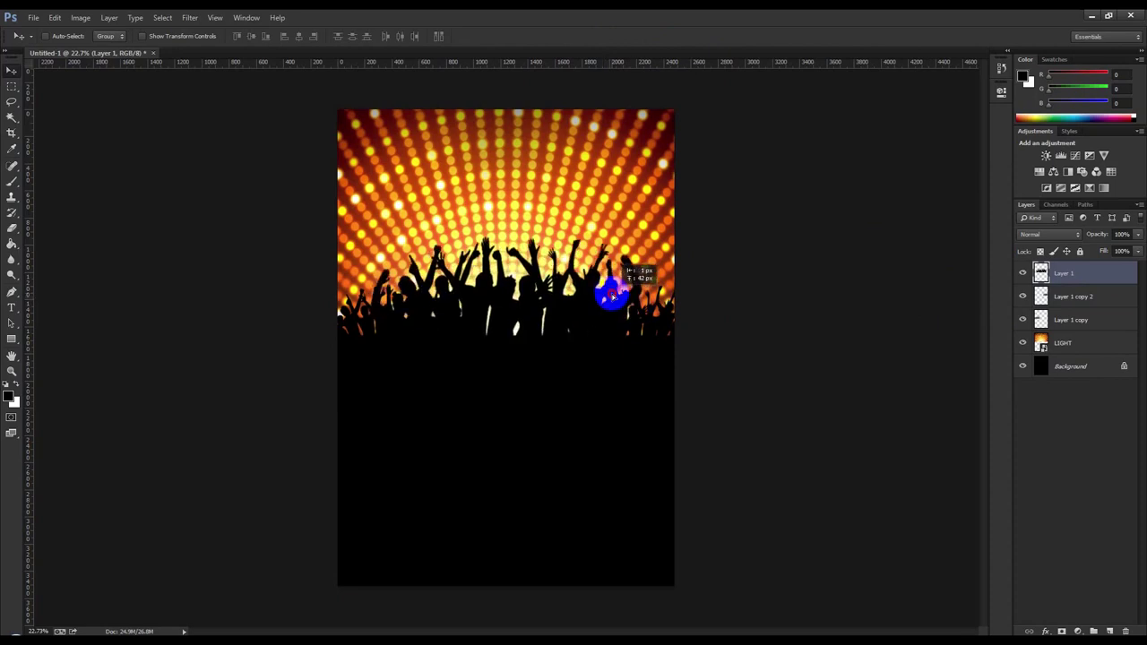
- Group the three crowd layers into Group 1
left_click(1077, 325, "shift")
key("ctrl+e")
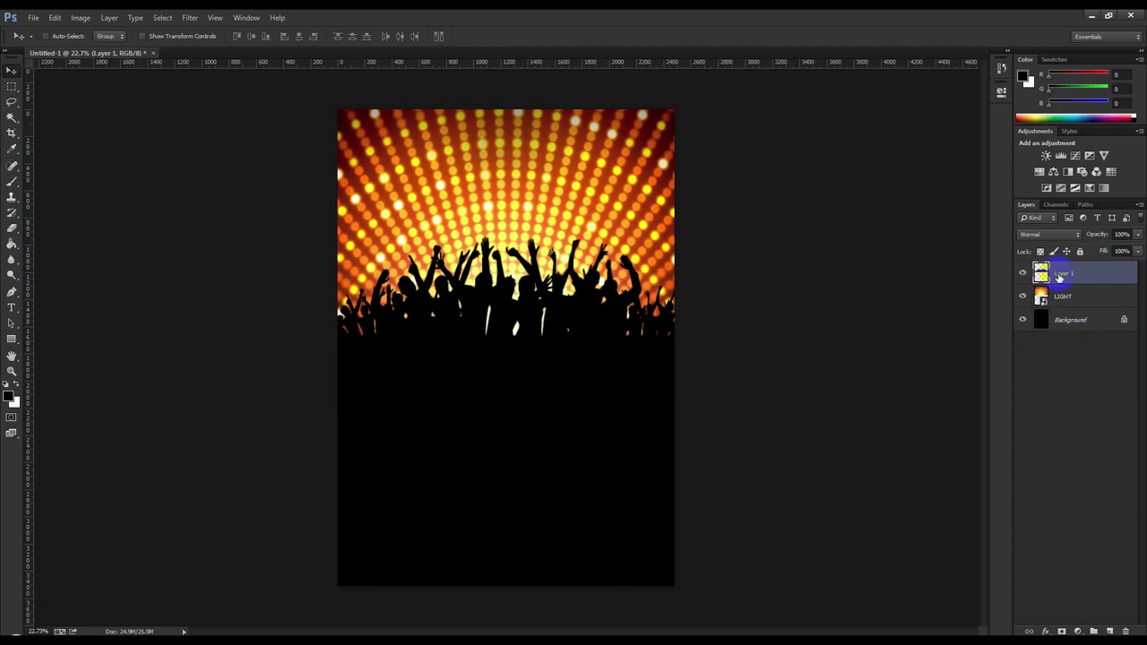
key("ctrl+z")
right_click(1063, 280)
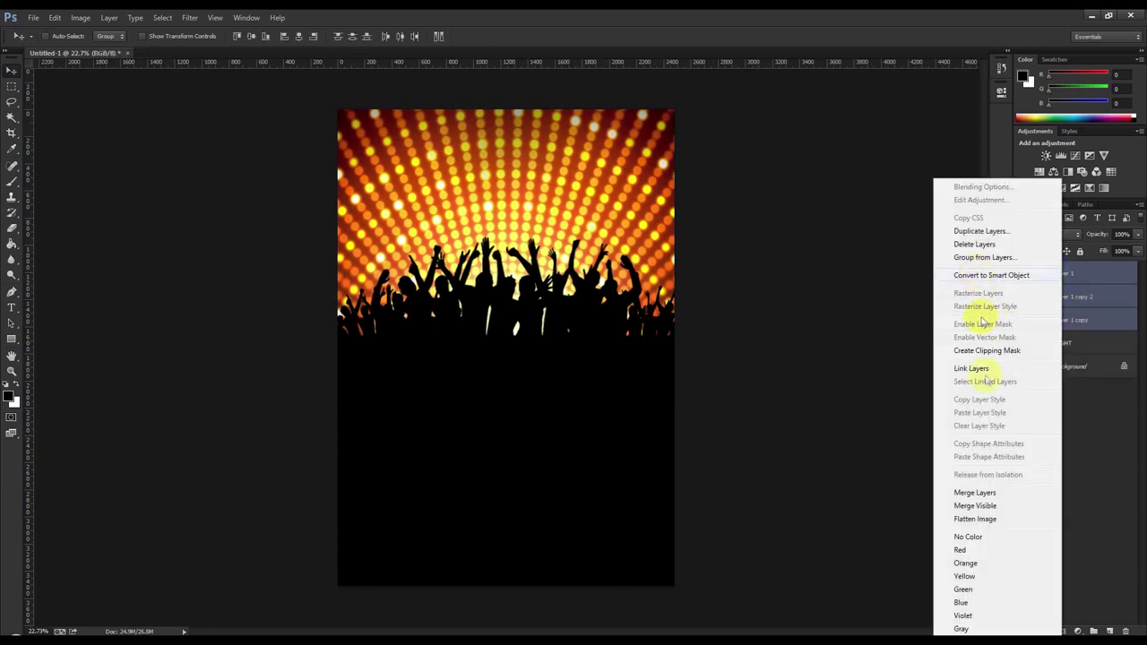
left_click(1084, 283)
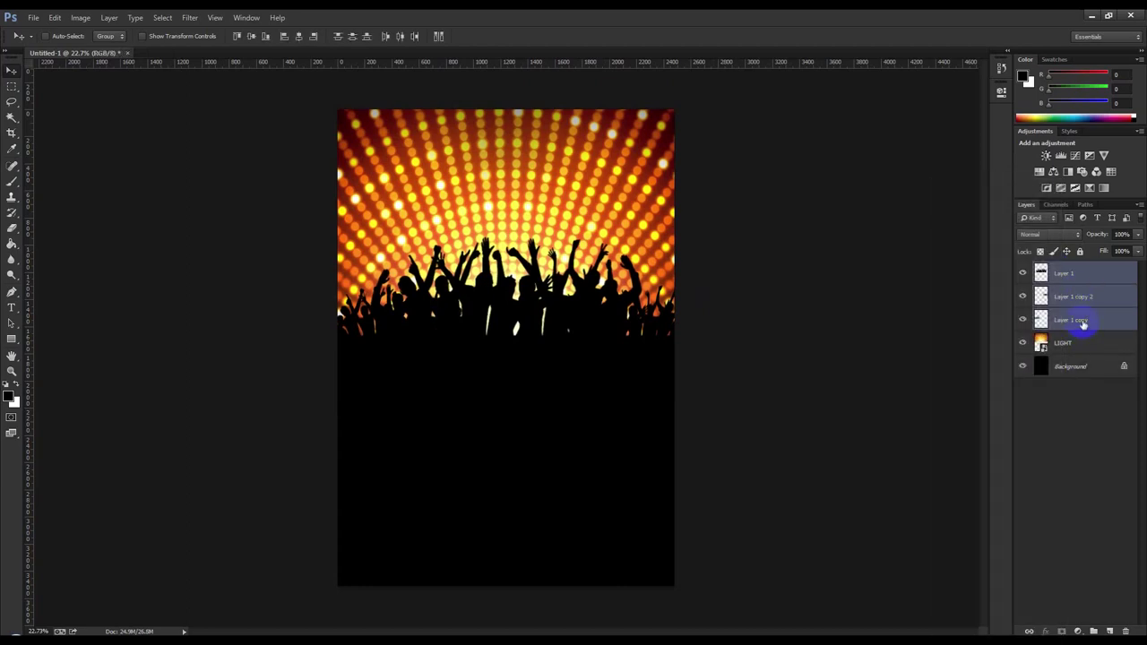
key("ctrl+g")
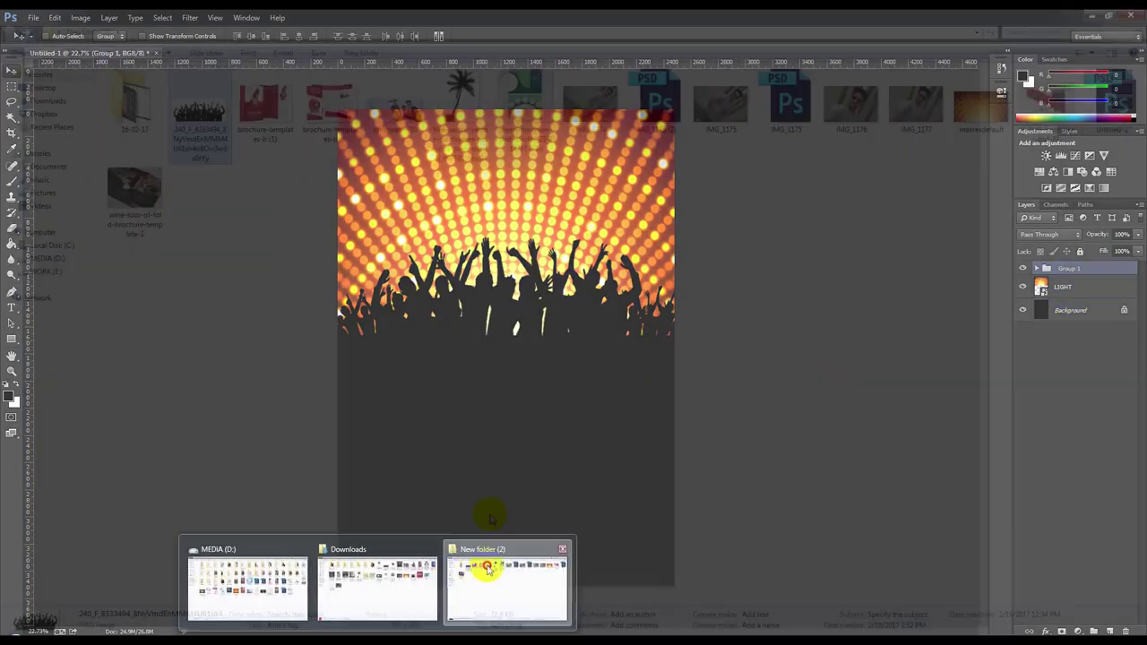
- Open the coconut palm-tree JPEG as its own document
left_click(487, 569)
mouse_move(461, 103)
left_mouse_down()
mouse_move(417, 231)
mouse_move(339, 271)
left_mouse_up()
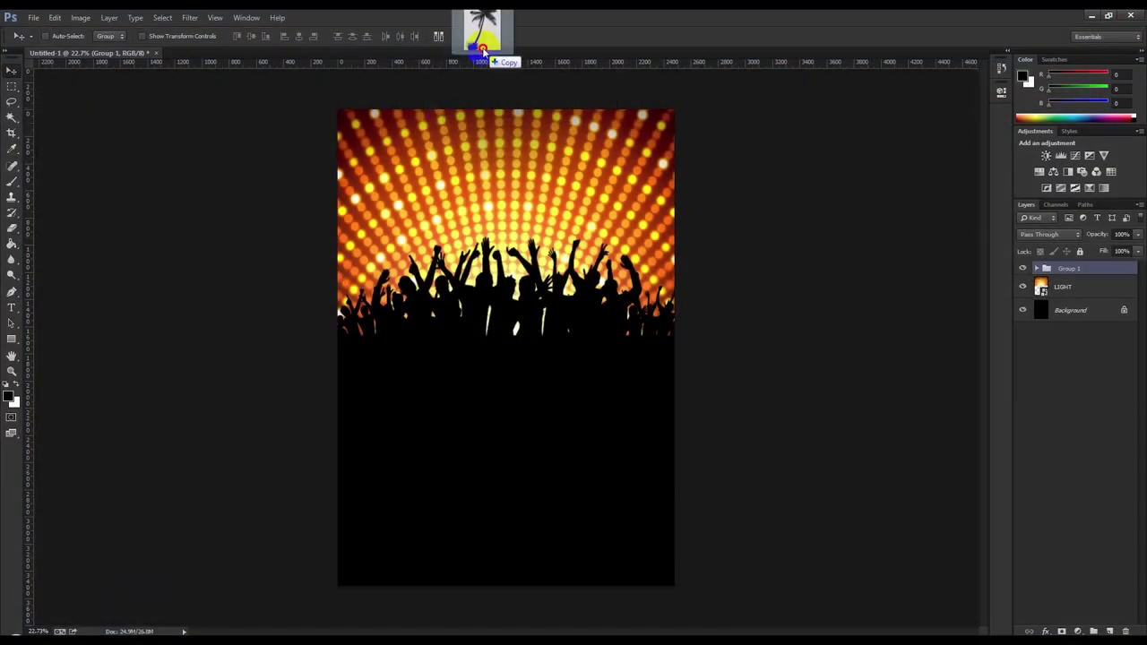
left_click_drag(340, 271, 481, 49)
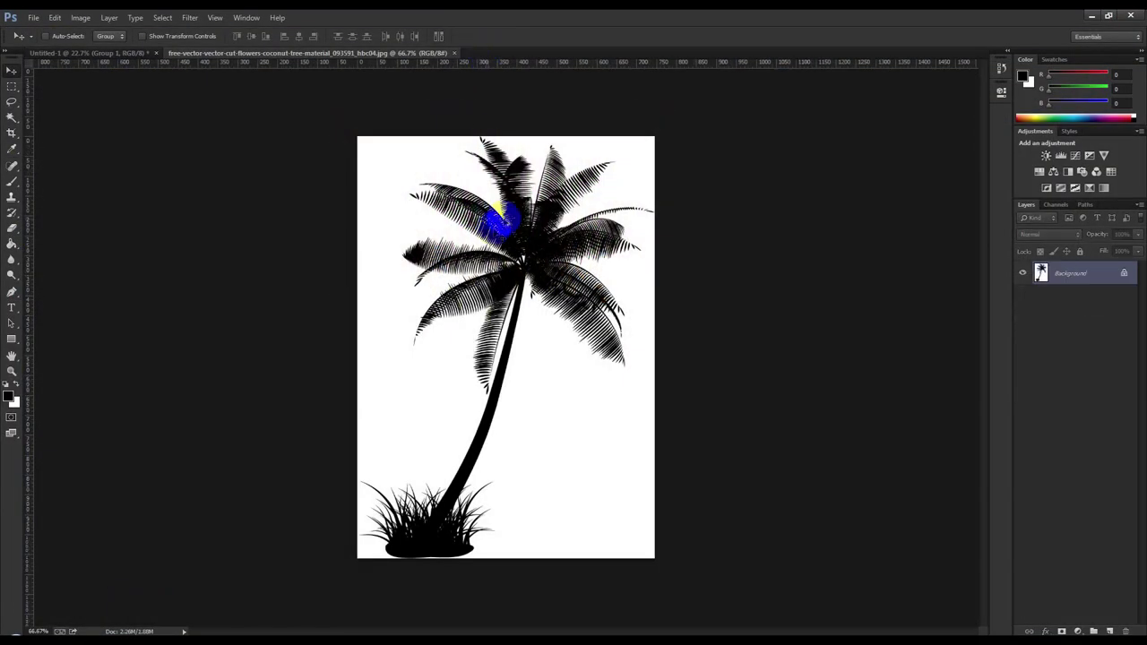
- Define the palm tree as a brush preset and close the palm image
left_click(74, 18)
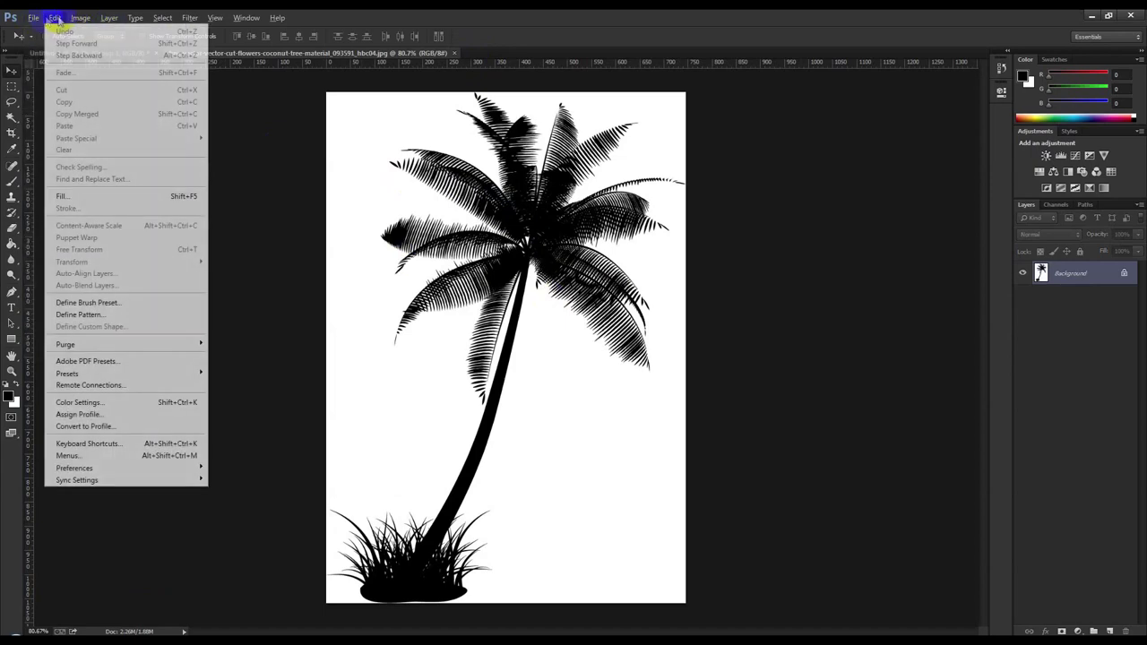
left_click(88, 302)
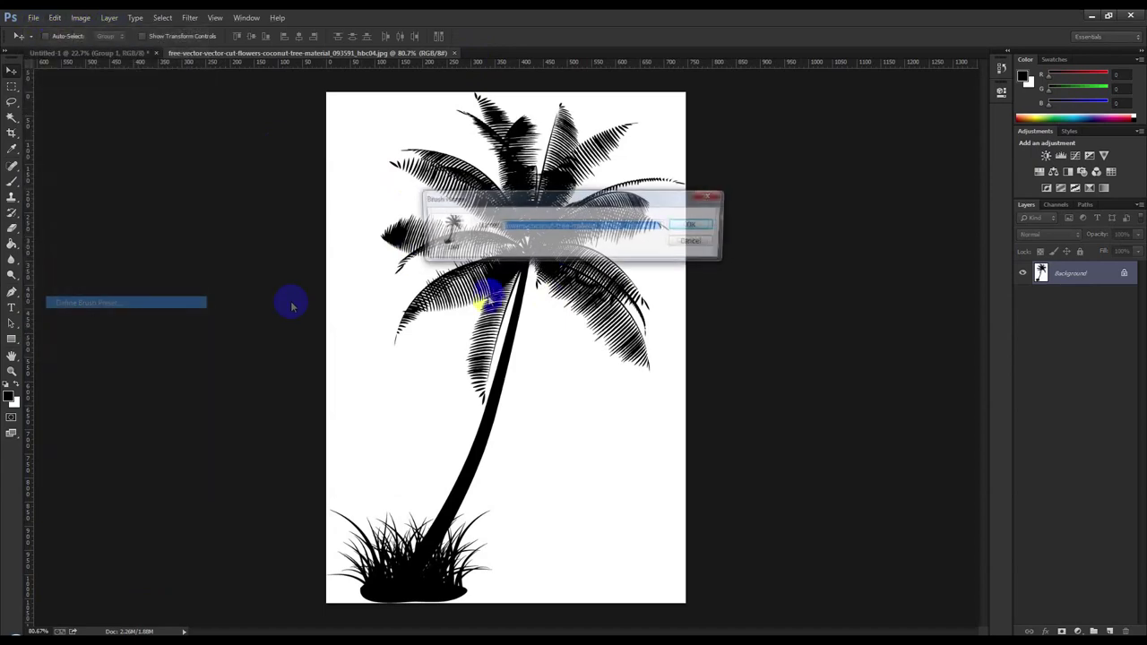
type("Tree")
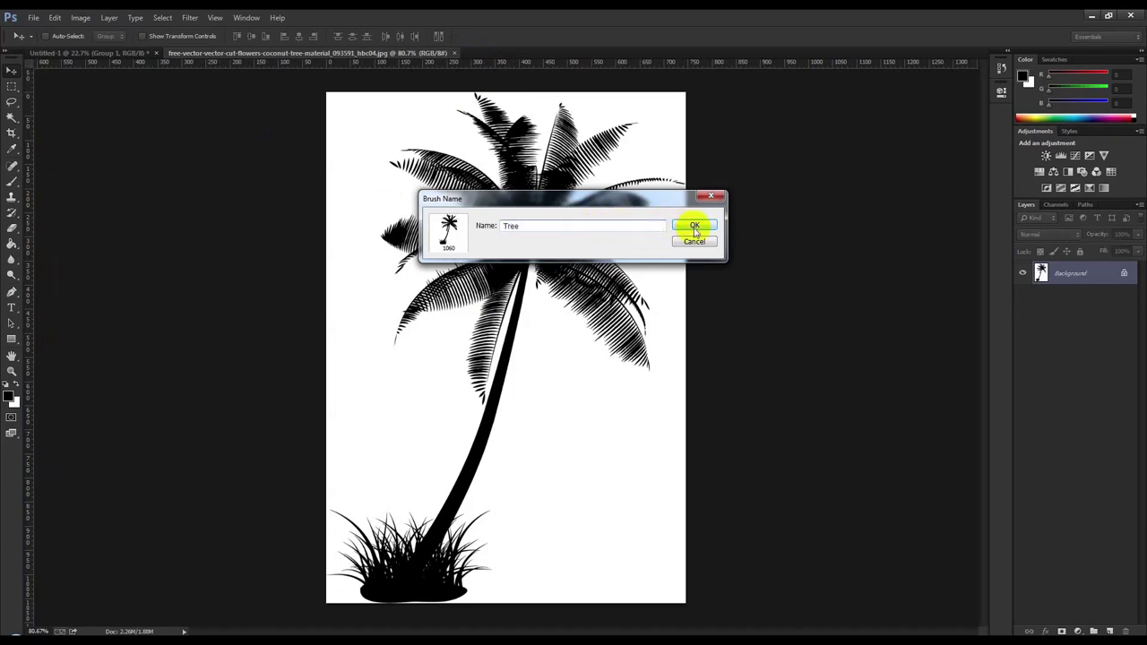
left_click(692, 225)
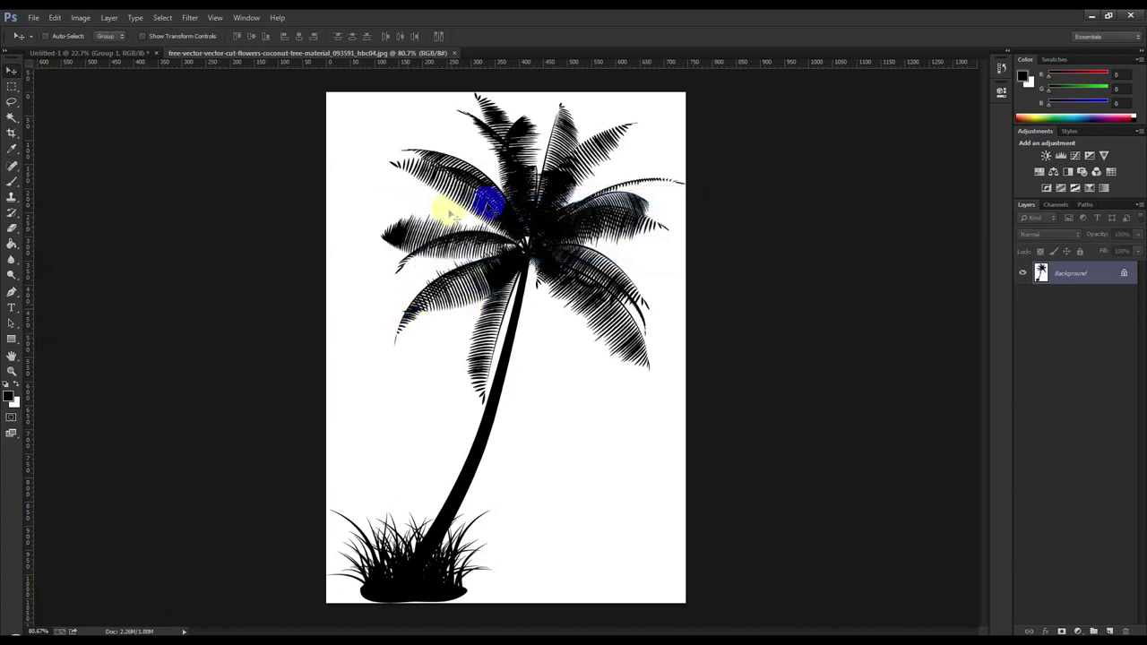
left_click(455, 53)
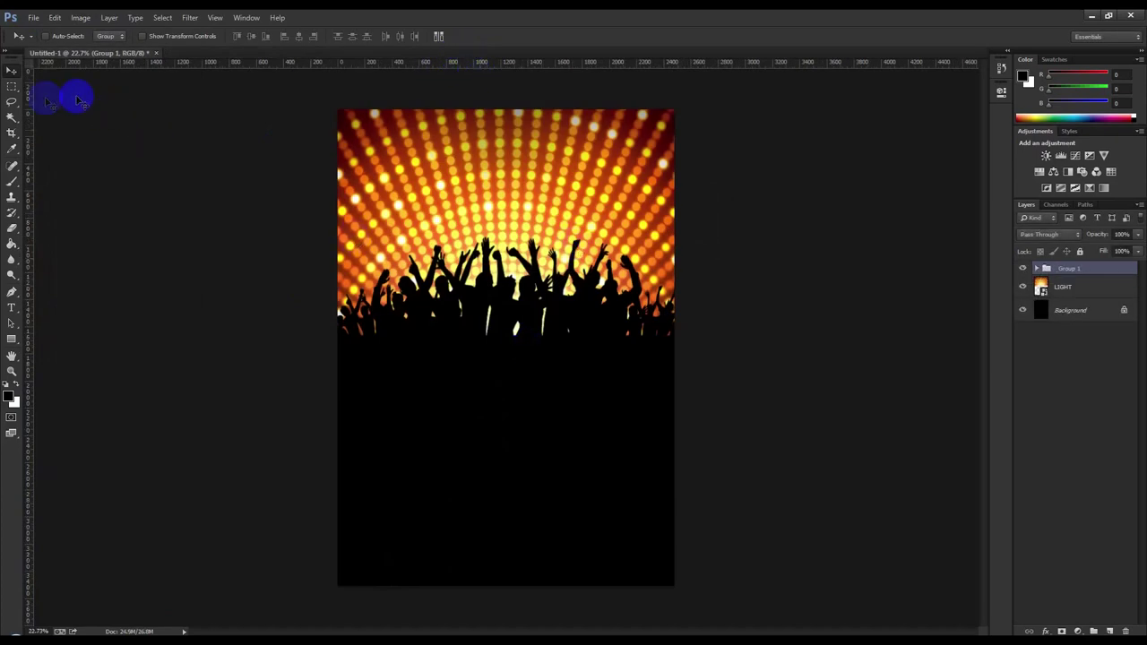
- Load the 1060 palm-tree brush tip and add an empty layer above Group 1
left_click(13, 181)
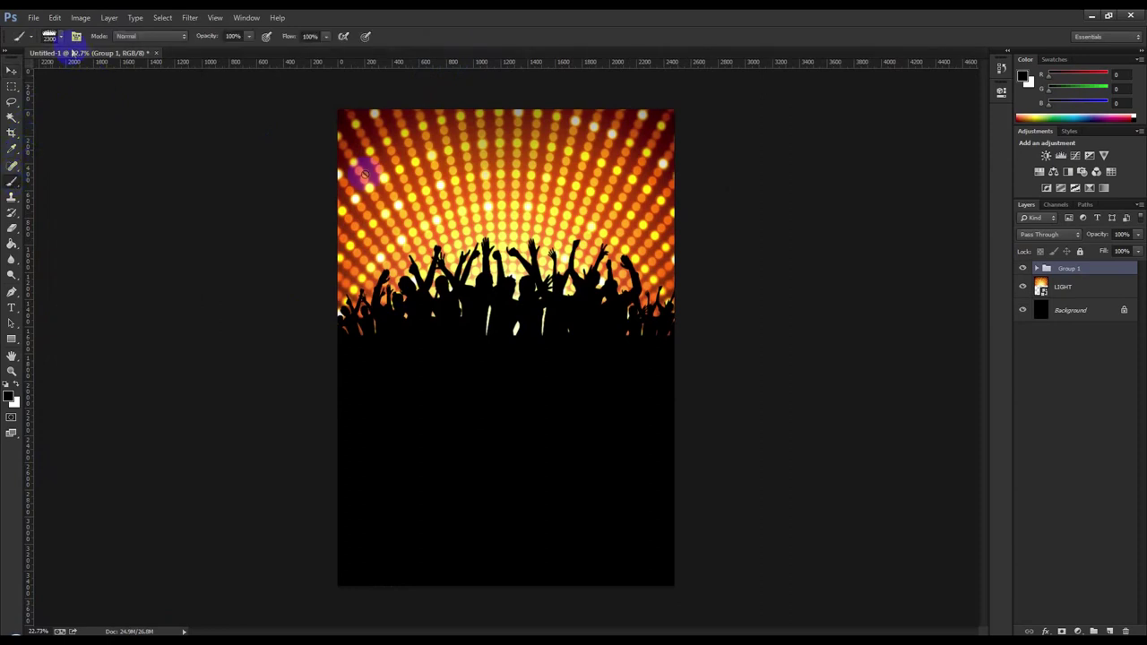
right_click(501, 215)
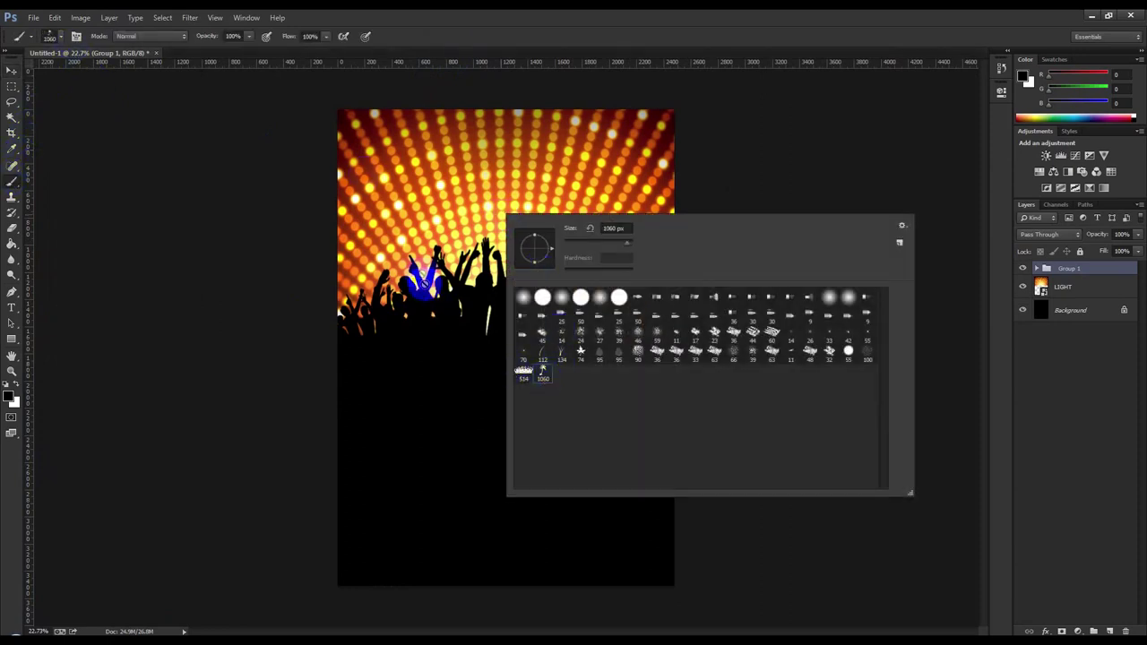
left_click(676, 43)
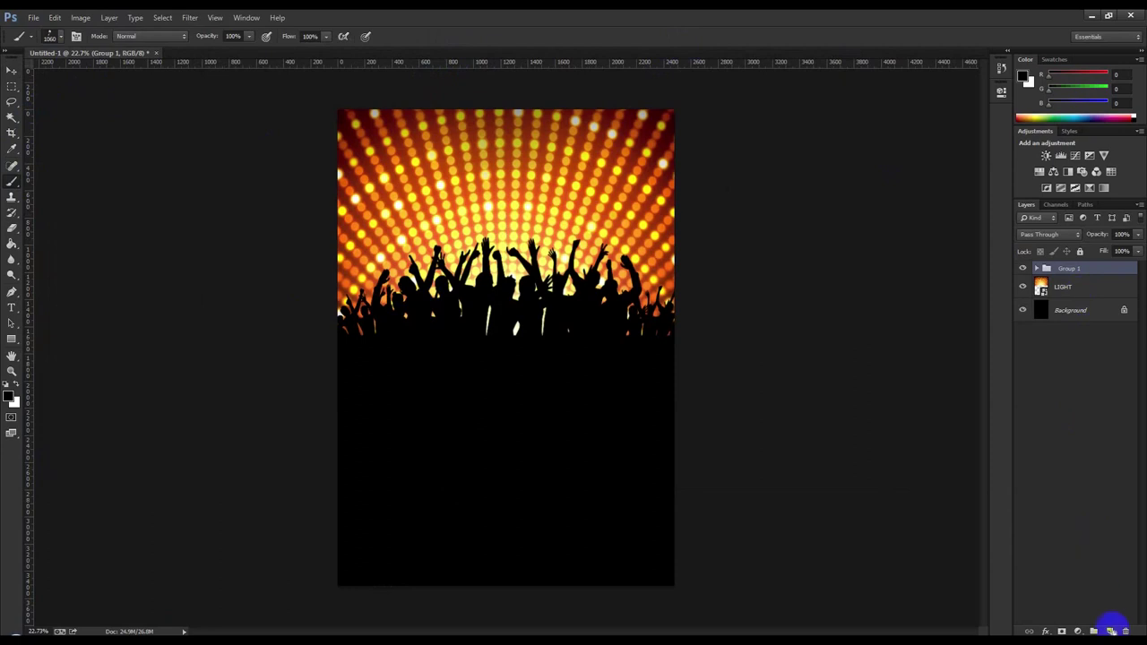
left_click(1111, 630)
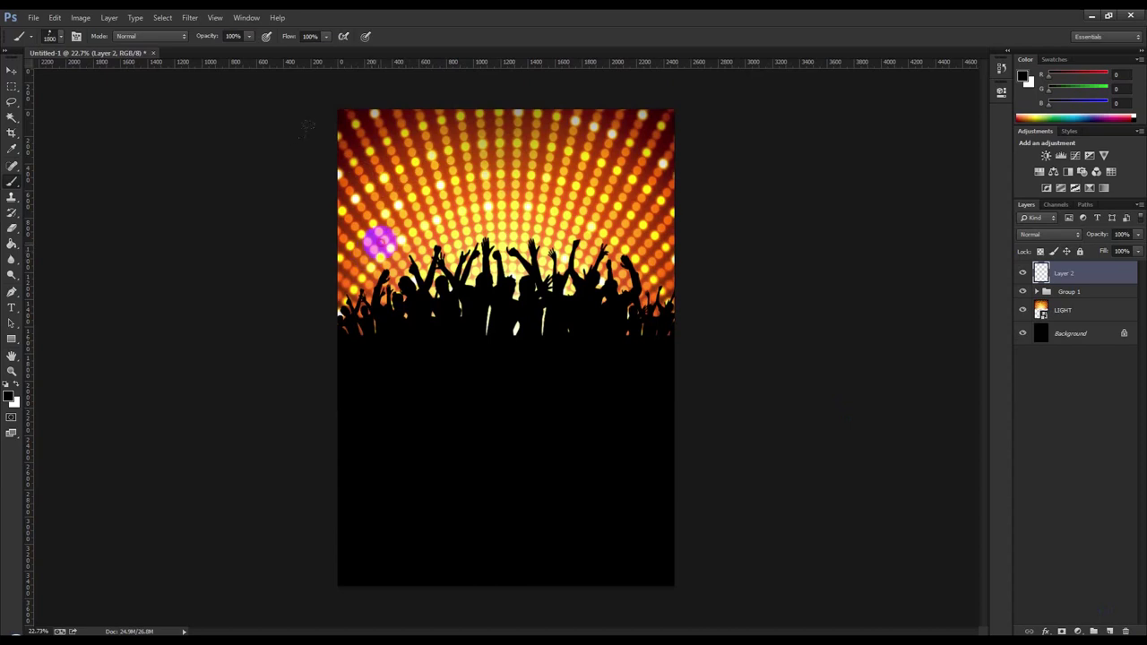
- Stamp a palm at the upper left, plus a mirrored copy at about 85% on the right
left_click(379, 240)
left_click(13, 72)
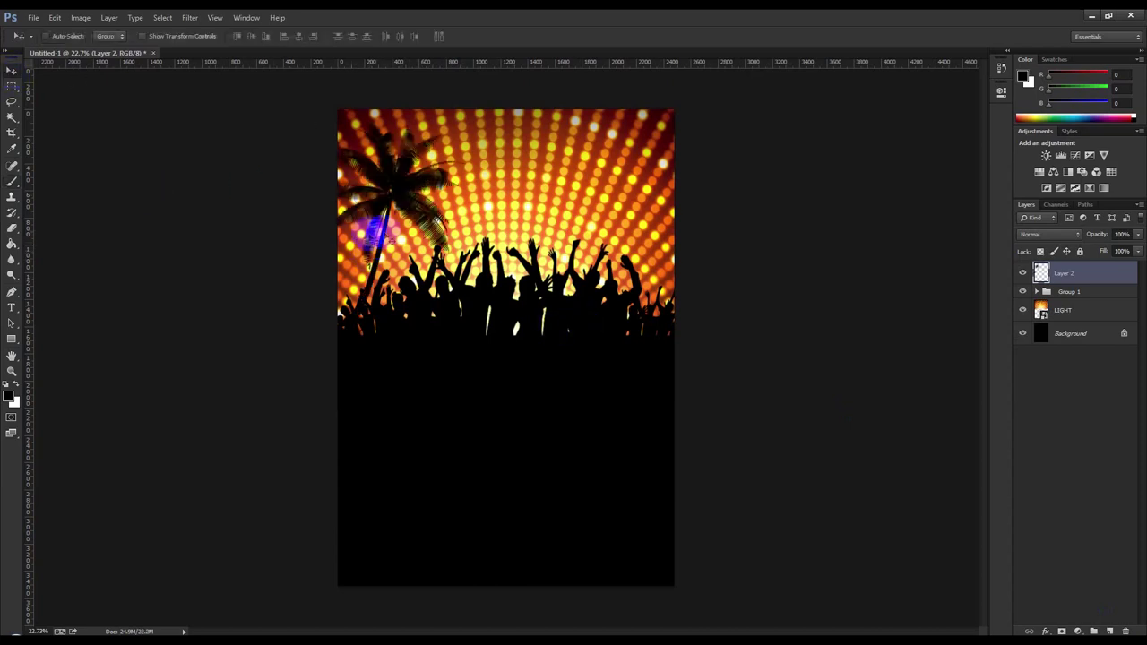
mouse_move(395, 235)
left_mouse_down()
mouse_move(448, 225)
mouse_move(559, 235)
left_mouse_up()
key("ctrl+t")
right_click(557, 224)
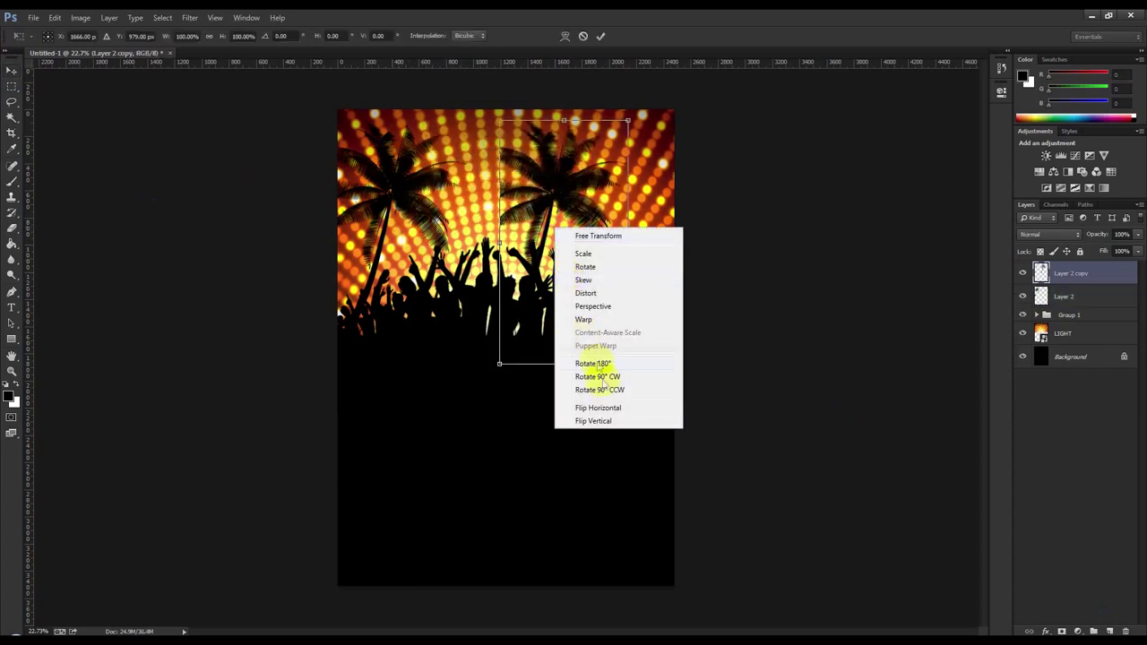
left_click(613, 408)
left_click_drag(567, 312, 623, 269)
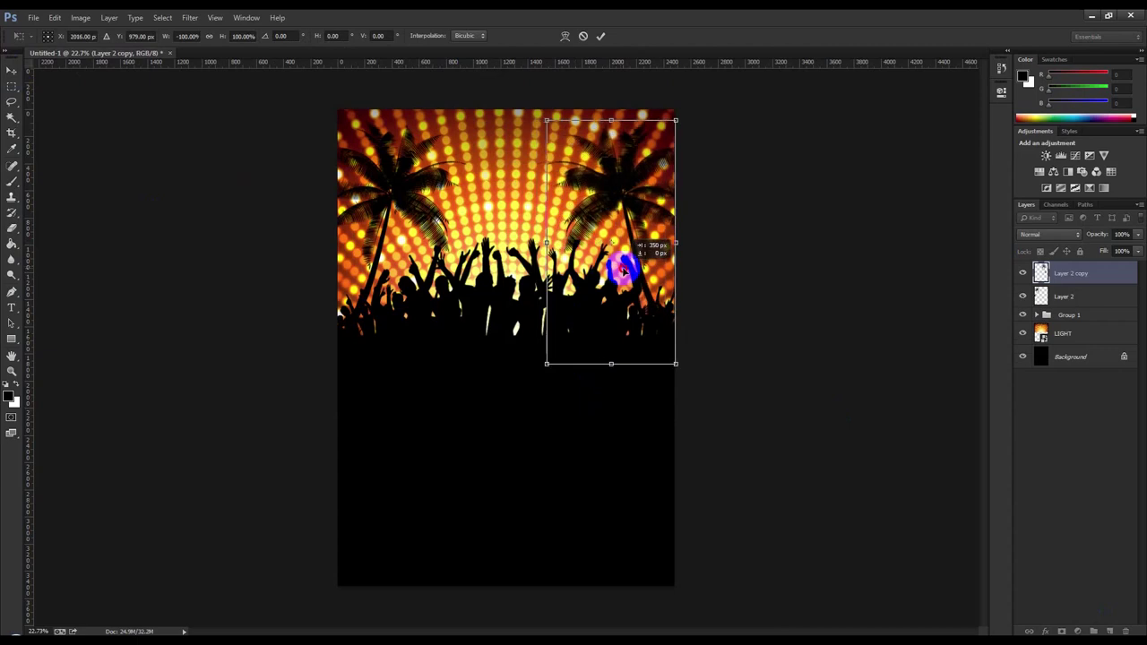
mouse_move(547, 120)
left_mouse_down()
mouse_move(609, 191)
mouse_move(607, 179)
left_mouse_up()
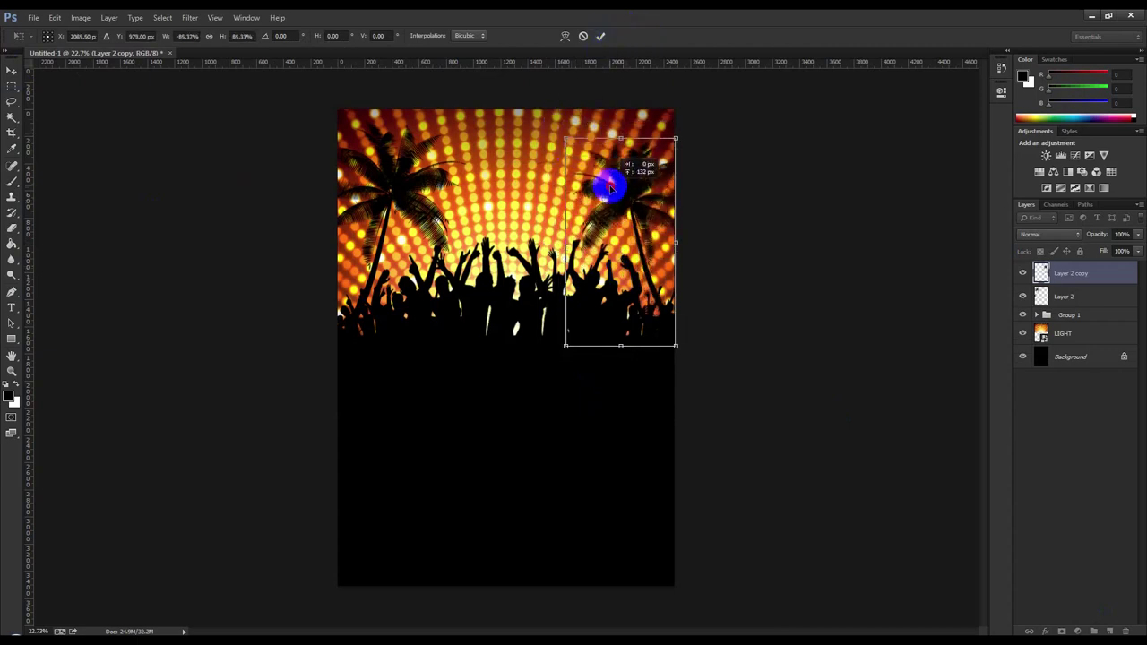
left_click(601, 36)
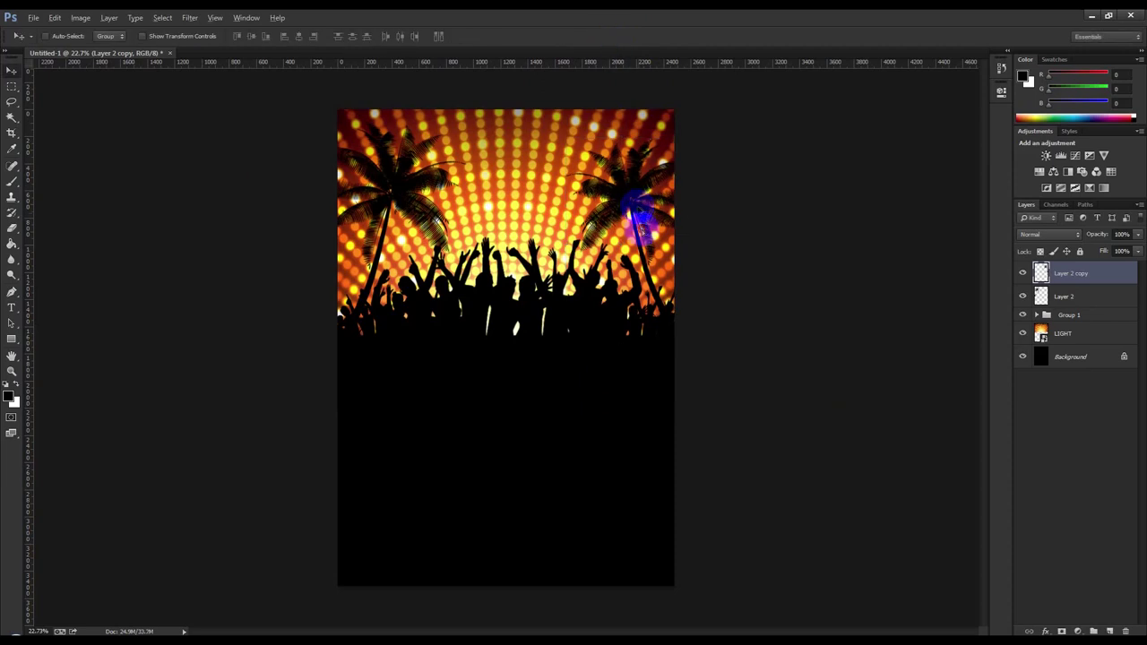
- Add a smaller, tilted palm copy lower on the right side
left_click_drag(621, 192, 647, 244)
key("ctrl+t")
mouse_move(567, 170)
left_mouse_down()
mouse_move(631, 285)
mouse_move(627, 269)
left_mouse_up()
mouse_move(693, 287)
left_mouse_down()
mouse_move(708, 272)
mouse_move(699, 297)
left_mouse_up()
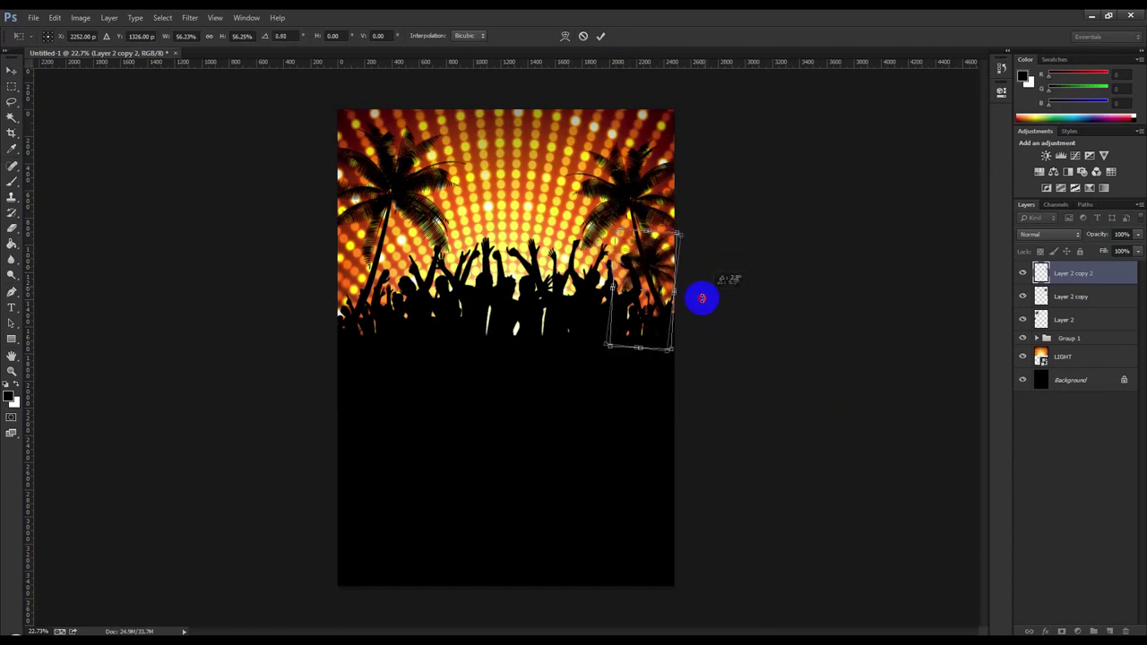
left_click_drag(678, 238, 668, 260)
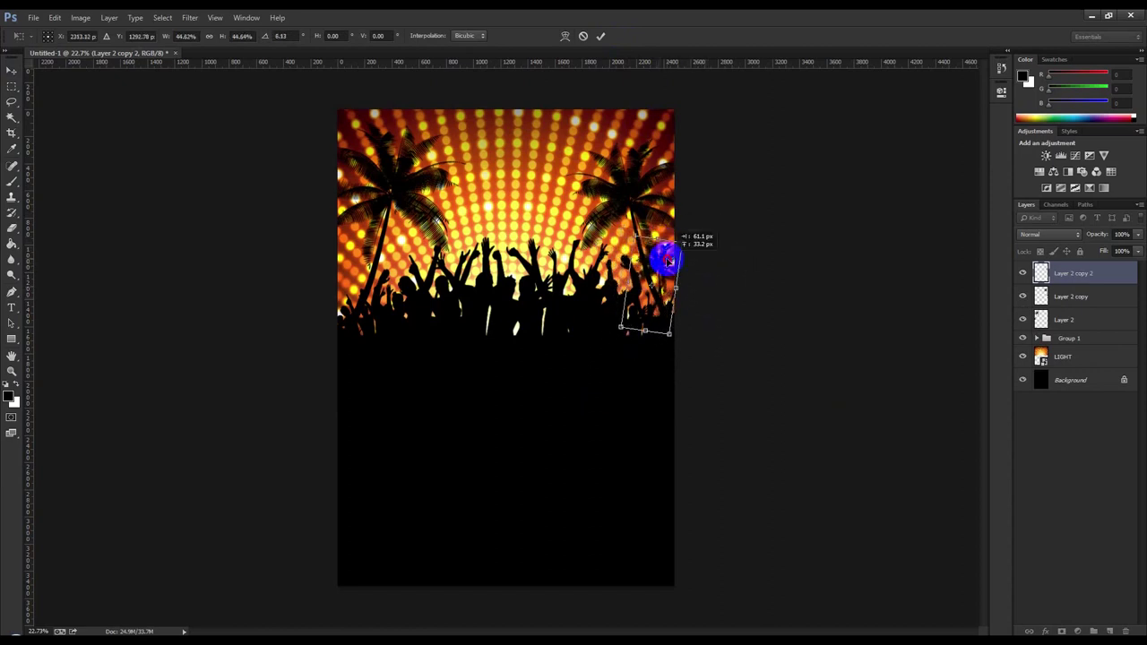
key("Return")
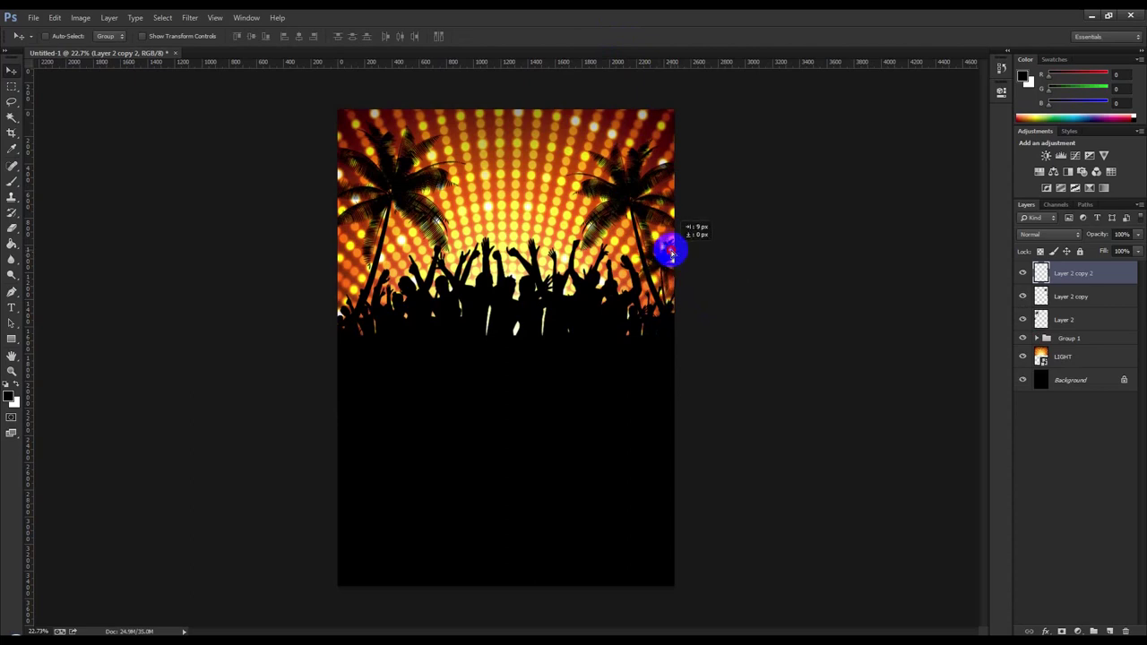
left_click_drag(671, 253, 673, 255)
- Enlarge and tilt the large right palm, then lower the crowd group slightly
left_click(1068, 297)
key("ctrl+t")
left_click_drag(567, 136, 555, 120)
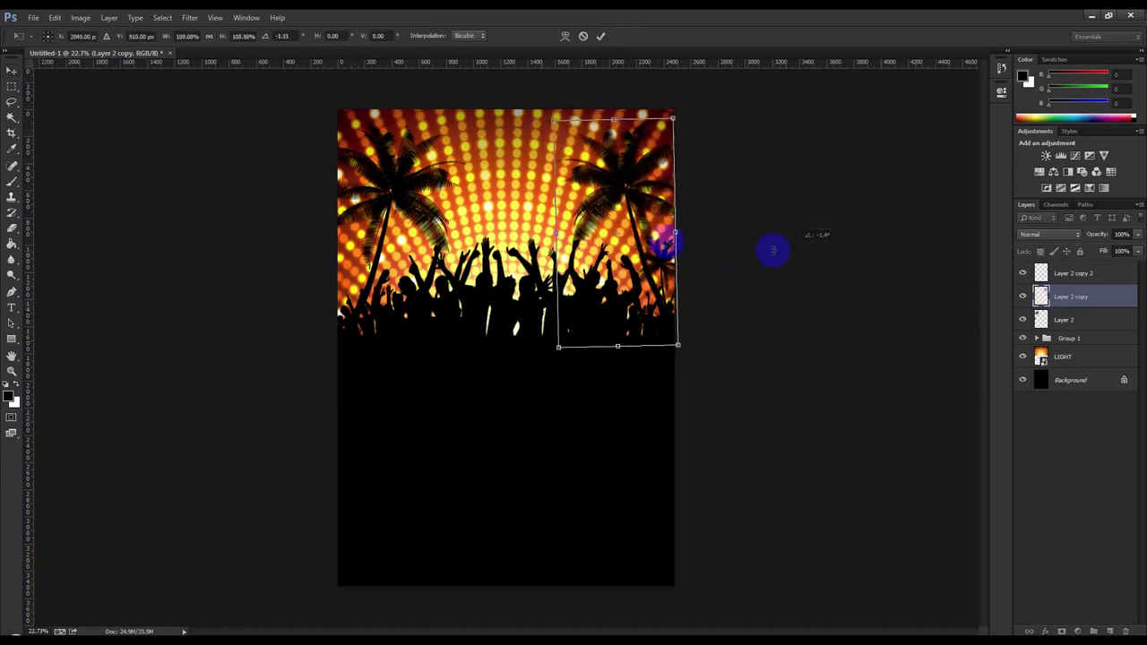
left_click_drag(784, 252, 664, 274)
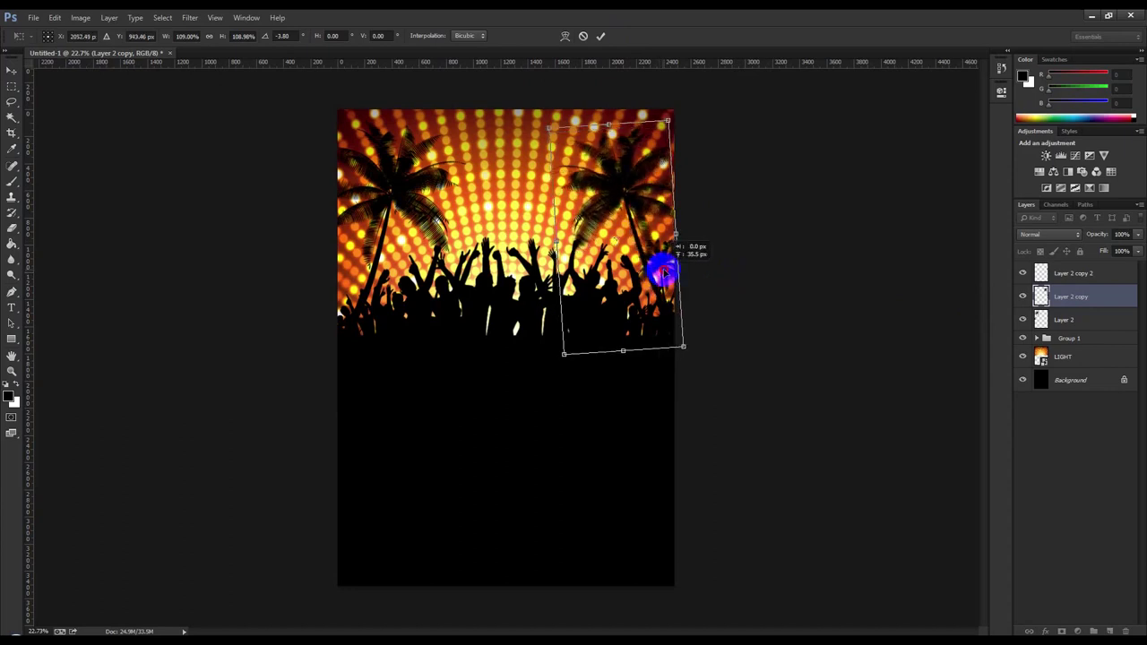
key("Return")
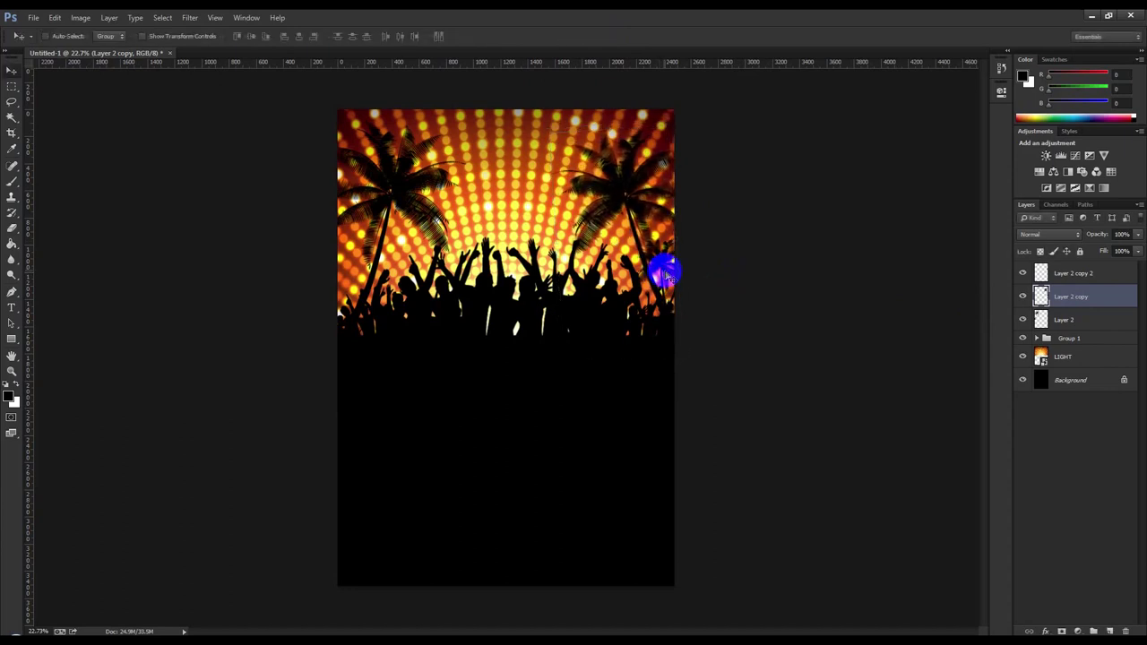
left_click_drag(666, 276, 670, 278)
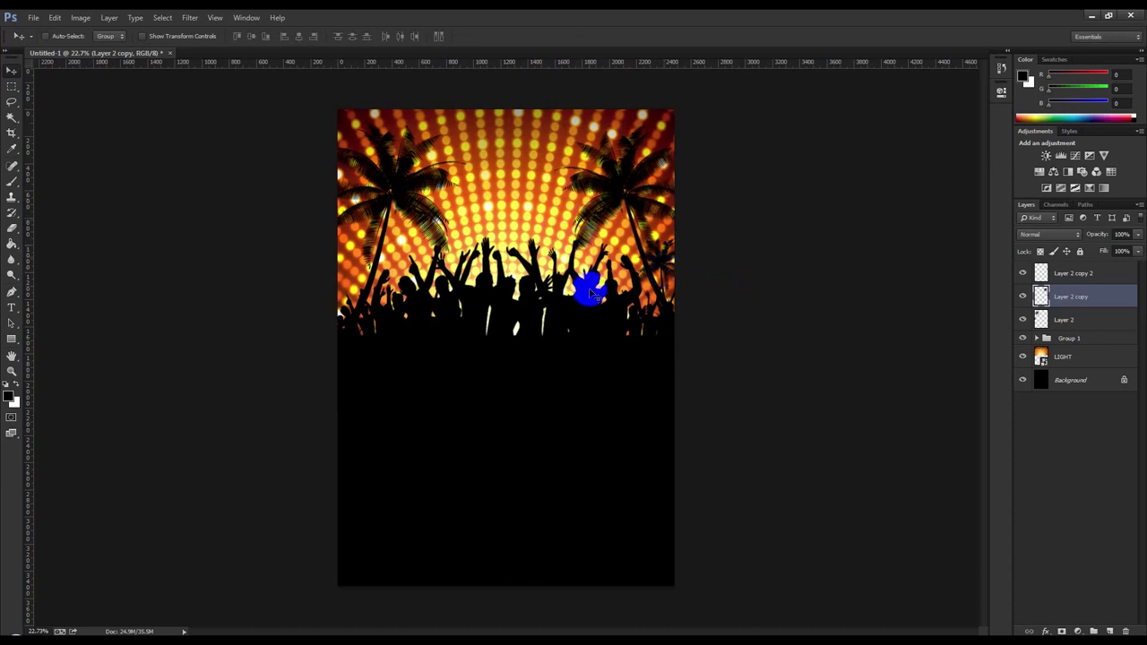
left_click(1075, 336)
left_click_drag(597, 310, 596, 316)
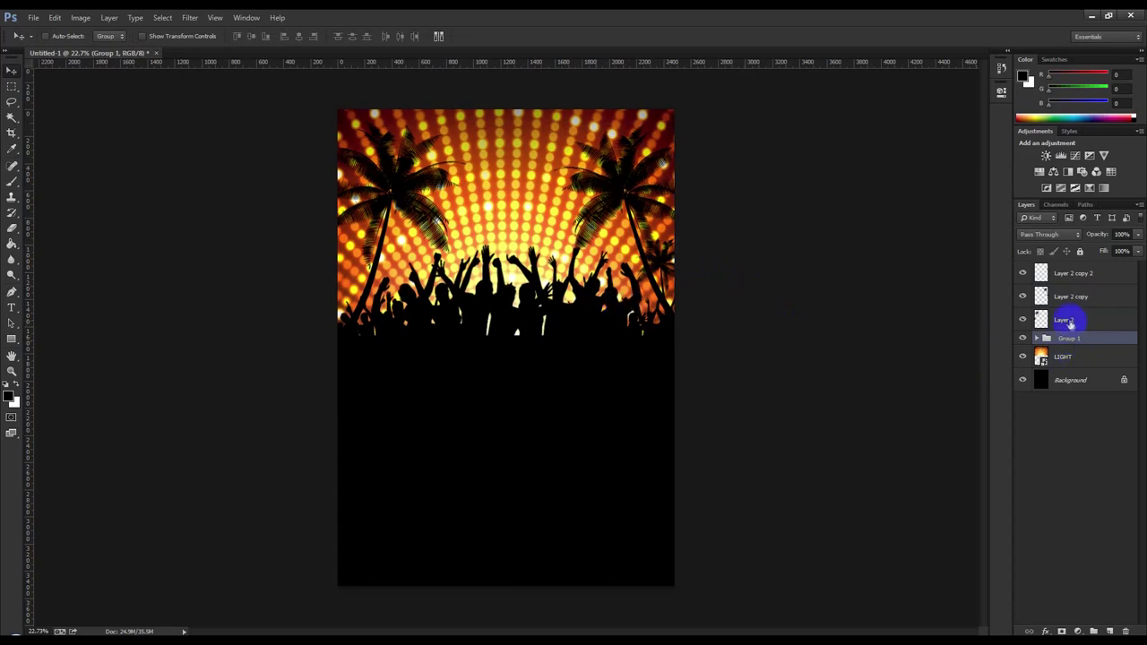
- Group the three palm layers as TREE, rename the crowd group DANCE, and nudge the crowd down
left_click(1071, 322)
left_click(1070, 281, "shift")
key("ctrl+g")
type("TREE")
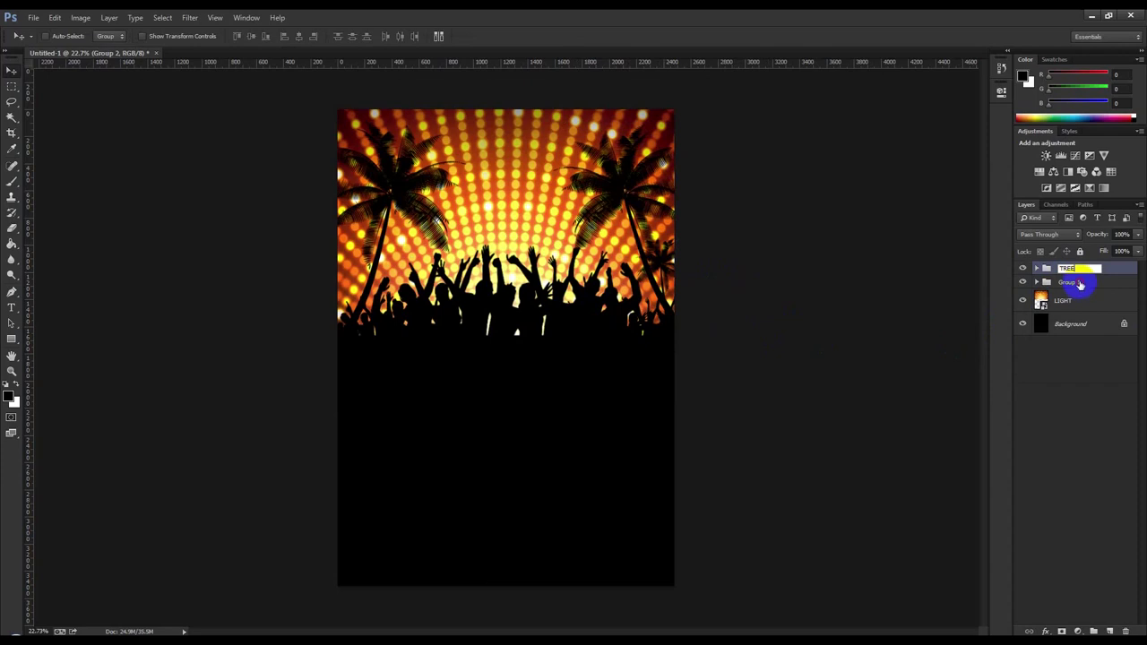
double_click(1071, 282)
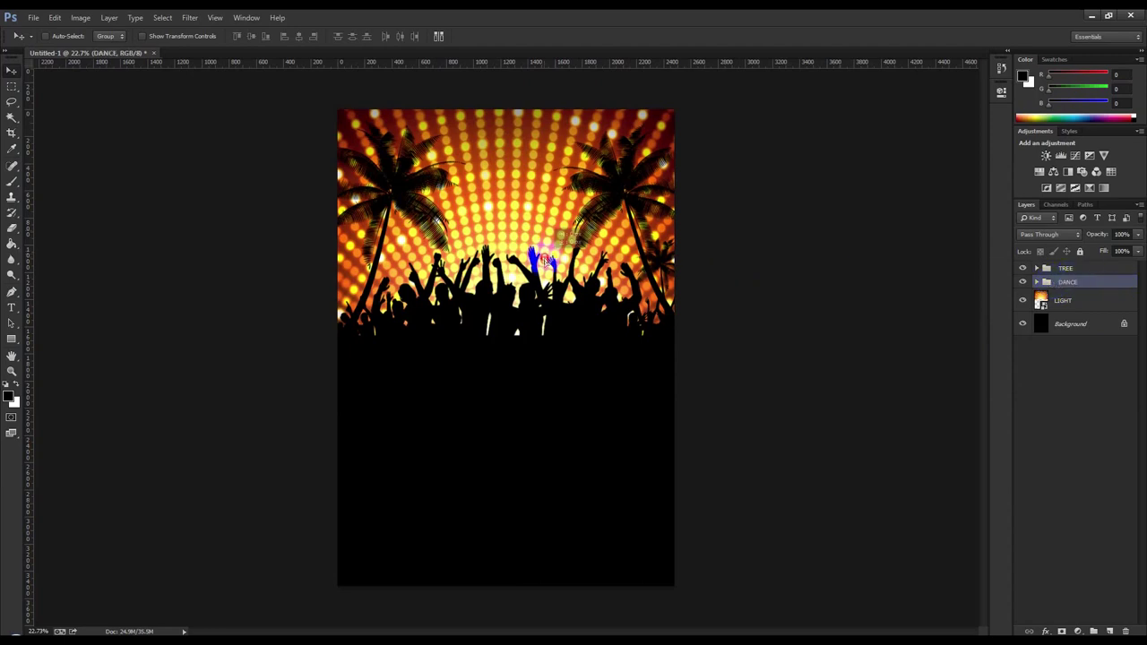
left_click_drag(544, 259, 544, 267)
left_click(1090, 307)
key("ctrl+t")
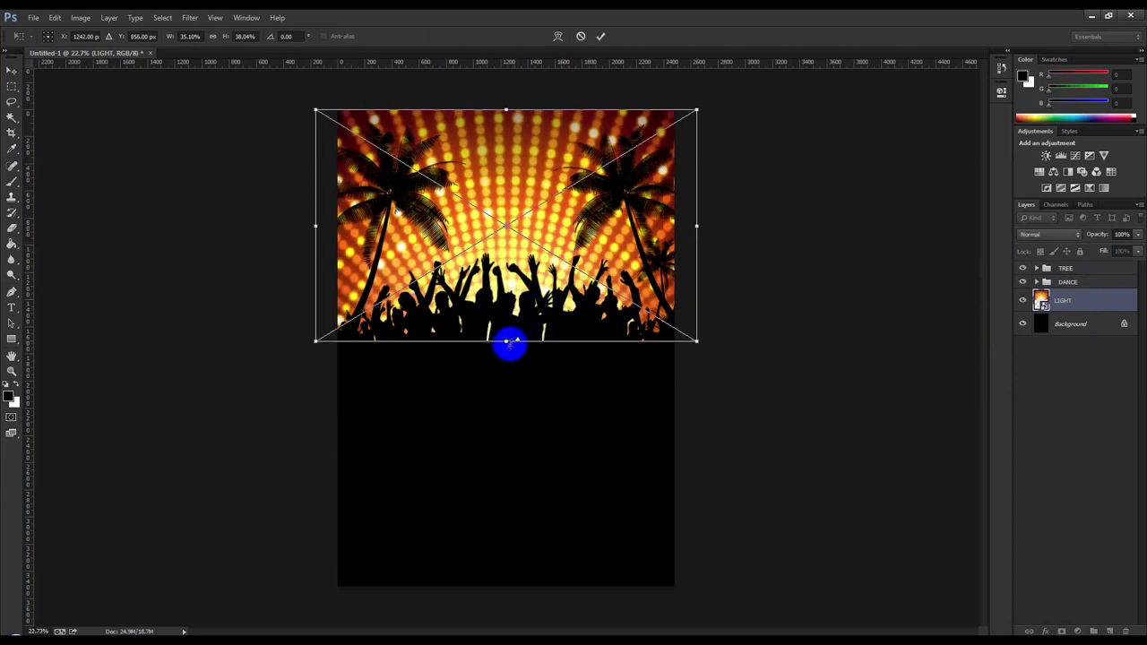
- Stretch the LIGHT background slightly taller, then open IMG_1175.psd from the Explorer image folder
left_click_drag(509, 343, 507, 351)
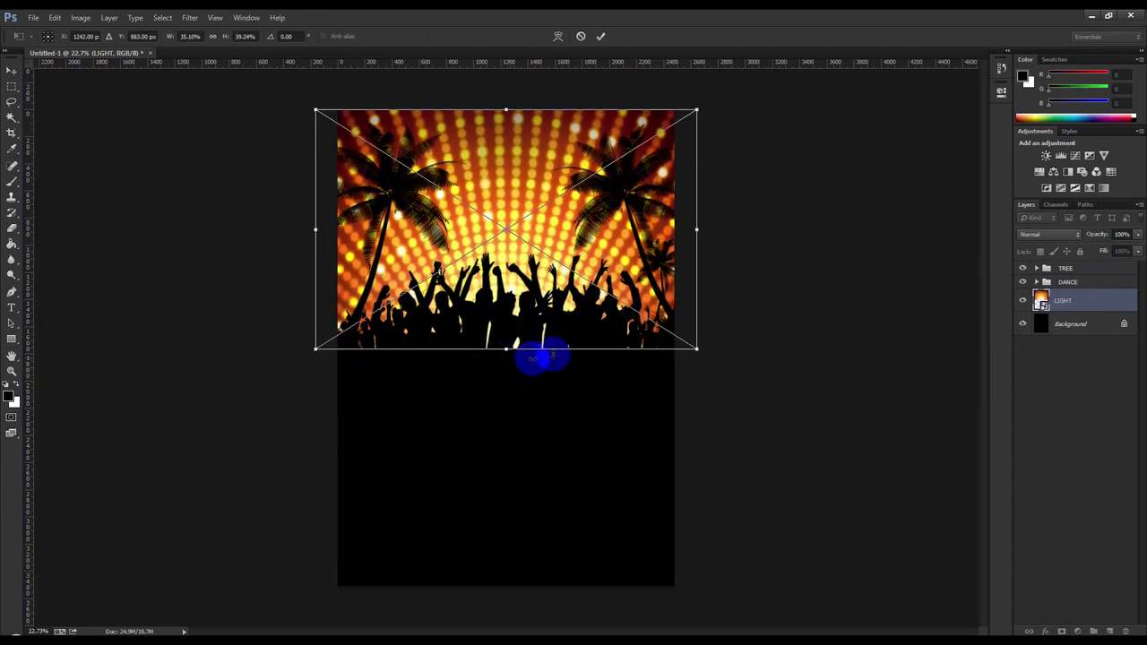
left_click(601, 36)
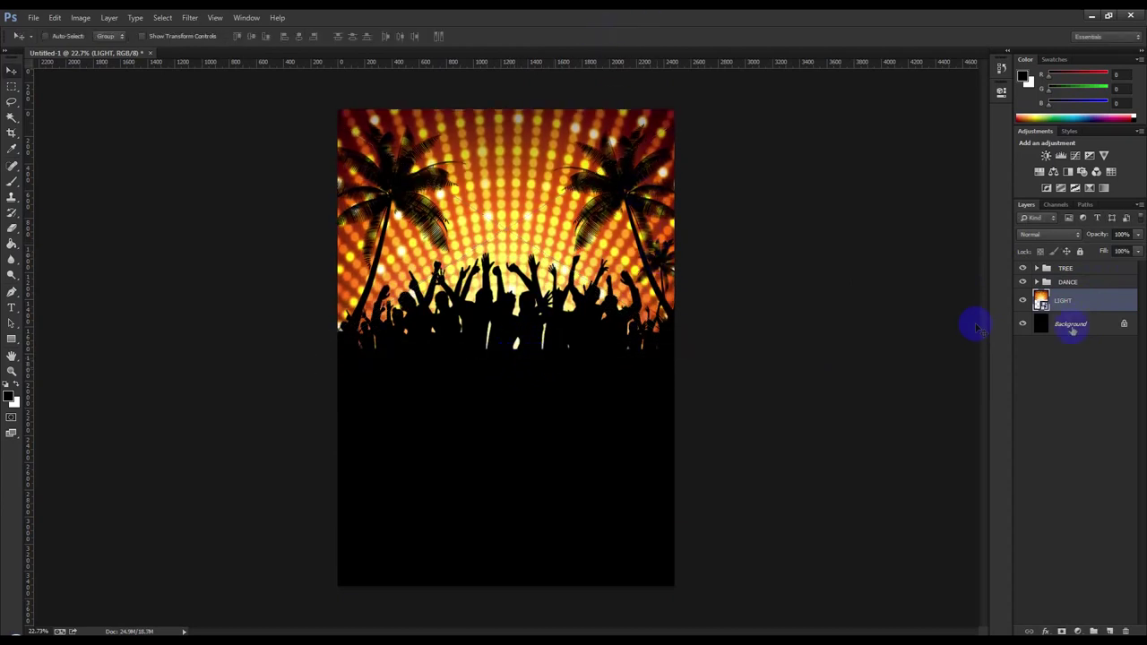
mouse_move(404, 623)
left_click(476, 579)
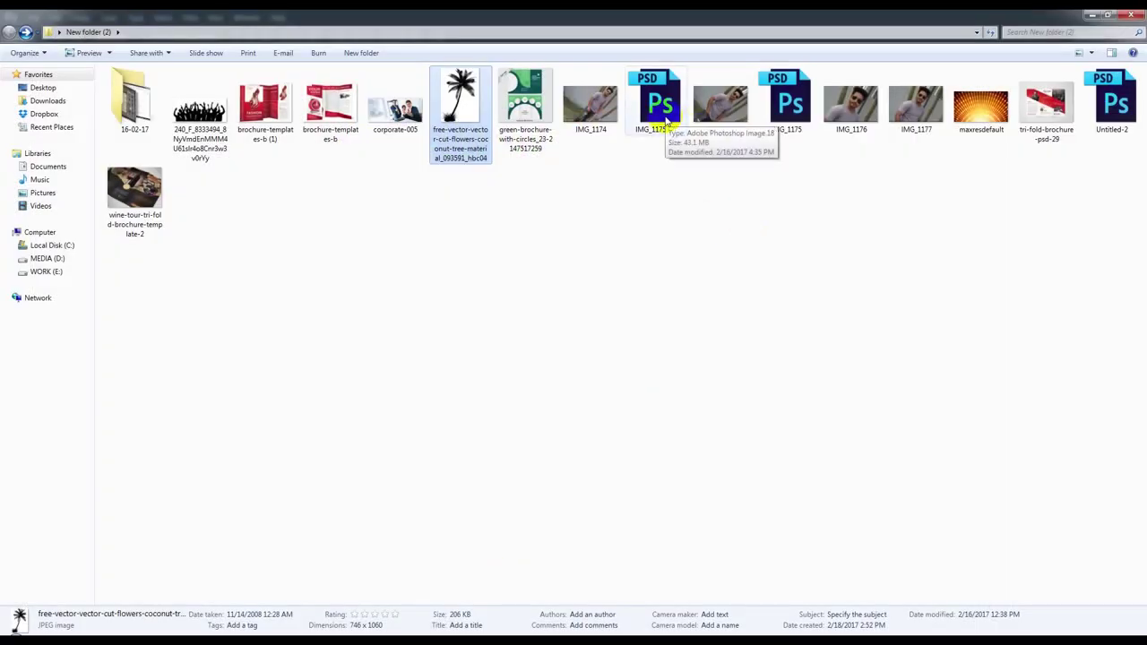
double_click(790, 106)
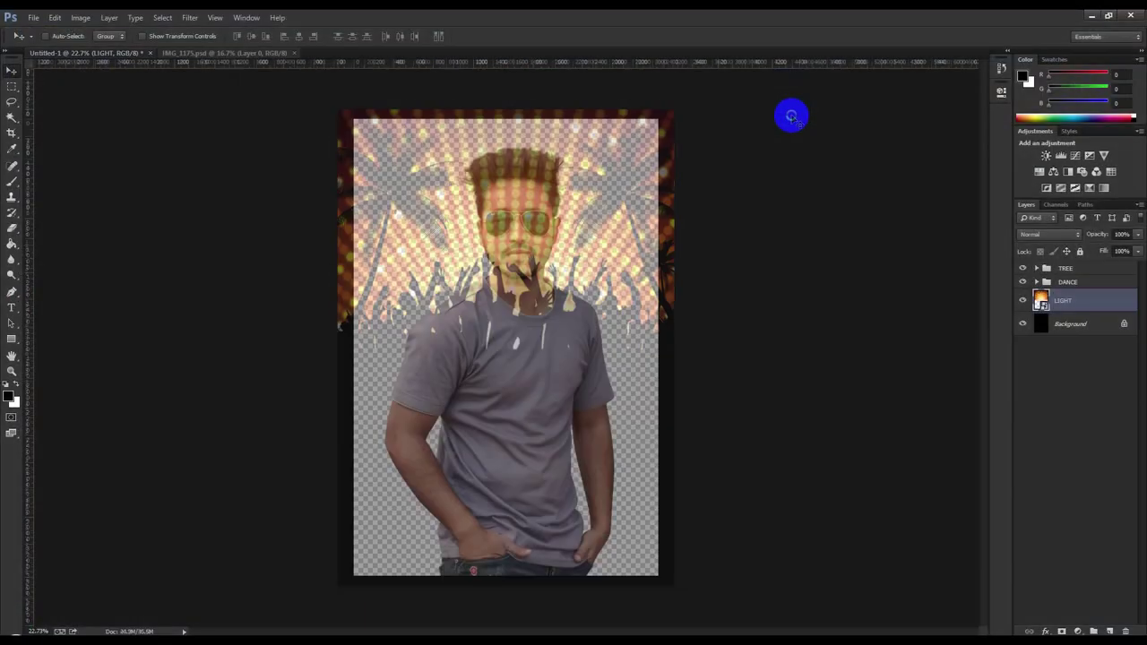
- Drag the man's cut-out layer into the flyer, centre it, and convert Layer 3 to a smart object
left_click_drag(552, 312, 558, 294)
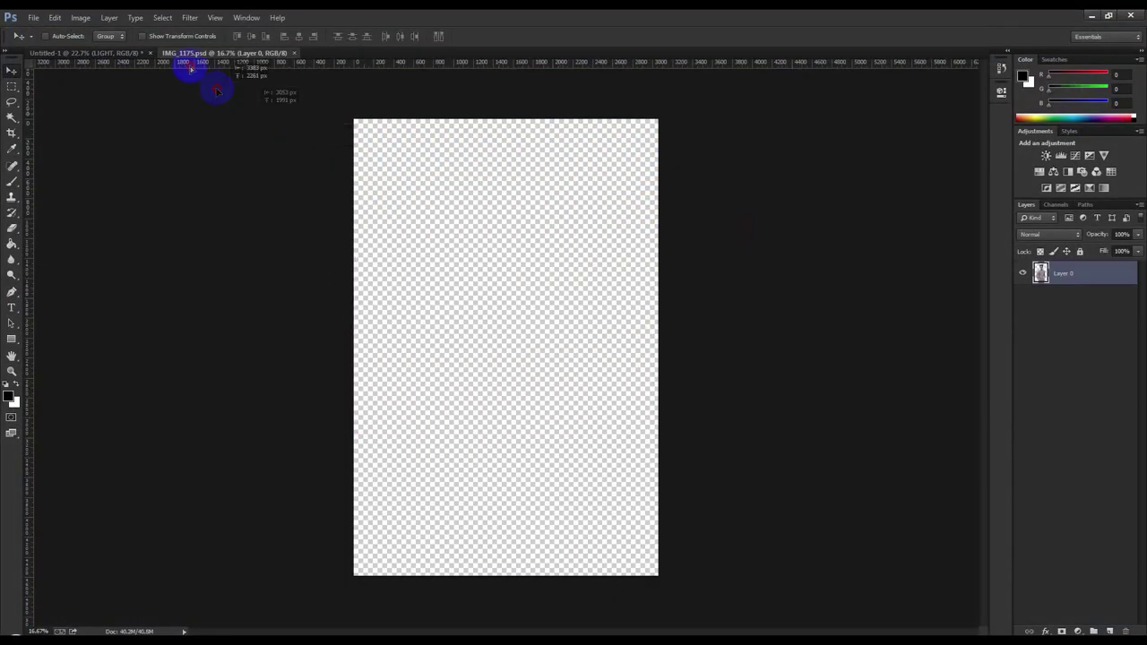
left_click_drag(558, 293, 454, 249)
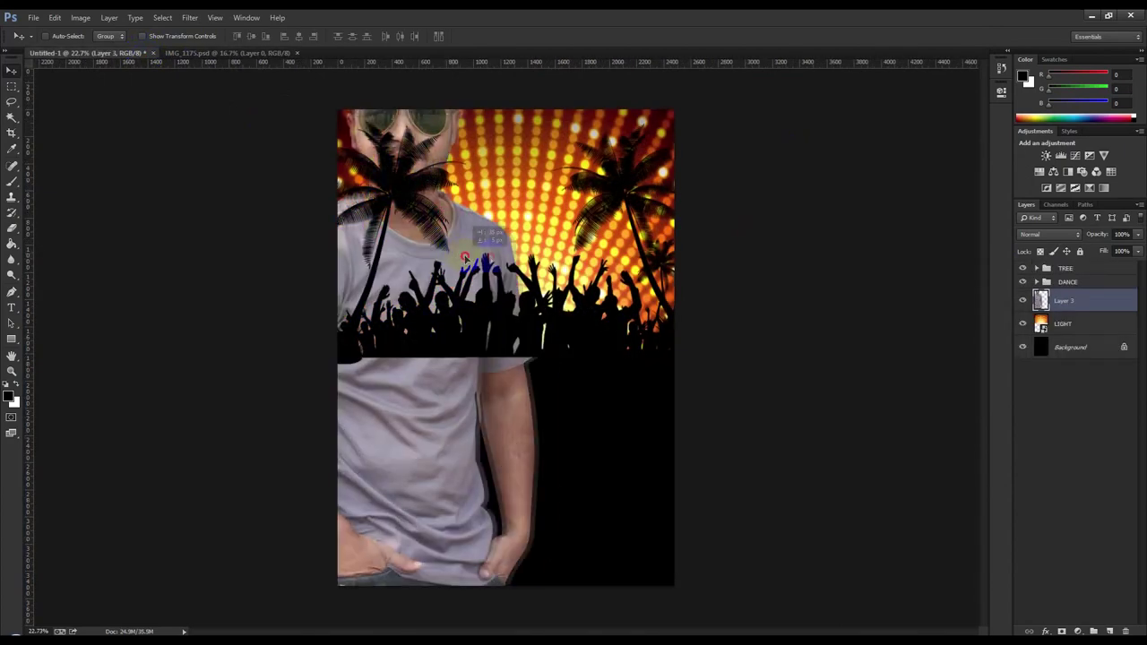
left_click_drag(525, 269, 663, 268)
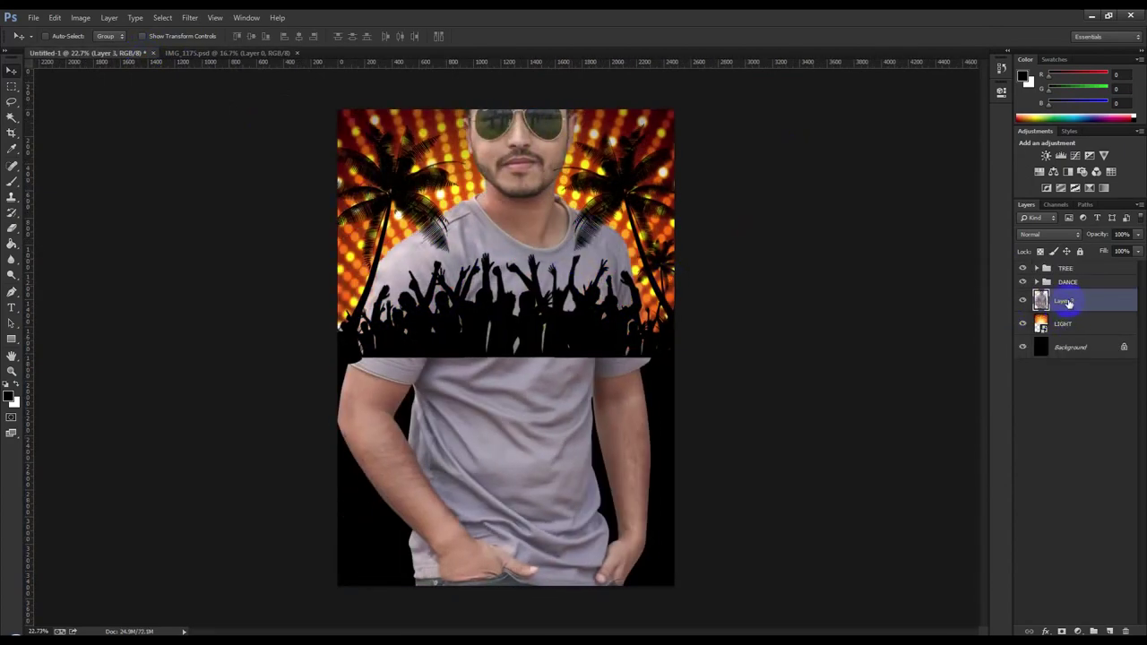
right_click(1069, 303)
left_click(982, 272)
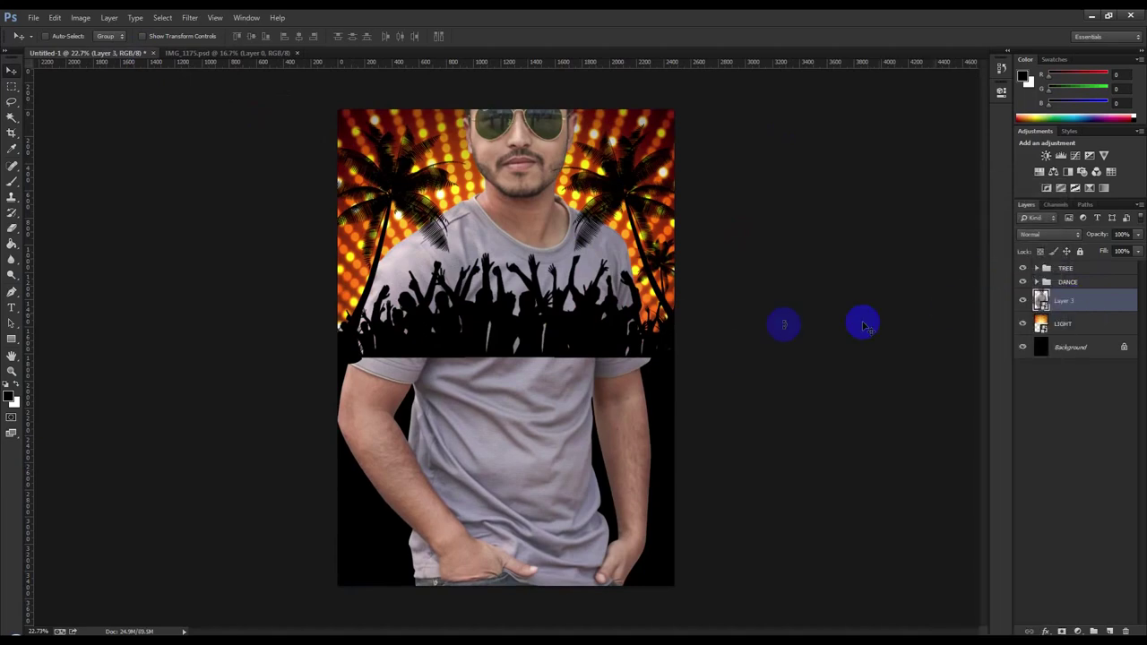
- Scale the man down to about 46% and lower him on the flyer
key("ctrl+t")
mouse_move(643, 617)
left_mouse_down()
mouse_move(558, 456)
mouse_move(546, 343)
mouse_move(580, 375)
left_mouse_up()
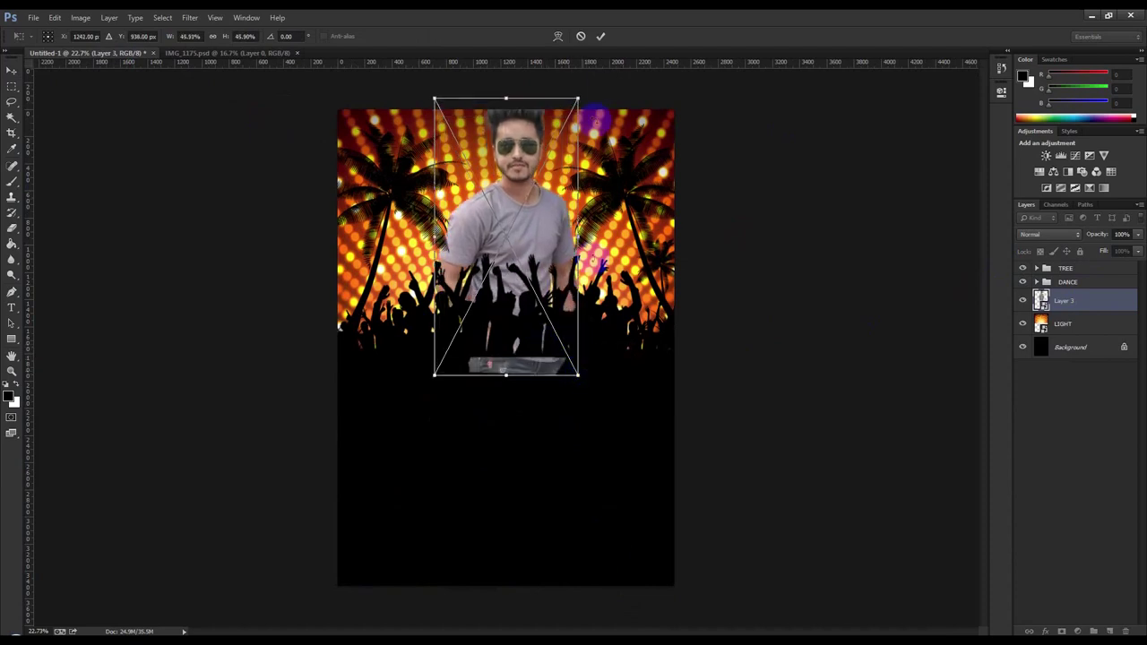
key("Return")
left_click_drag(536, 148, 536, 186)
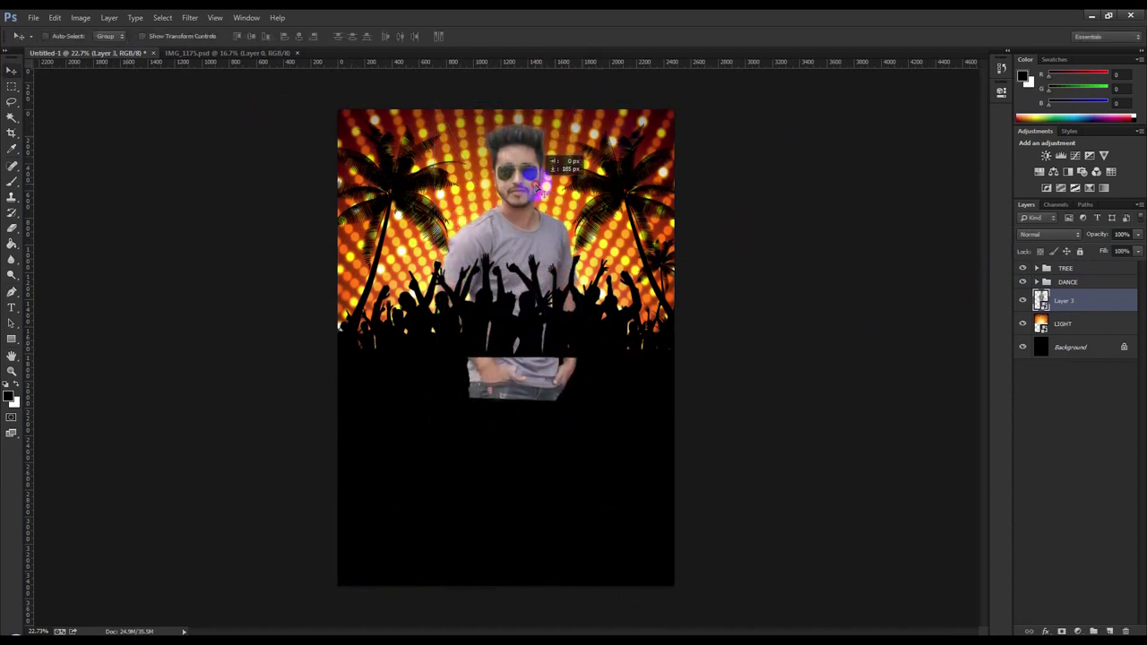
left_click_drag(1065, 301, 1063, 260)
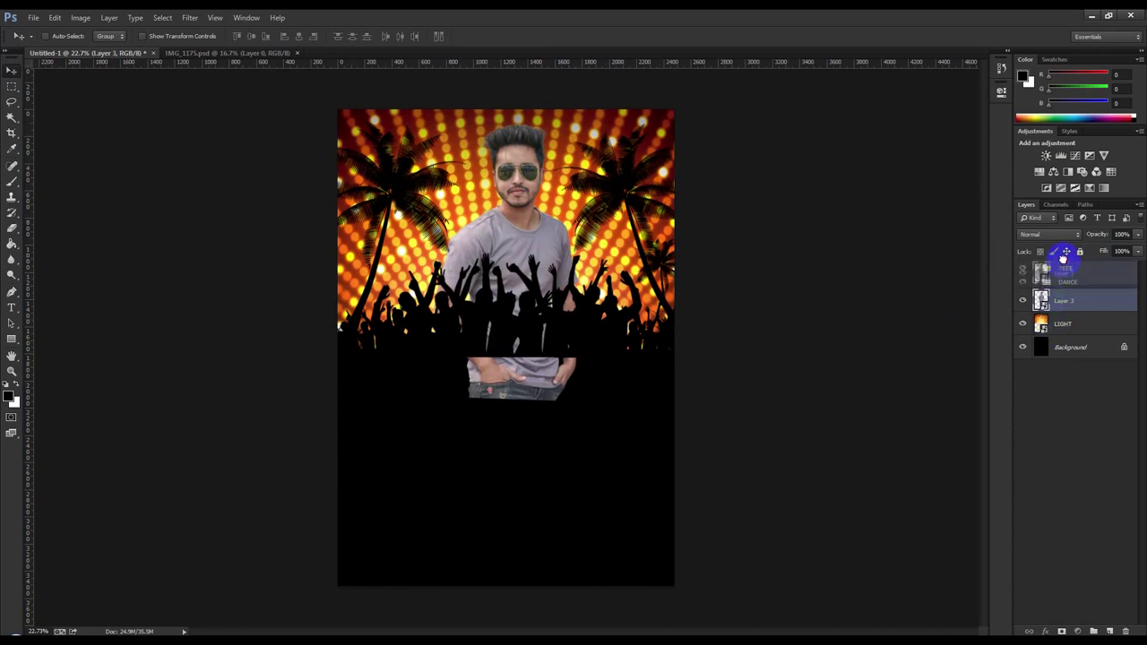
- Reorder layers so DANCE sits above the man's Layer 3 and TREE below it
left_click_drag(1063, 260, 1060, 277)
scroll(529, 297, "up", 1)
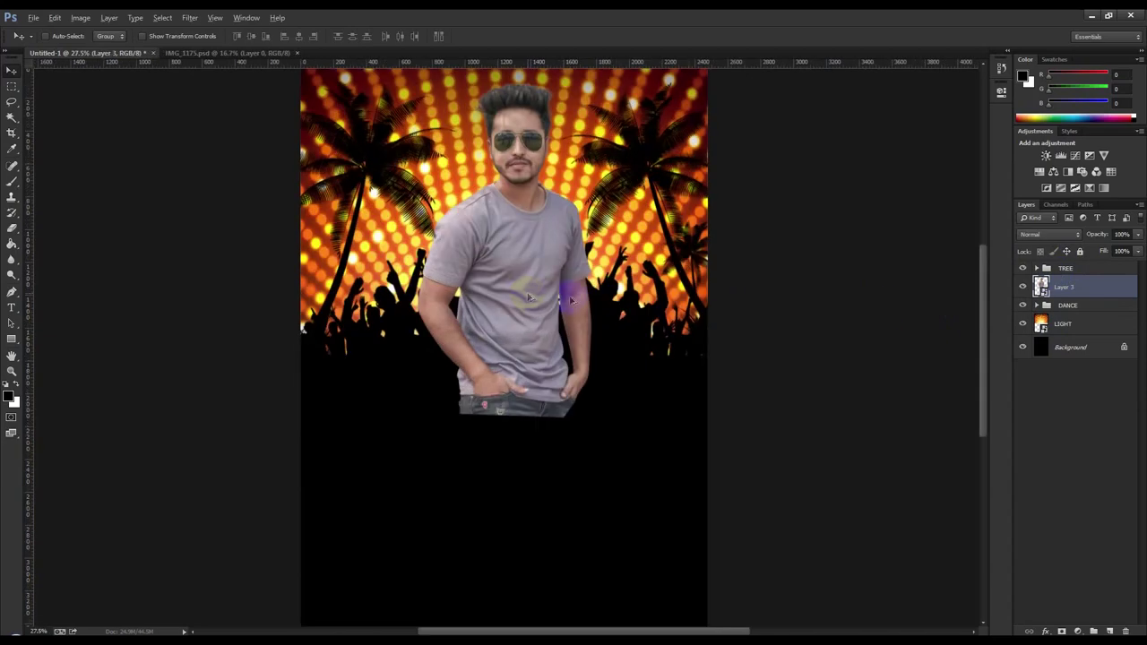
left_click_drag(1068, 303, 1067, 281)
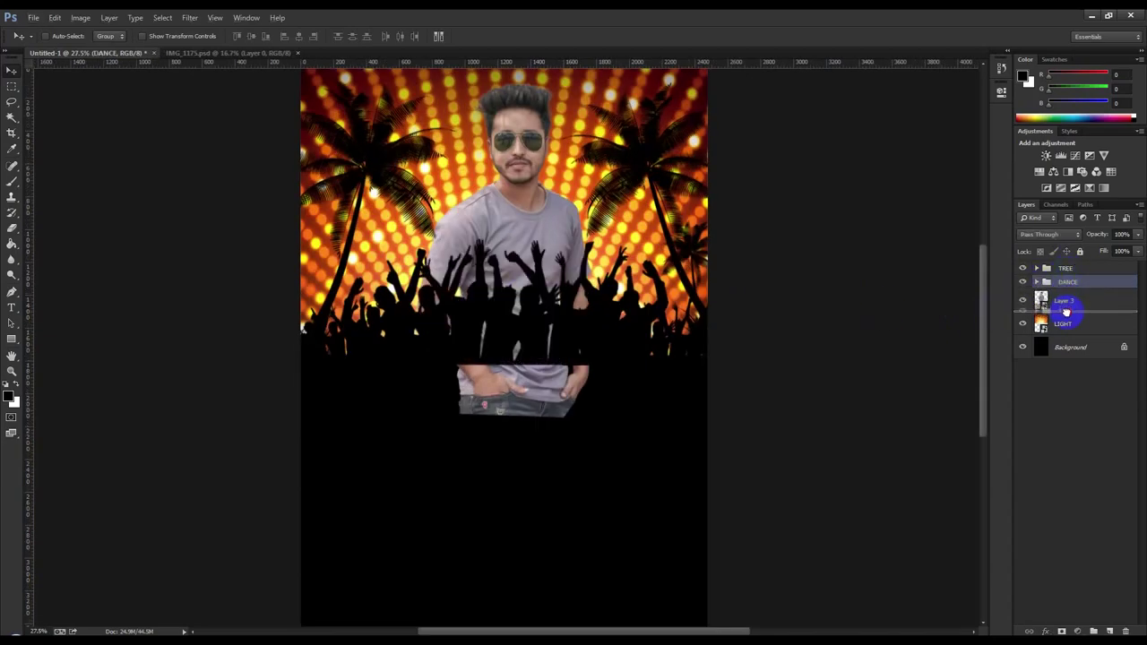
left_click_drag(1067, 295, 1063, 312)
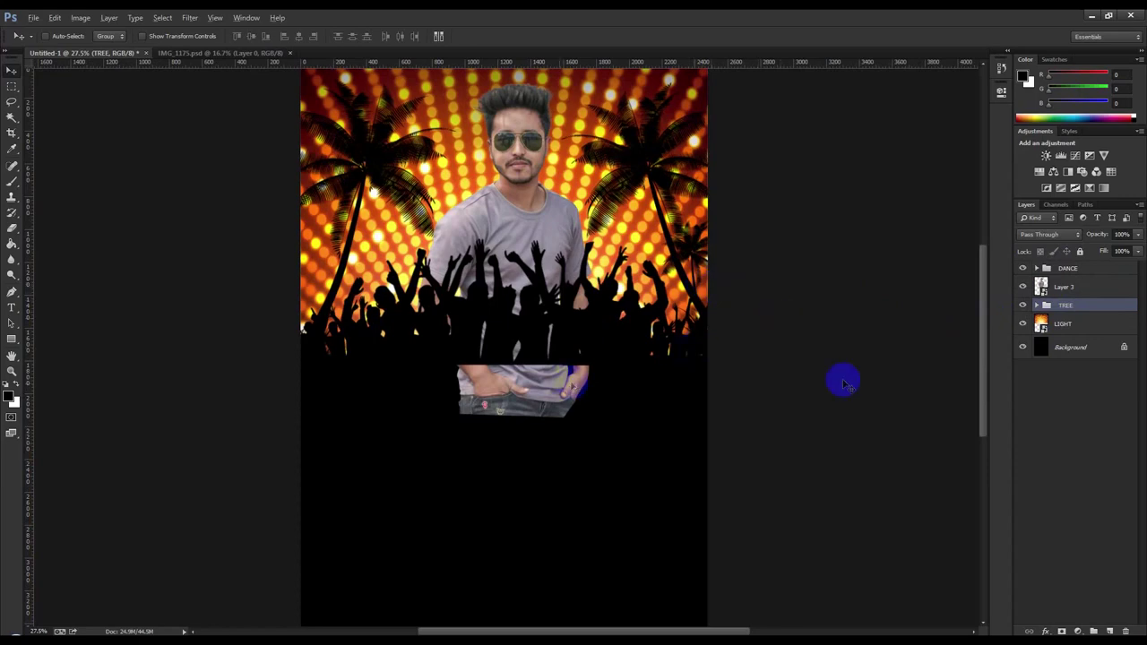
- Move the DANCE crowd silhouette down about 58 px
left_click(1059, 288)
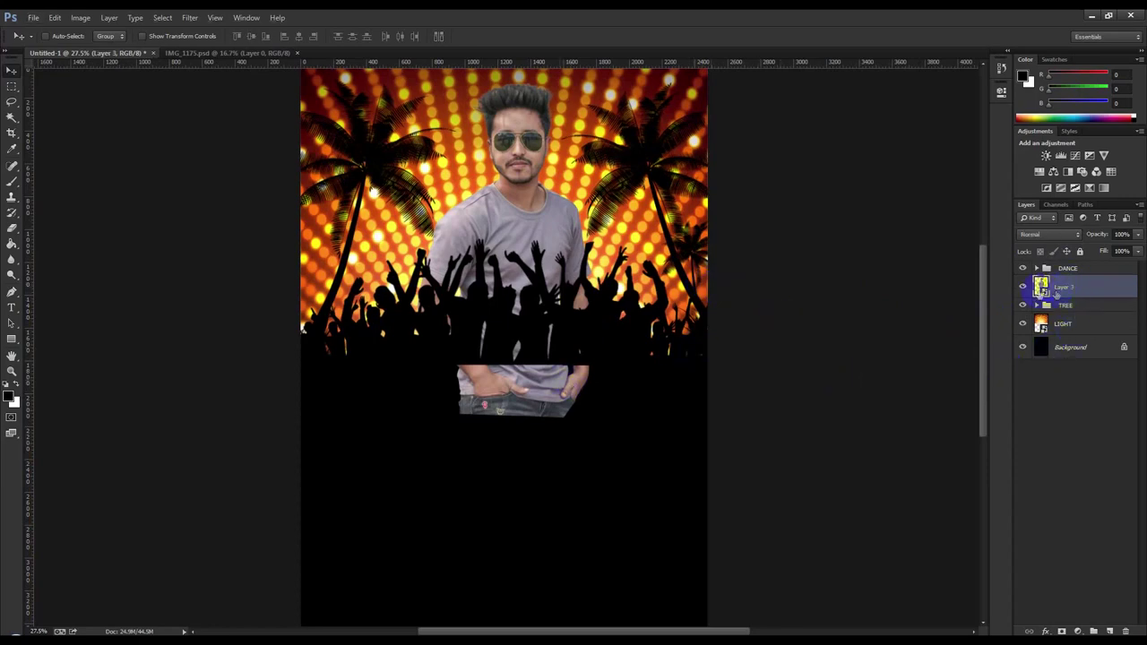
left_click(1086, 269)
left_click_drag(588, 297, 589, 353)
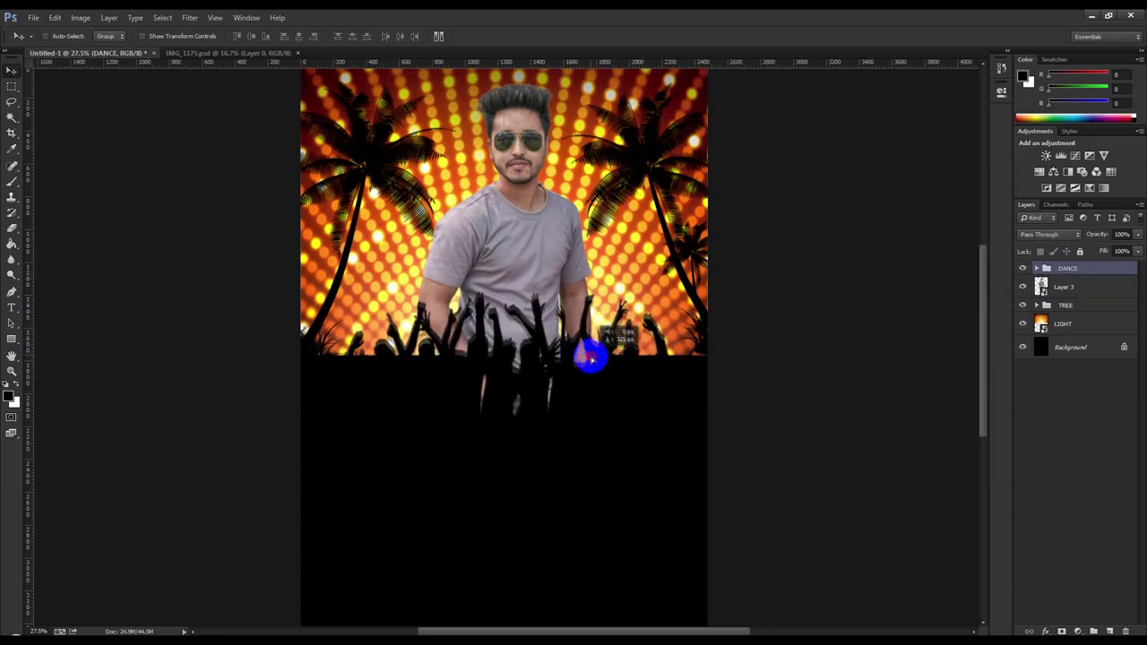
- Enlarge the LIGHT background in Free Transform, stretching it taller and repositioning it
left_click(1046, 328)
key("ctrl+t")
left_click_drag(733, 352, 789, 394)
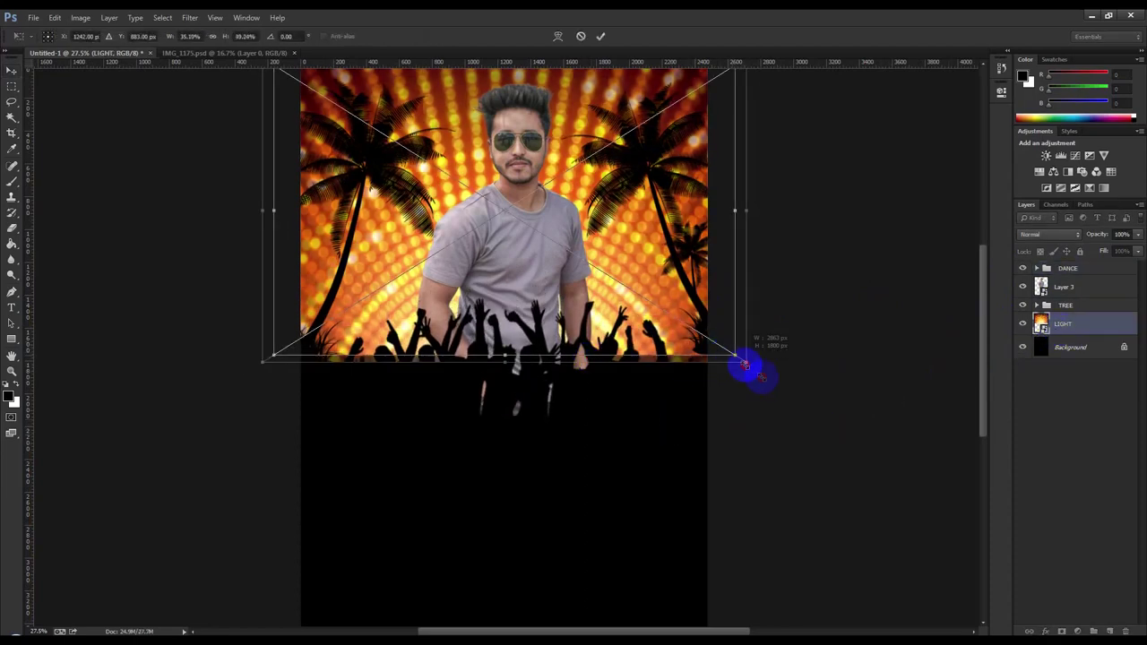
left_click_drag(742, 346, 744, 370)
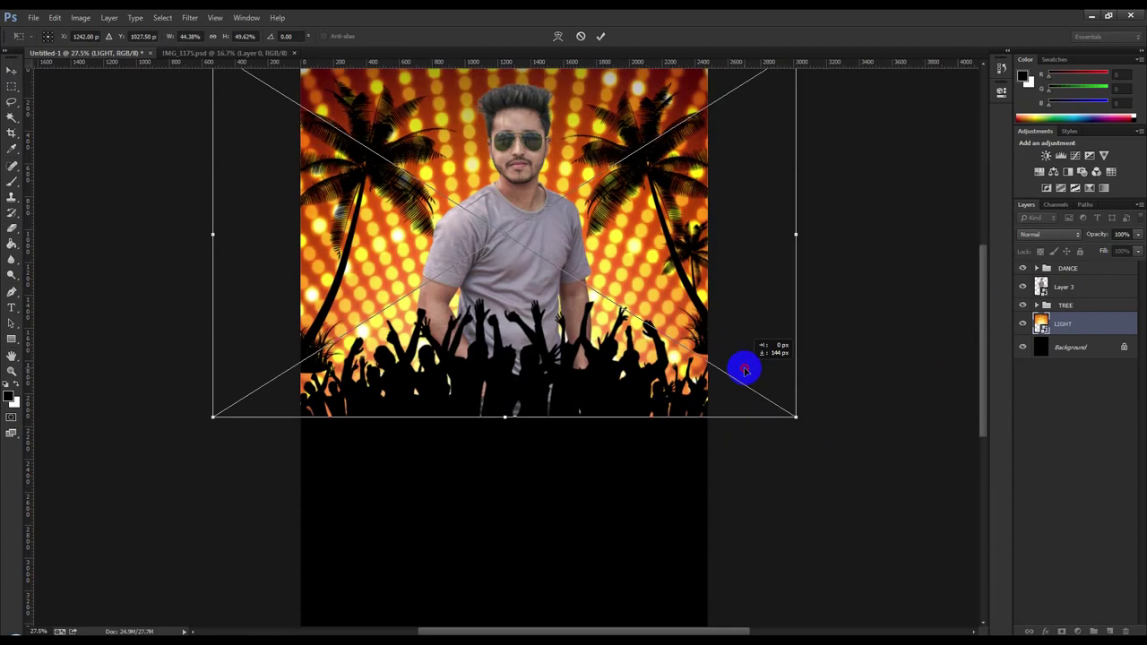
scroll(744, 370, "down", 1)
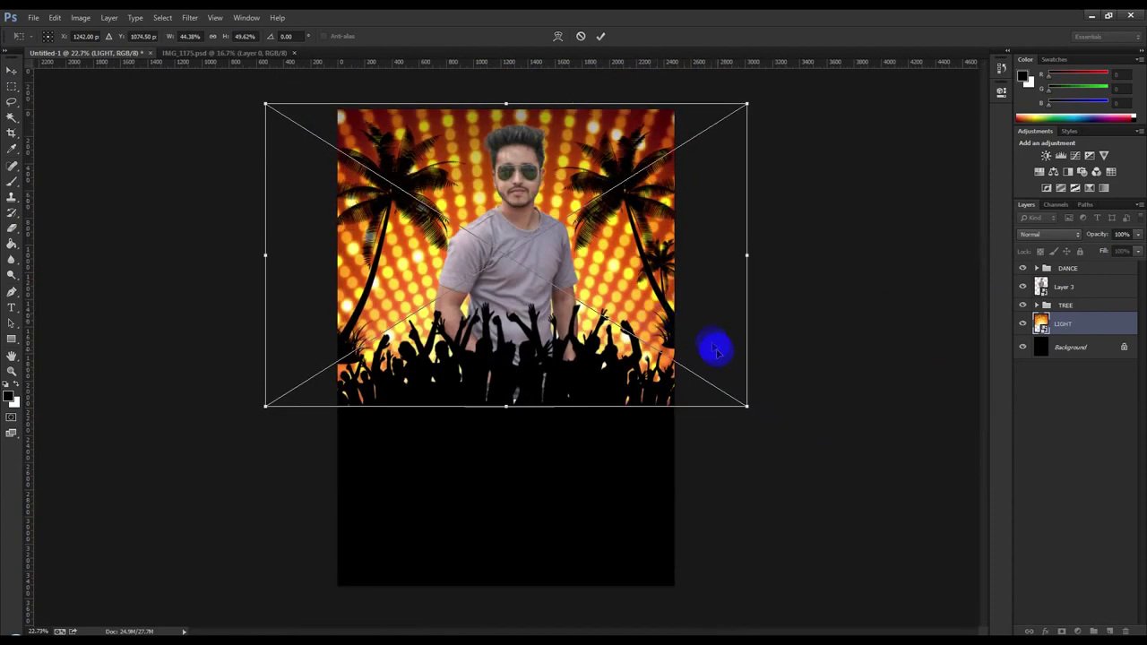
left_click_drag(695, 310, 694, 303)
left_click_drag(507, 98, 511, 54)
left_click_drag(746, 418, 717, 371)
- Fit the LIGHT image to the canvas width and top edge, then apply the transform
left_click_drag(671, 341, 664, 359)
mouse_move(708, 399)
left_mouse_down()
mouse_move(720, 409)
mouse_move(711, 404)
left_mouse_up()
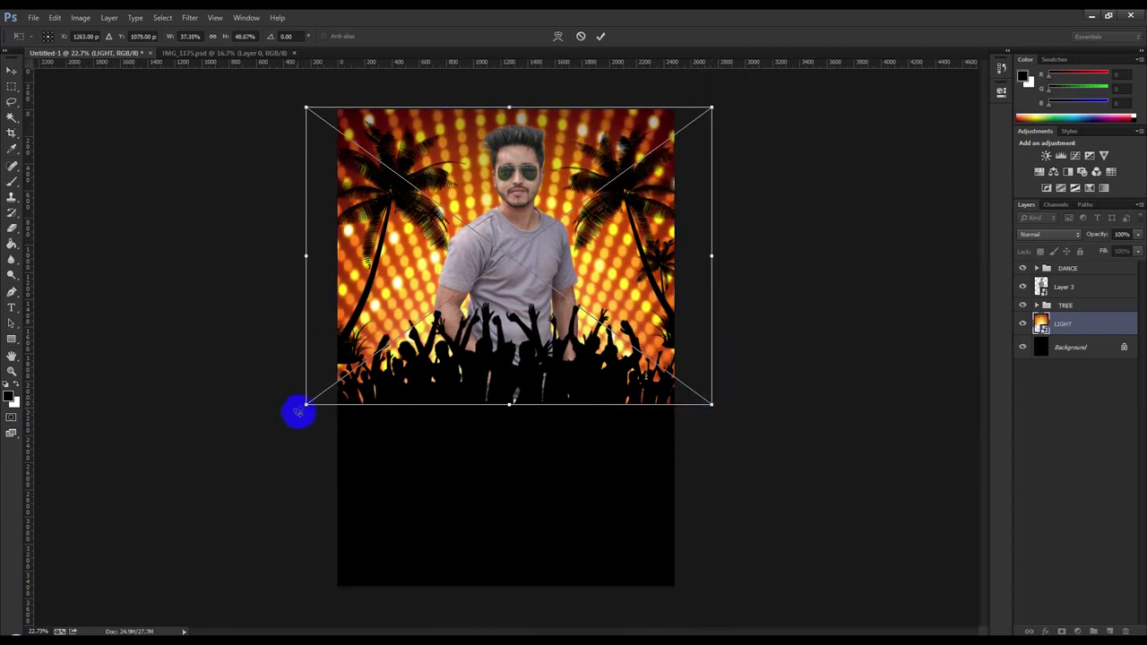
left_click_drag(306, 409, 314, 403)
left_click_drag(711, 255, 709, 253)
left_click_drag(511, 107, 511, 90)
left_click(601, 37)
key("ctrl+plus")
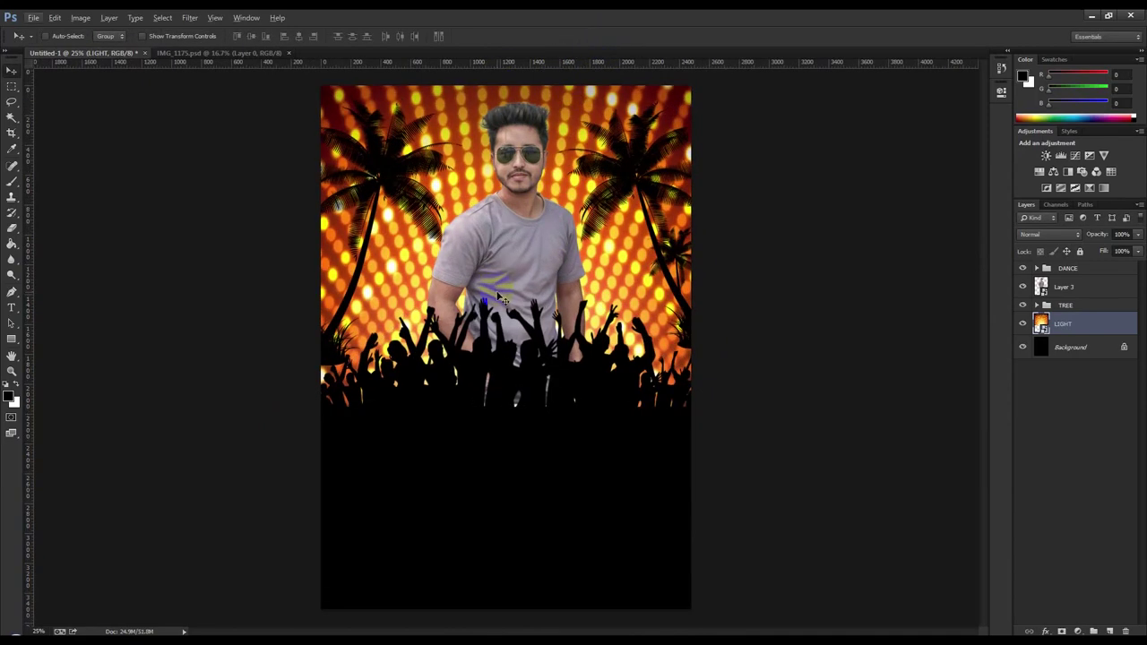
- Add a Black & White adjustment clipped to the man, raising its Reds/Yellows to brighten skin
left_click(1006, 348)
left_click(1060, 290)
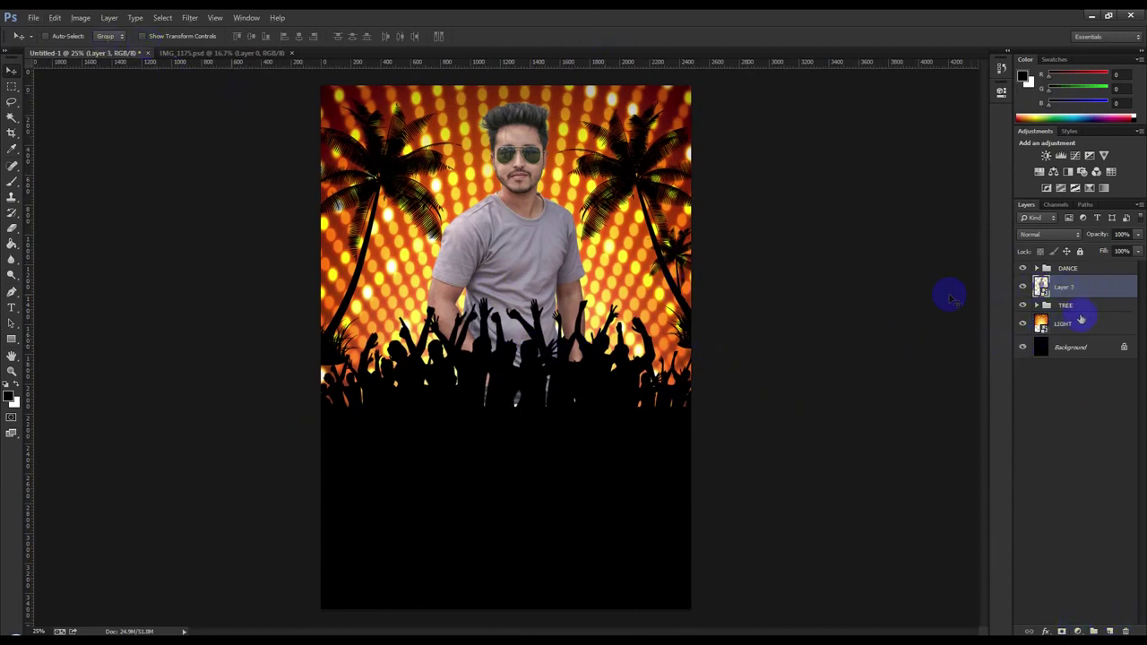
left_click(1078, 631)
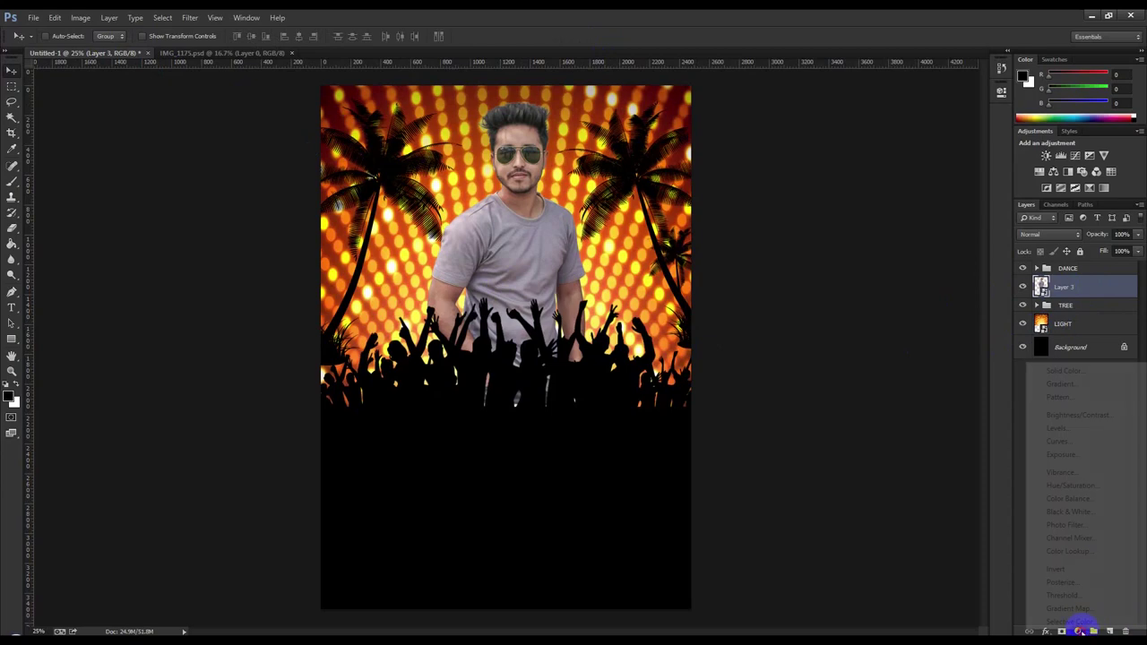
left_click(1068, 512)
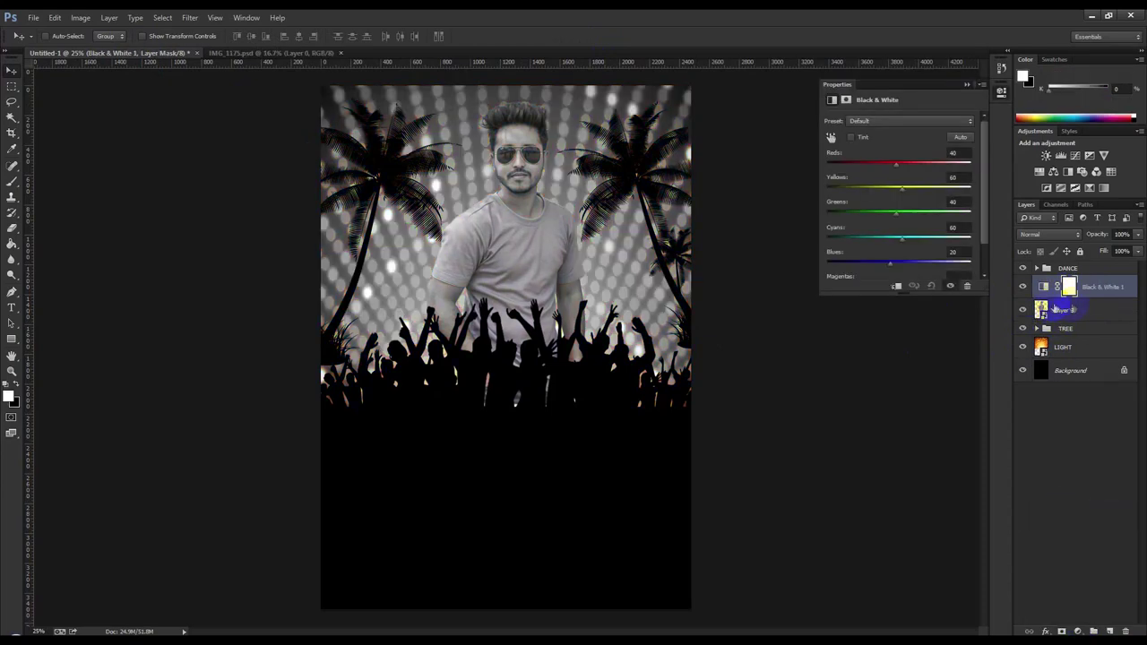
right_click(1095, 292)
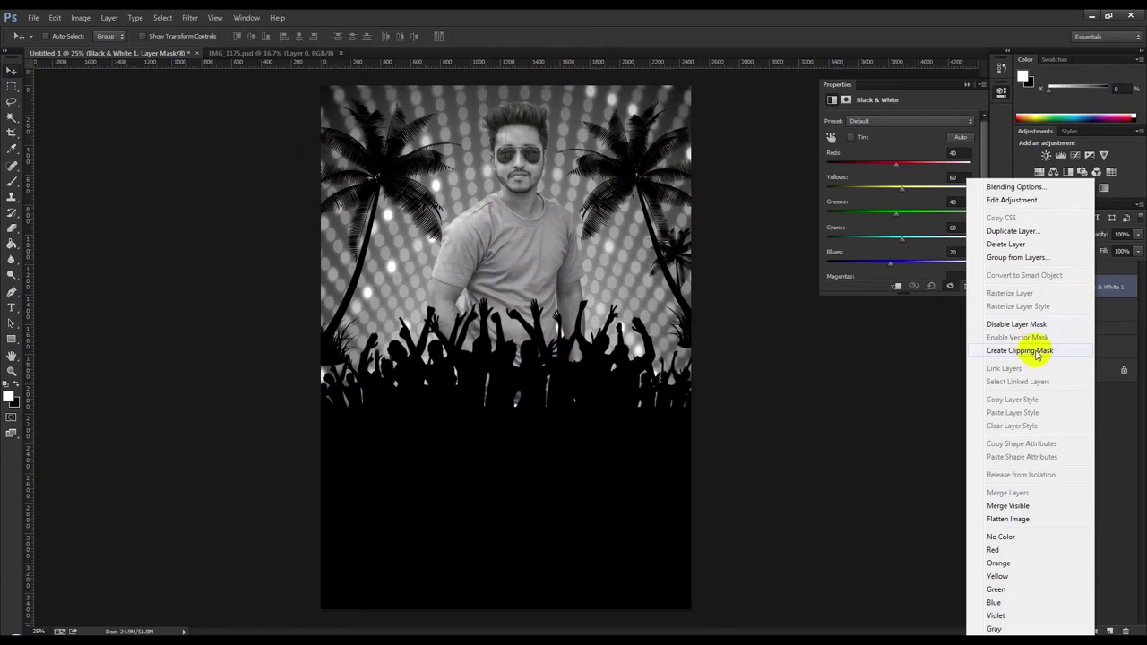
left_click(1037, 350)
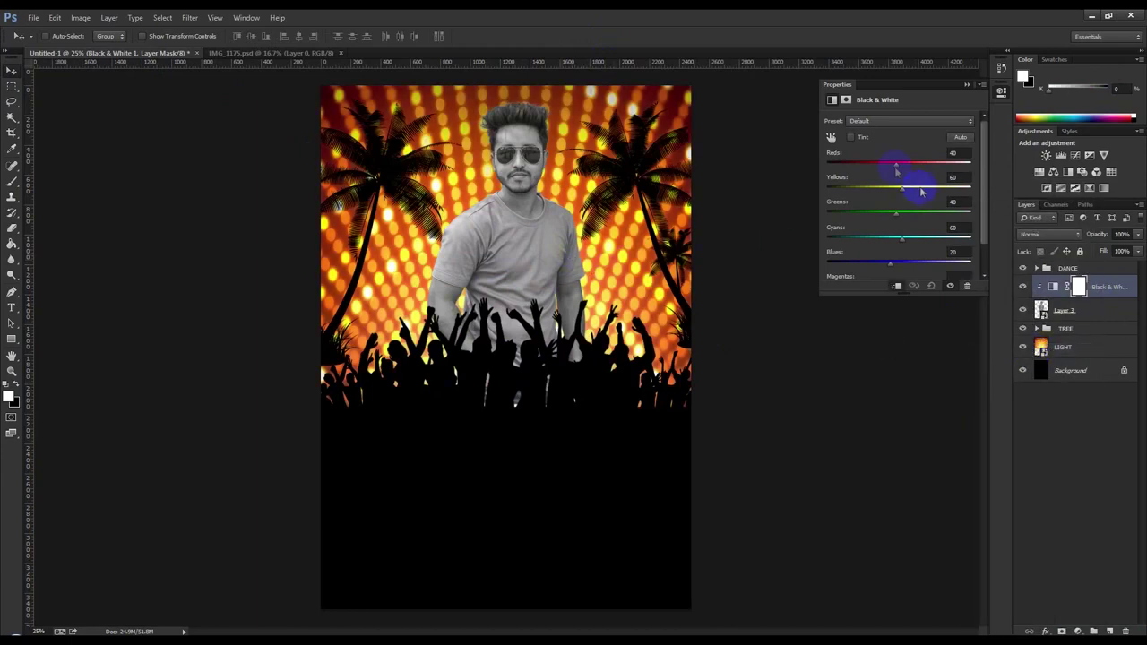
left_click_drag(898, 170, 916, 167)
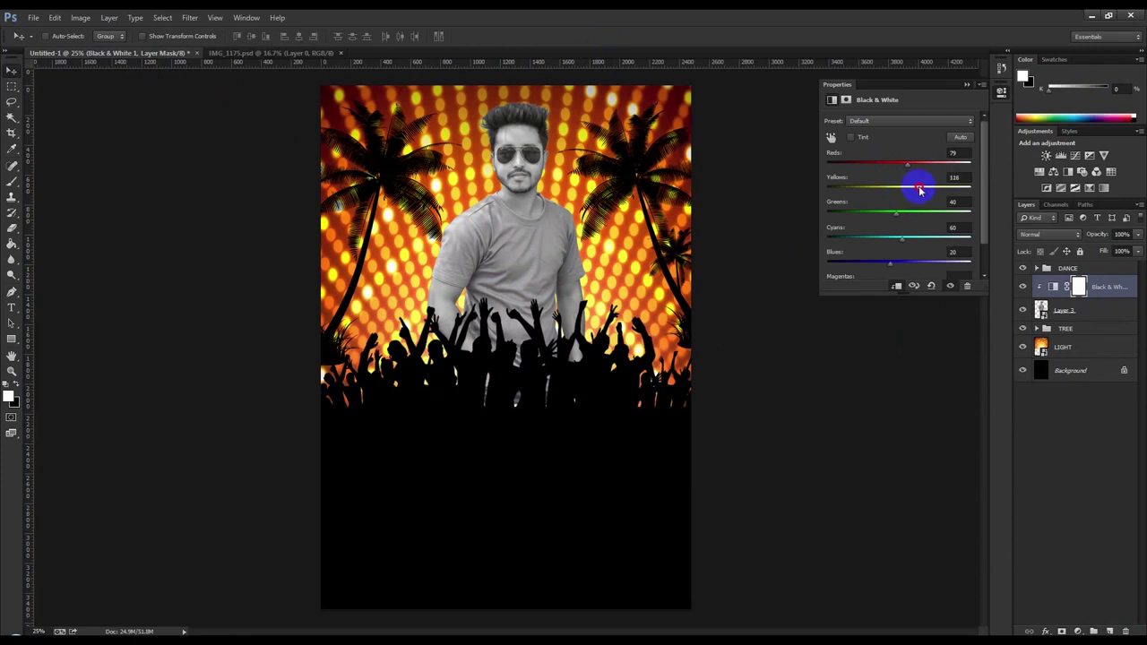
- Add a Levels adjustment deepening the man's shadows and brightening highlights, then mask Layer 3
left_click(1100, 311)
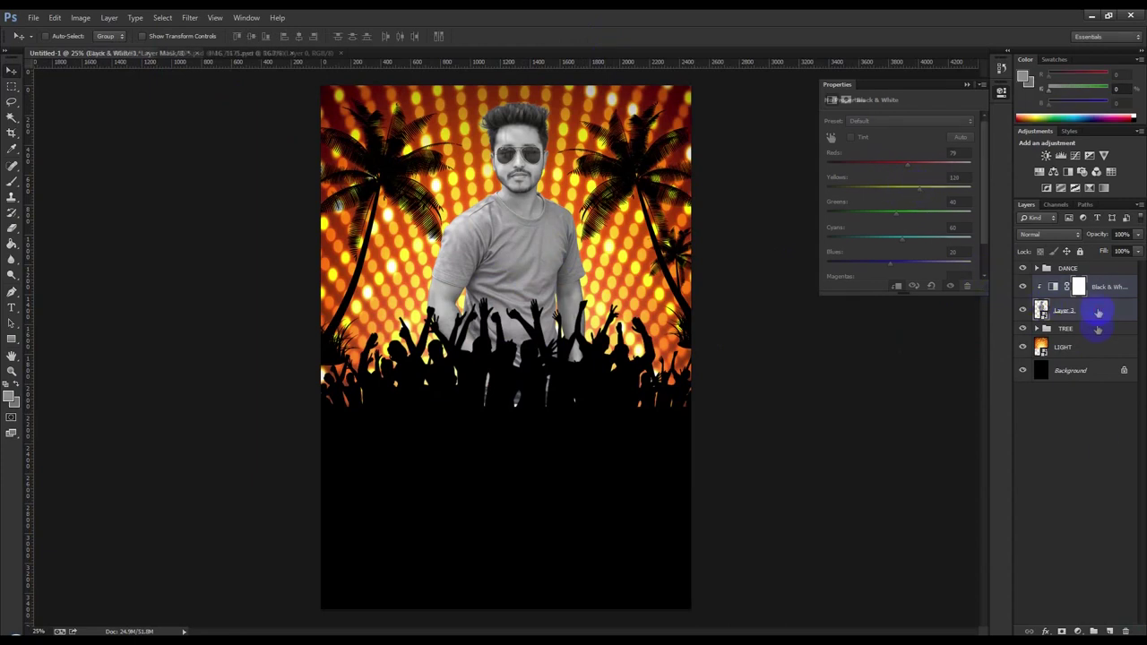
left_click(1078, 631)
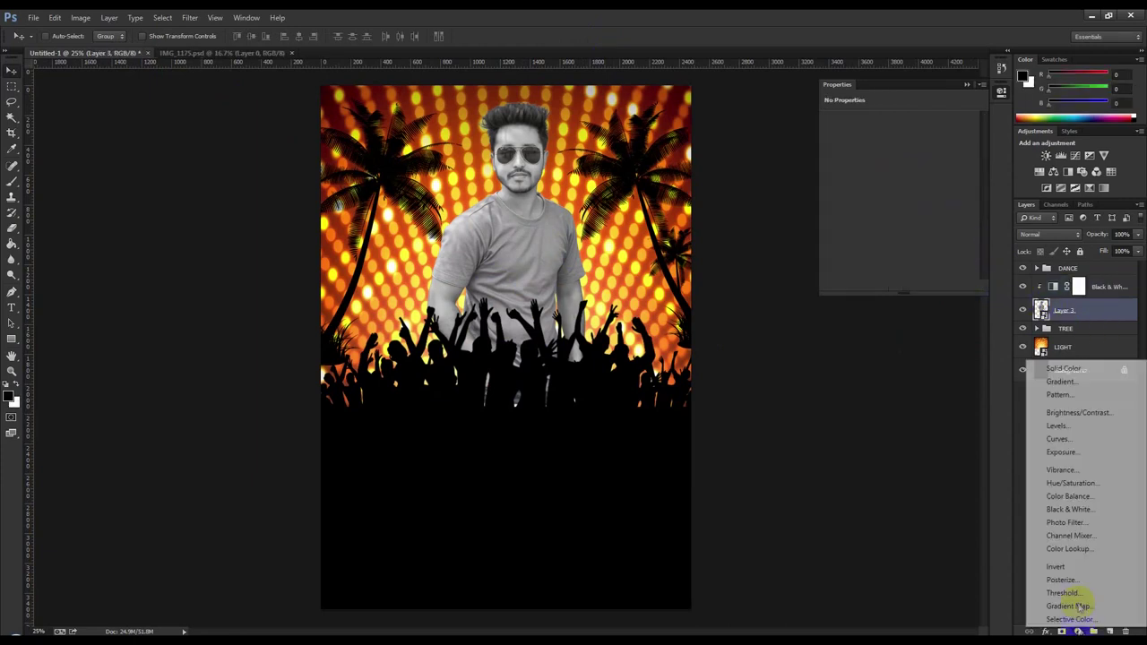
left_click(1058, 426)
left_click_drag(850, 212, 852, 210)
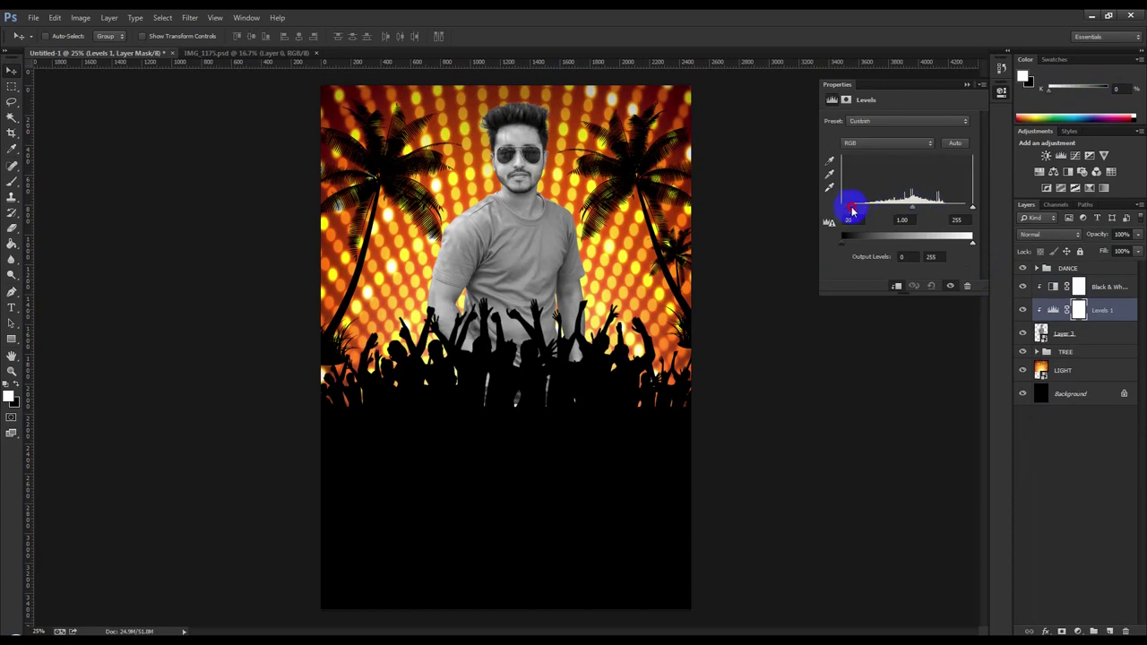
left_click_drag(971, 211, 962, 211)
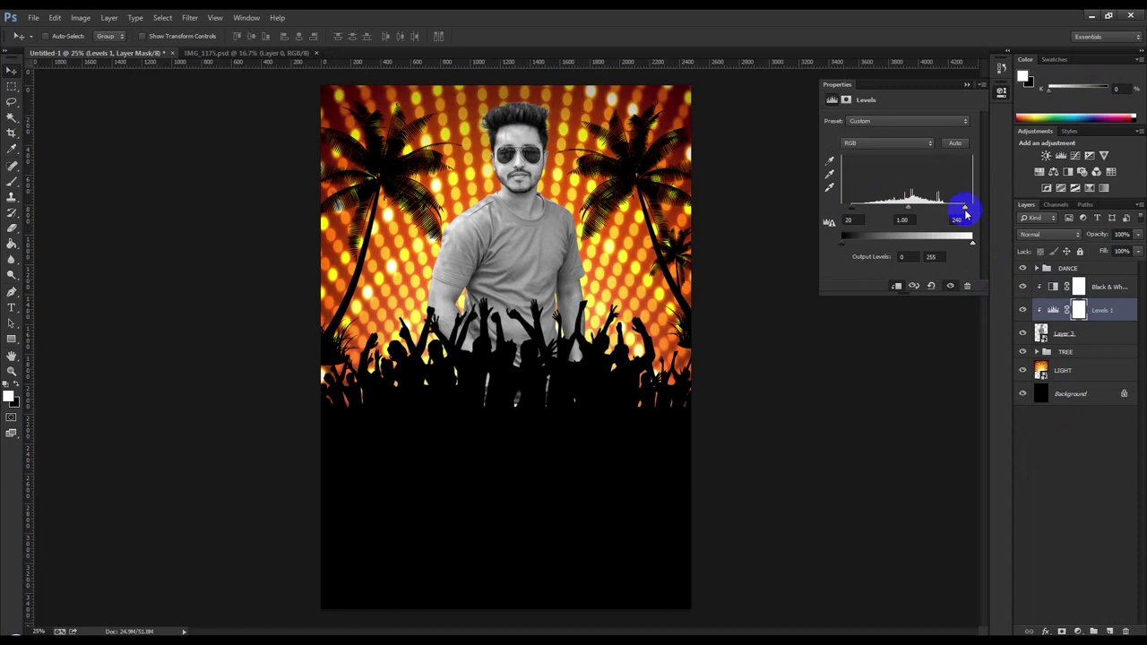
left_click(1095, 339)
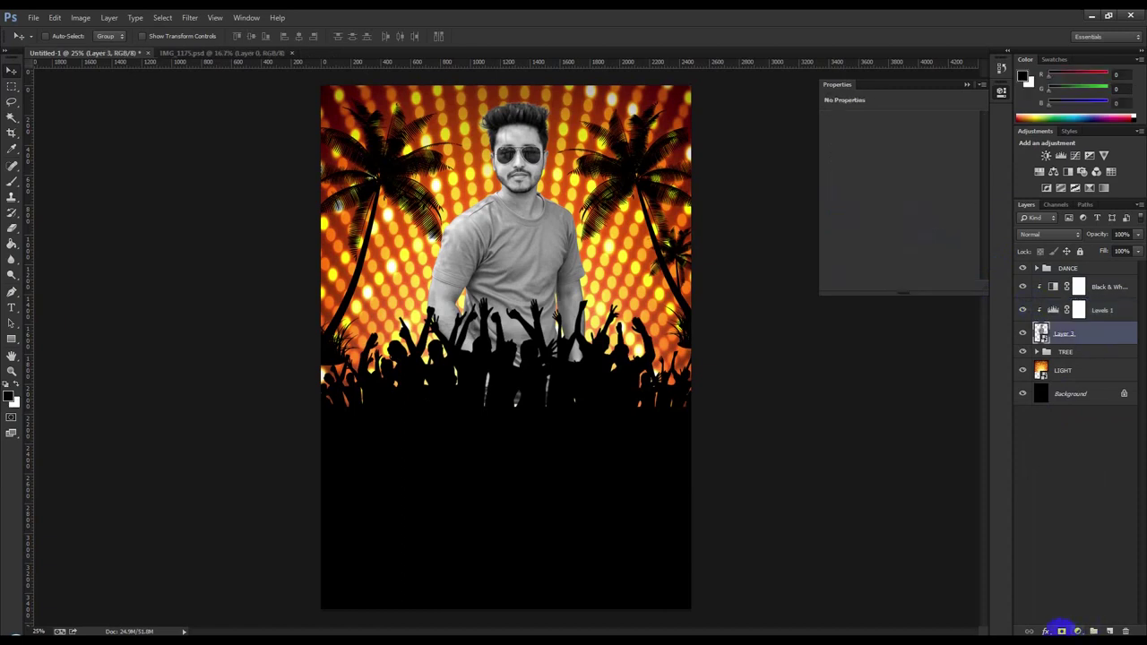
left_click(1061, 630)
- Paint black on Layer 3's mask to hide the man's lower body behind the crowd
left_click(13, 182)
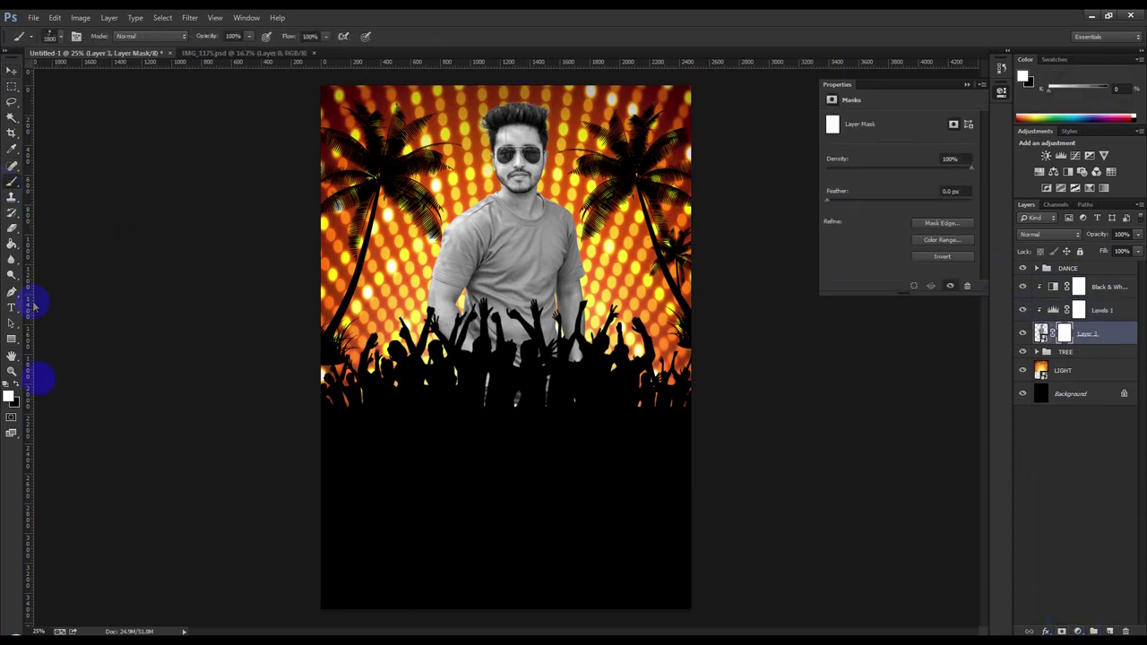
left_click(15, 388)
right_click(475, 266)
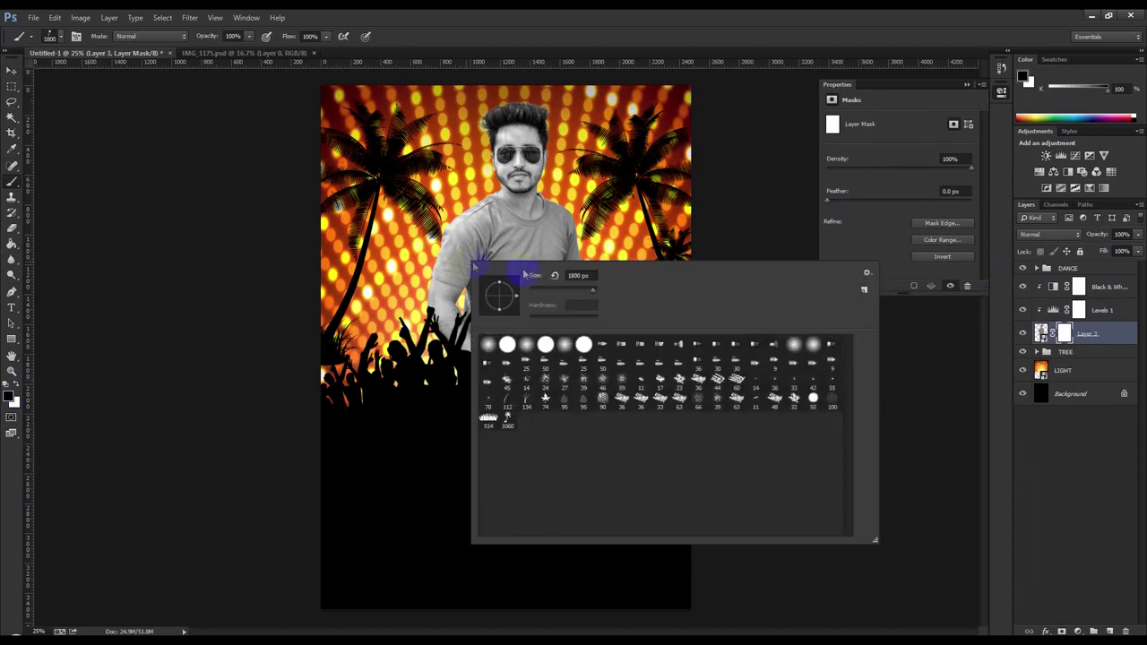
left_click(590, 29)
mouse_move(653, 487)
left_mouse_down()
mouse_move(474, 493)
mouse_move(427, 509)
left_mouse_up()
- Enlarge the man slightly and nudge him lower on the flyer
left_click(13, 76)
key("ctrl+t")
left_click_drag(587, 405, 607, 425)
left_click_drag(548, 331, 544, 350)
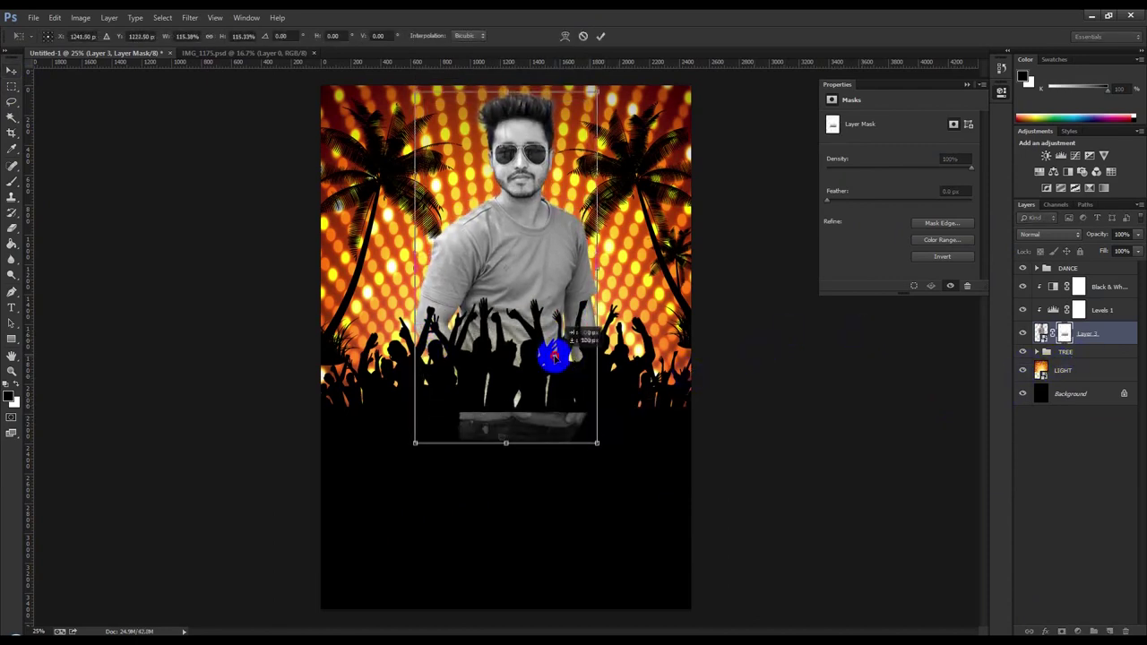
left_click_drag(598, 447, 562, 408)
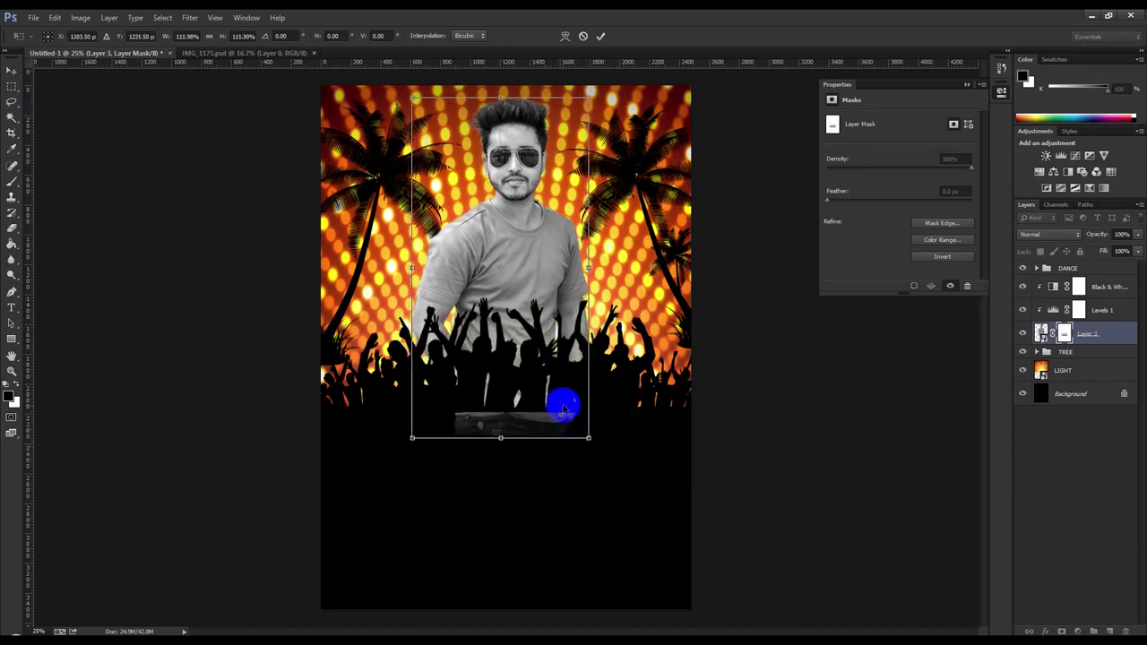
key("Return")
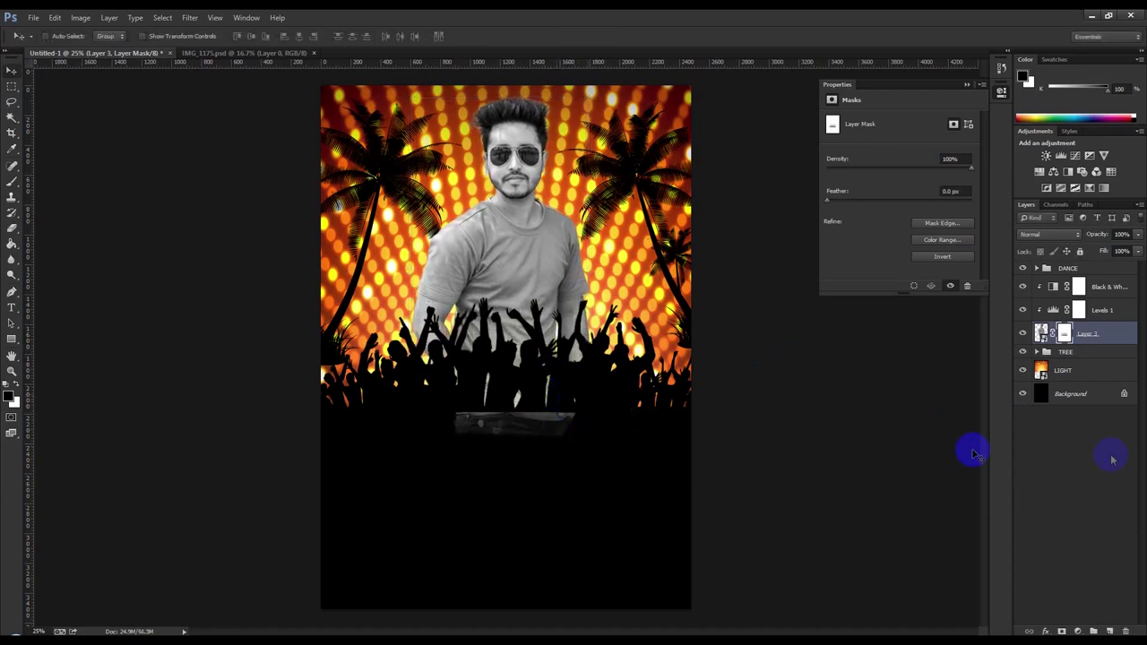
- Paint out the grey band below the crowd on the man's mask, then zoom to his face
left_click(11, 180)
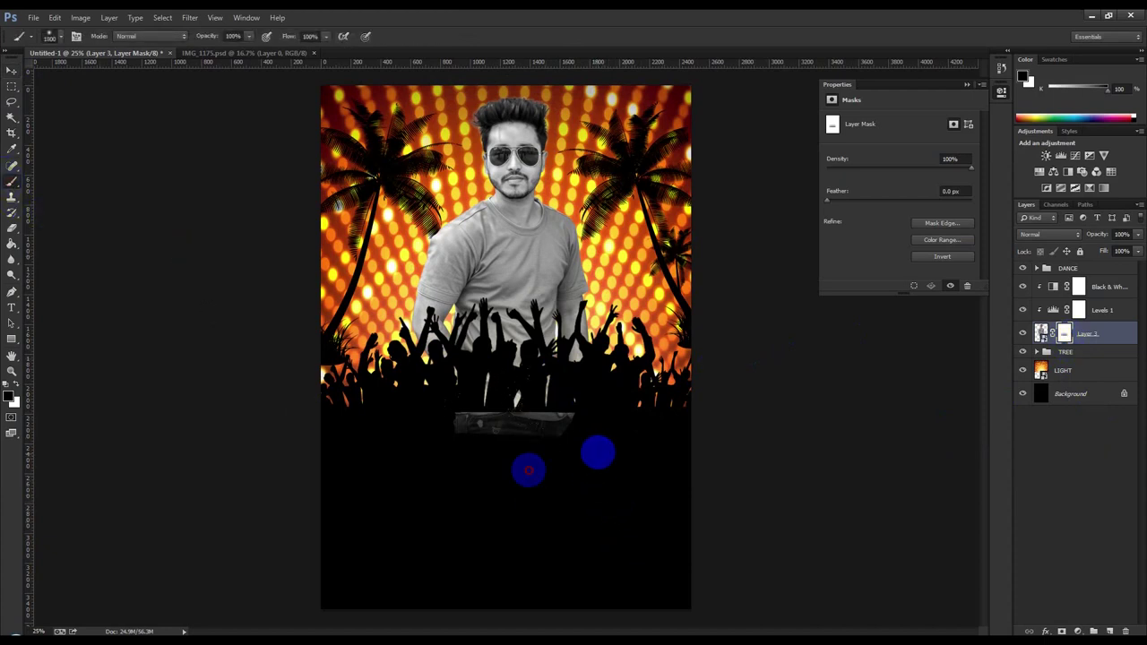
left_click(450, 487)
left_click(486, 515)
left_click(549, 499)
left_click(549, 478)
left_click(452, 470)
left_click(484, 483)
left_click(576, 504)
left_click(513, 478)
left_click(408, 463)
left_click(347, 479)
left_click(49, 182)
left_click(12, 71)
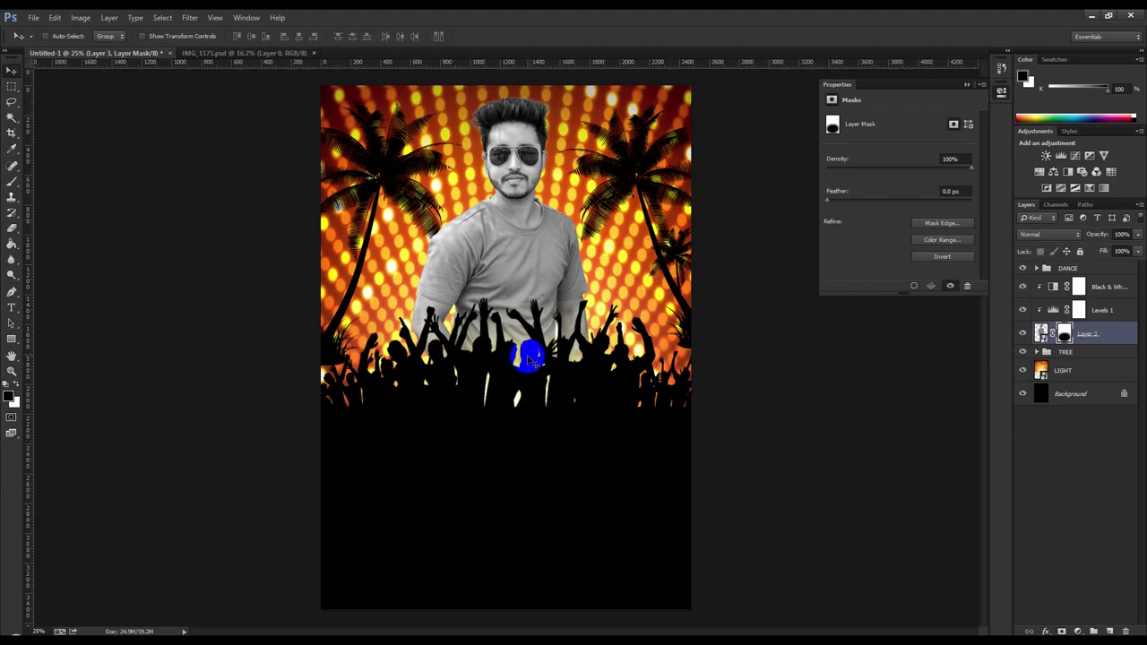
mouse_move(512, 117)
left_mouse_down()
mouse_move(491, 139)
mouse_move(506, 254)
mouse_move(639, 302)
left_mouse_up()
- Set the Pen tool to Shape mode and outline the left lens's top and bridge
left_click(1111, 287)
left_click(11, 292)
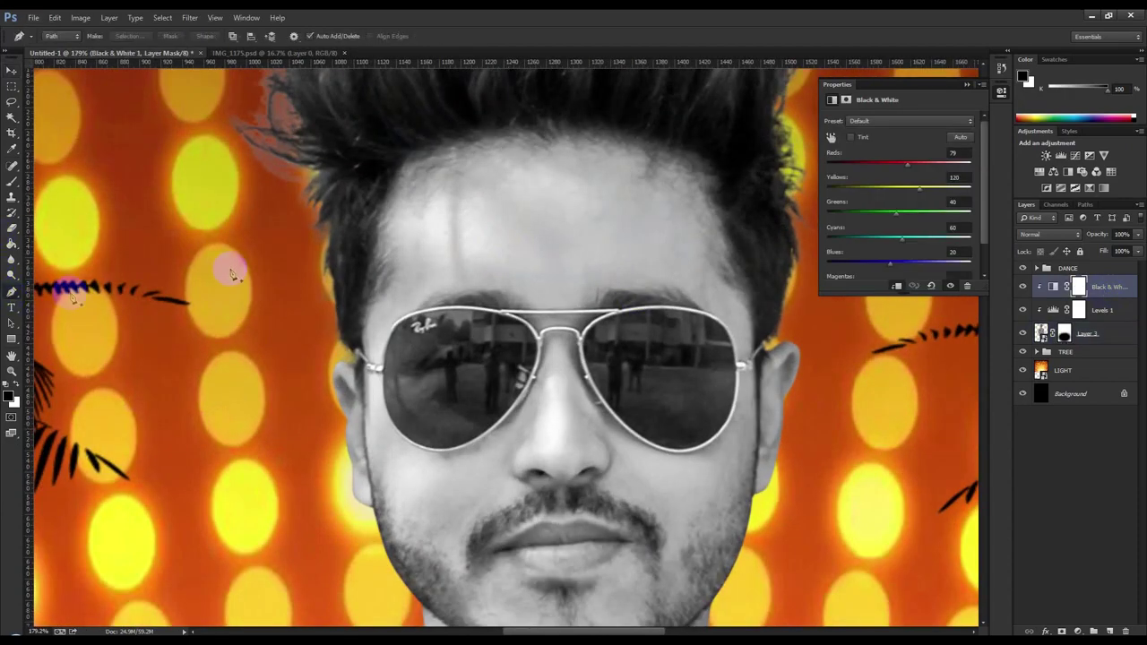
left_click_drag(367, 284, 374, 281)
left_click(54, 36)
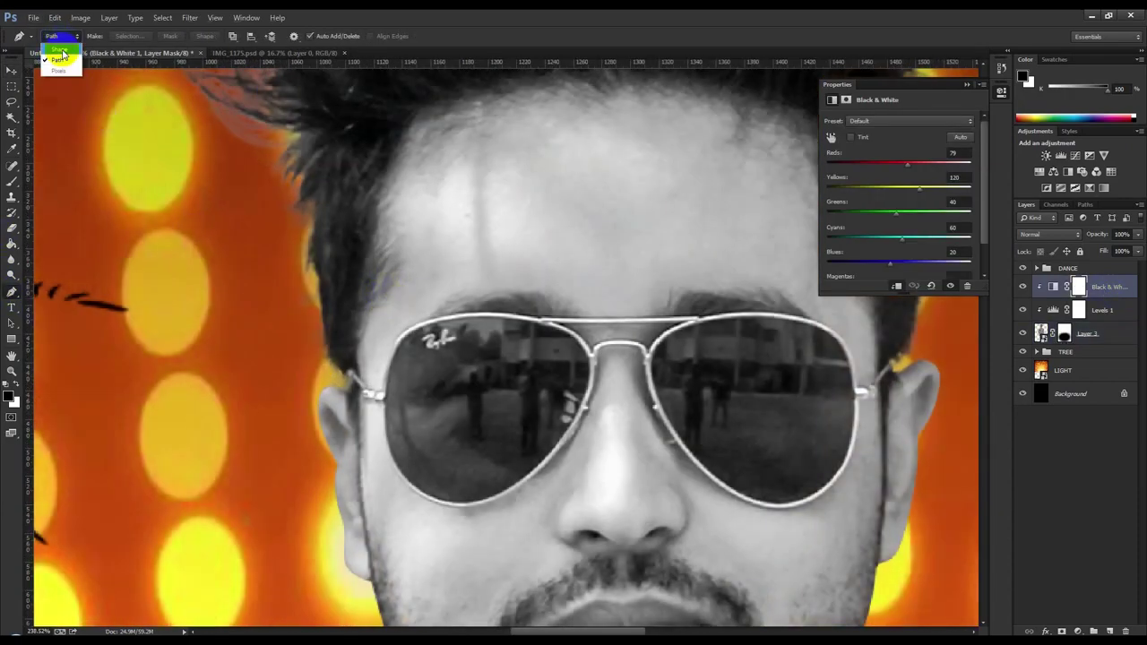
left_click(405, 341)
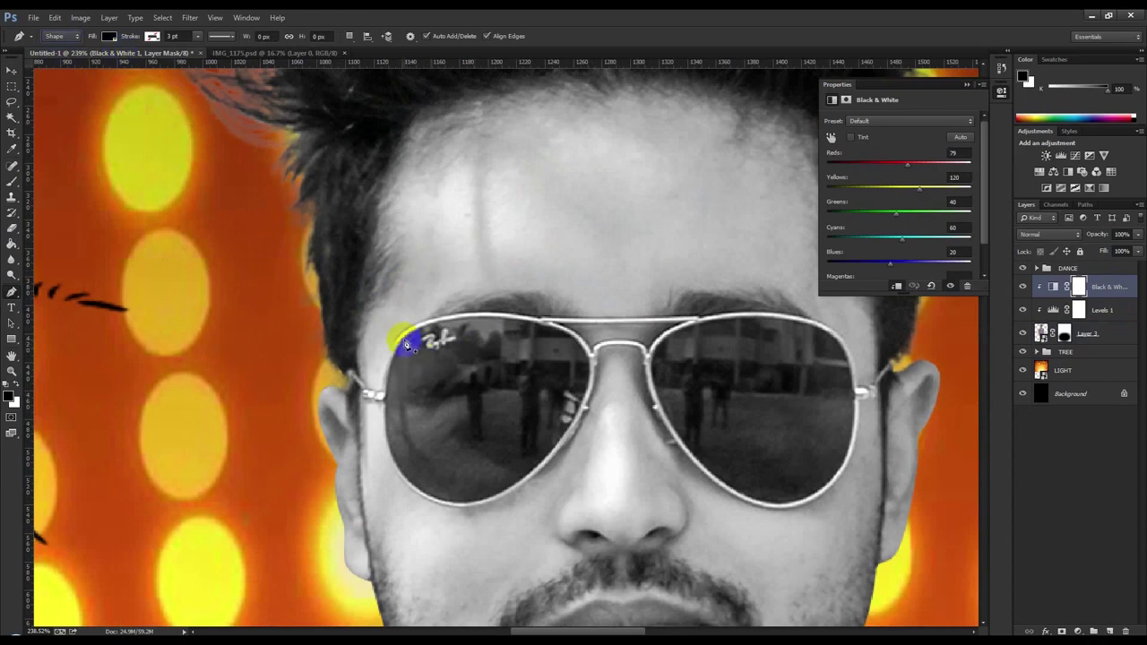
left_click(433, 337)
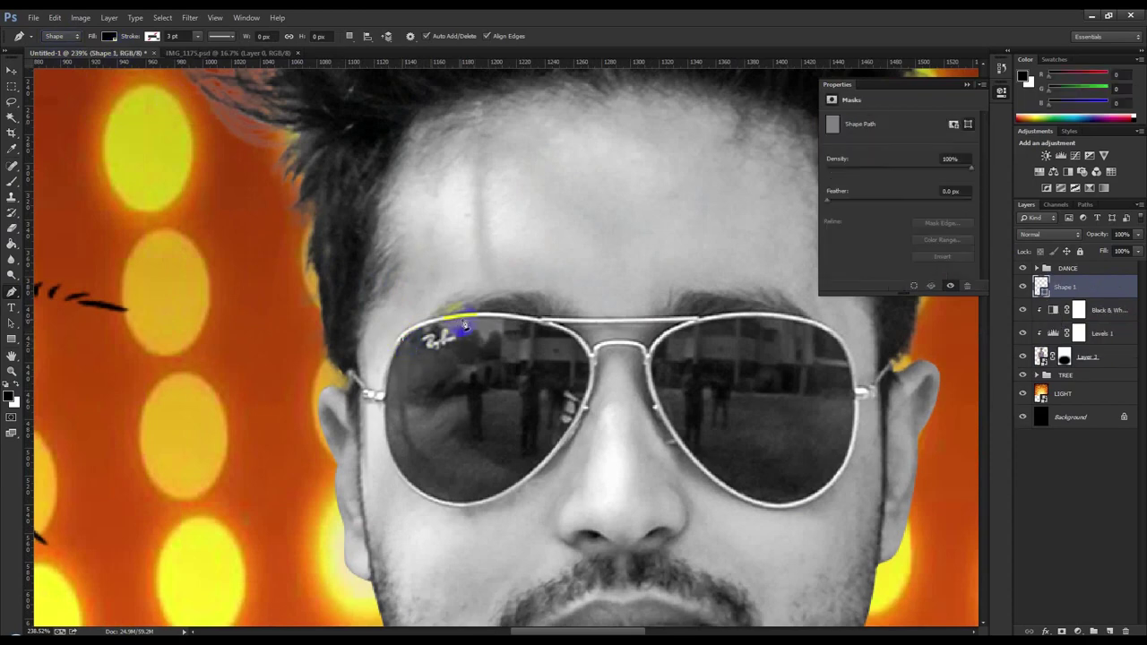
left_click_drag(514, 319, 465, 319)
left_click_drag(588, 361, 591, 392)
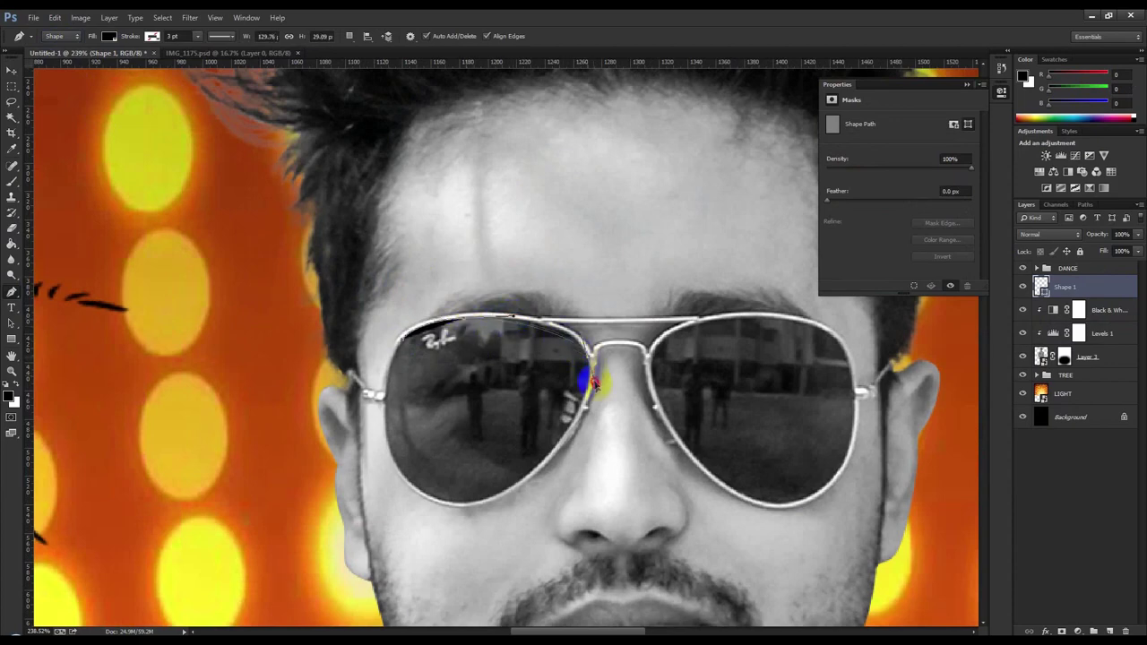
left_click_drag(594, 391, 583, 362)
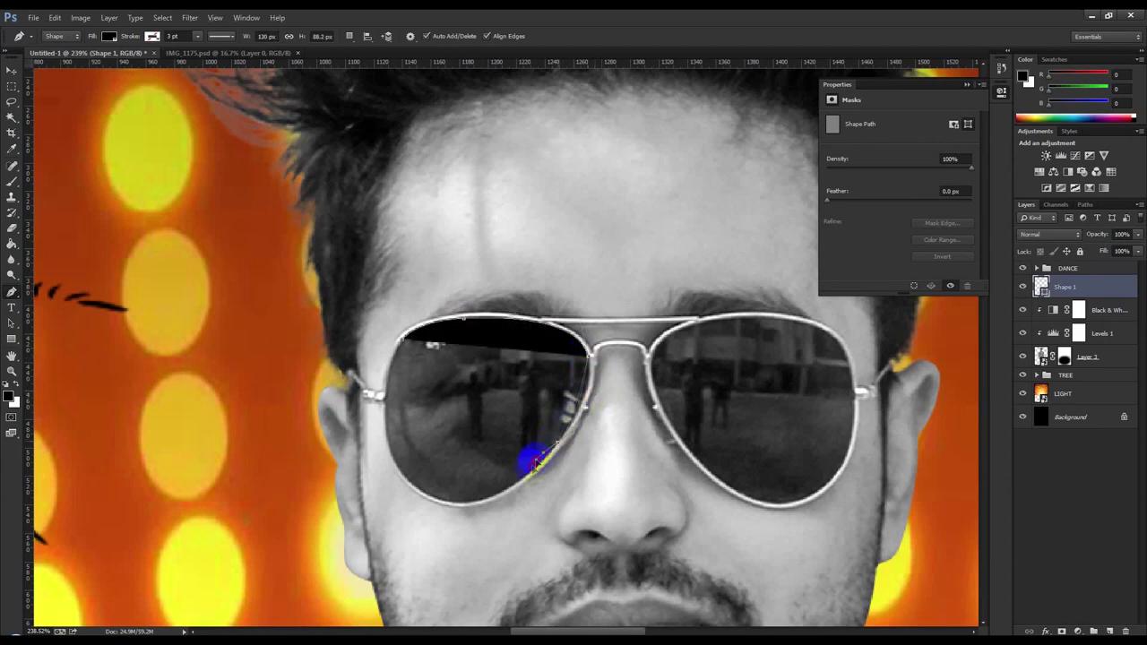
left_click(519, 484)
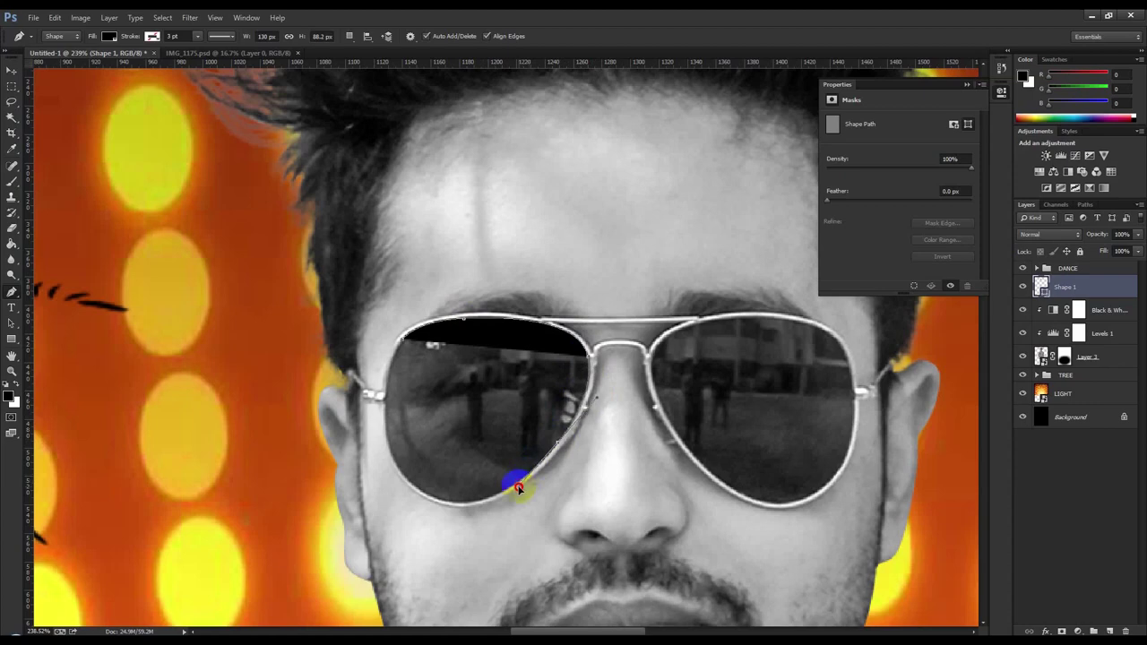
left_click_drag(519, 488, 556, 440)
- Complete the black left-lens shape around its lower rim and left side
left_click_drag(468, 507, 413, 513)
left_click(471, 498)
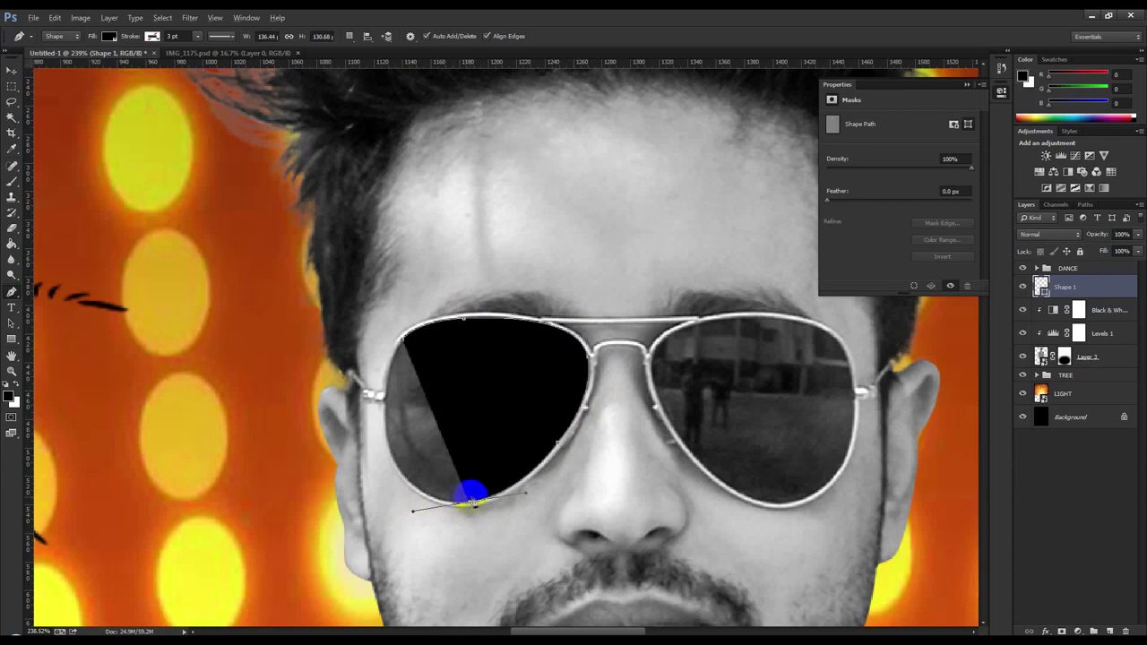
left_click(392, 466)
left_click(377, 430)
left_click_drag(369, 409, 372, 400)
left_click(390, 452, "alt")
left_click(403, 352)
left_click_drag(404, 345, 432, 305)
key("Return")
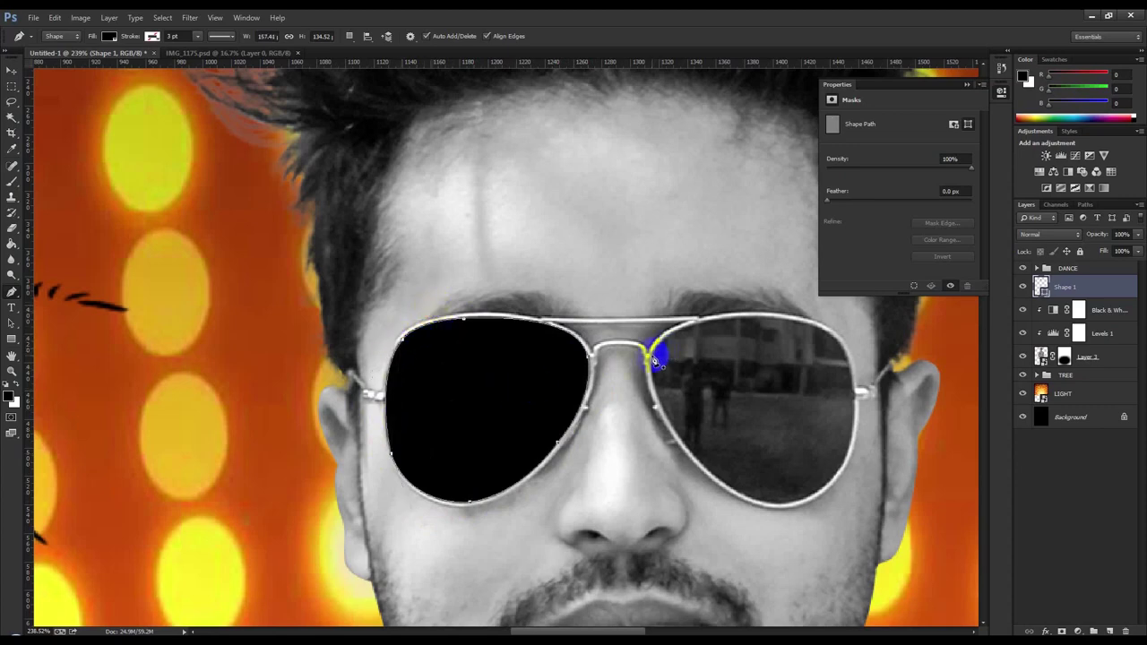
- Draw the black right-lens shape around the outer frame back to the nose bridge
left_click(653, 360)
left_click_drag(710, 324, 745, 316)
left_click(840, 350)
left_click_drag(842, 349, 855, 376)
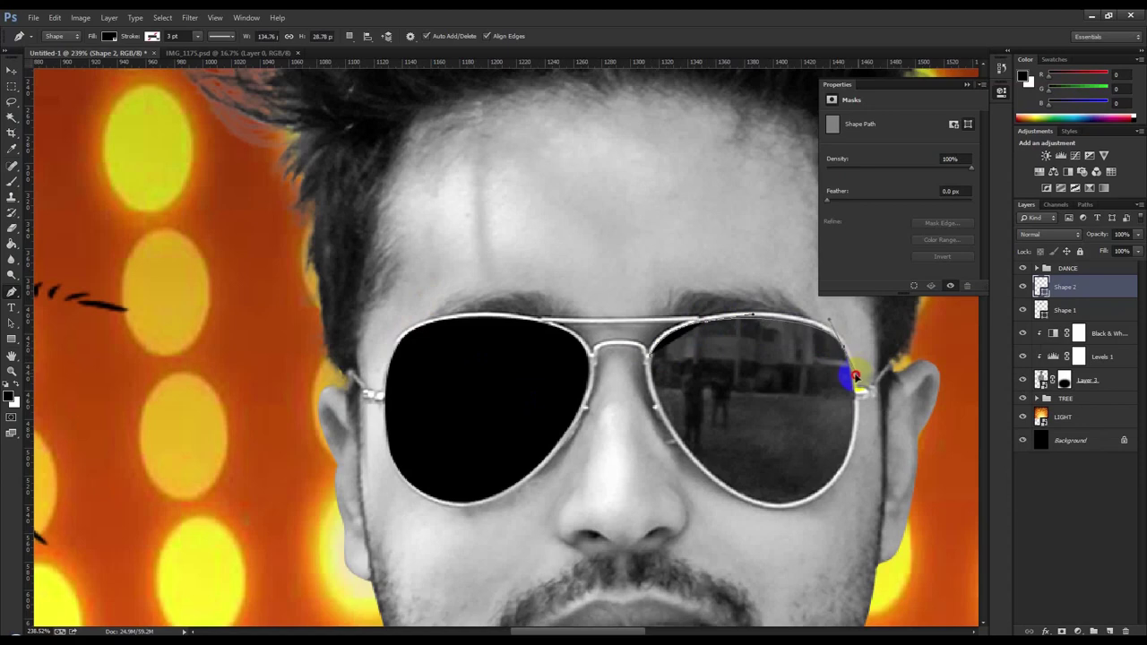
left_click_drag(857, 383, 856, 380)
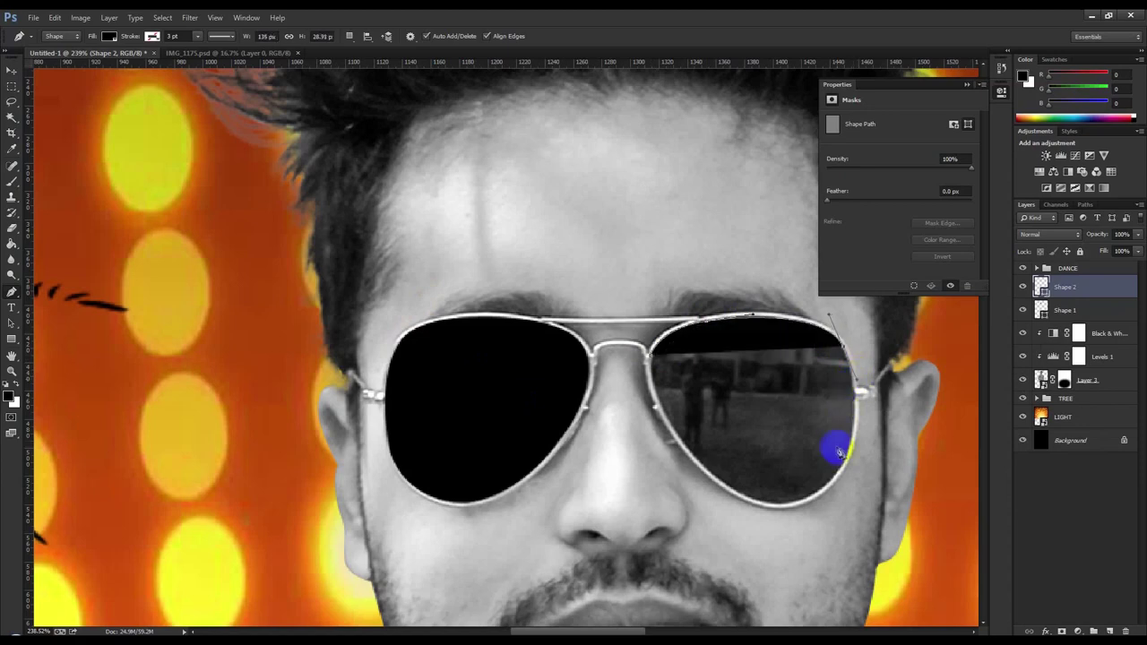
mouse_move(839, 466)
left_mouse_down()
mouse_move(829, 488)
mouse_move(732, 496)
mouse_move(670, 448)
left_mouse_up()
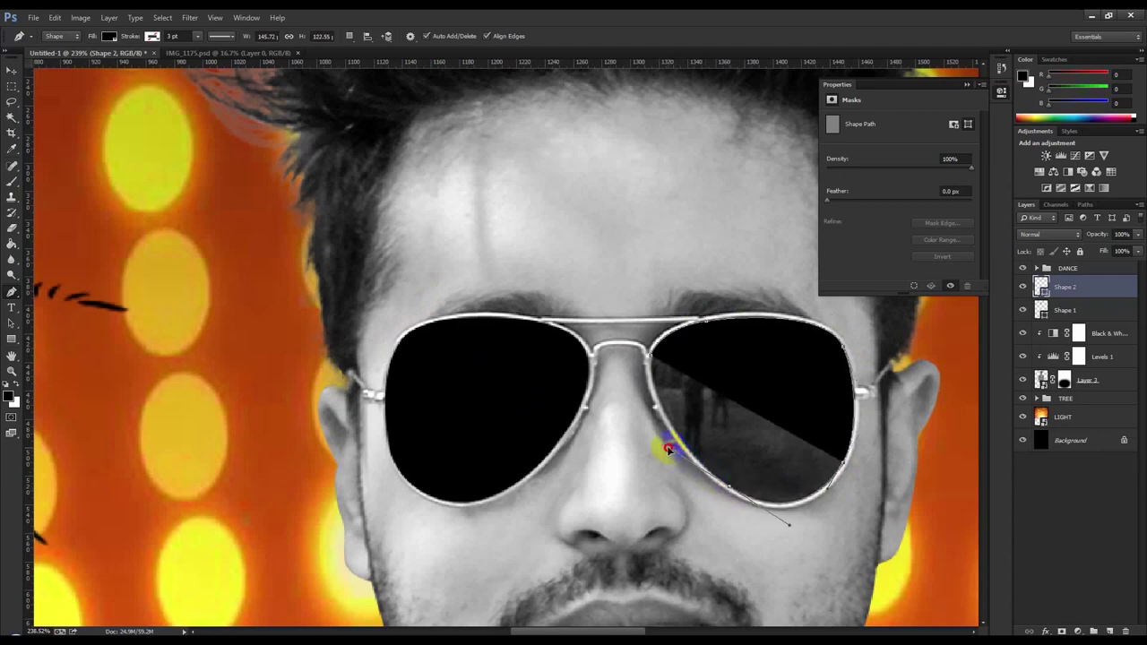
left_click(649, 342)
left_click_drag(649, 342, 654, 340)
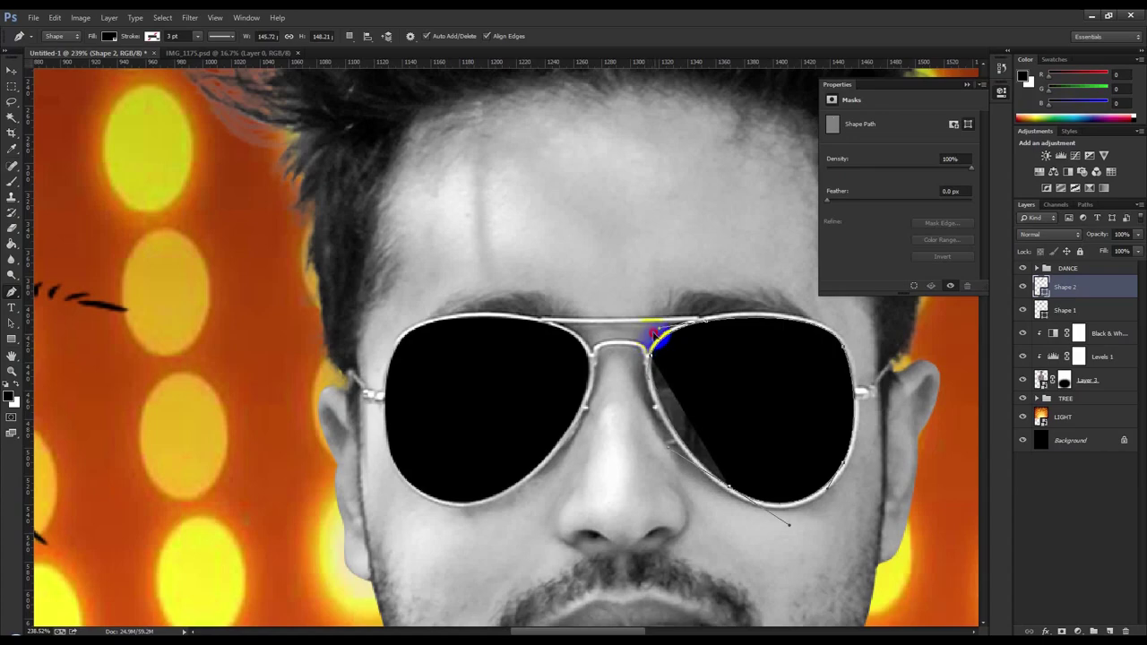
left_click_drag(657, 331, 675, 374)
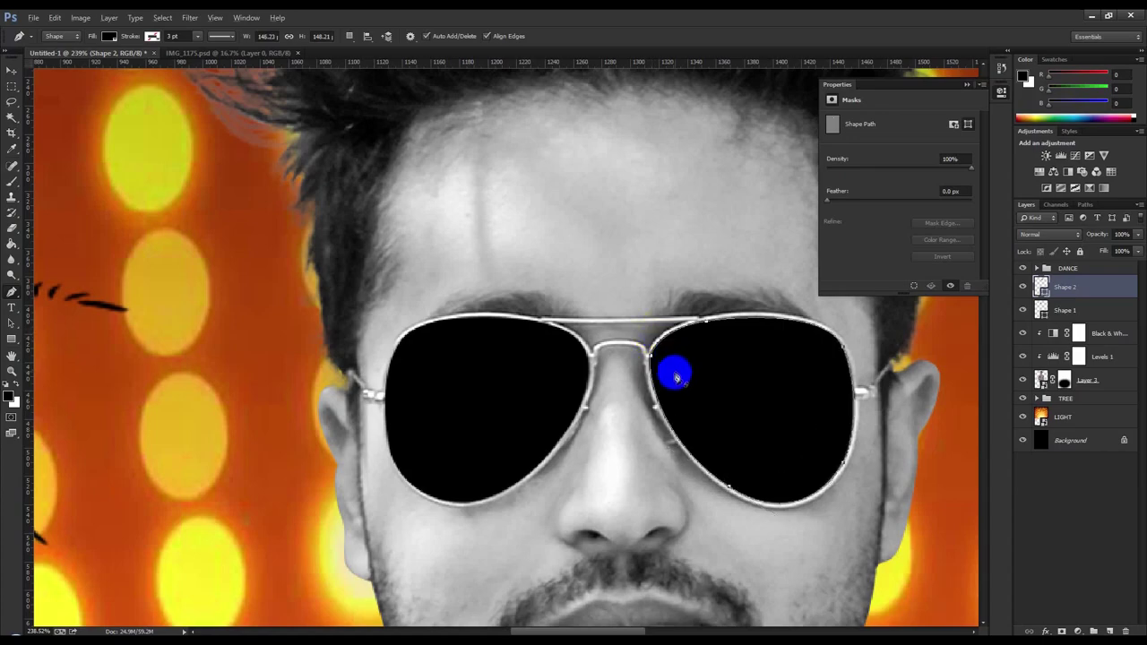
- Merge the two lens shape layers into a single Shape 2 layer
scroll(676, 374, "down", 3)
left_click(1065, 310, "shift")
right_click(1066, 311)
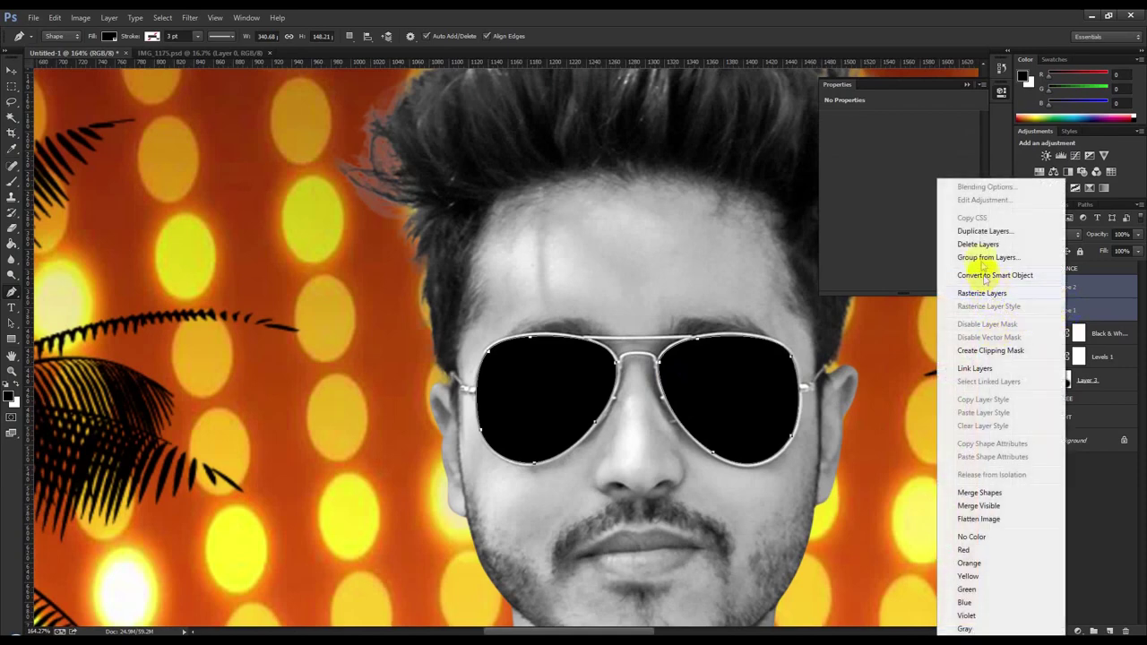
left_click(979, 493)
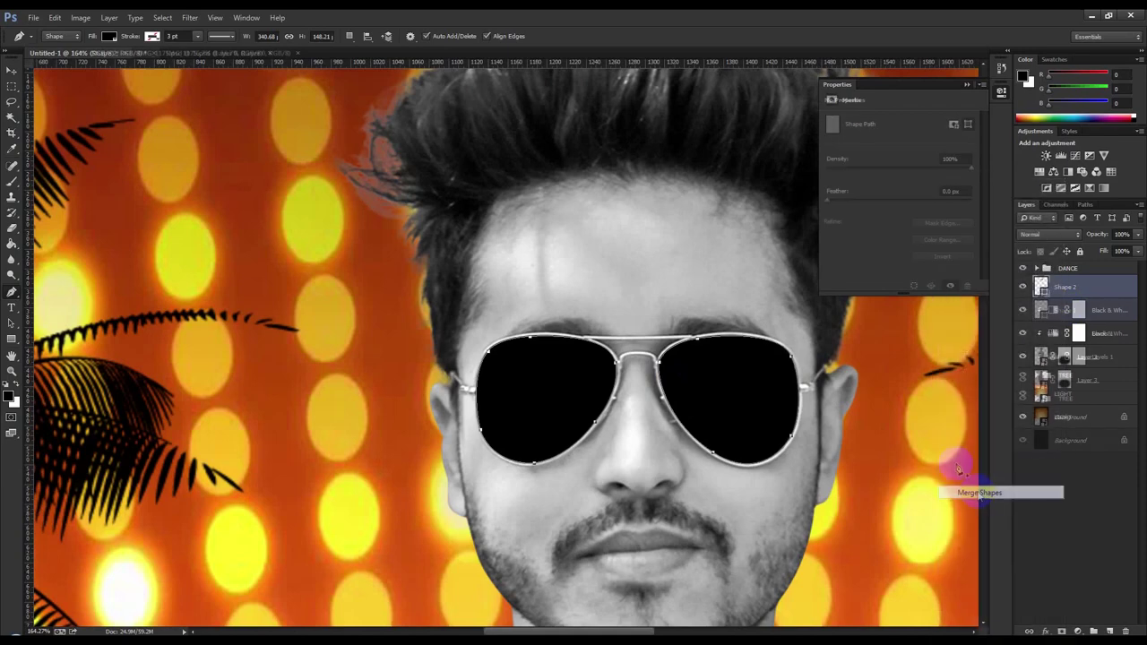
left_click(12, 70)
key("ctrl+0")
- Duplicate LIGHT above Shape 2 and clip the copy to the lens shape
scroll(488, 295, "down", 2)
scroll(488, 296, "down", 2)
scroll(488, 296, "down", 1)
scroll(492, 131, "up", 1)
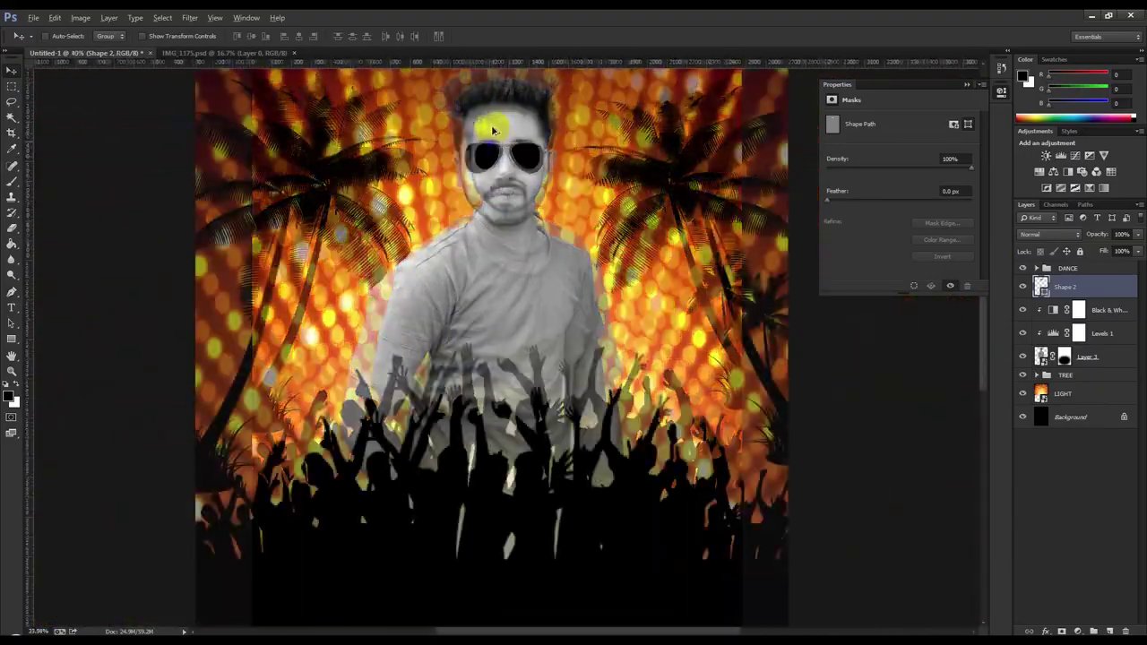
scroll(492, 132, "up", 2)
scroll(499, 116, "up", 1)
scroll(519, 235, "down", 3)
scroll(520, 236, "down", 1)
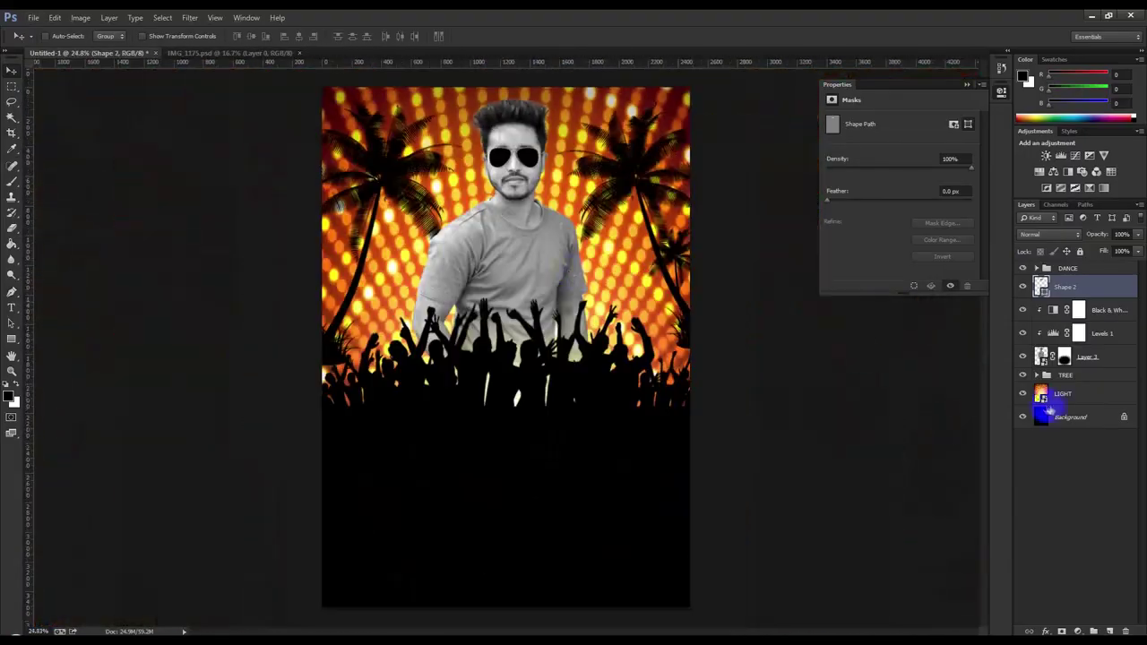
left_click(1064, 397)
left_click_drag(1065, 397, 1063, 291)
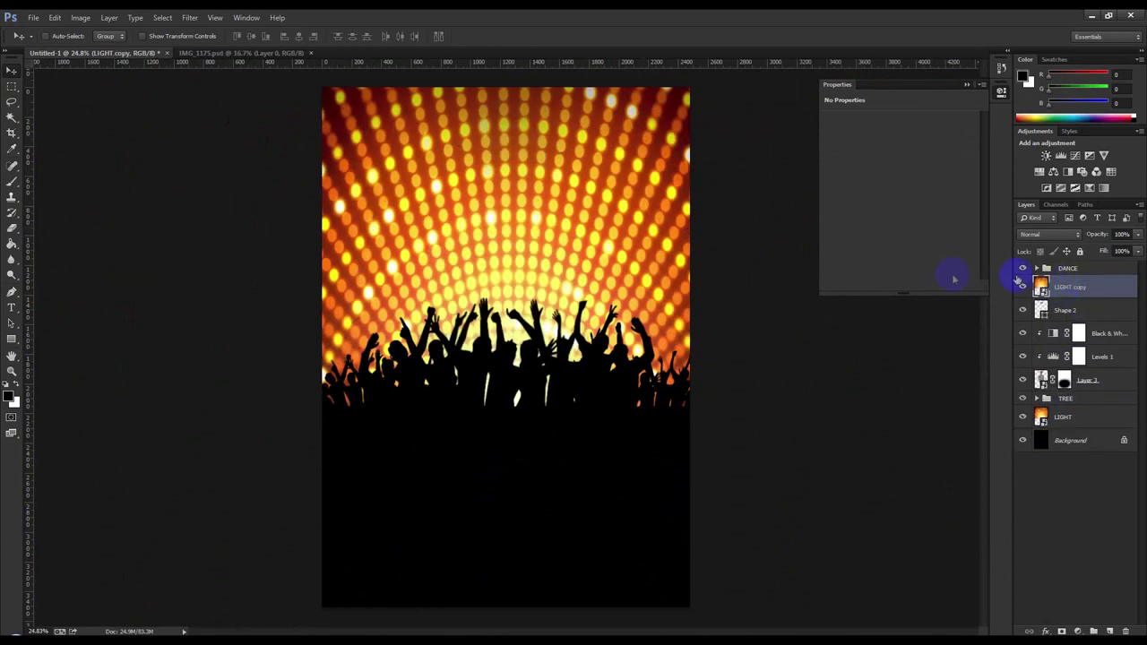
left_click(1092, 298, "alt")
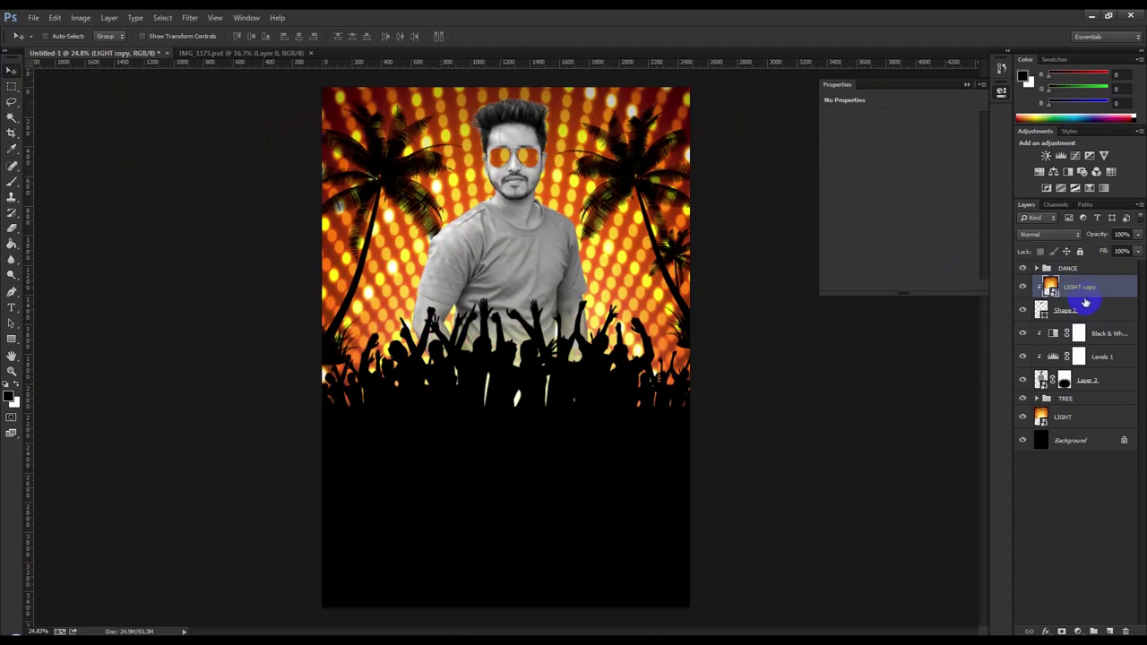
- Shrink and squash the LIGHT copy to cover just the sunglasses lenses
key("ctrl+t")
mouse_move(728, 405)
left_mouse_down()
mouse_move(571, 199)
mouse_move(584, 159)
left_mouse_up()
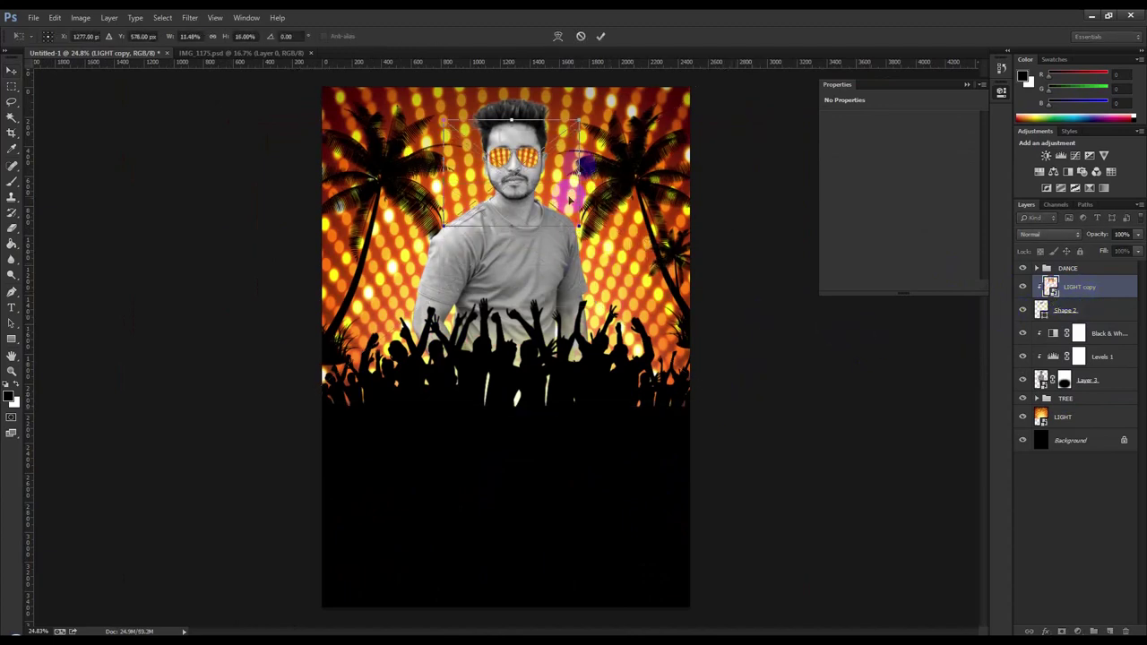
scroll(512, 134, "up", 2)
scroll(512, 134, "up", 3)
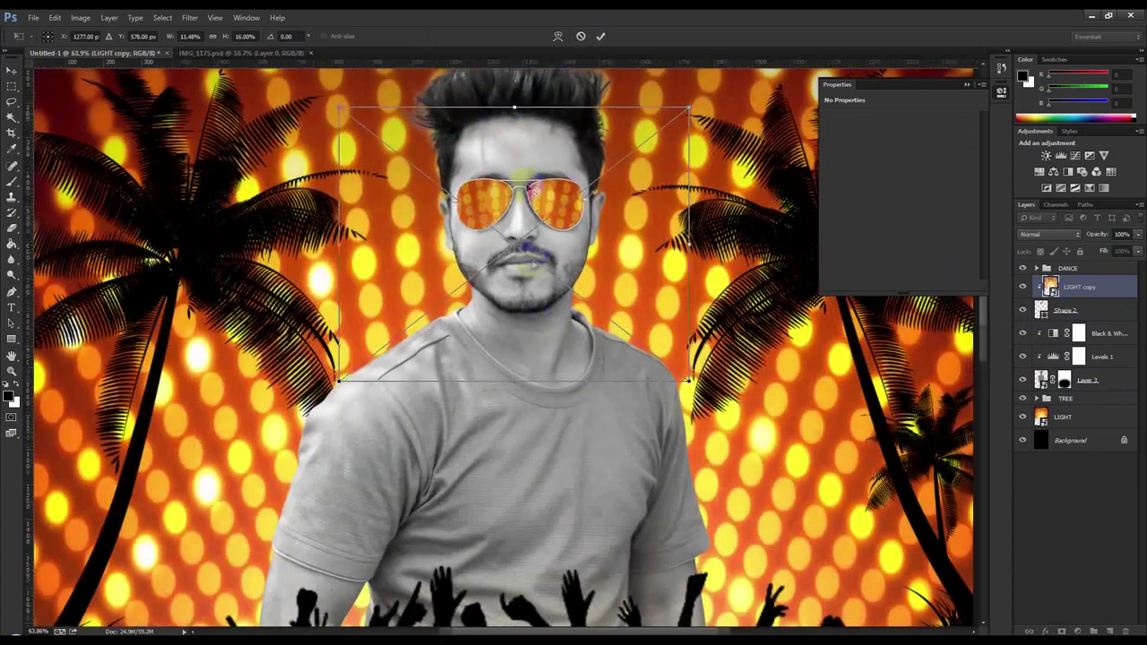
left_click_drag(520, 375, 525, 302)
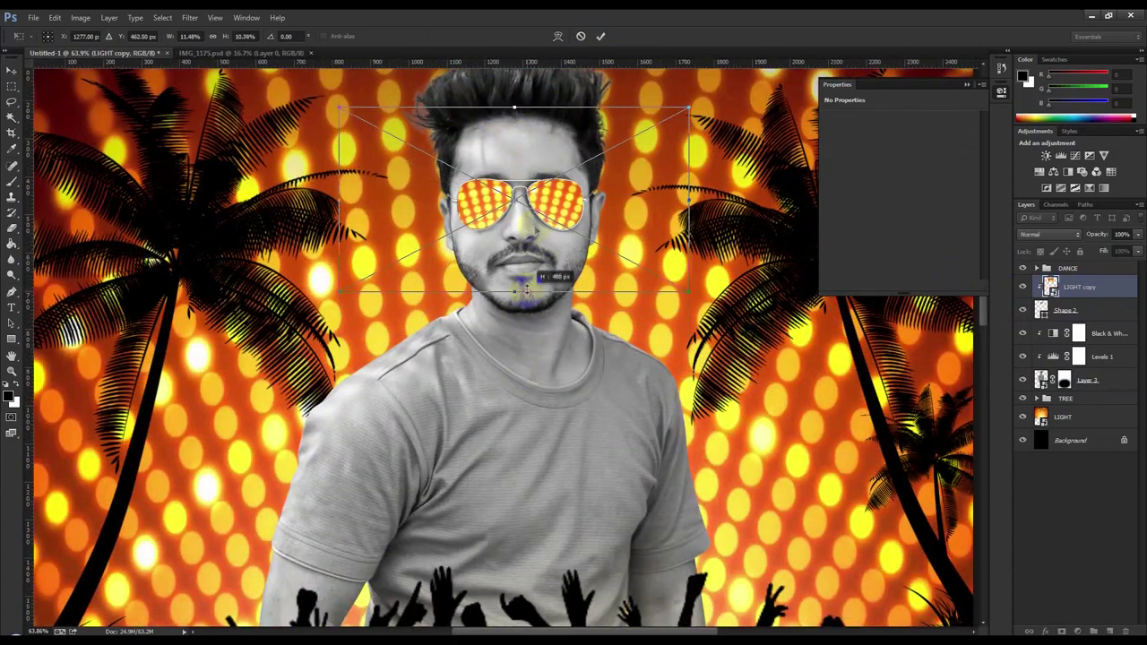
left_click(601, 36)
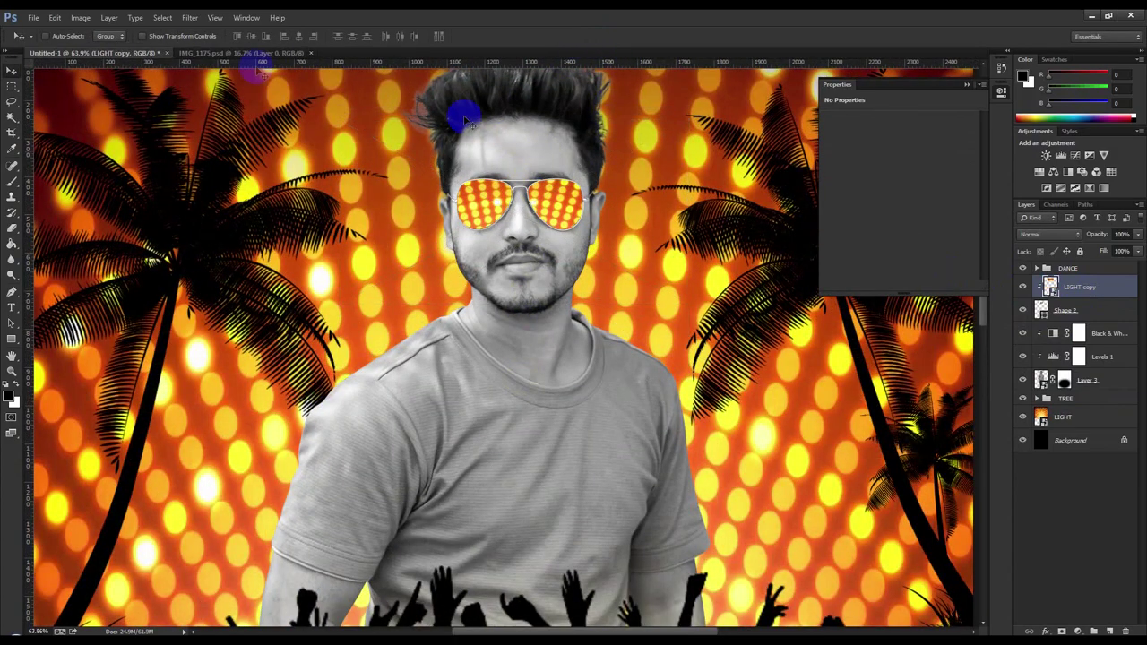
left_click(189, 18)
mouse_move(260, 156)
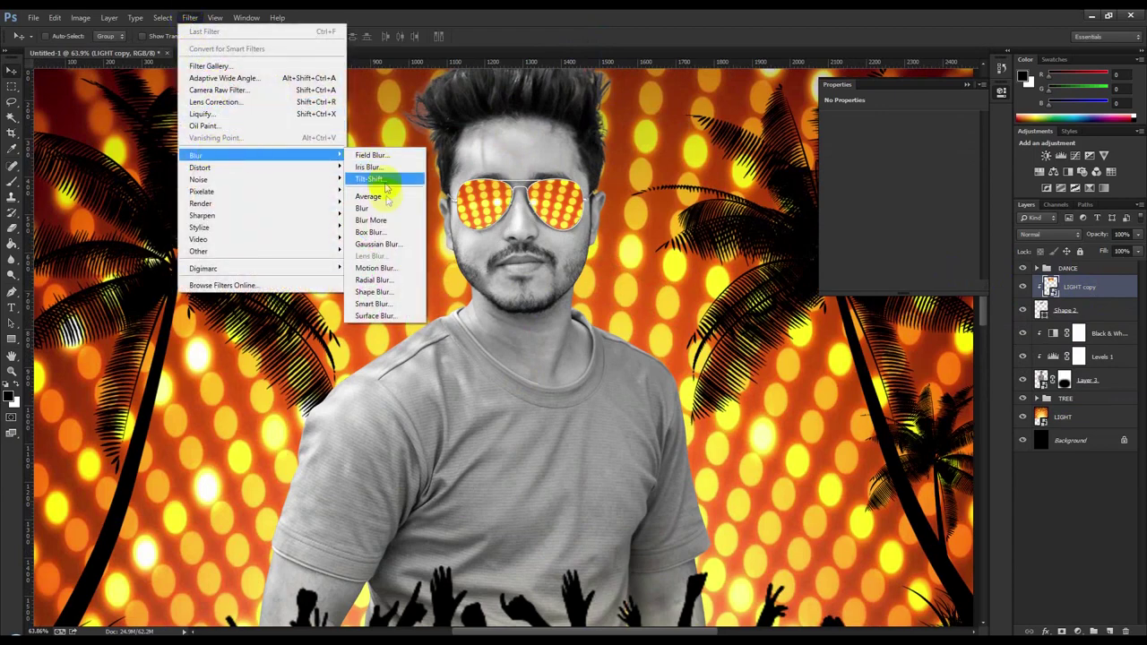
- Apply a slight-radius Gaussian Blur smart filter to the LIGHT copy inside the lenses
left_click(386, 246)
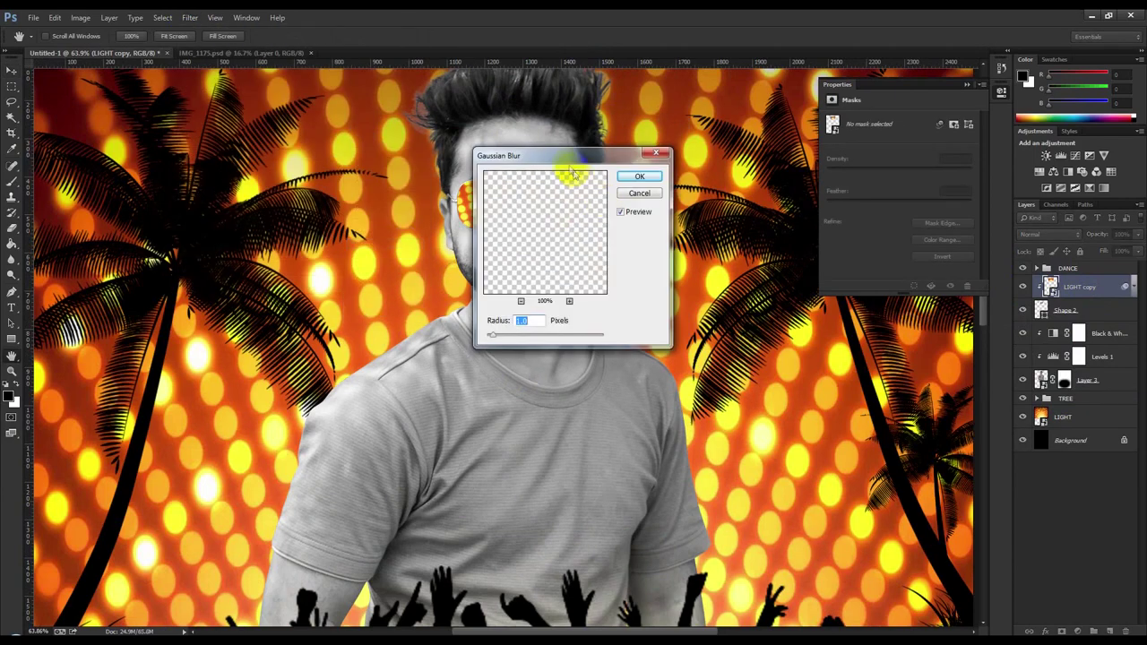
left_click_drag(570, 148, 695, 147)
left_click_drag(633, 327, 653, 329)
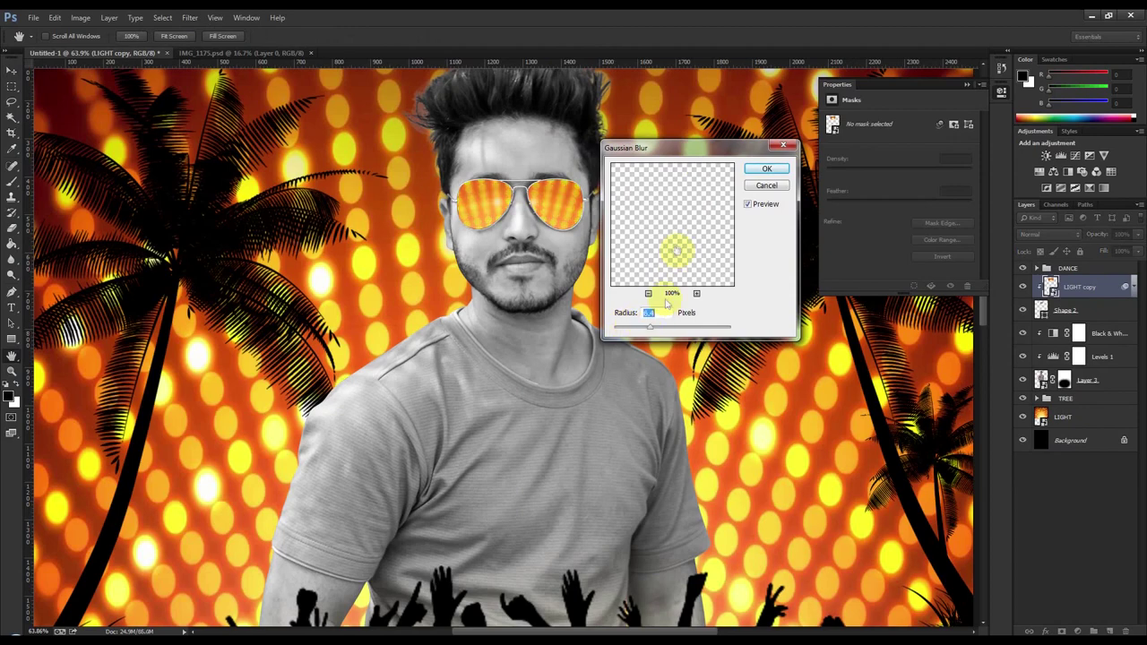
left_click(766, 169)
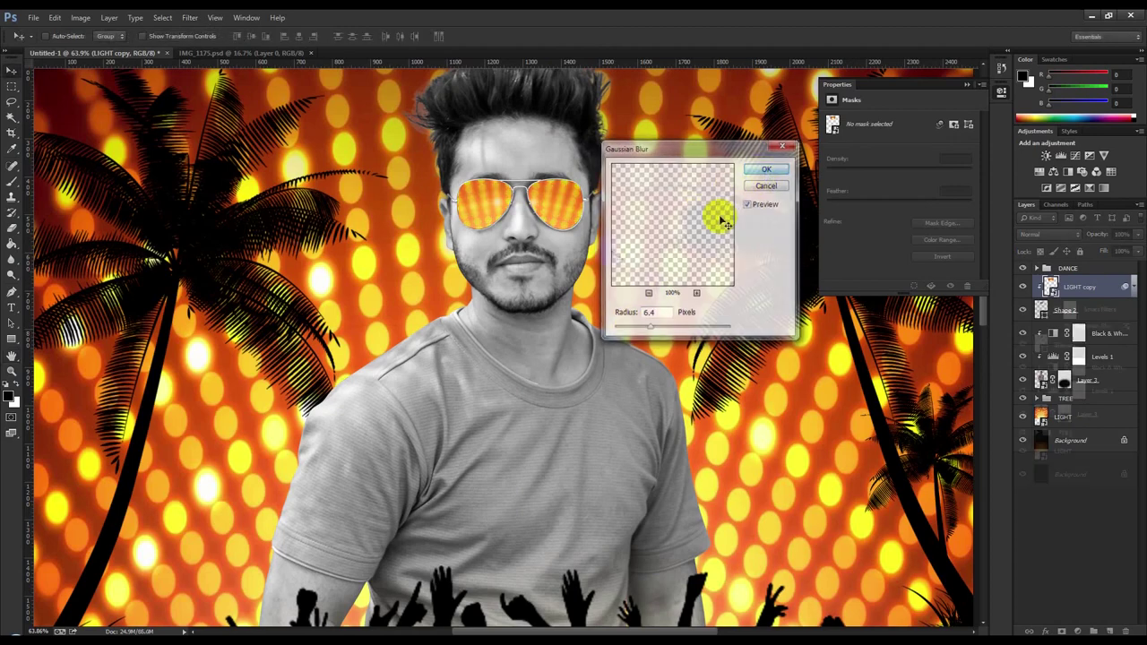
left_click(1132, 287)
double_click(1106, 309)
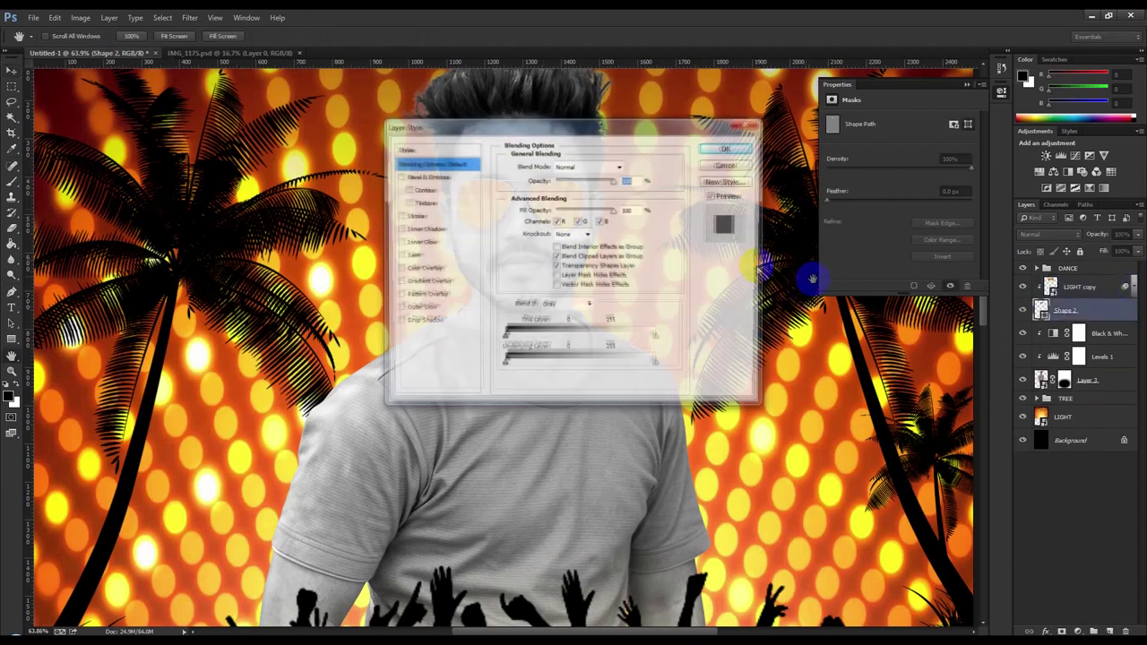
- Give Shape 2 an Inner Shadow with 0 distance and adjusted opacity
left_click_drag(529, 128, 888, 117)
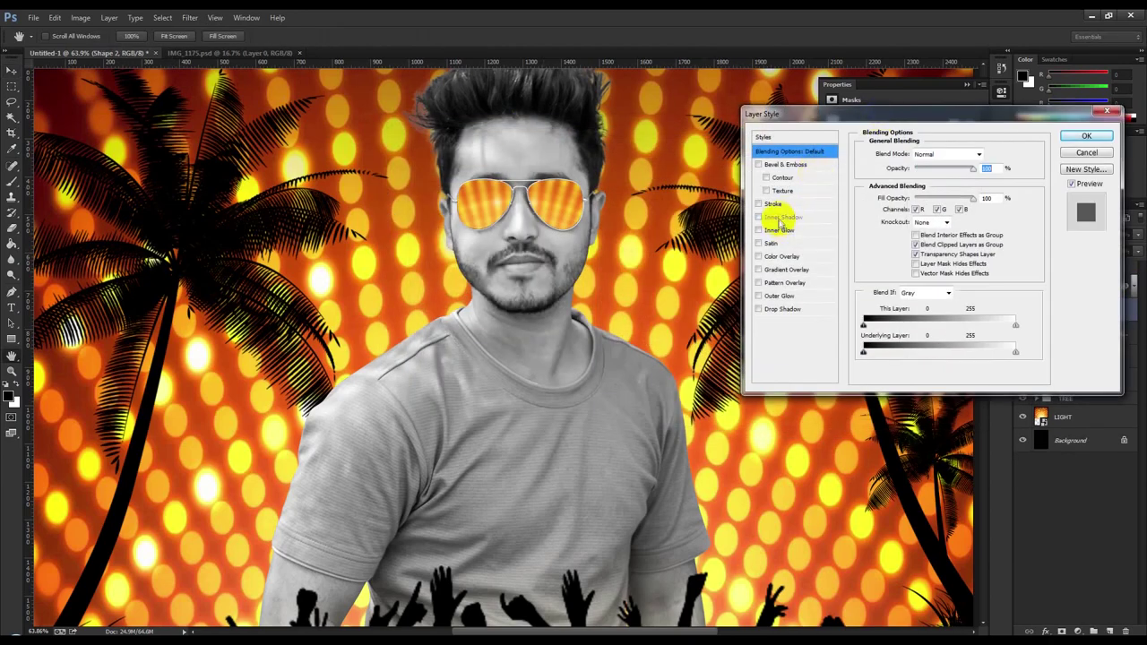
left_click(781, 217)
left_click_drag(909, 231, 904, 207)
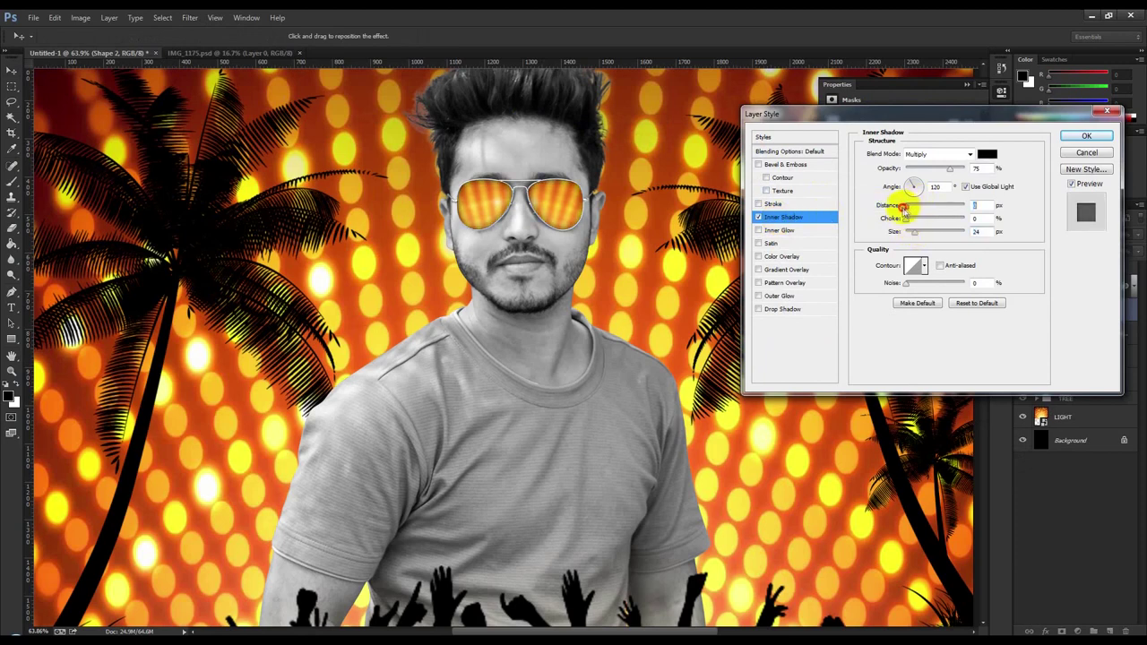
left_click_drag(940, 168, 949, 170)
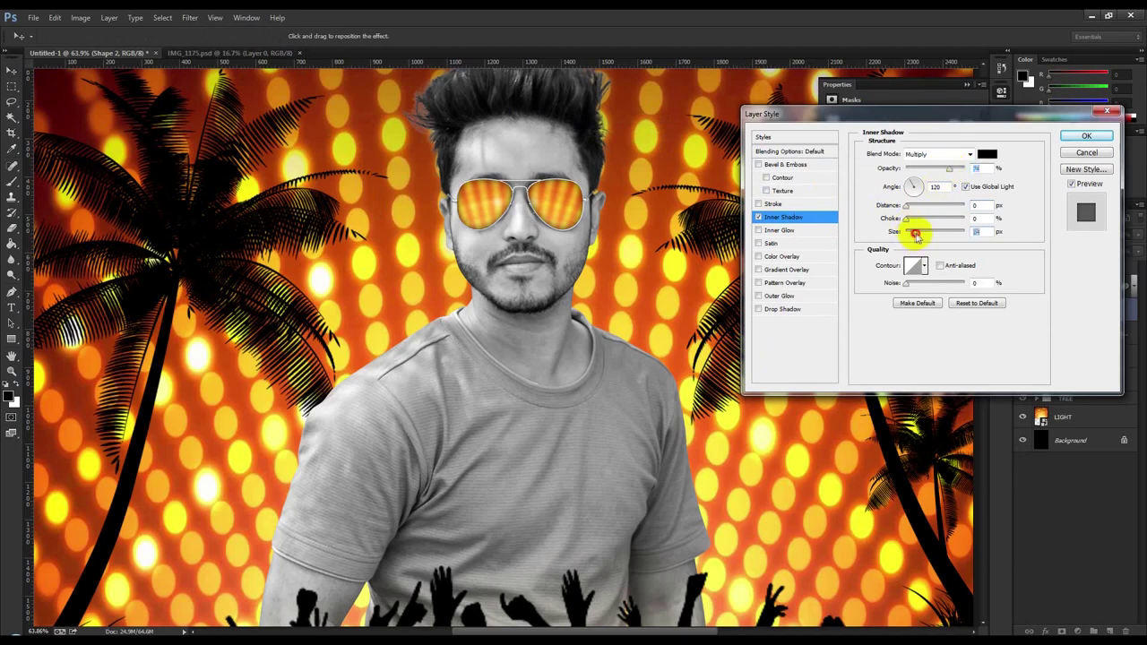
left_click(1087, 136)
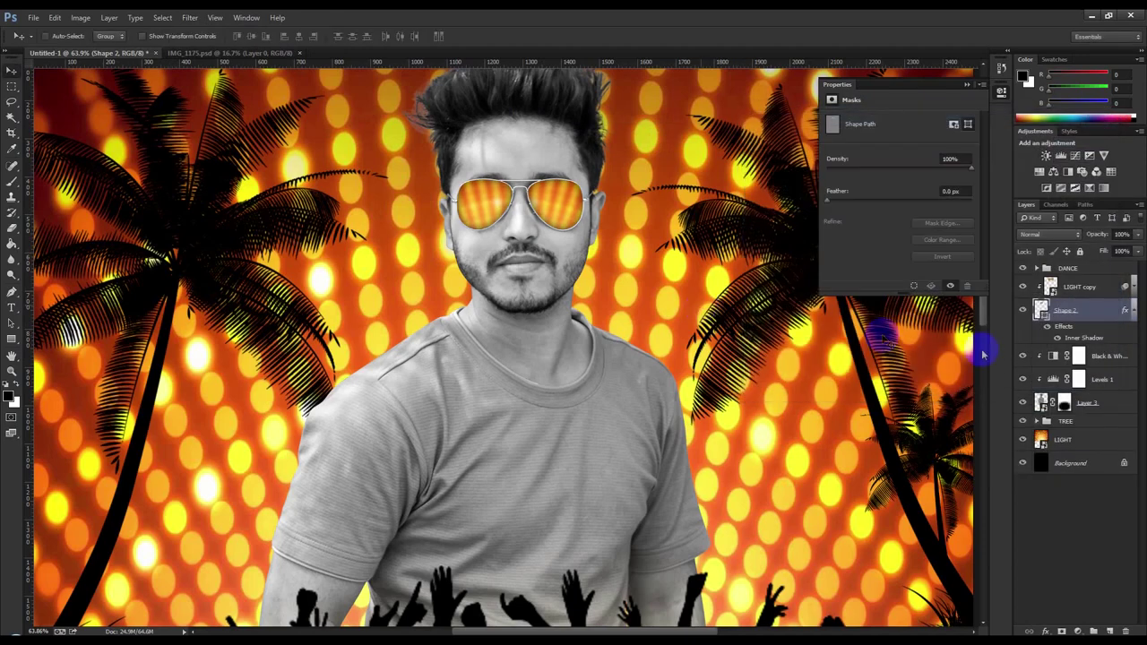
- Darken the man by raising the Levels 1 black input to 34
left_click(1134, 311)
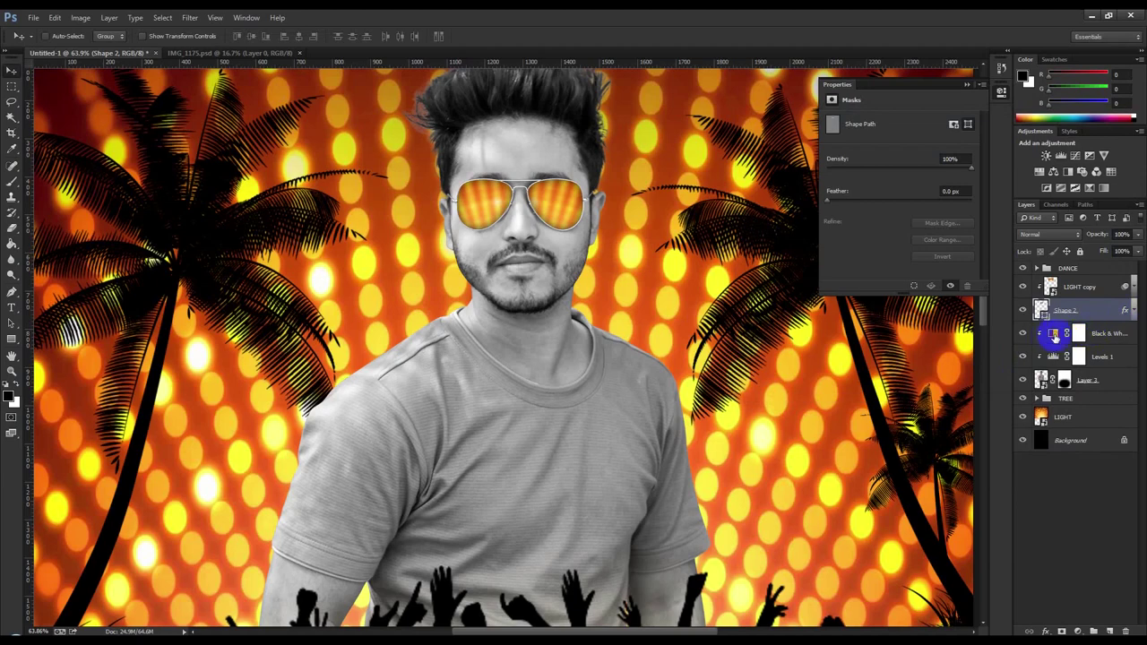
left_click(1053, 333)
left_click(1053, 357)
left_click_drag(855, 209, 858, 209)
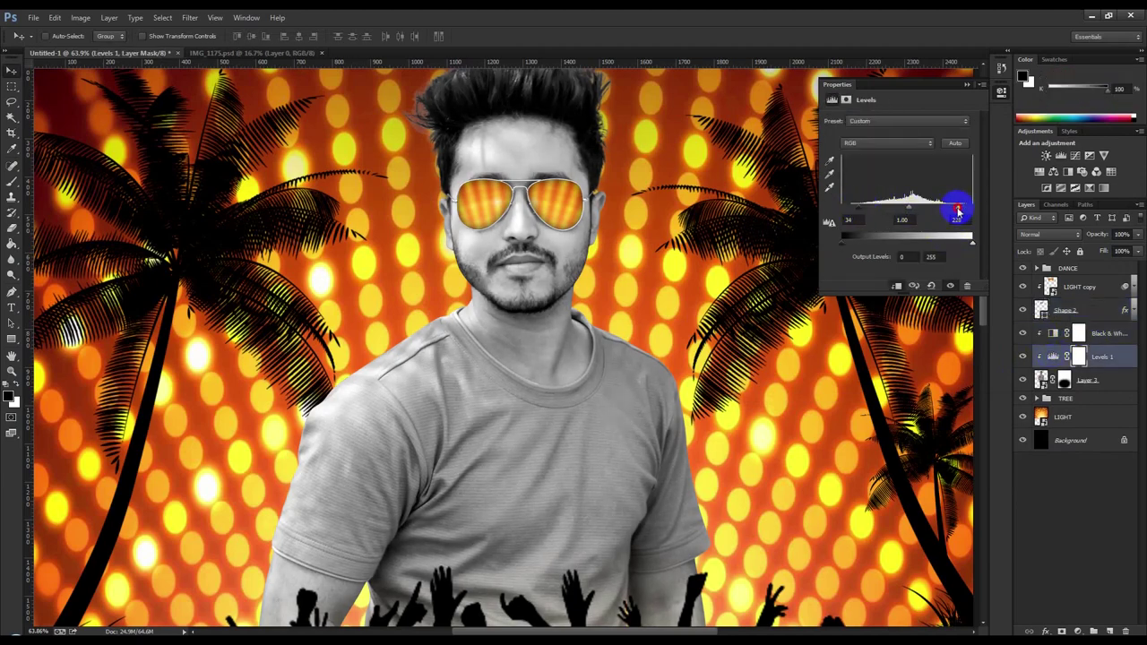
left_click(966, 84)
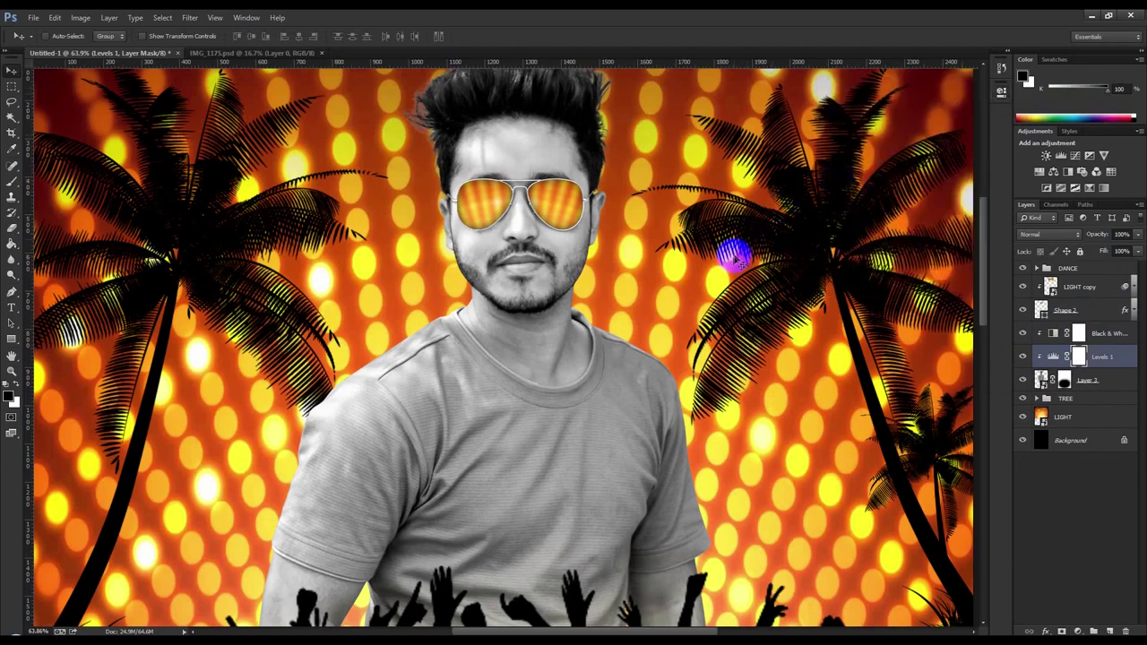
- Scroll through the Layers panel and select the DANCE group
scroll(733, 262, "down", 2)
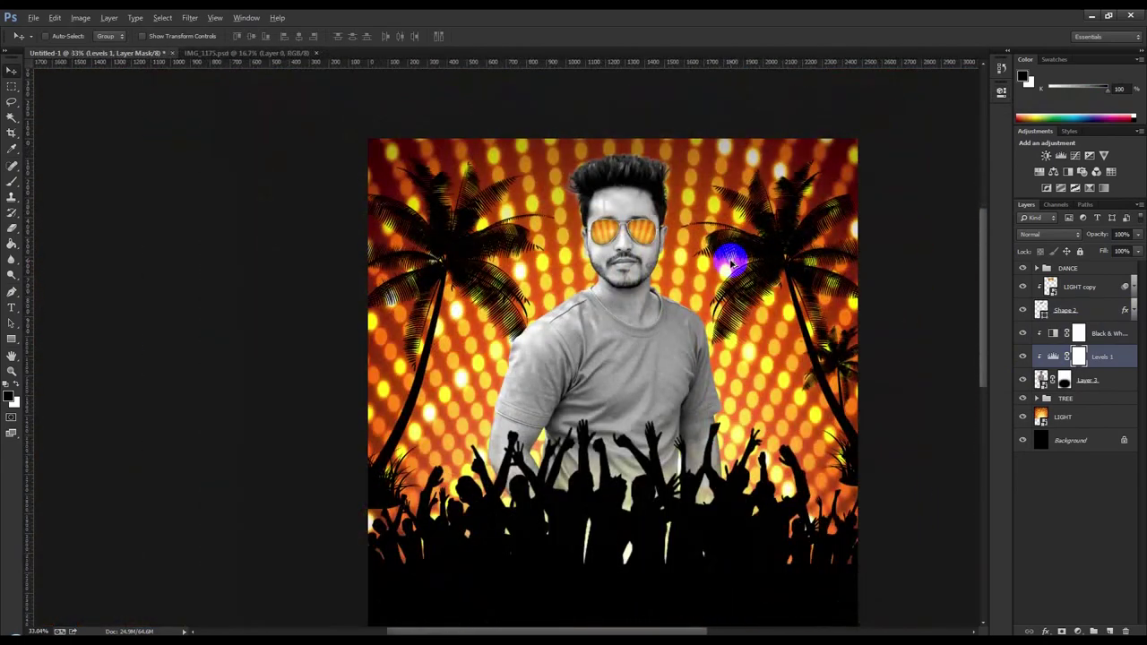
scroll(728, 260, "down", 1)
scroll(541, 252, "up", 1)
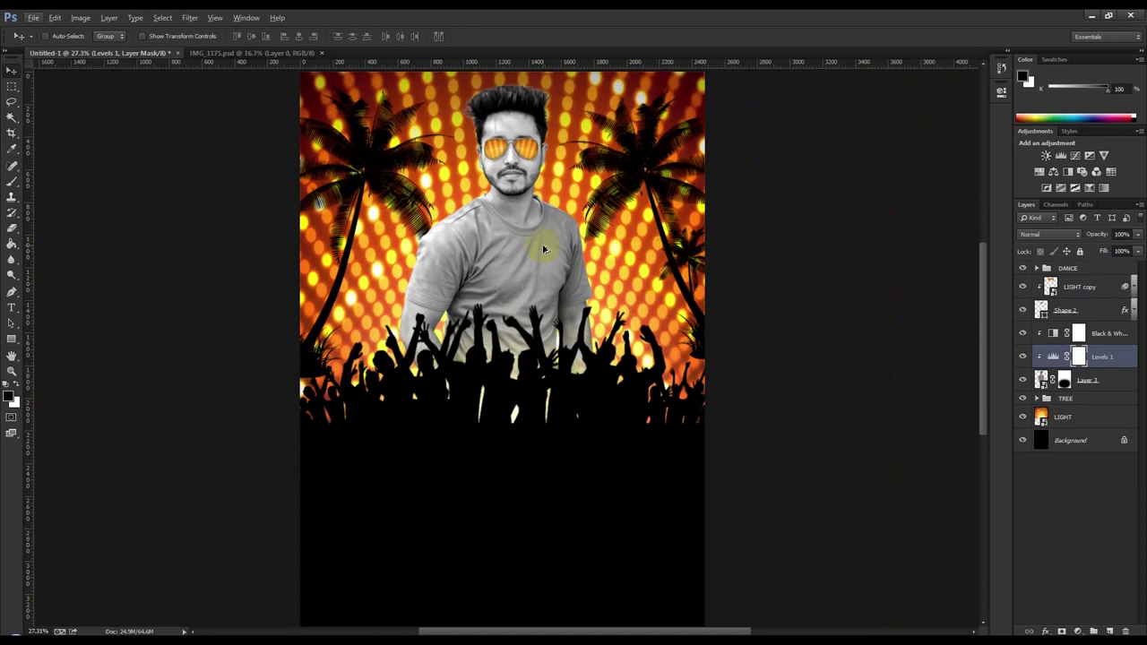
scroll(549, 253, "down", 1)
scroll(556, 255, "up", 1)
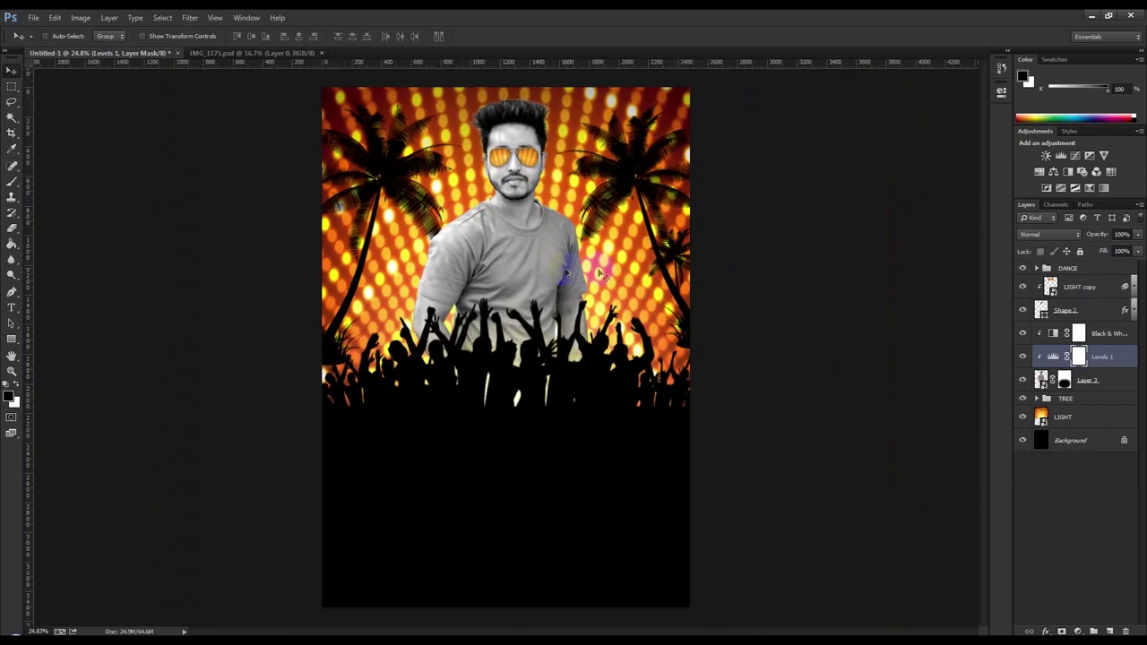
left_click(1087, 268)
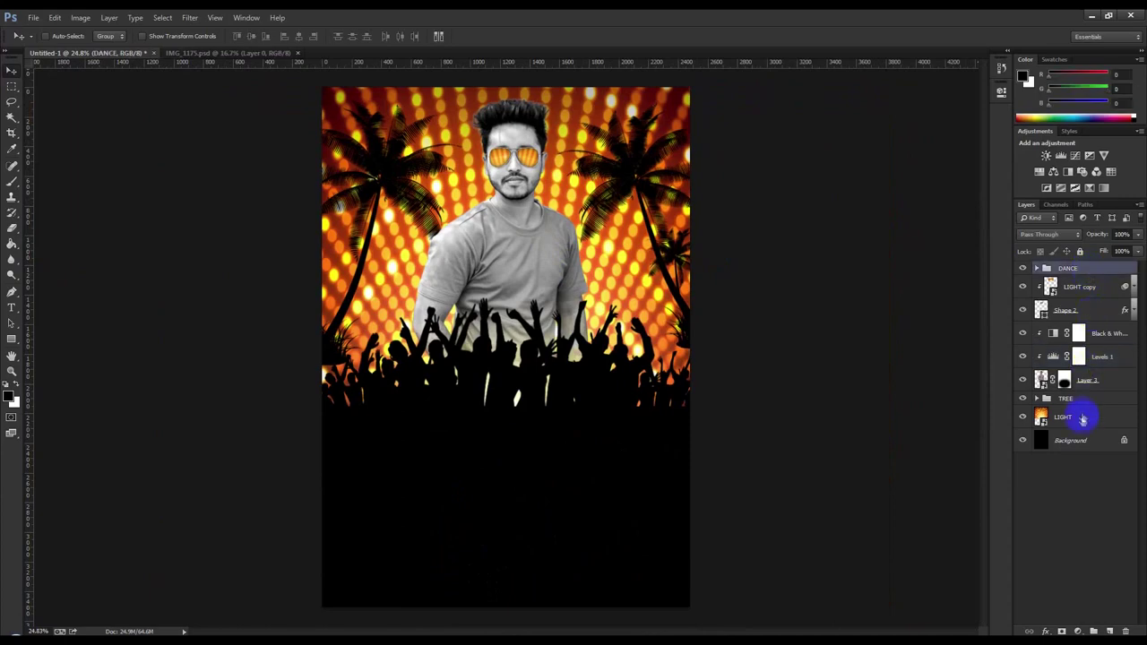
- Group Black & White 1, Levels 1 and Layer 3 into a group named MAN
left_click(1082, 429, "shift")
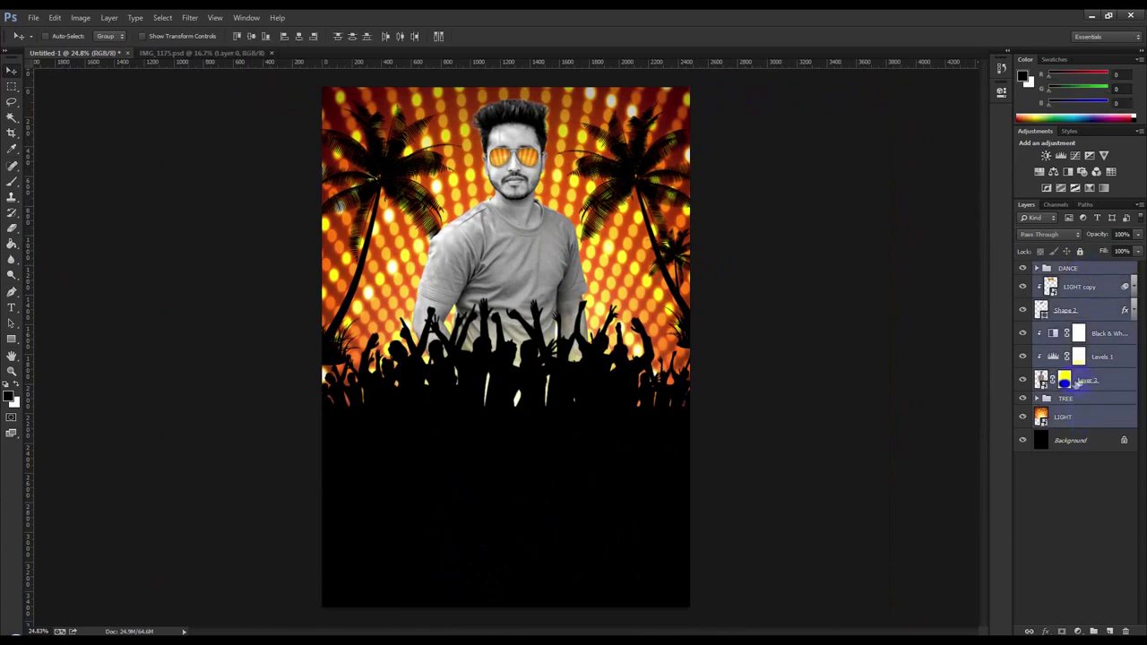
left_click(1108, 333)
left_click(1104, 377, "shift")
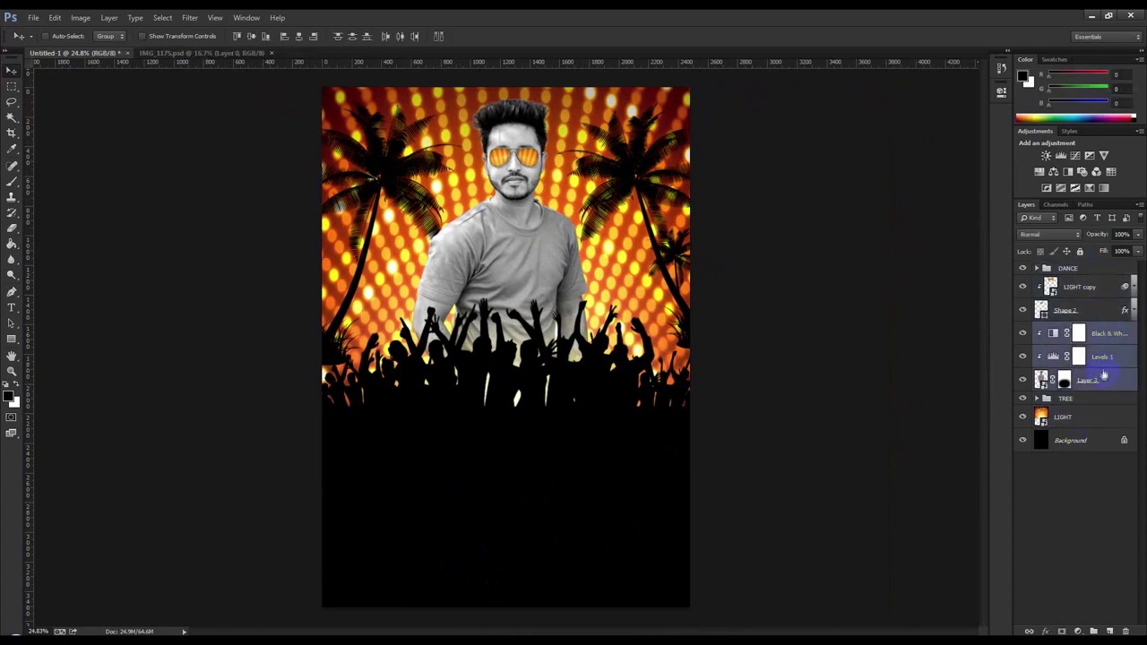
key("ctrl+g")
double_click(1071, 330)
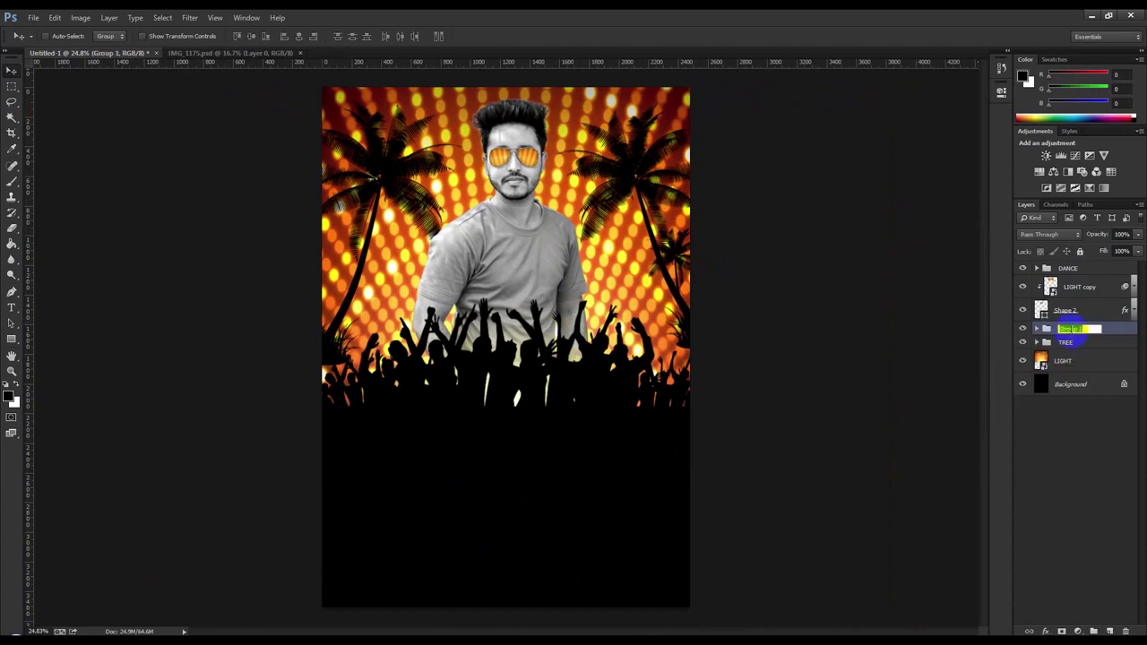
key("Return")
- Group the LIGHT copy and Shape 2 layers into a group named GLASS
left_click(1088, 288)
left_click(1091, 311, "shift")
key("ctrl+g")
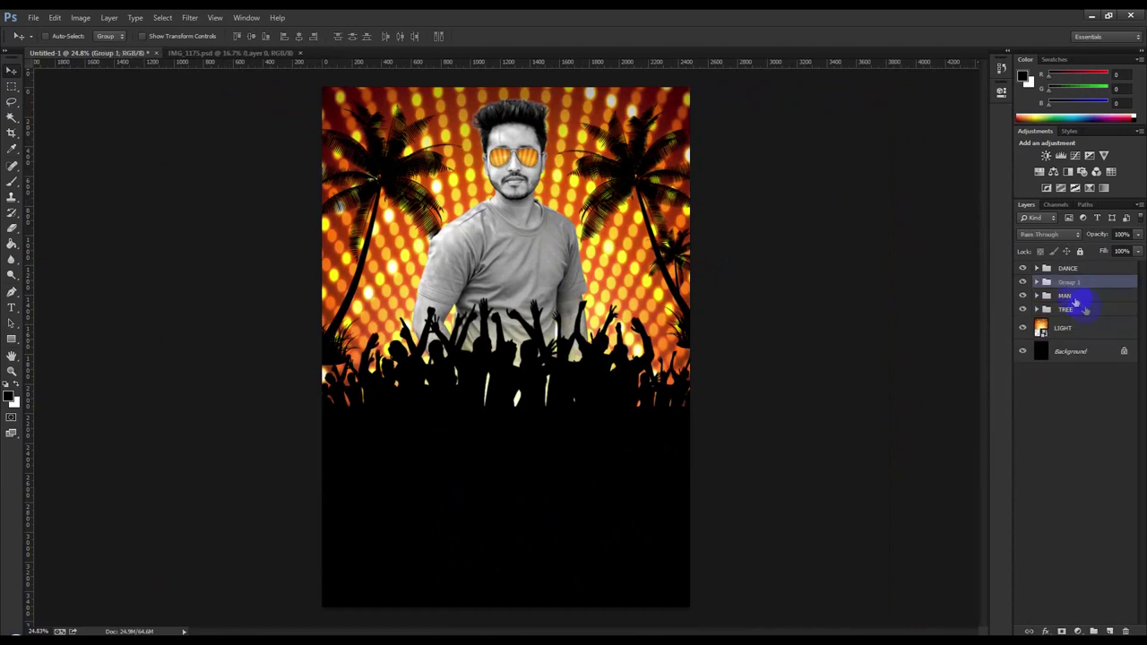
double_click(1069, 282)
type("GLASS")
left_click(1088, 271)
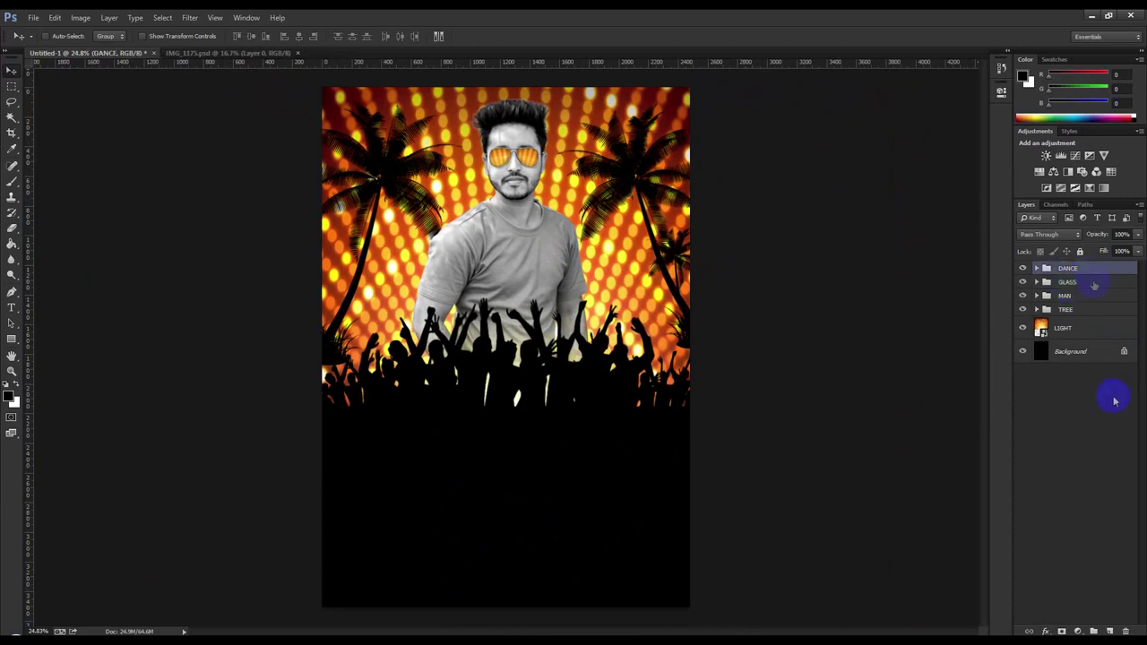
- Add SUMMER text below the crowd at 72 pt
left_click(10, 308)
left_click(16, 383)
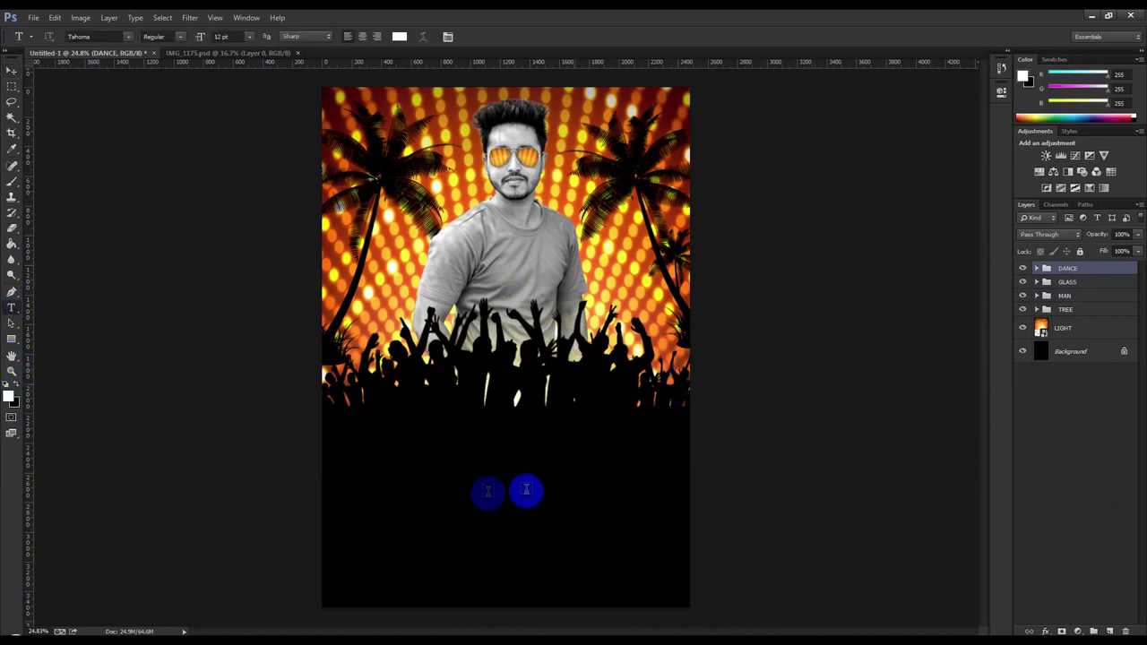
left_click(458, 453)
type("SUMMER")
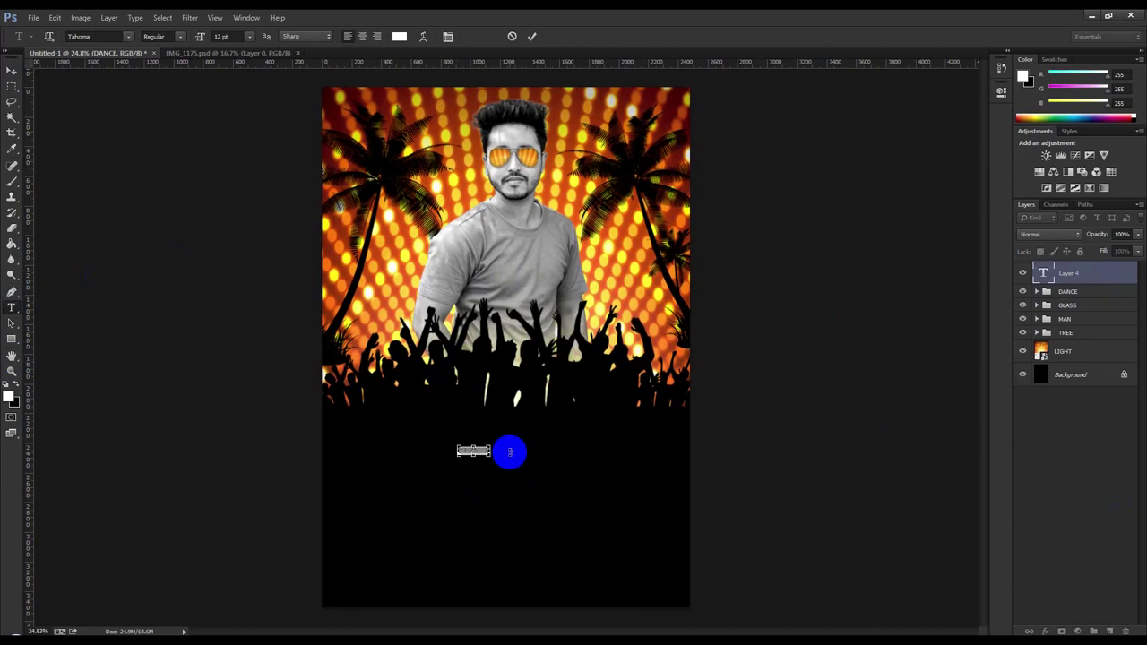
left_click(221, 37)
left_click(248, 37)
left_click(255, 244)
left_click_drag(489, 280, 457, 280)
- Set SUMMER in Bebas, centre and commit it, then drop a copy just beneath
left_click(94, 37)
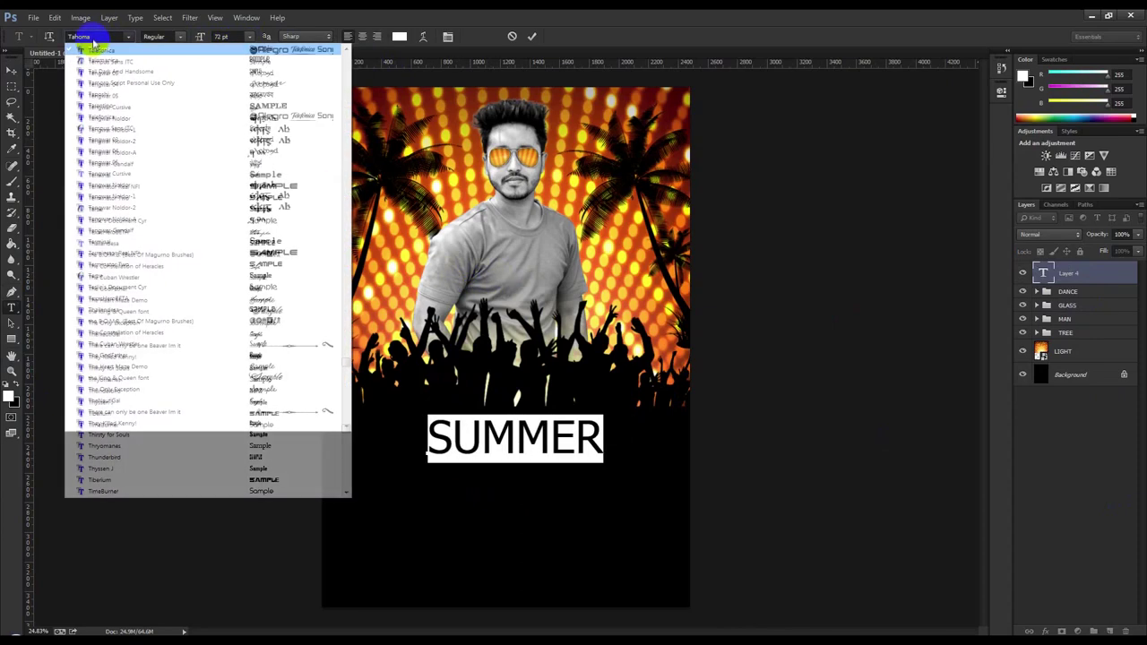
type("Bebas")
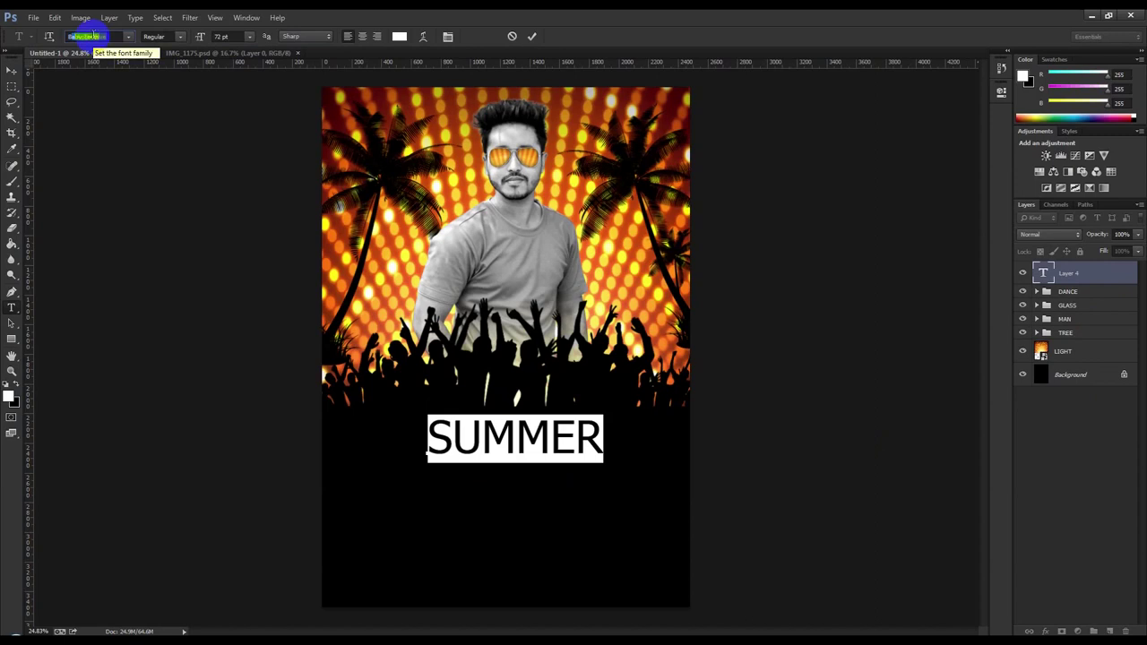
key("Return")
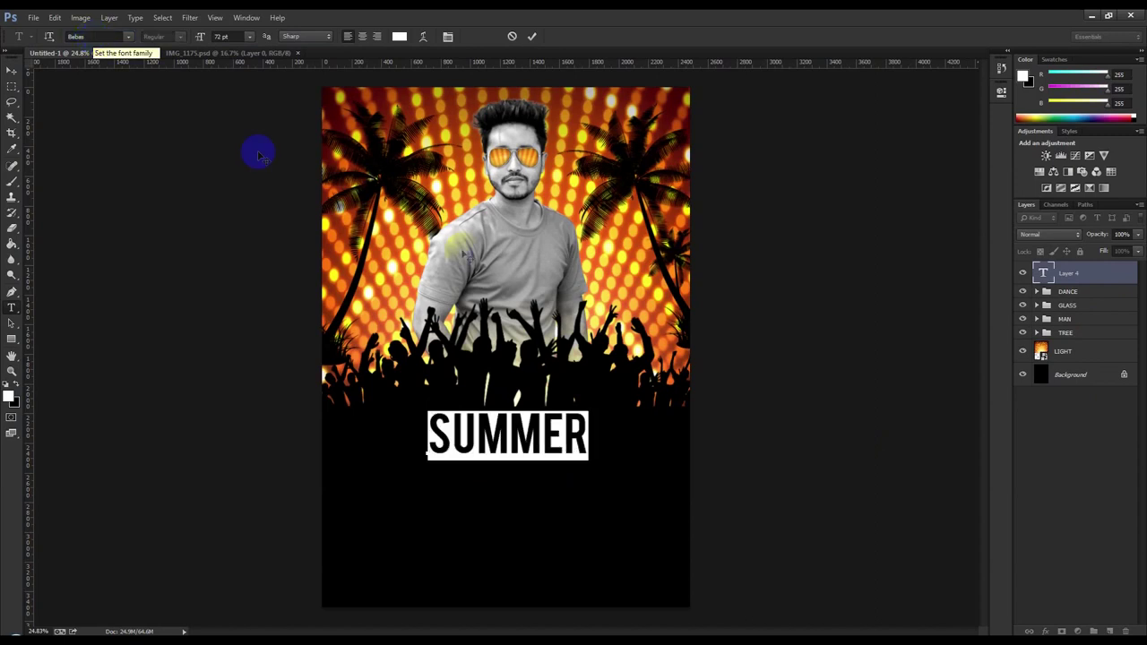
left_click_drag(526, 280, 534, 281)
left_click(531, 37)
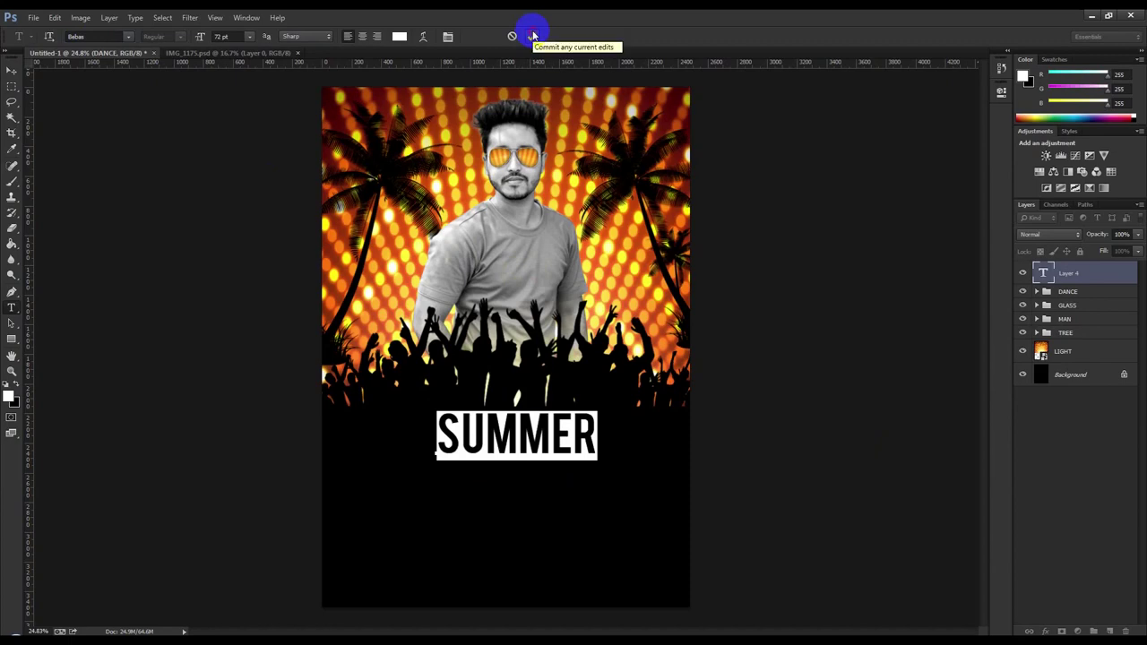
left_click(531, 36)
left_click(12, 70)
left_click_drag(581, 431, 578, 472)
- Retype the SUMMER copy as BEACH PARTY on two lines
double_click(1039, 277)
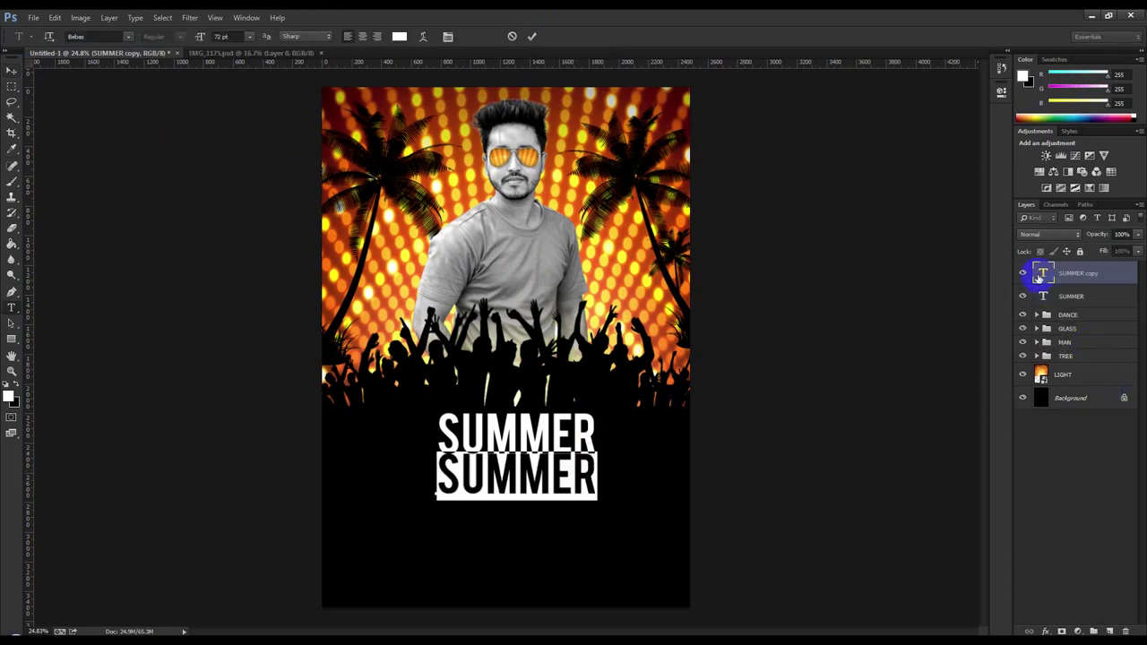
type("BEA")
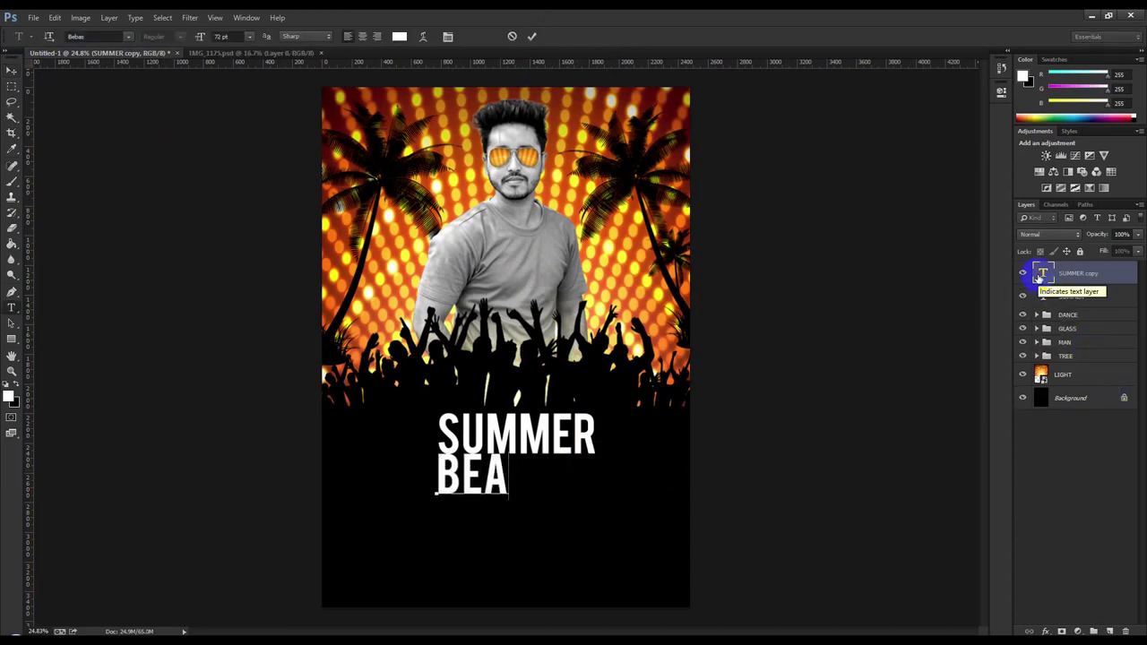
type("CH ")
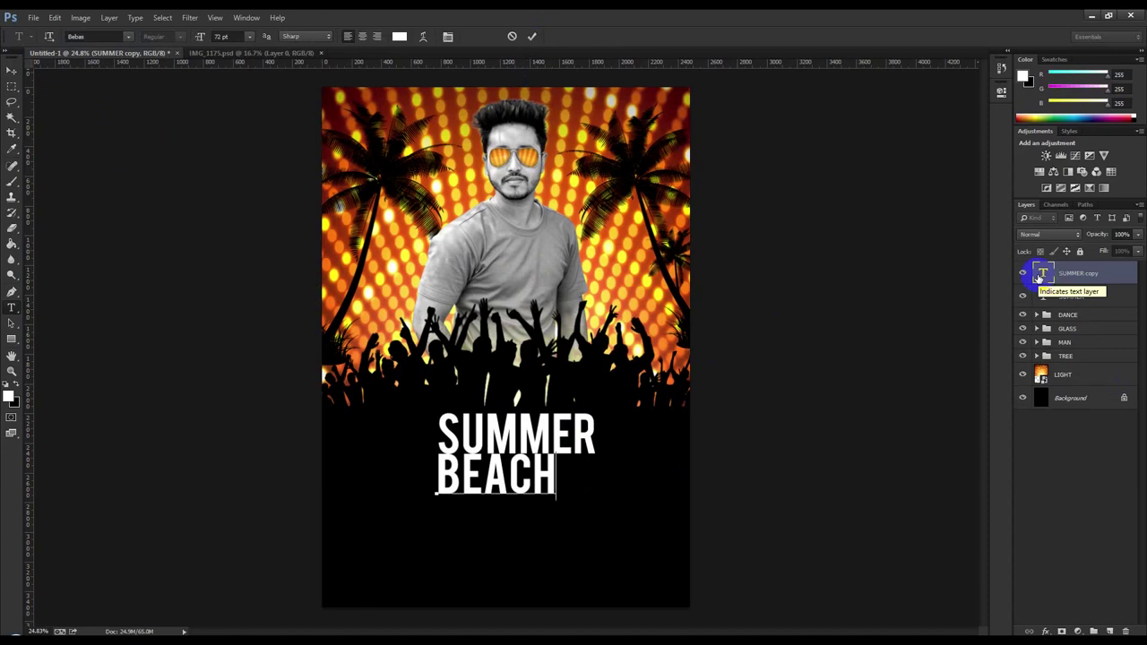
type("PA")
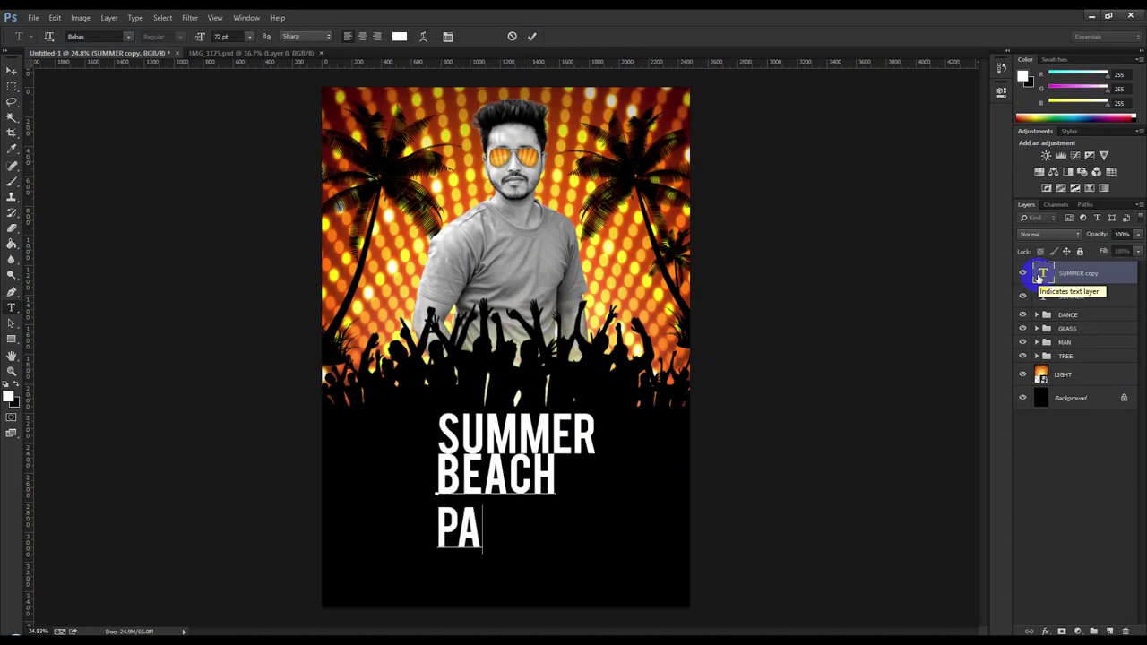
type("RTY")
key("ctrl+a")
left_click_drag(520, 345, 534, 349)
- Set BEACH PARTY in Lato Heavy, centre-aligned beneath SUMMER
left_click(104, 37)
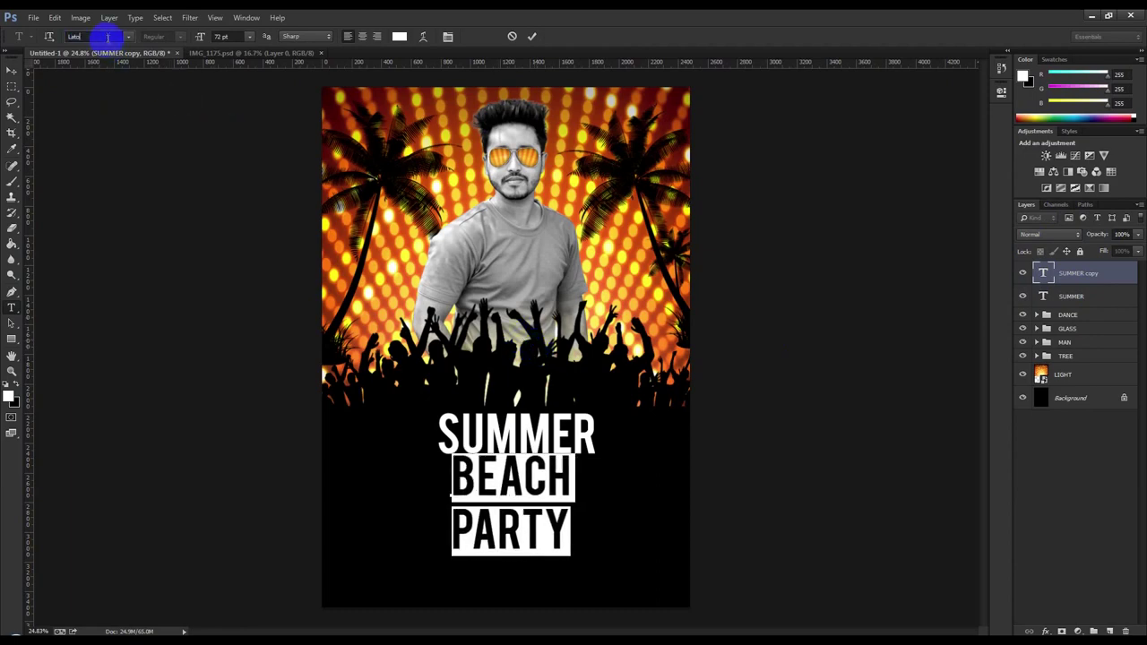
key("Return")
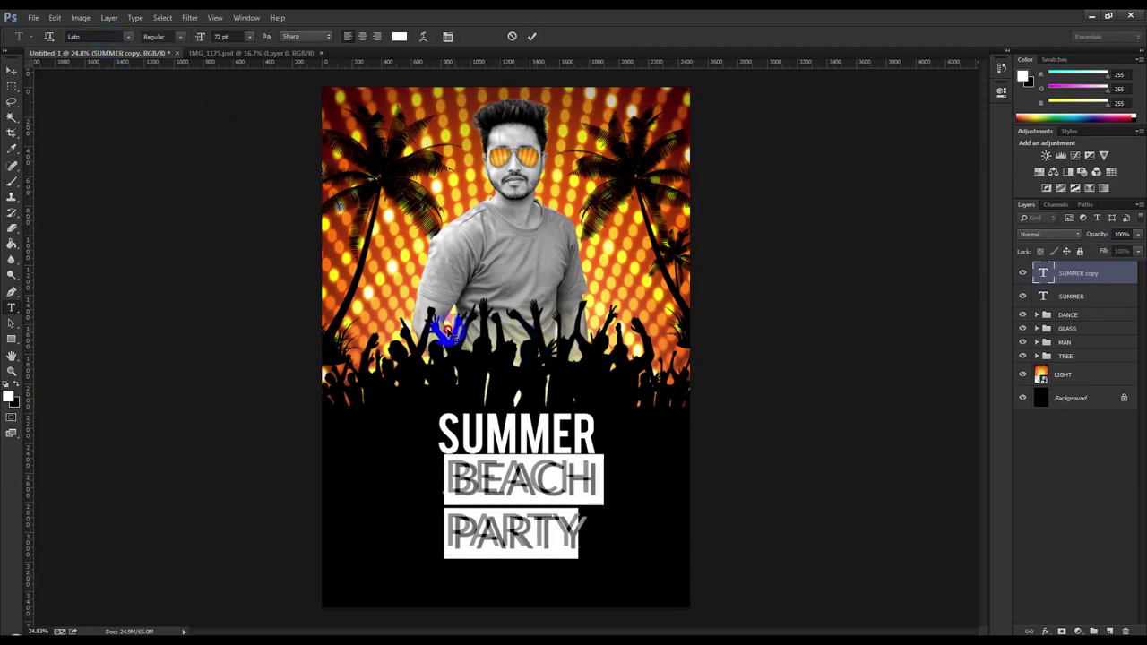
left_click(362, 36)
left_click_drag(516, 307, 592, 307)
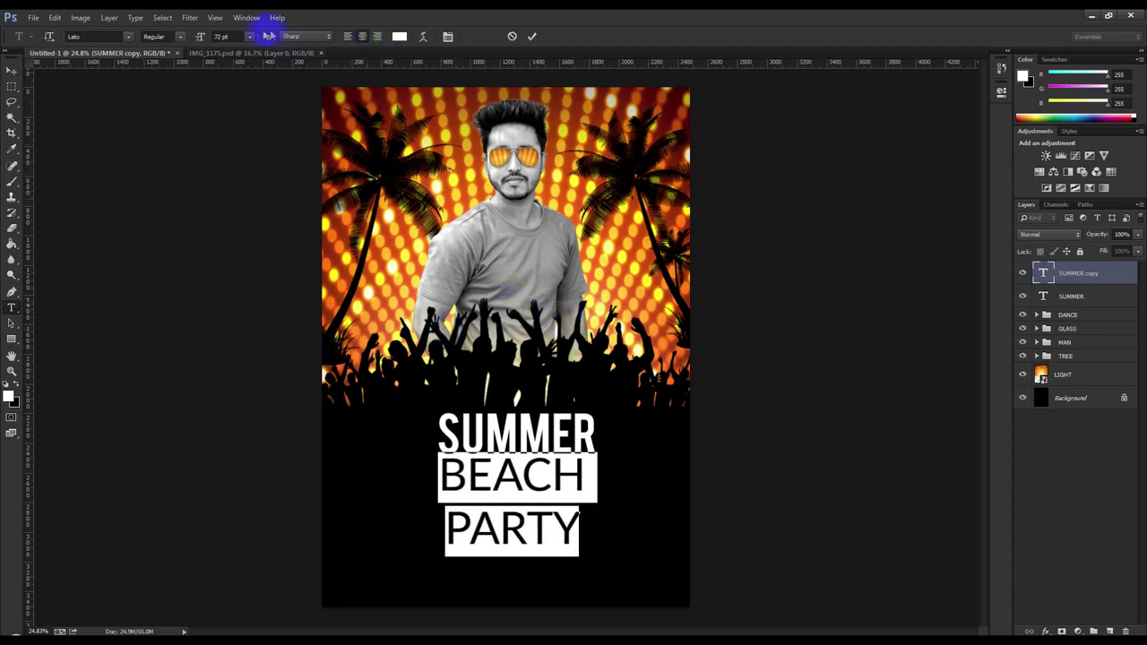
left_click(180, 37)
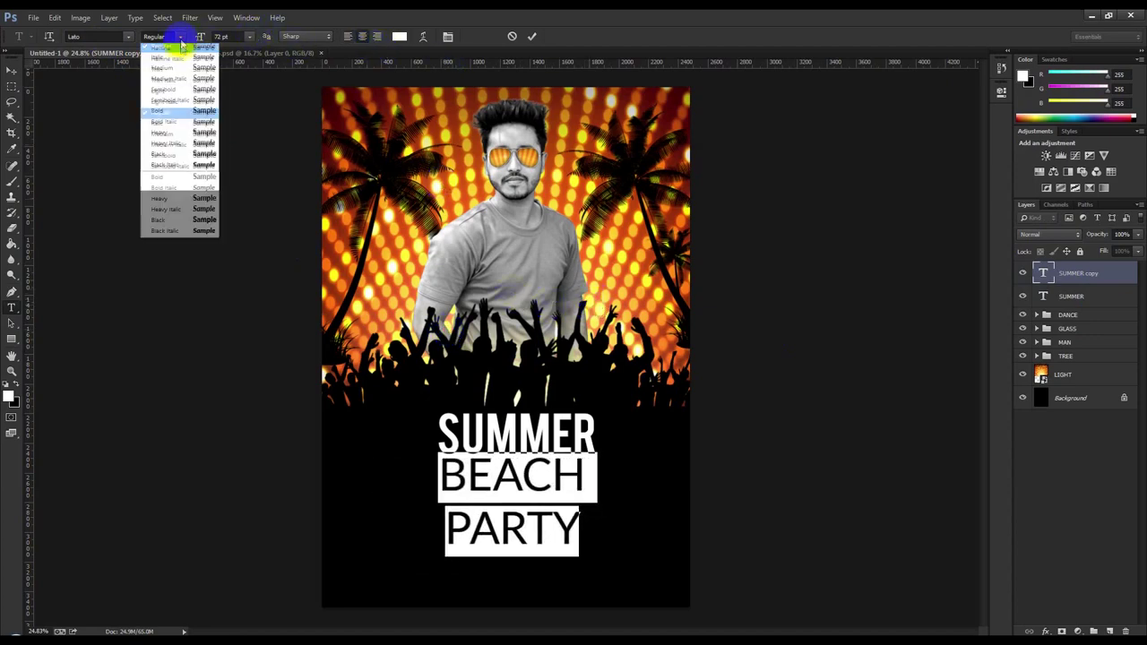
left_click(177, 199)
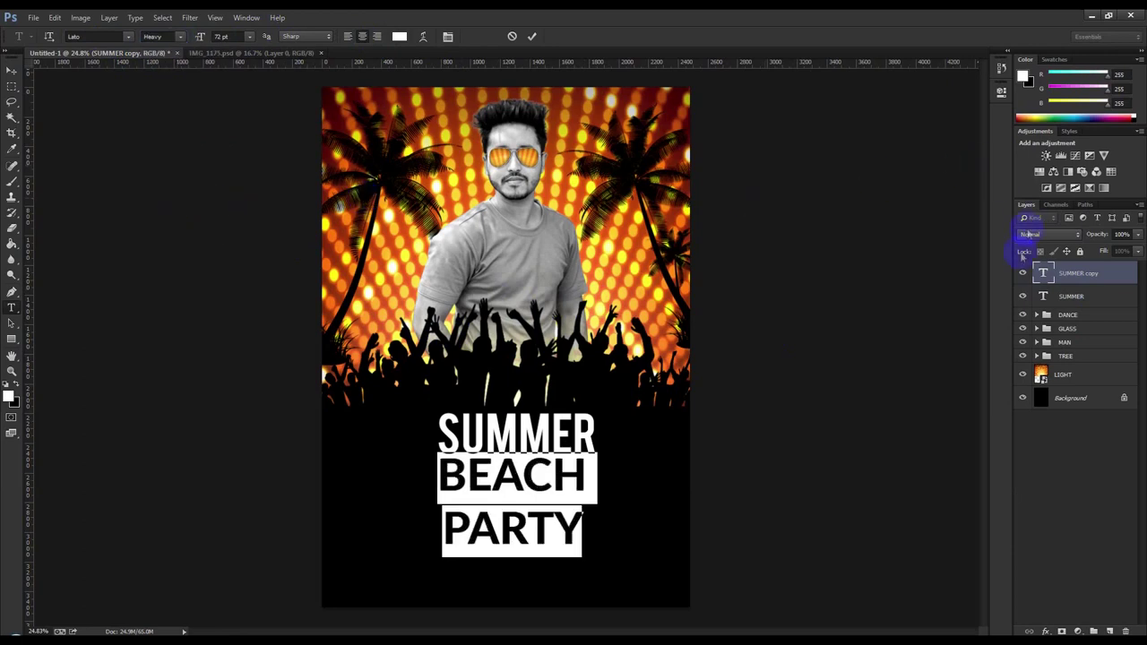
left_click(246, 17)
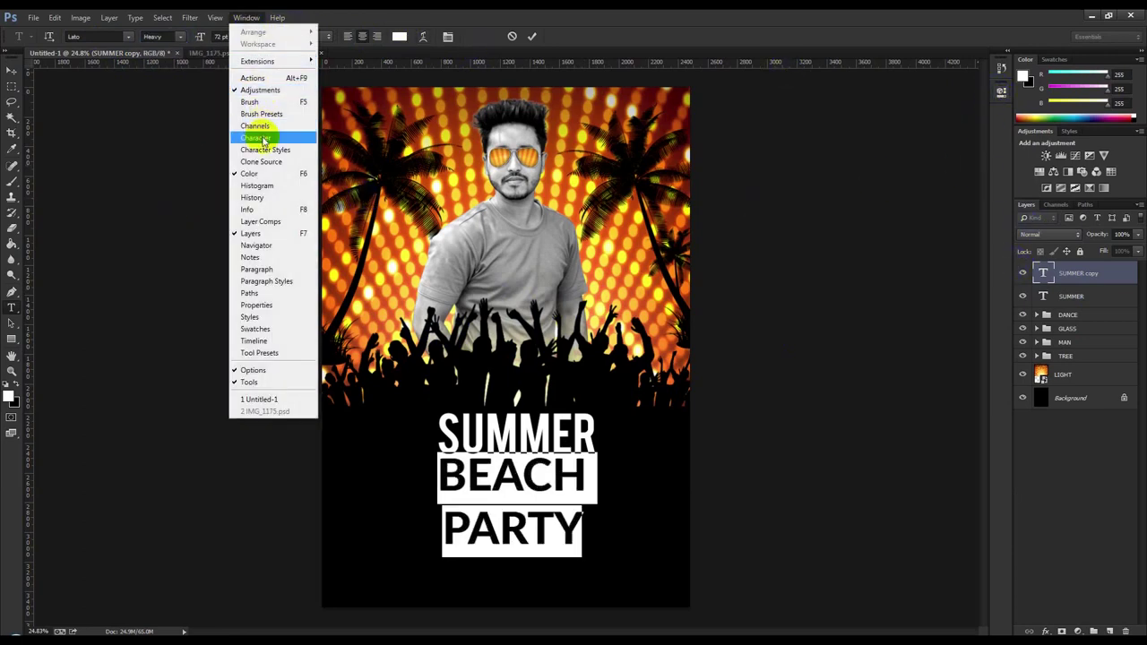
- Tighten BEACH PARTY leading to 57 pt, switch it to Lato Black, and commit
left_click(268, 137)
left_click_drag(929, 145, 965, 134)
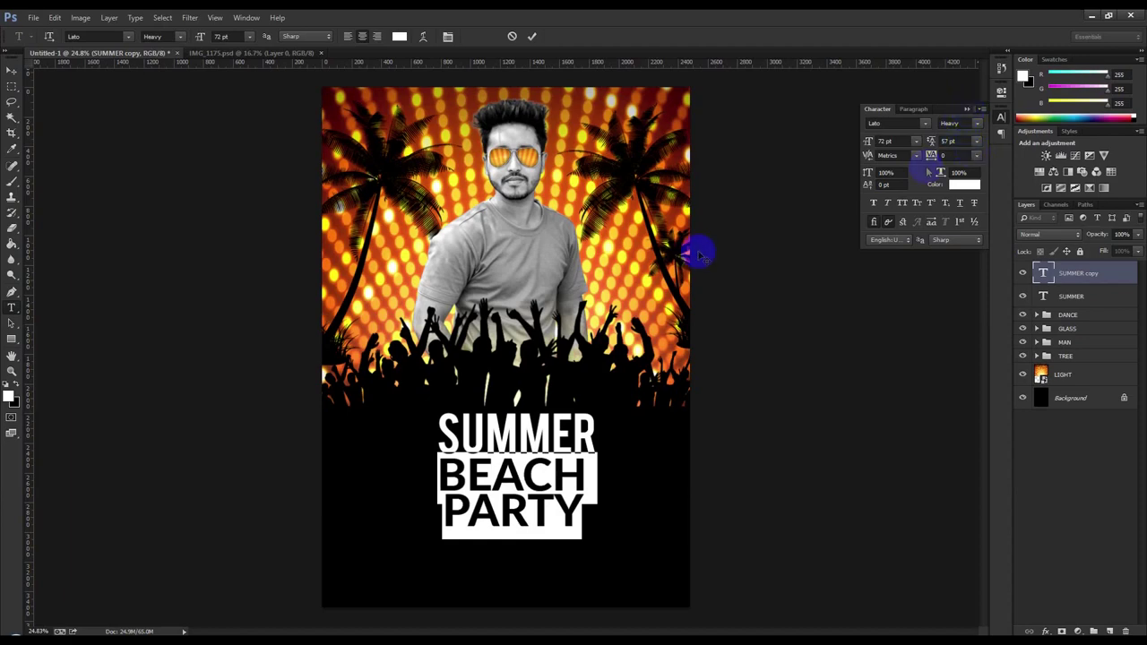
left_click(180, 36)
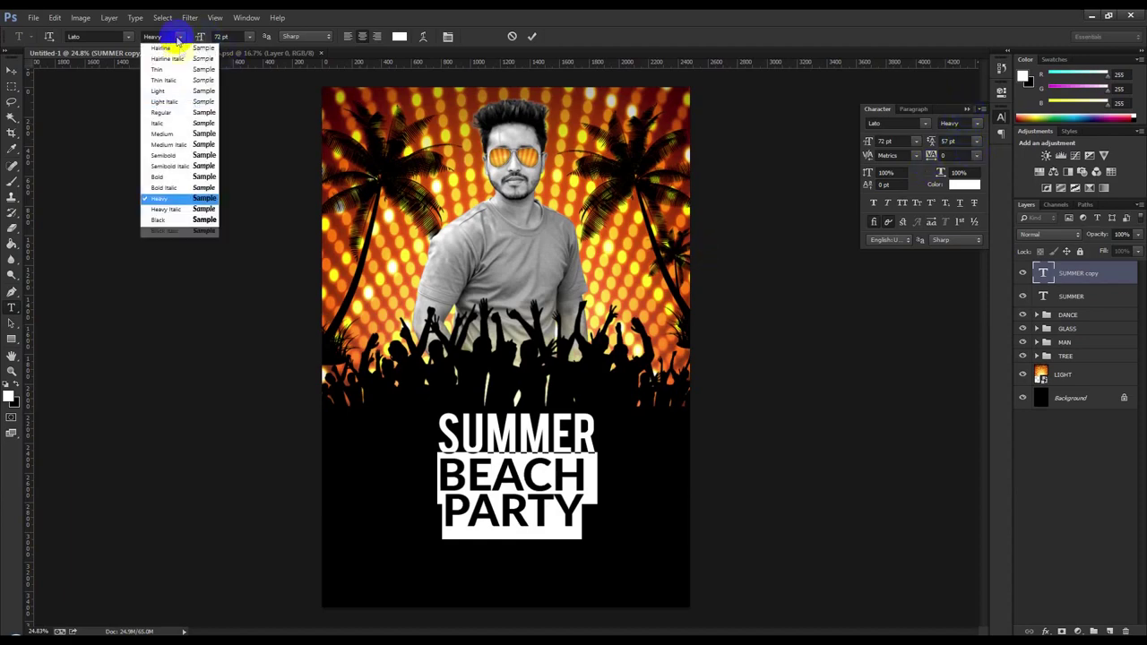
left_click(203, 222)
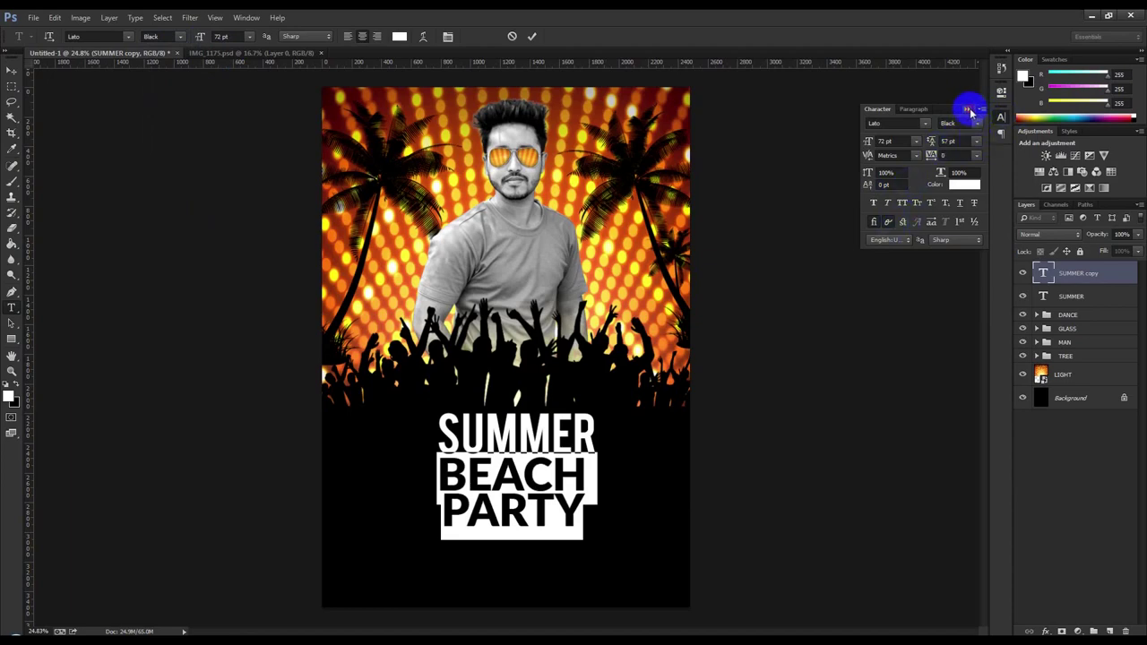
left_click(970, 112)
left_click(531, 37)
- Scale BEACH PARTY up to about 134% and SUMMER down to about 79%
key("v")
key("ctrl+t")
left_click_drag(587, 538, 614, 551)
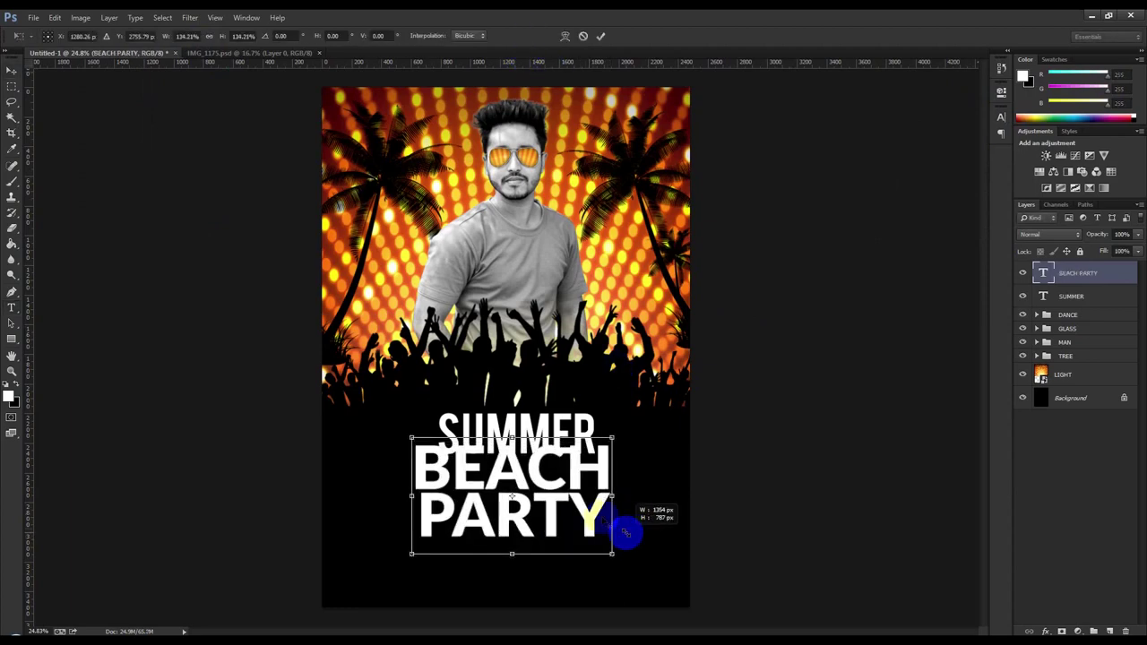
left_click_drag(574, 500, 573, 491)
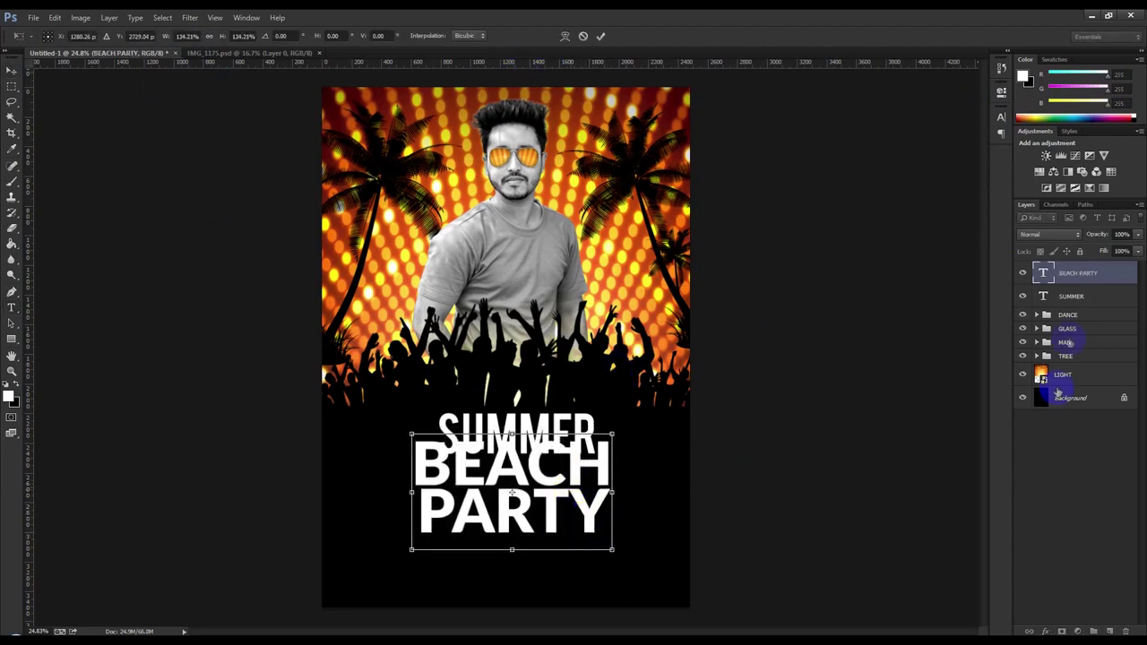
left_click(1073, 296)
key("ctrl+t")
left_click_drag(595, 463, 567, 428)
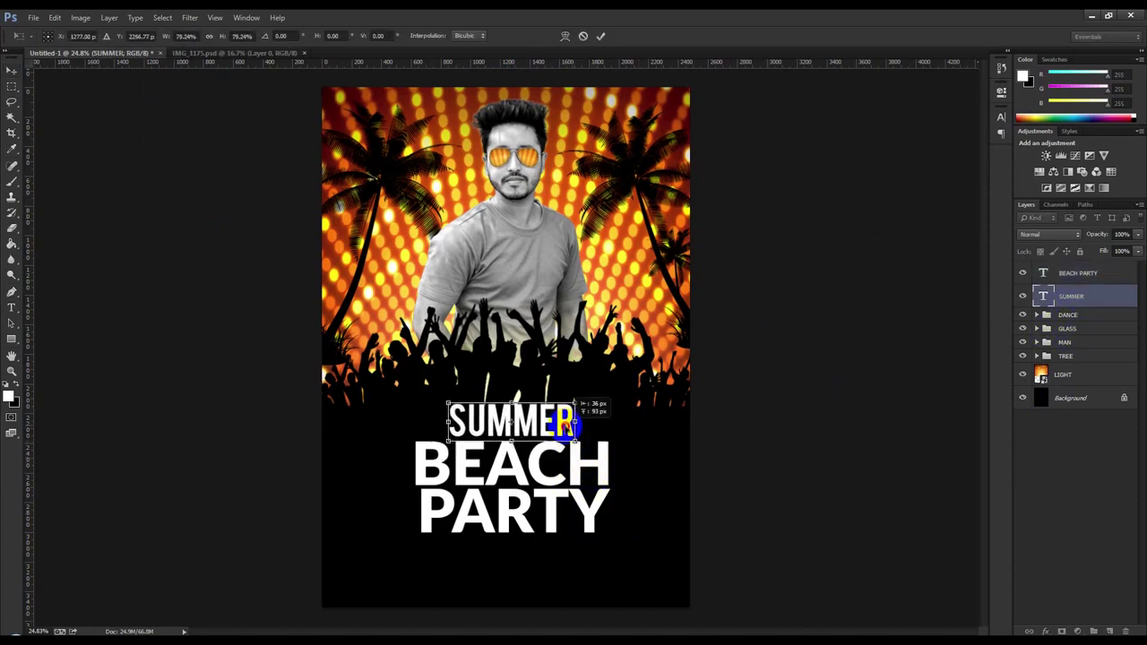
left_click(600, 36)
- Centre SUMMER and BEACH PARTY horizontally on the canvas, then nudge BEACH PARTY up
key("ctrl+a")
left_click(298, 36)
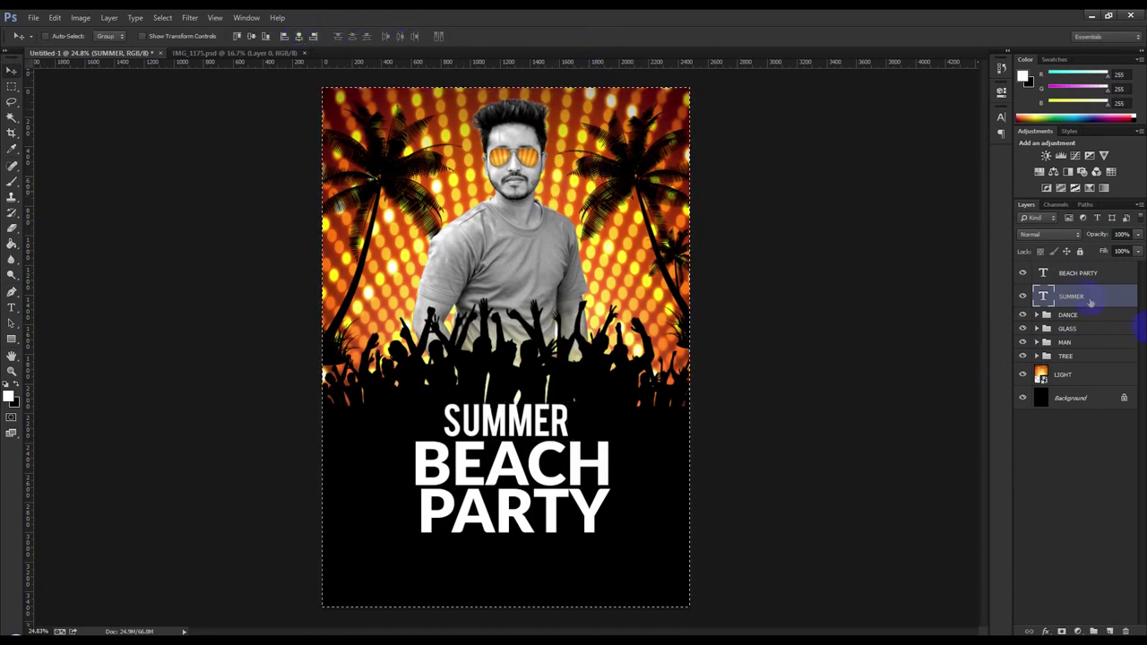
left_click(1075, 273, "shift")
left_click(298, 36)
key("ctrl+d")
key("shift+Up")
key("shift+Up")
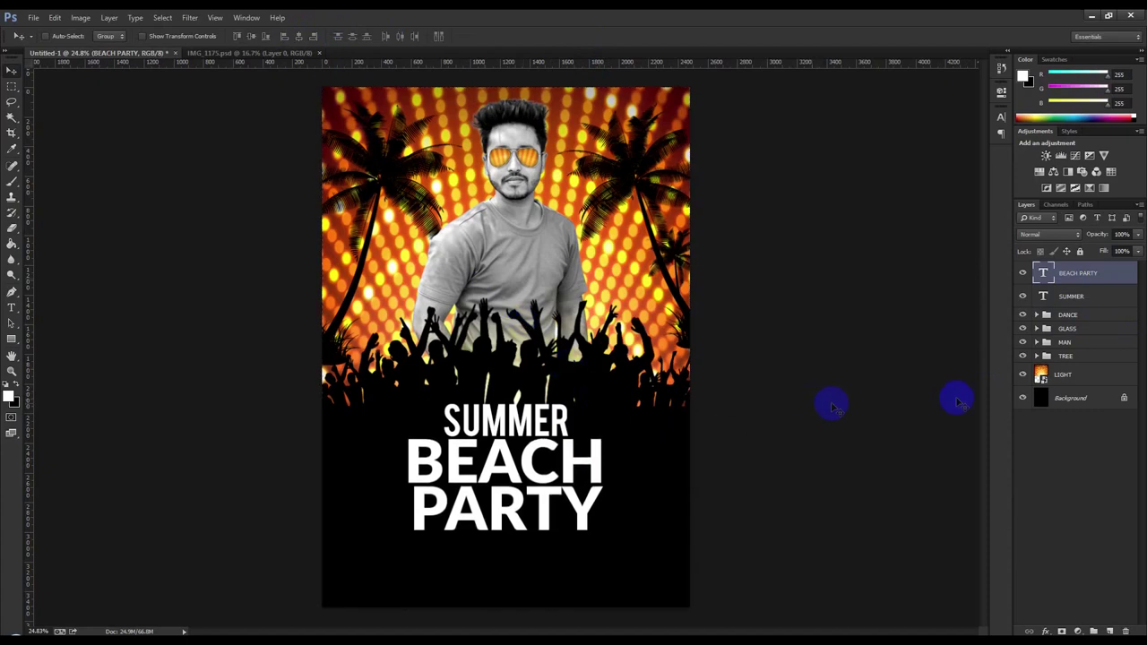
- Reduce the line spacing between BEACH and PARTY and commit the text
double_click(1043, 272)
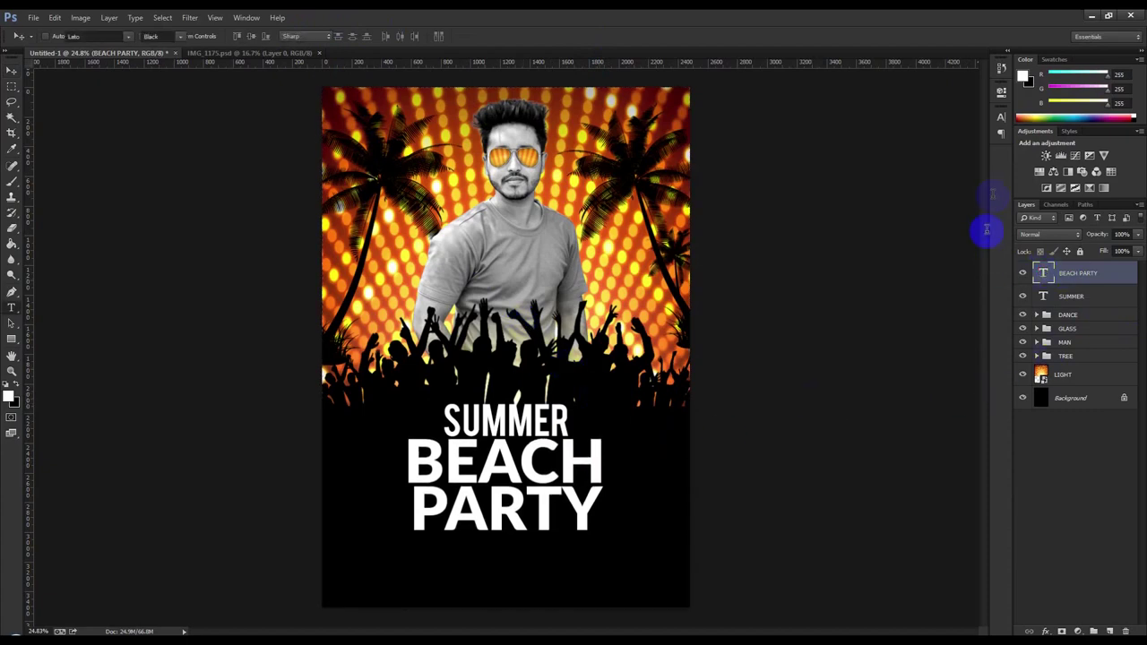
left_click(1001, 117)
left_click_drag(933, 143, 512, 64)
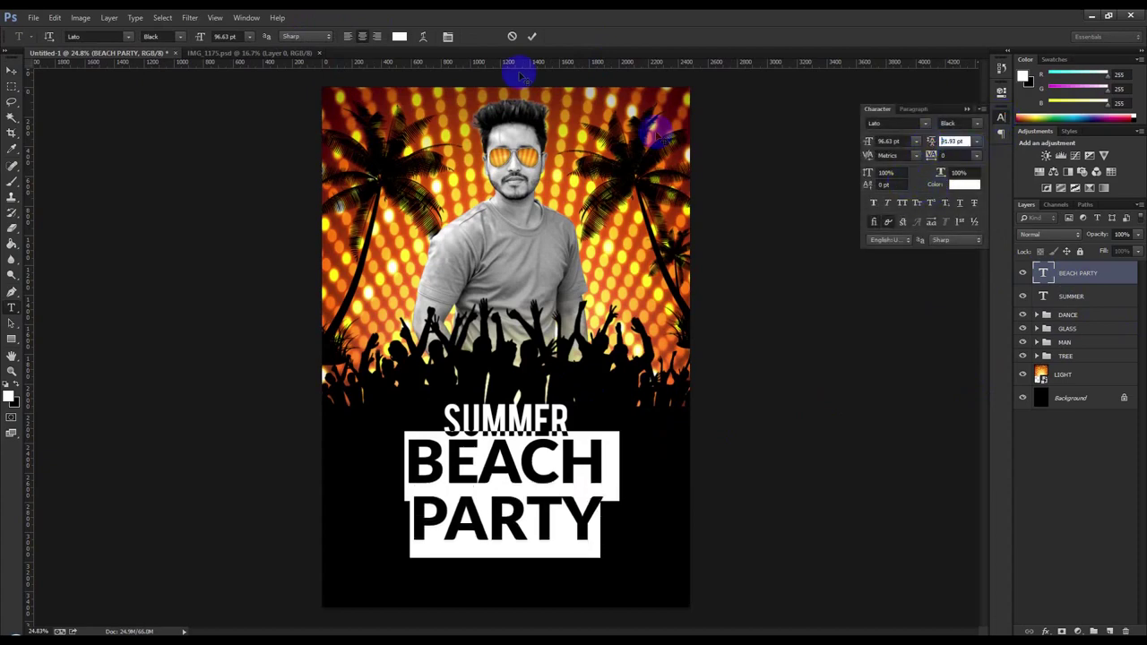
key("Down")
key("Down")
key("Down")
key("Down")
key("Down")
key("Down")
key("Down")
key("Down")
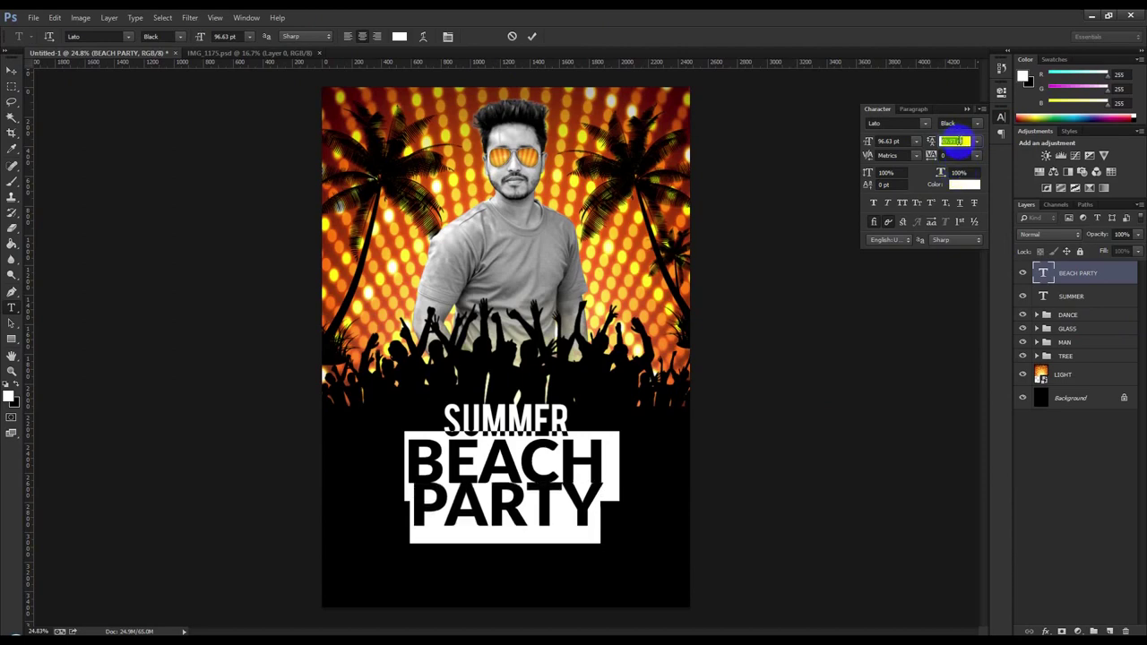
left_click(532, 38)
key("v")
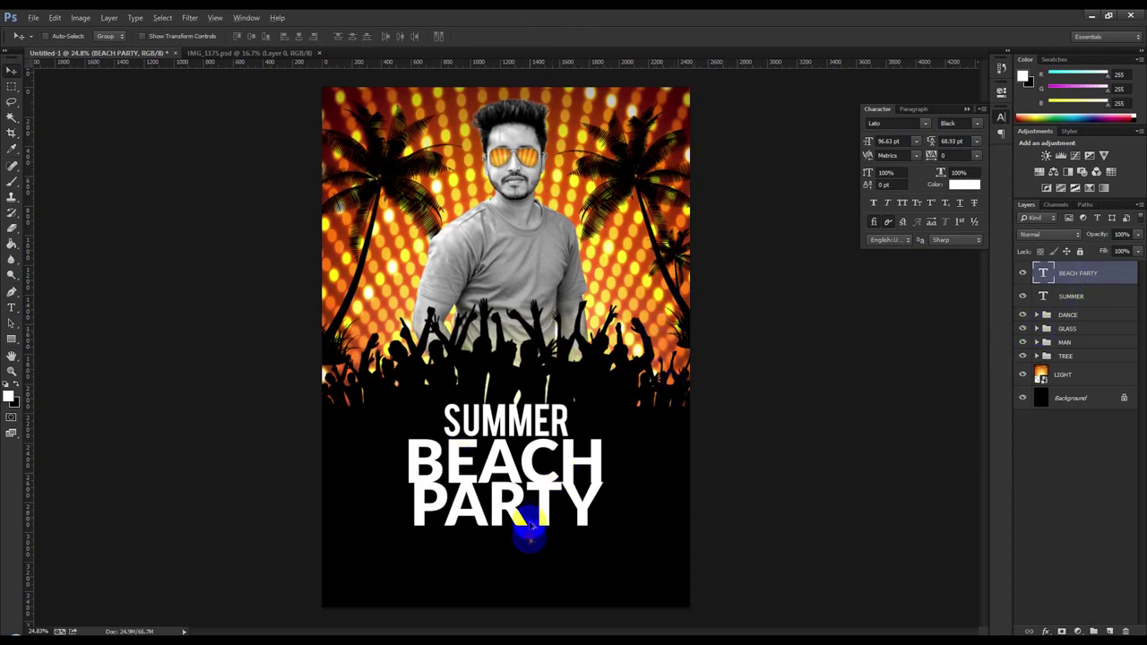
- Duplicate BEACH PARTY just below and replace its text with a row of dots
left_click_drag(526, 529, 525, 566)
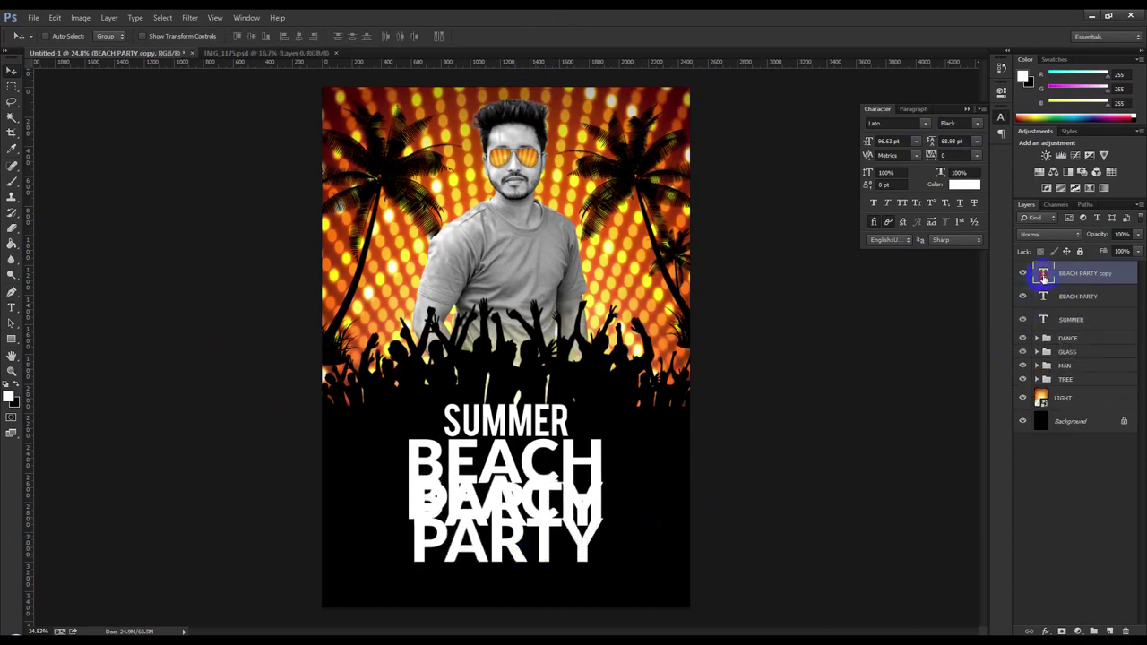
double_click(1042, 276)
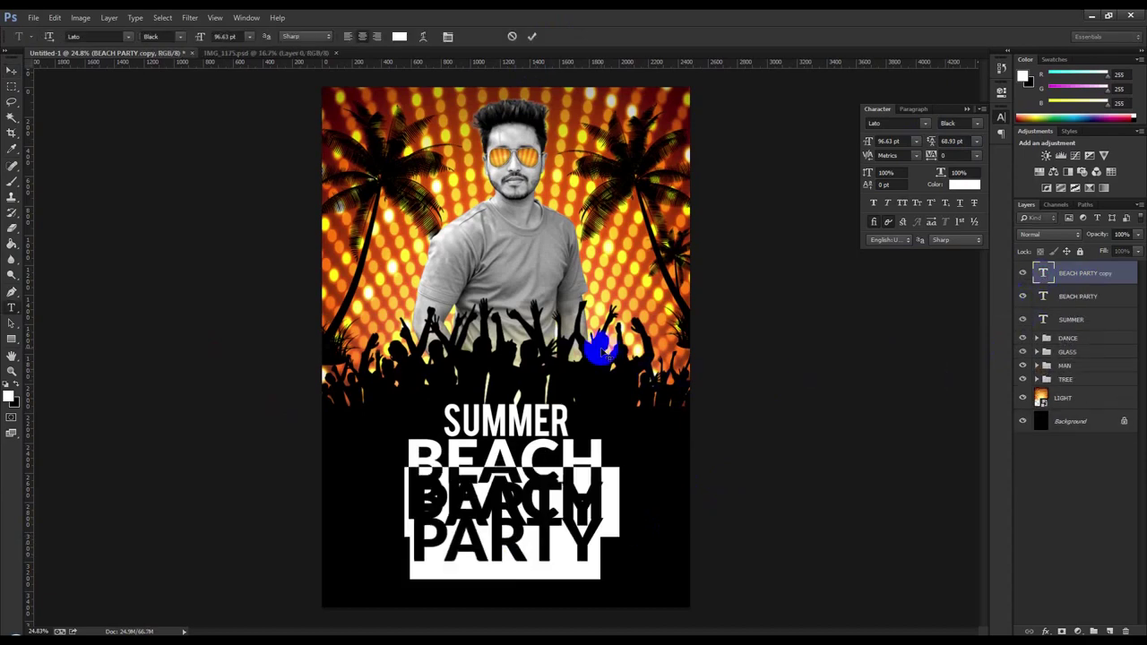
key("BackSpace")
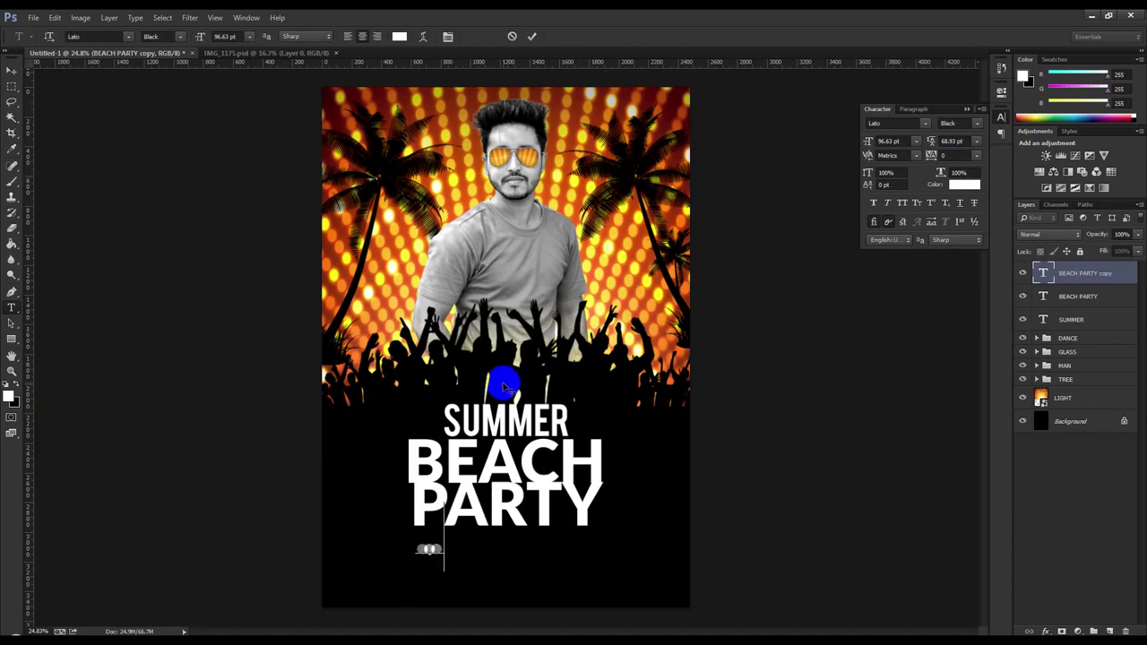
type(".................")
key("ctrl+a")
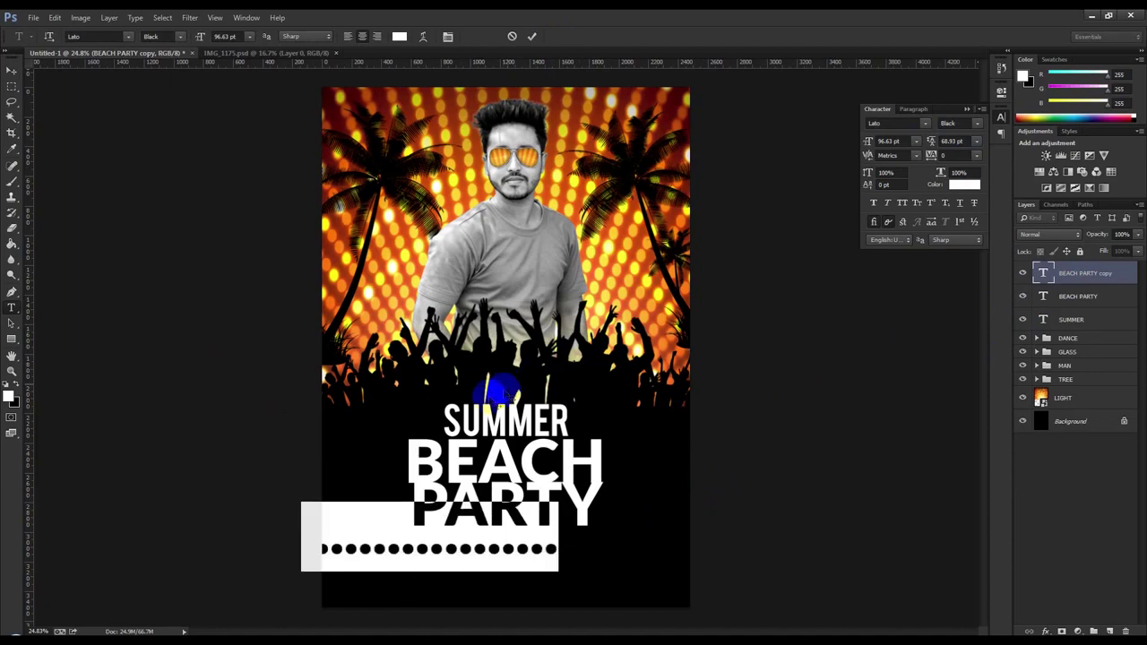
key("alt+Right")
key("alt+Right")
key("alt+Right")
key("alt+Right")
key("alt+Right")
key("alt+Up")
key("alt+Up")
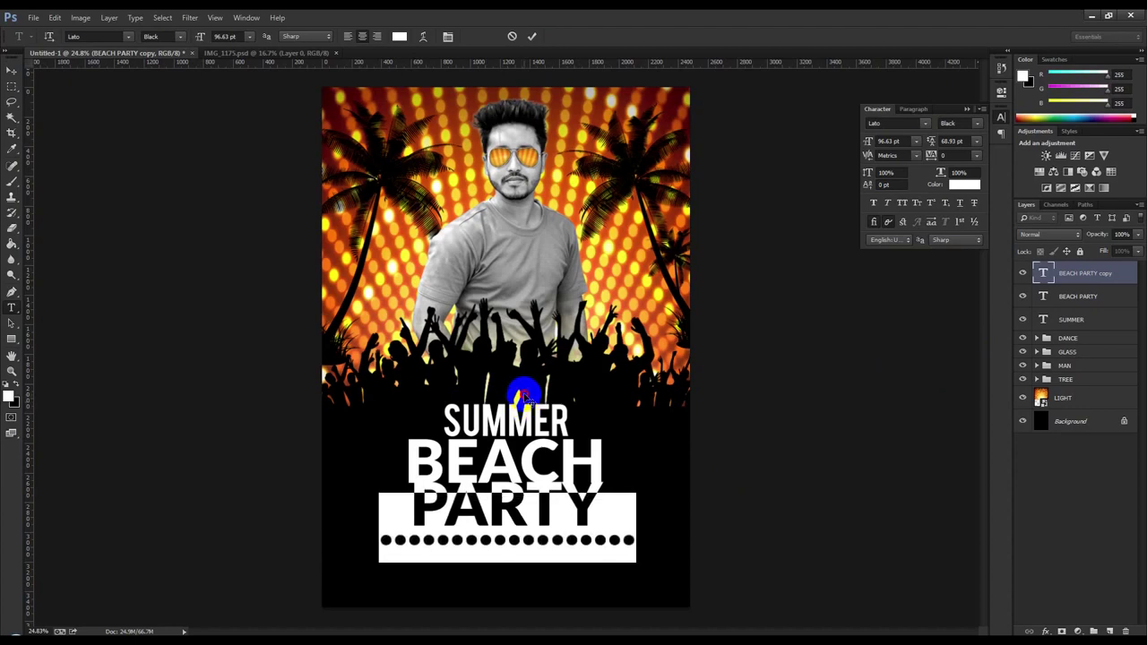
- Size the dots to 60 pt then 30 pt, extending the row with extra periods
left_click(249, 36)
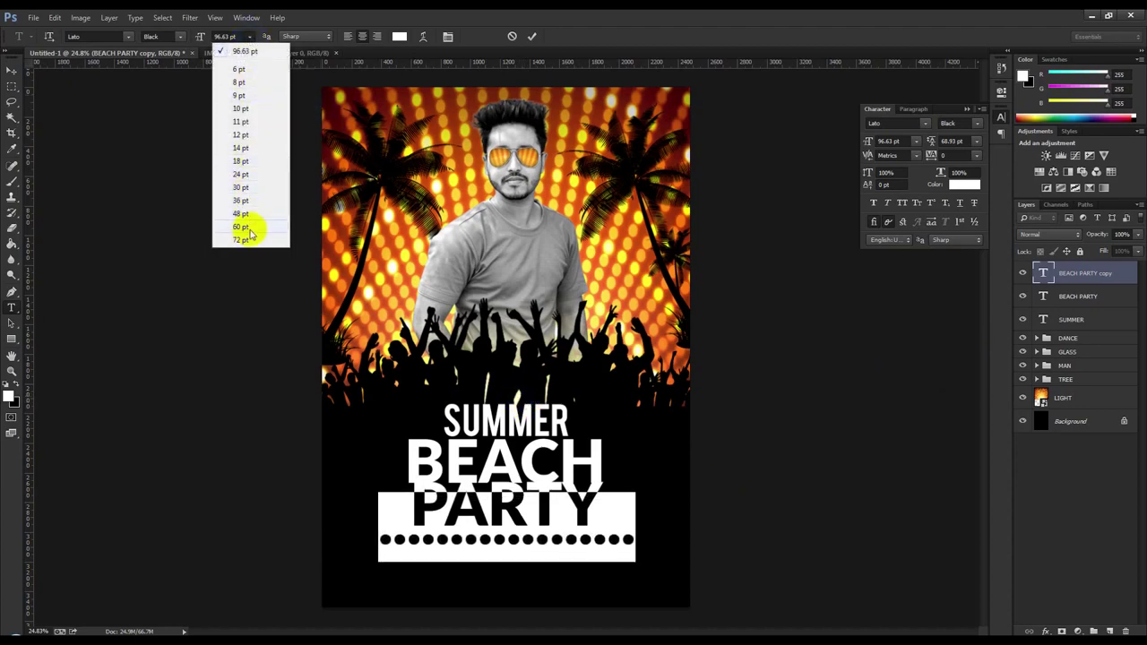
left_click(254, 229)
left_click(589, 541)
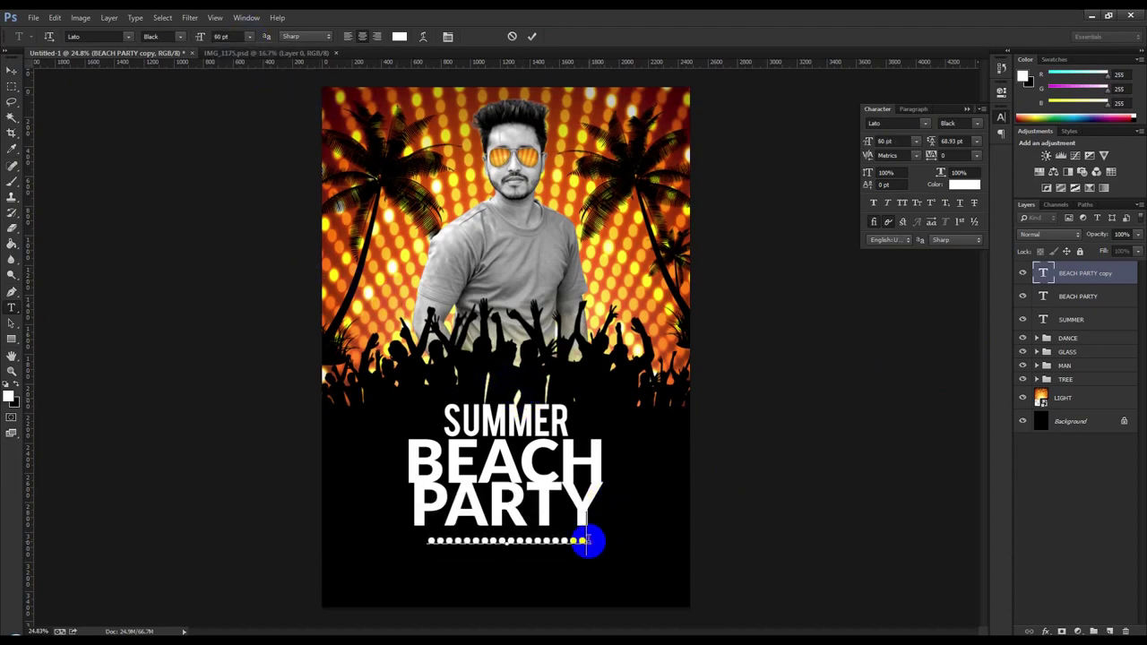
type("......")
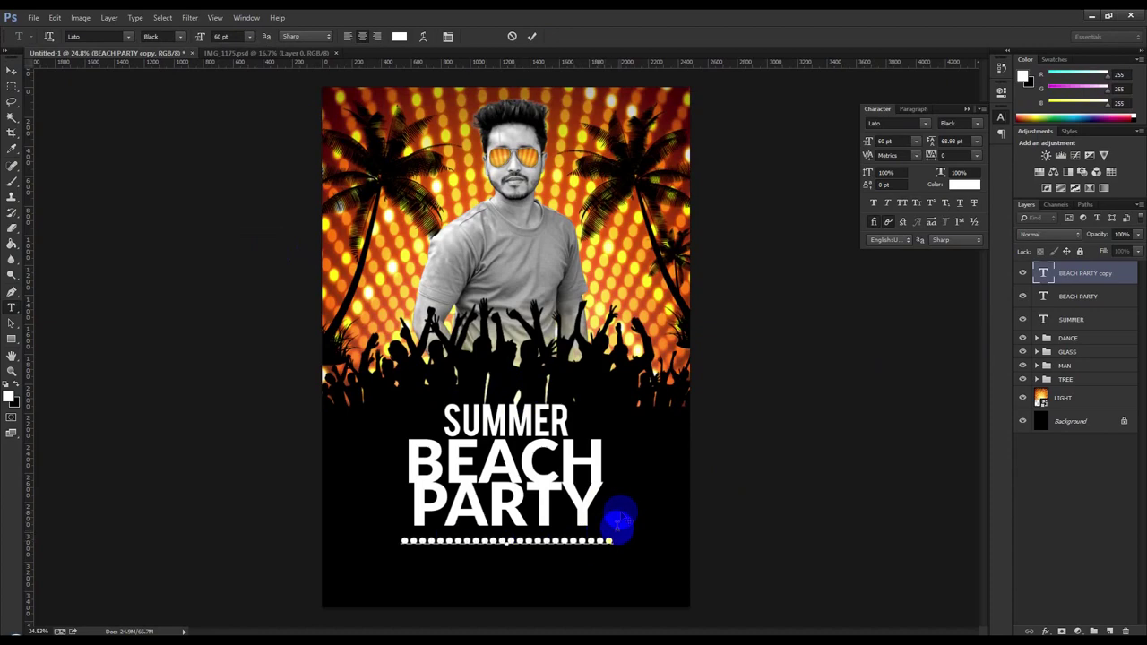
left_click_drag(614, 540, 308, 494)
left_click(249, 36)
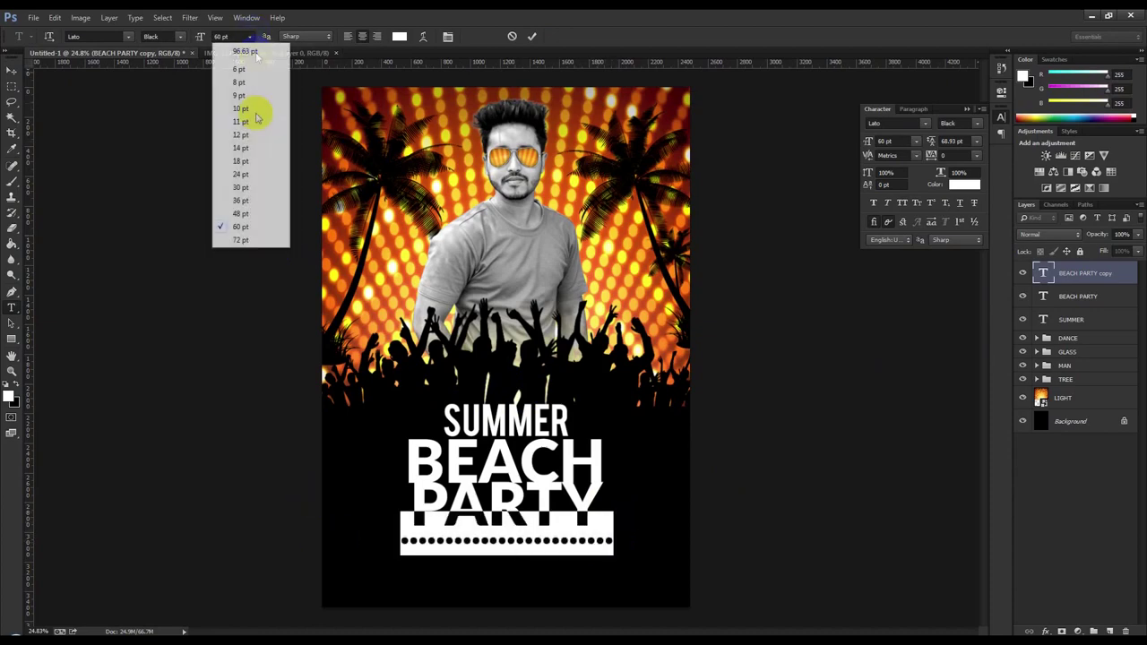
left_click(240, 187)
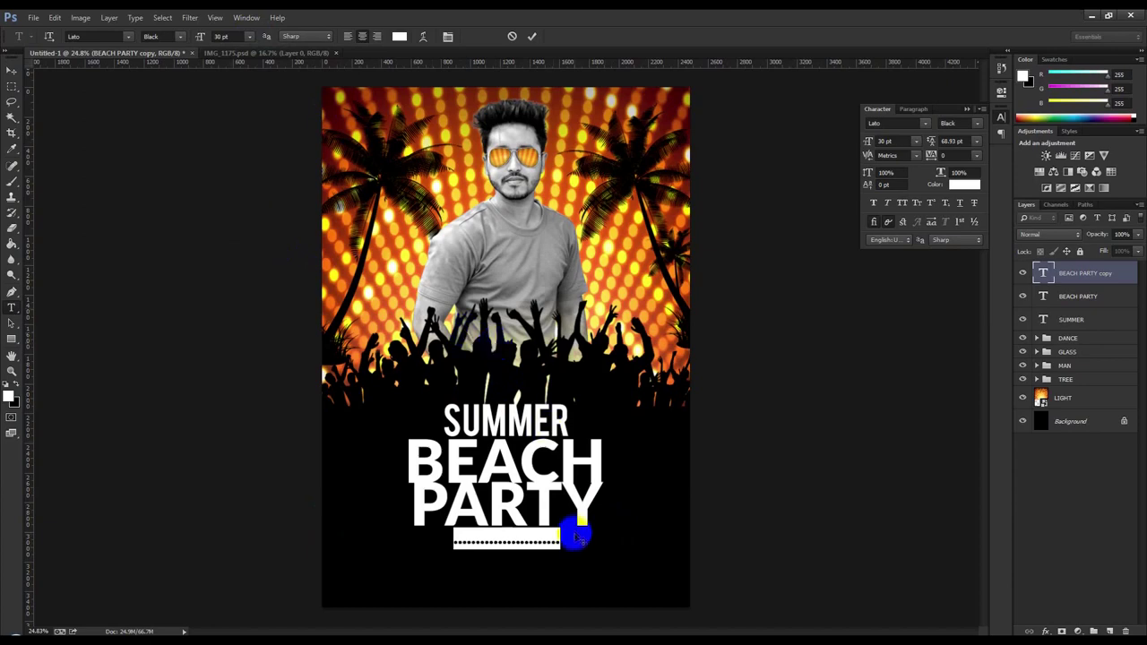
left_click(579, 542)
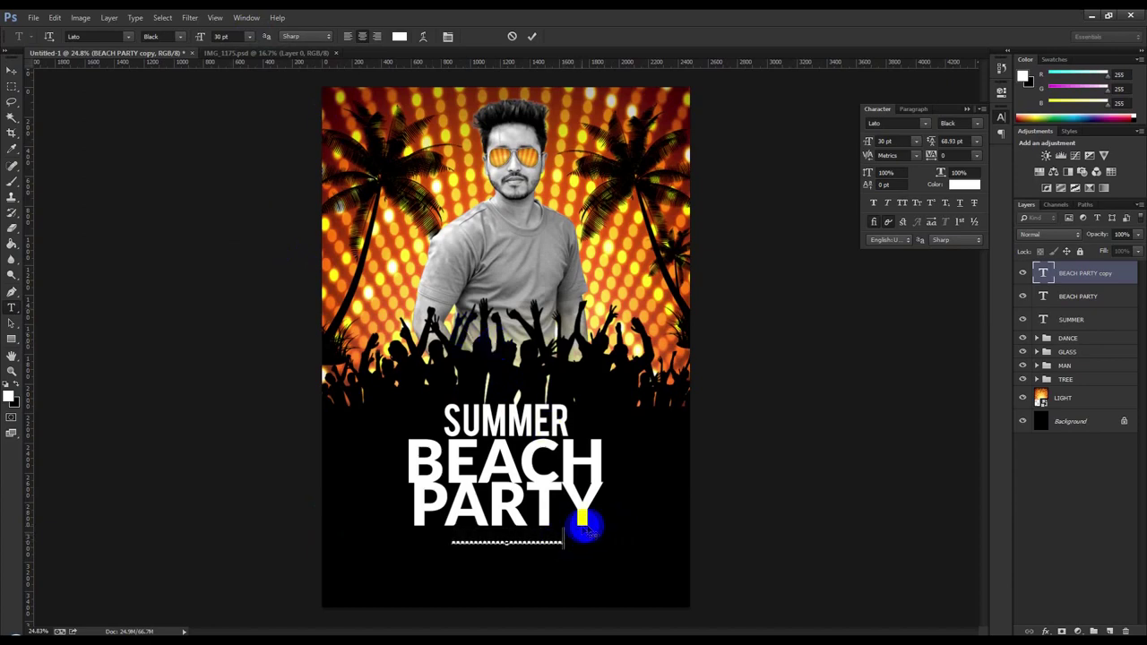
type("........")
- Commit the dotted rule and start editing the BEACH PARTY text
left_click(532, 37)
double_click(1044, 296)
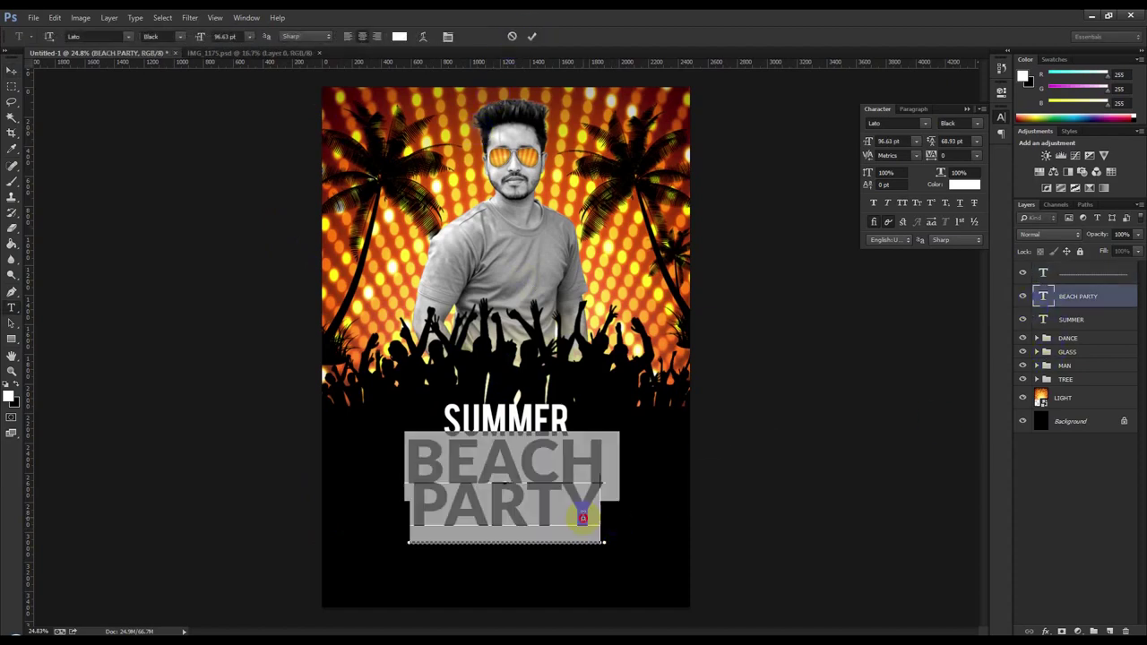
scroll(240, 37, "up", 3)
scroll(240, 36, "up", 3)
scroll(240, 36, "up", 3)
scroll(240, 37, "up", 3)
scroll(240, 37, "down", 2)
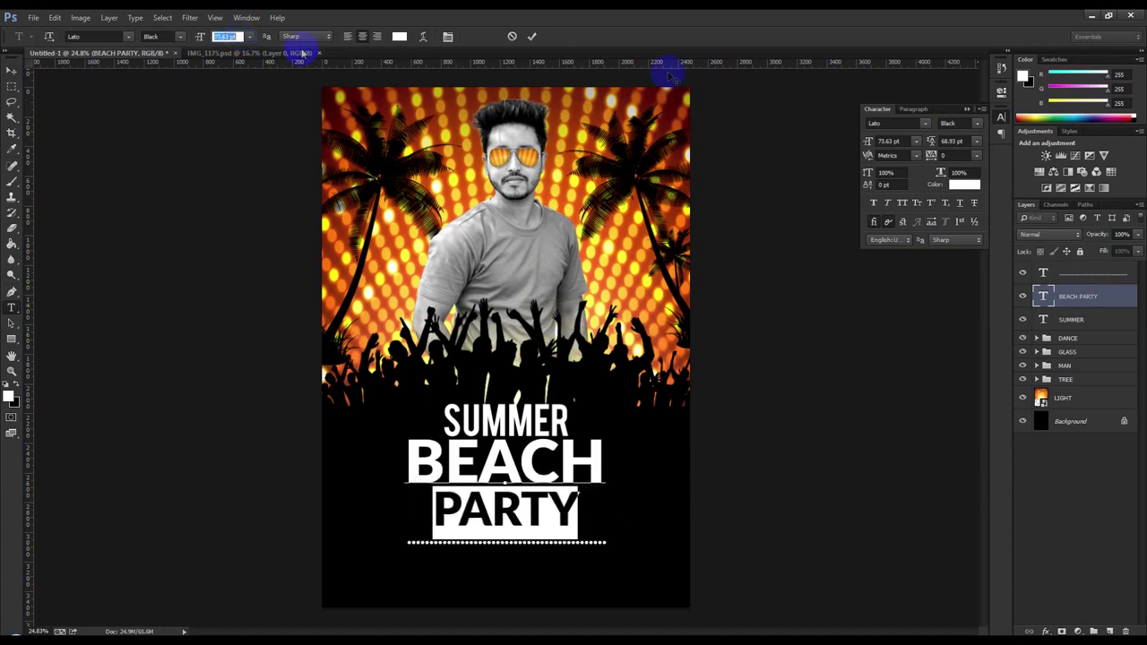
- Shrink PARTY and tighten its leading, then move the dotted rule up beneath it
left_click_drag(933, 143, 926, 148)
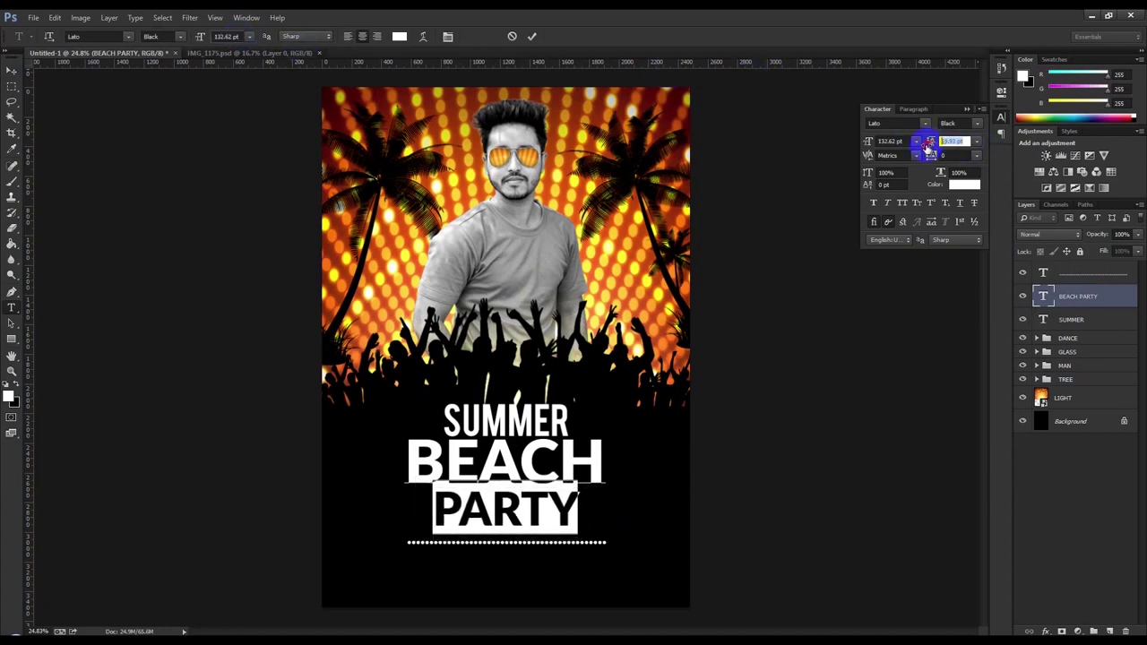
mouse_move(926, 146)
left_mouse_down()
mouse_move(945, 150)
mouse_move(905, 152)
left_mouse_up()
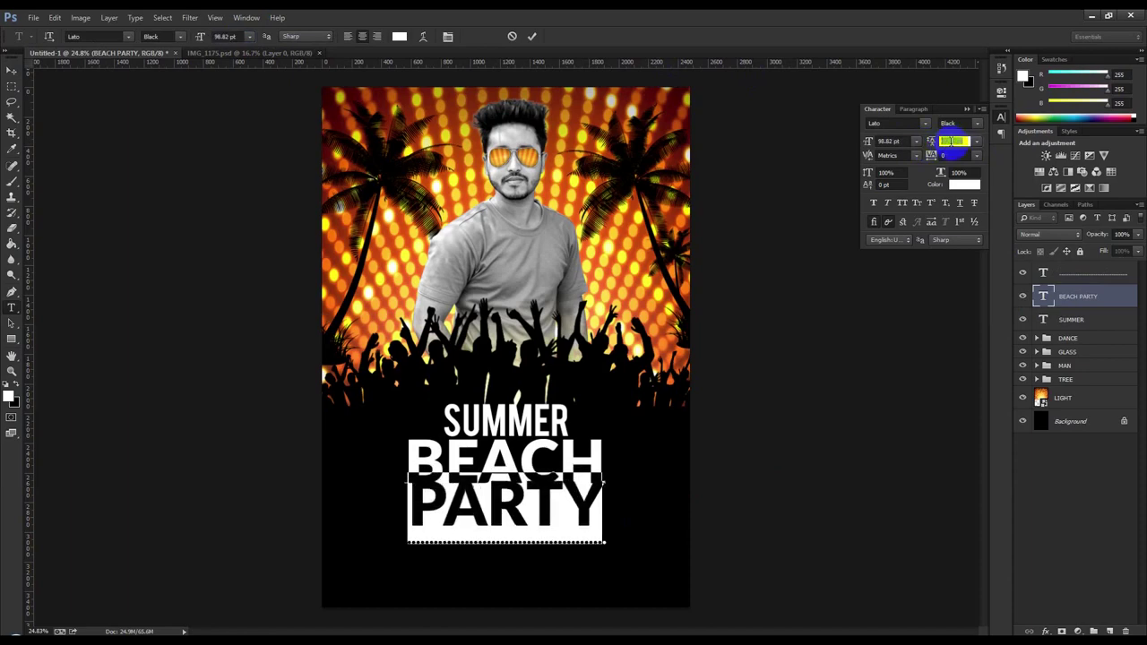
mouse_move(905, 151)
left_mouse_down()
mouse_move(893, 145)
mouse_move(949, 141)
left_mouse_up()
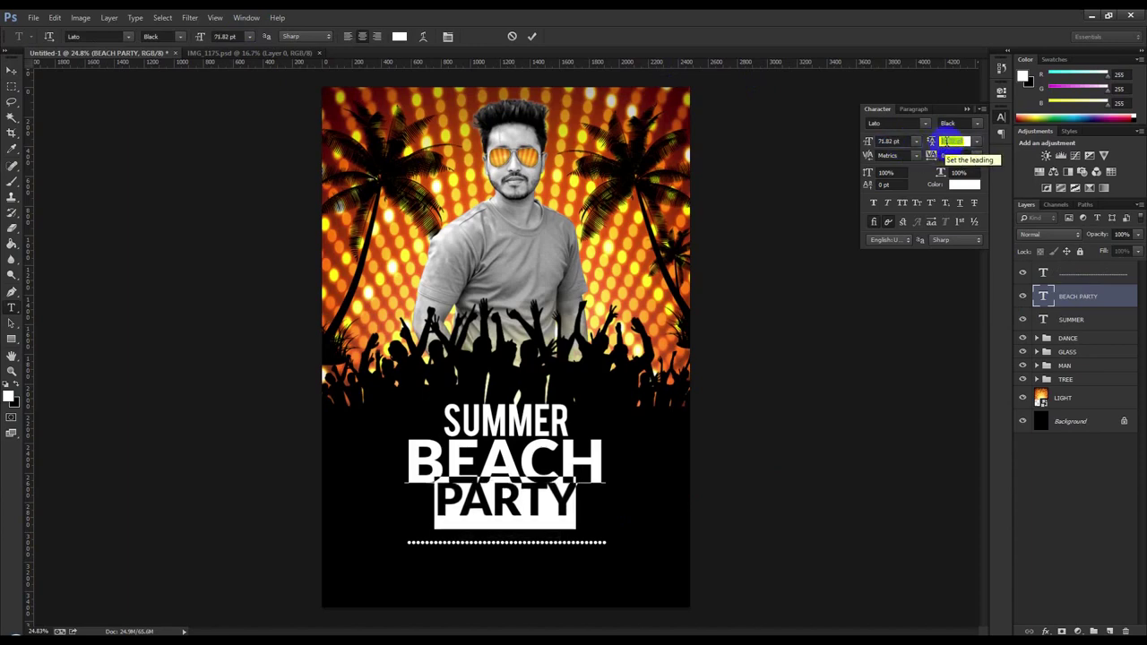
left_click(532, 36)
key("v")
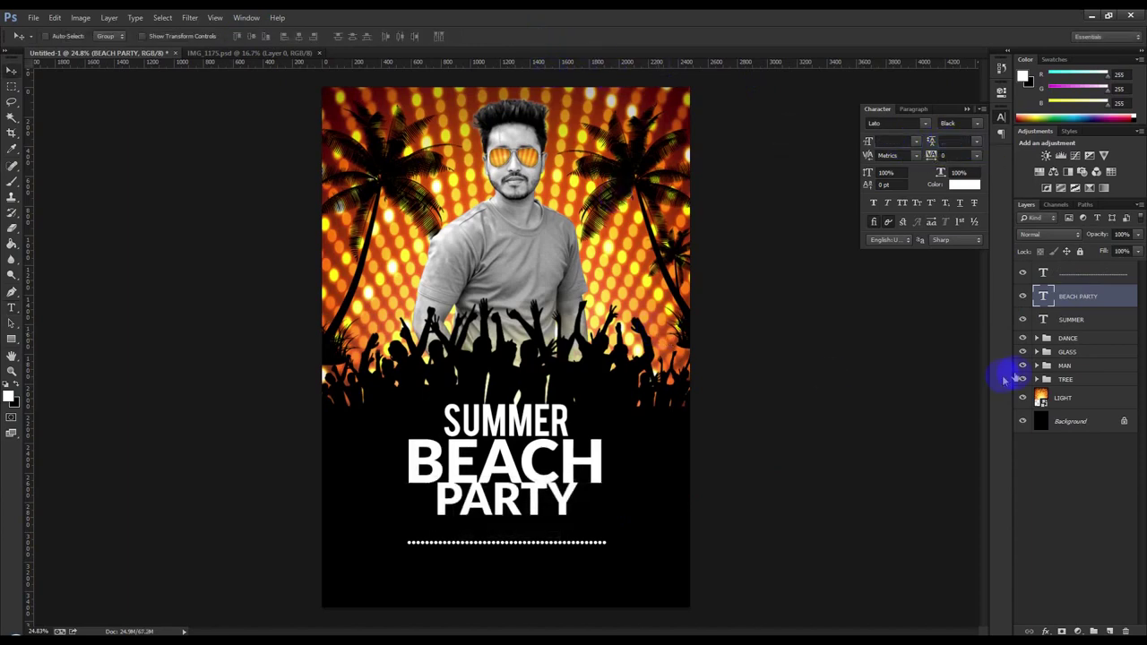
left_click(1063, 280)
mouse_move(622, 528)
left_mouse_down()
mouse_move(622, 512)
mouse_move(622, 572)
mouse_move(665, 538)
left_mouse_up()
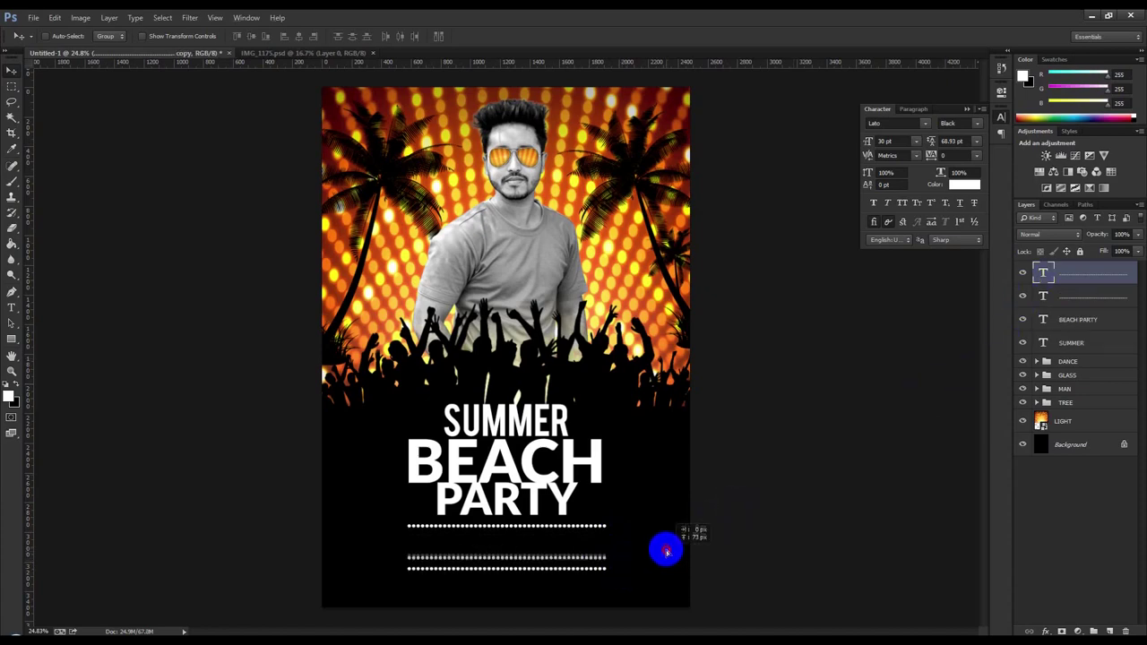
- Replace the middle dotted rule's text with FRIDAY and the date JULY 27TH 2017
double_click(1042, 273)
type("FRIDAY")
type("JULY")
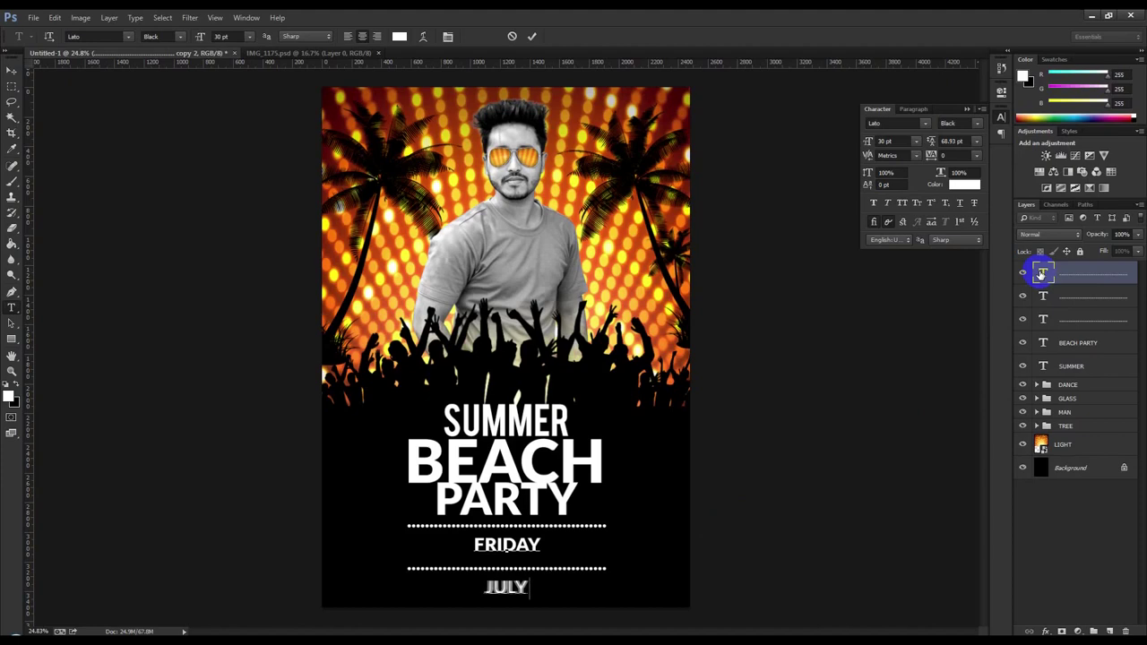
type("27")
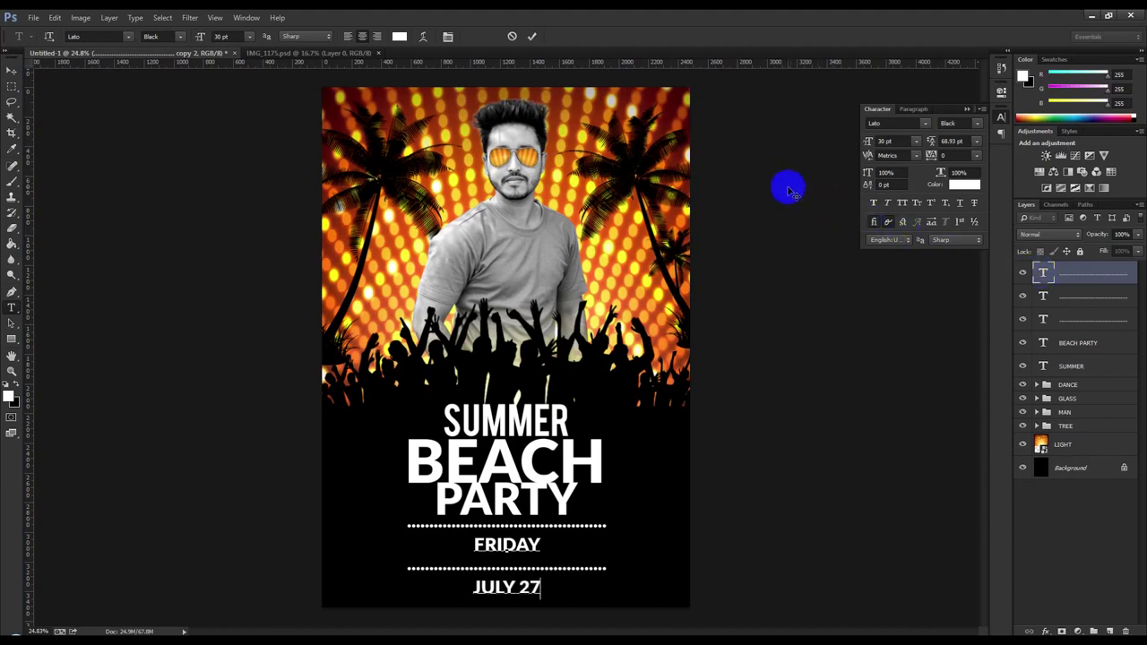
type("th=")
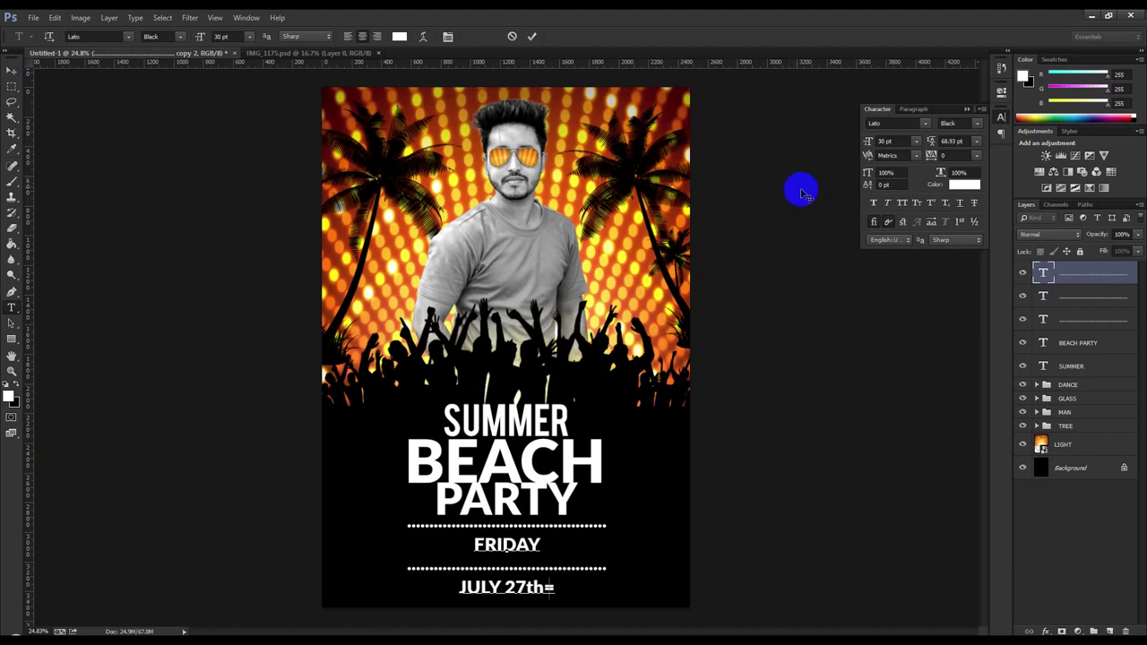
key("BackSpace")
key("BackSpace")
type("TH")
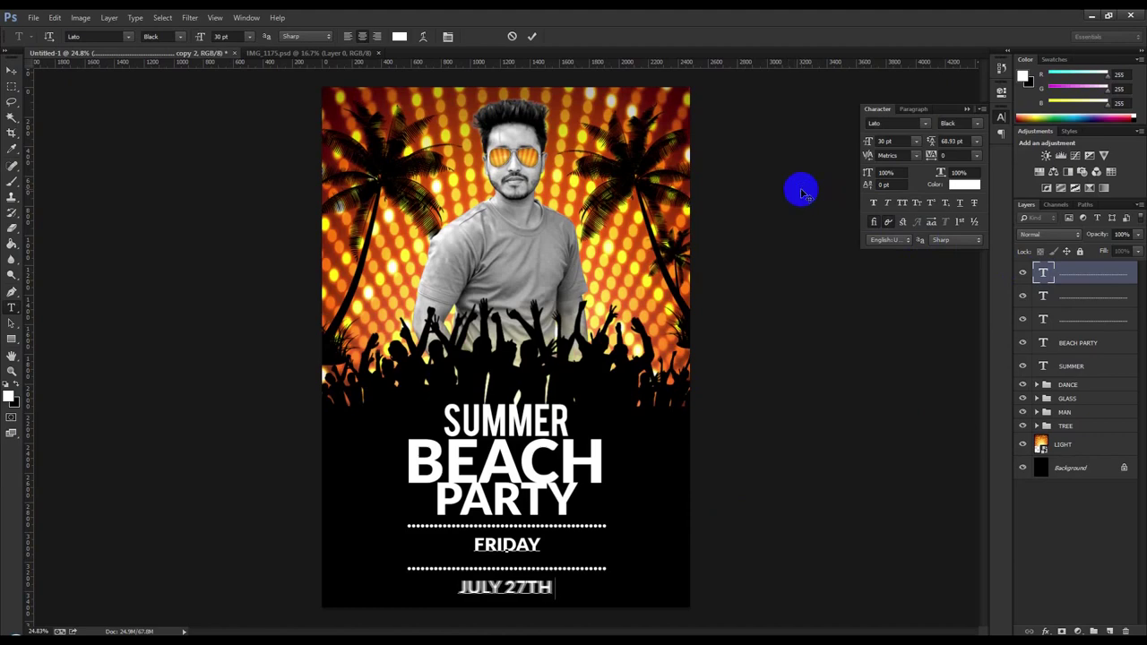
type(" 2017")
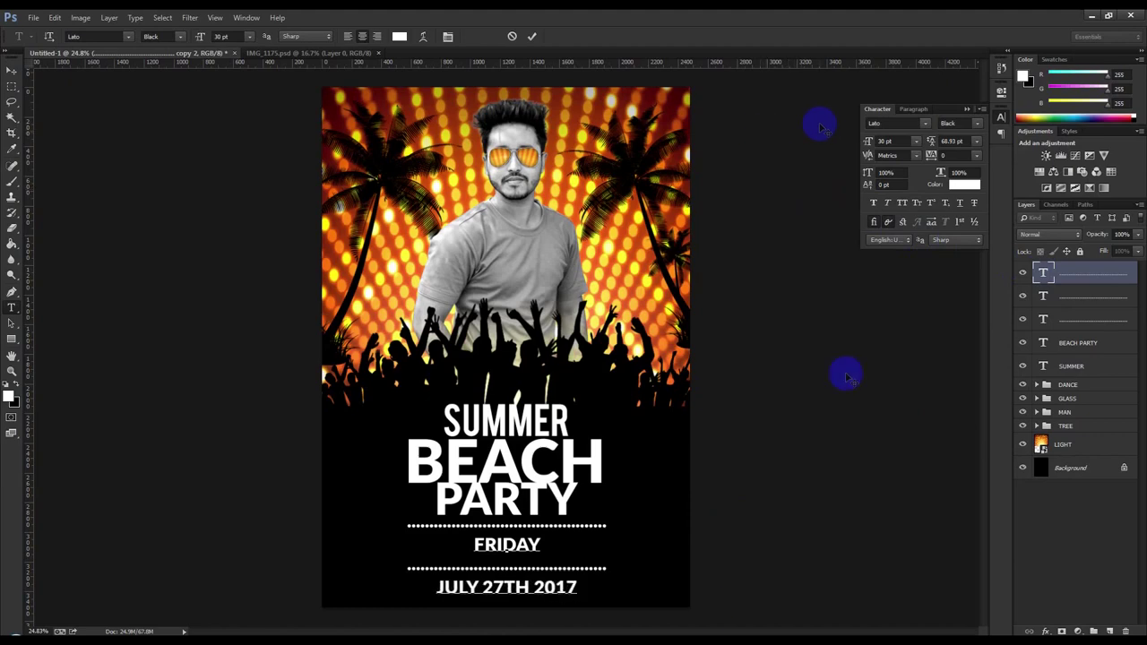
left_click_drag(529, 587, 504, 588)
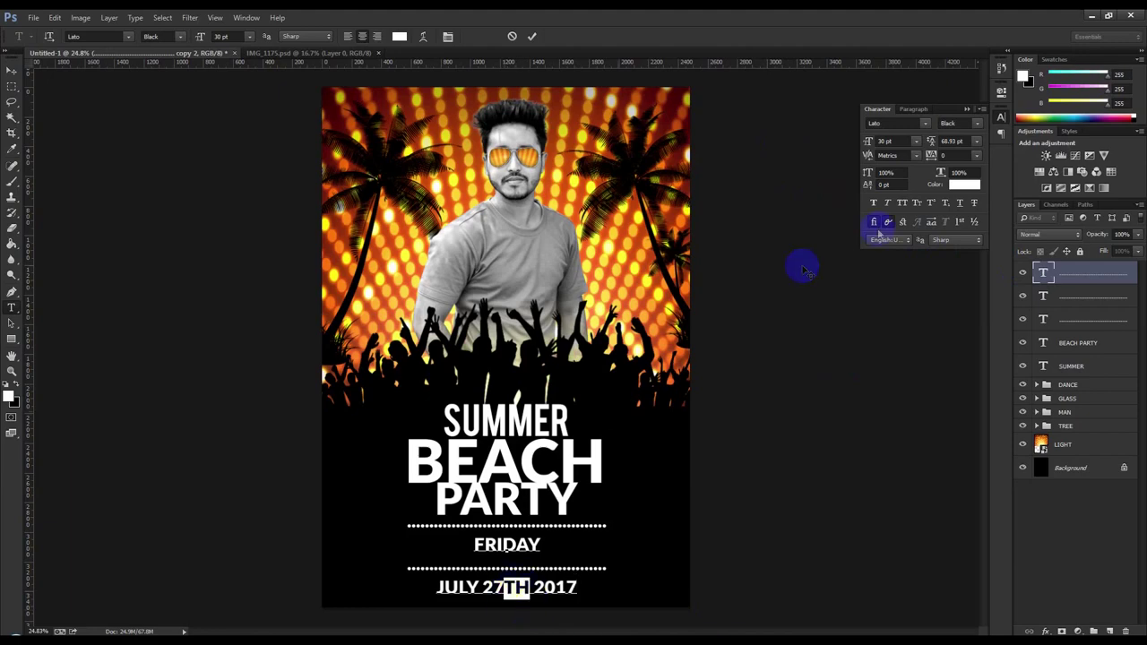
- Make TH a superscript and set JULY in Lato Light
left_click(932, 204)
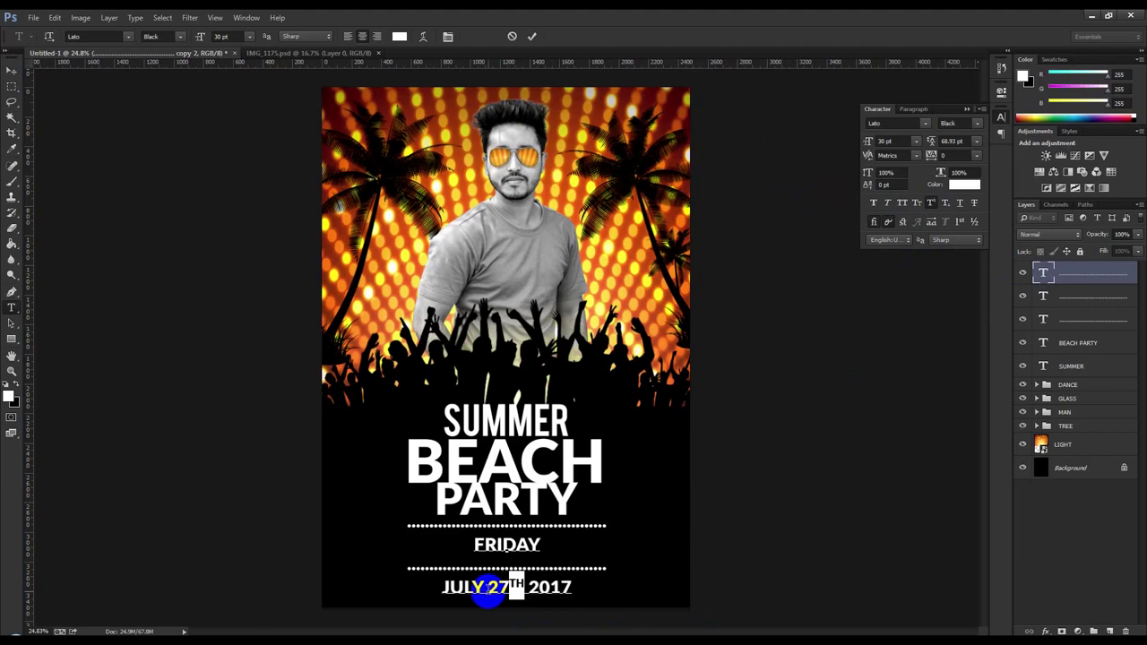
left_click(489, 592)
left_click(422, 594, "shift")
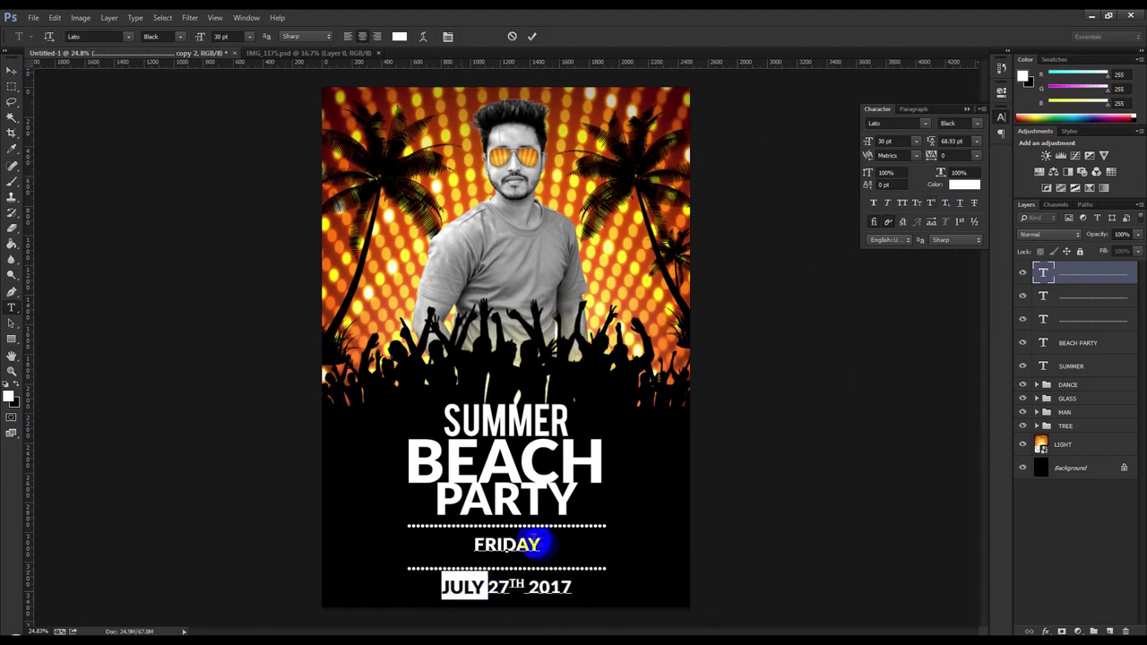
left_click(491, 591)
left_click(366, 583, "shift")
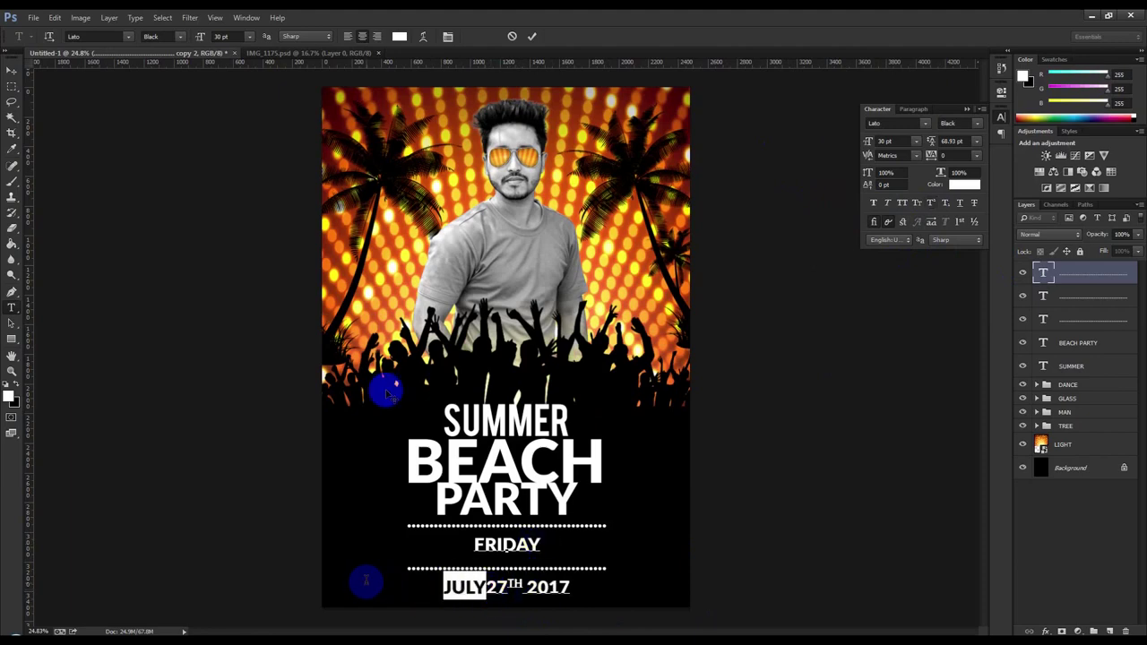
left_click(182, 38)
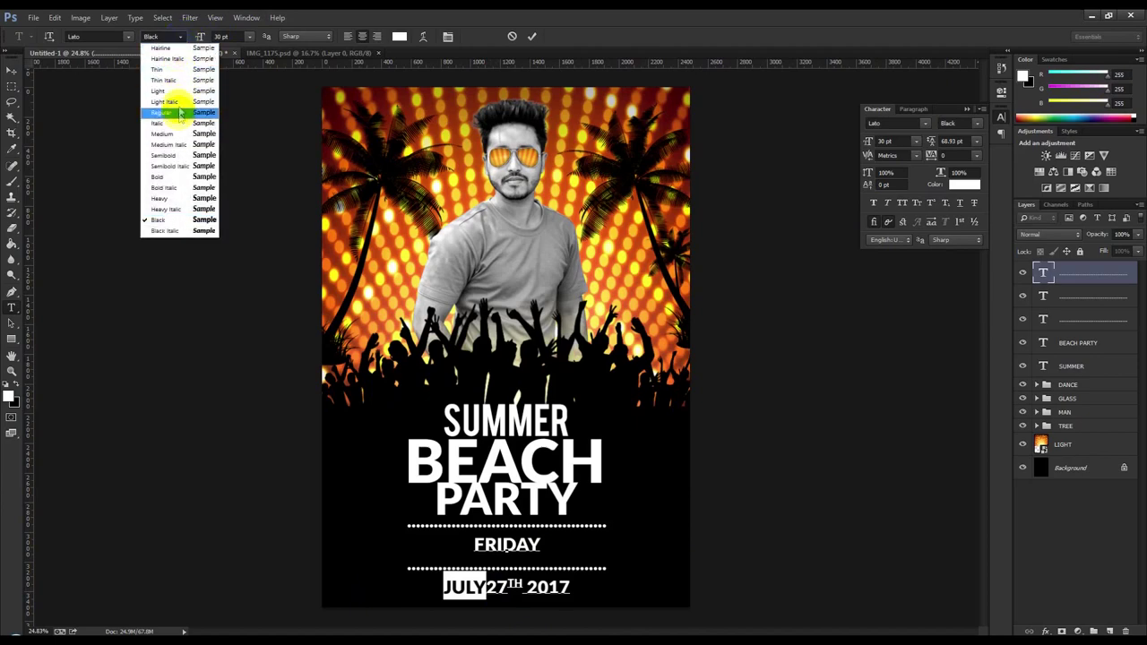
left_click(178, 94)
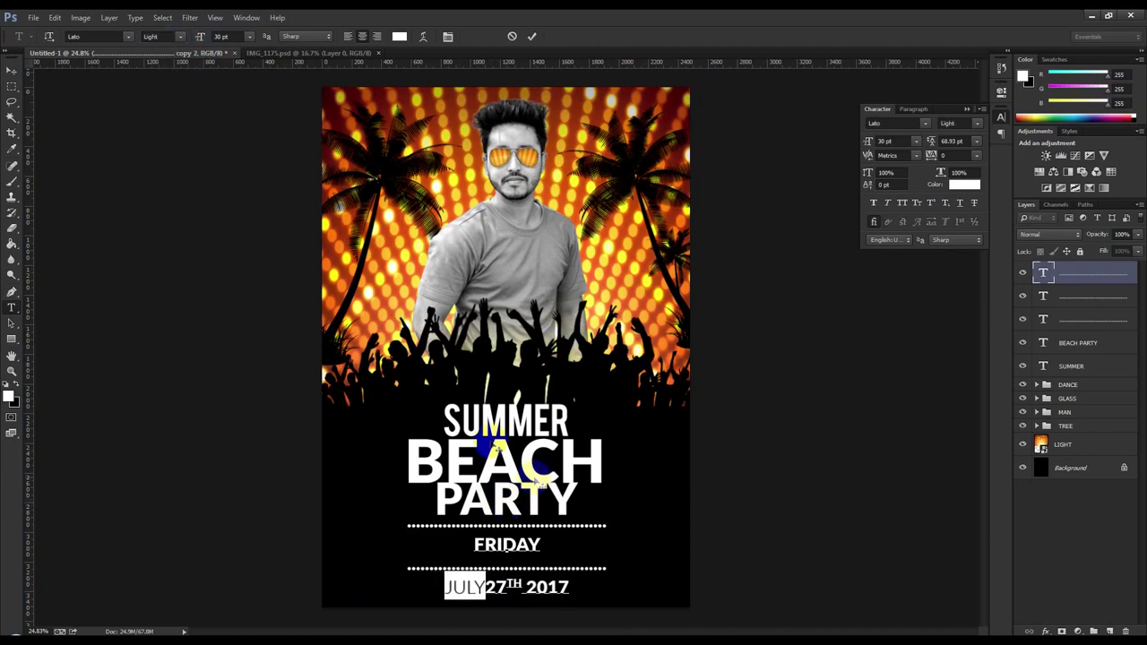
left_click(14, 71)
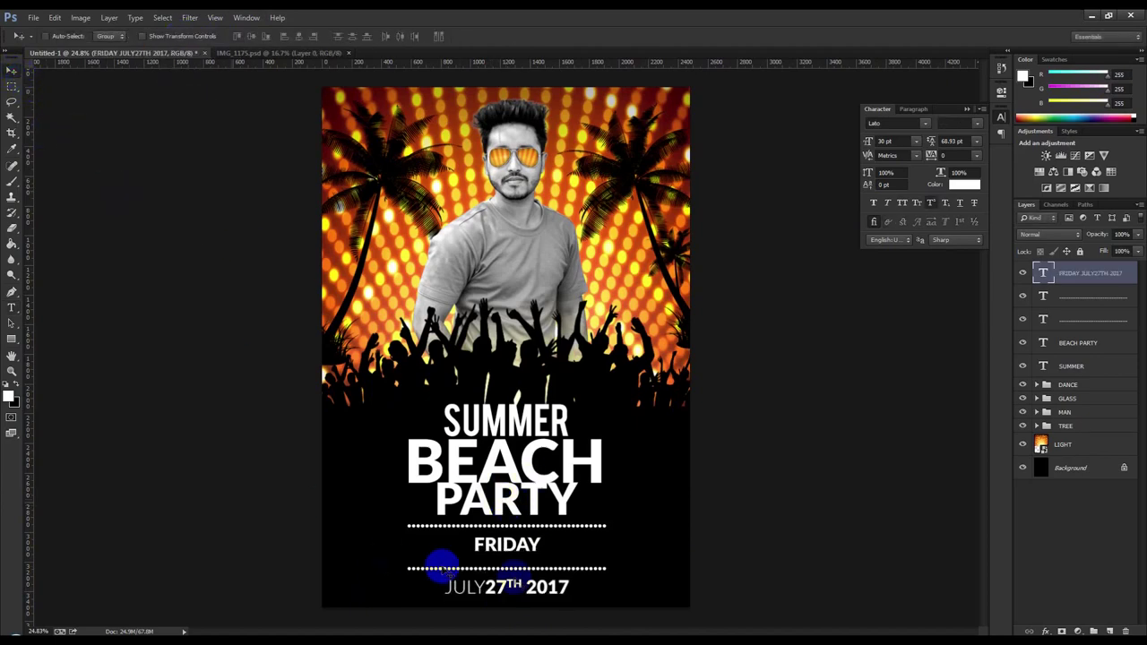
- Set the FRIDAY and date leading to 30 pt and reposition the block and lower dotted rule
left_click_drag(519, 587, 520, 565)
left_click(1041, 448)
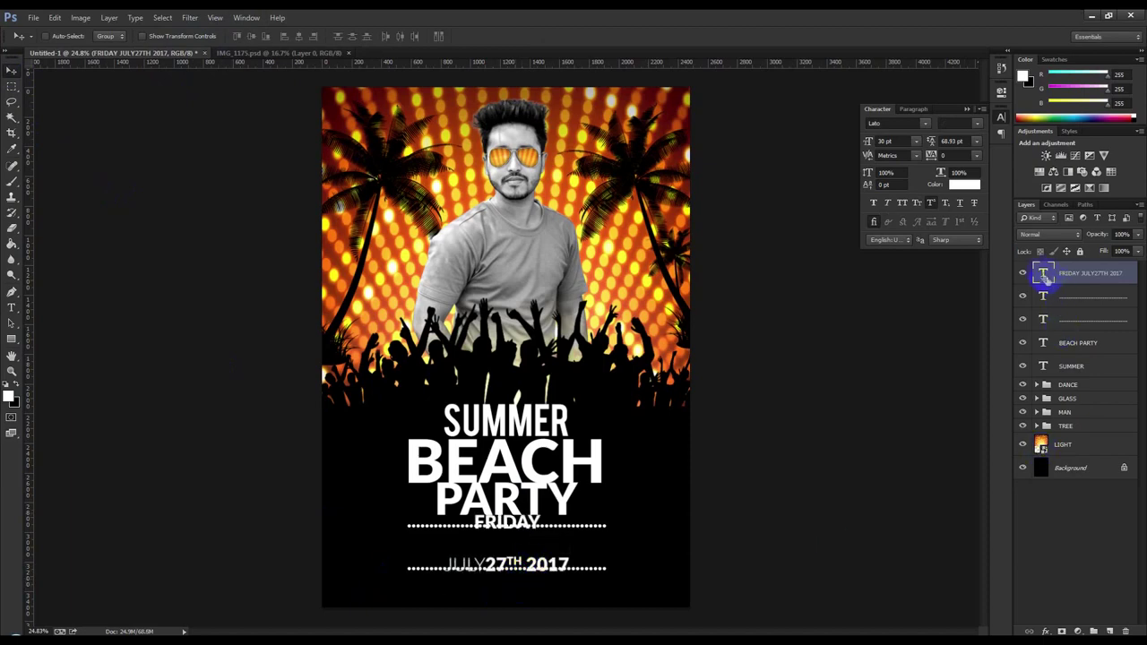
double_click(1042, 276)
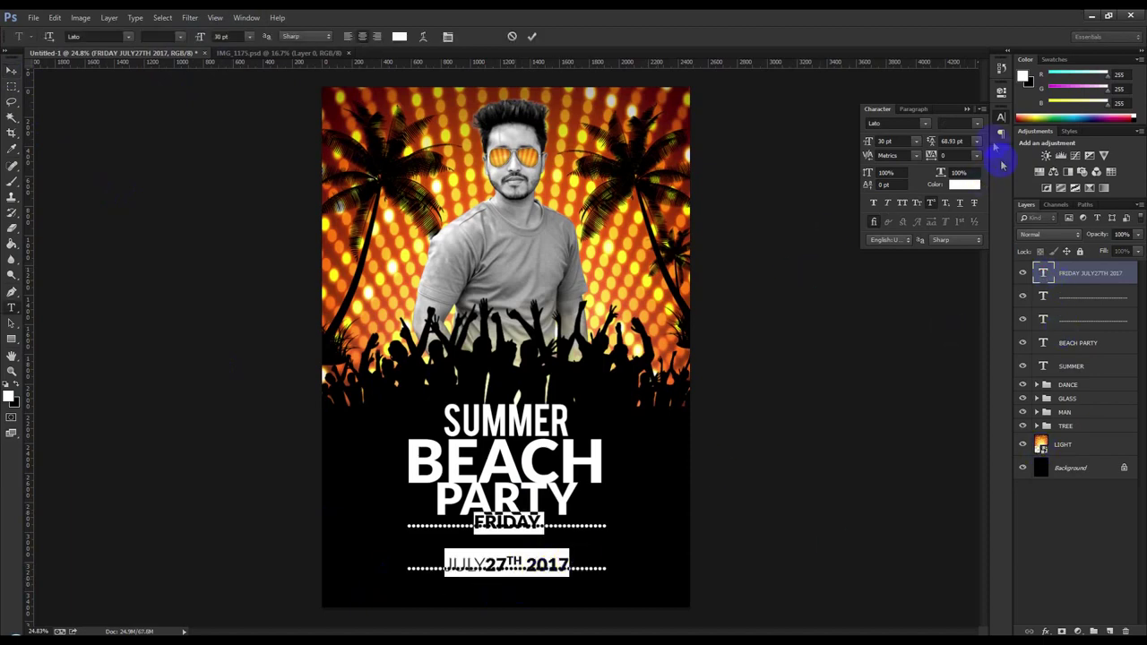
left_click(976, 143)
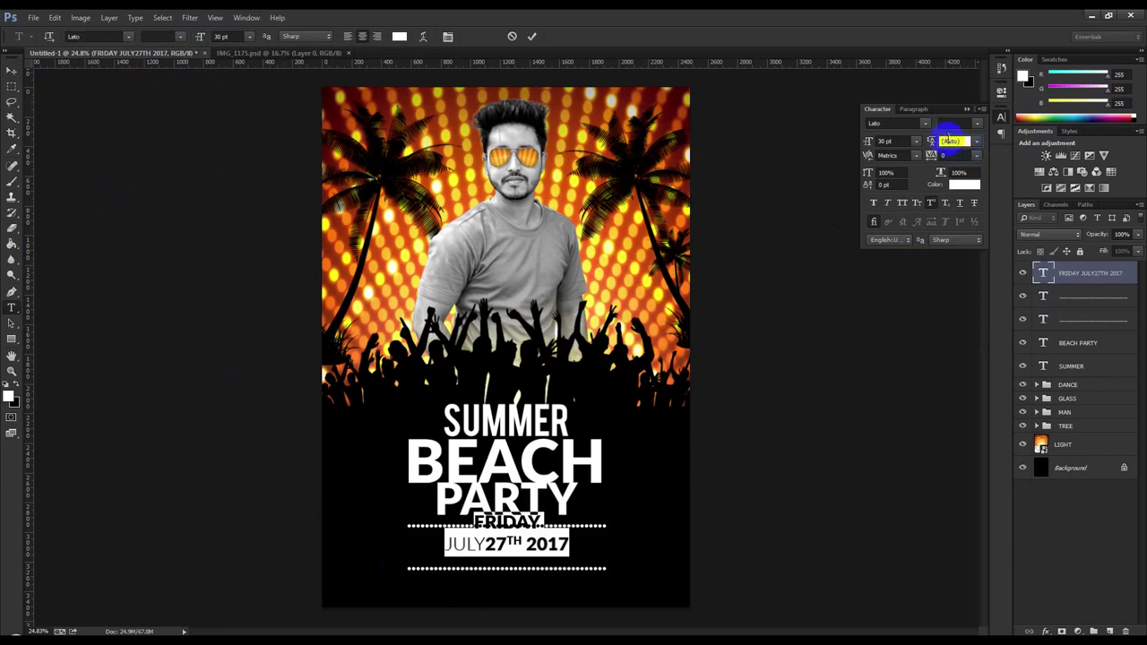
key("Down")
key("Down")
key("Down")
key("Down")
key("Down")
key("Up")
key("Up")
key("Up")
key("Up")
key("Up")
key("Up")
key("Up")
key("Up")
left_click(532, 36)
key("v")
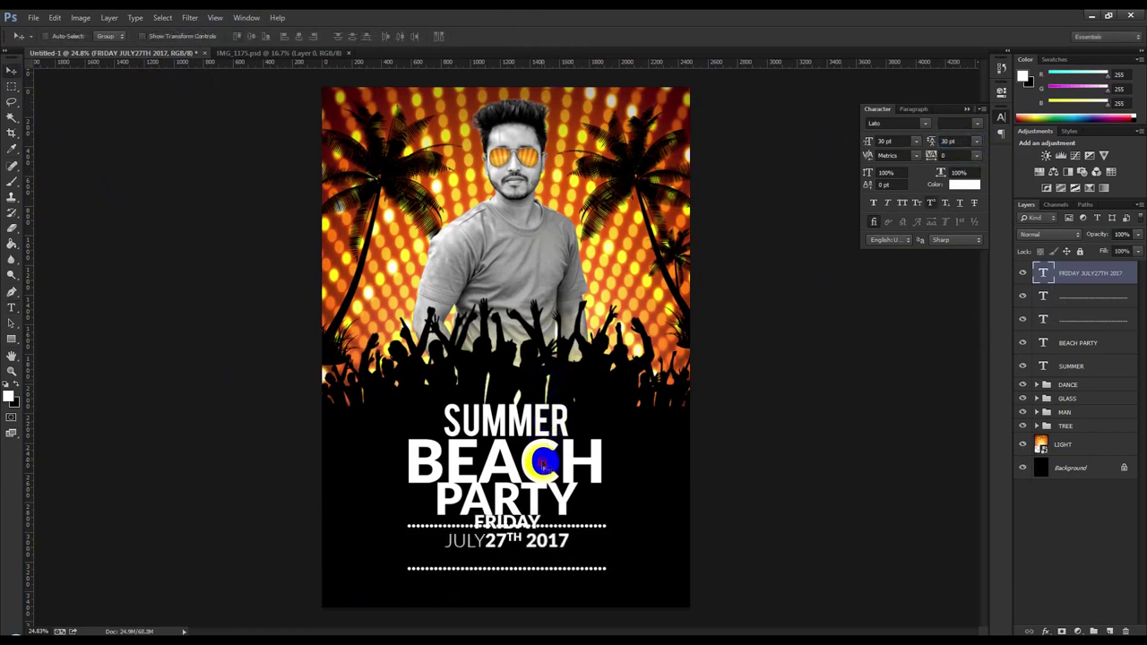
left_click_drag(543, 459, 543, 485)
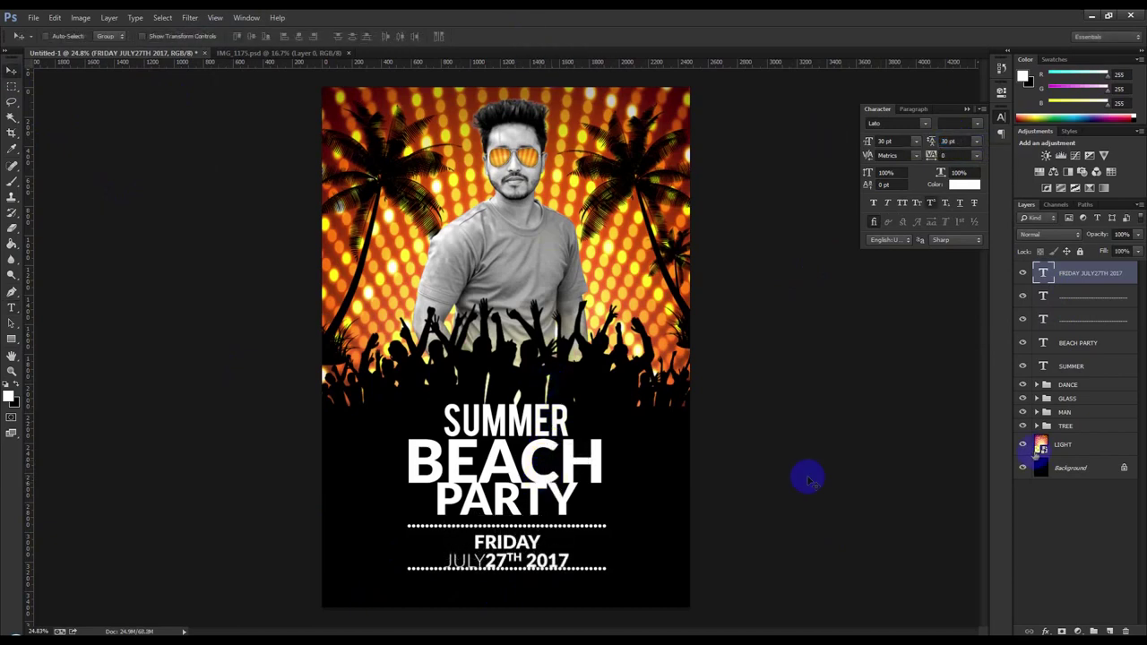
left_click(1077, 300)
key("shift+Down")
key("shift+Down")
key("shift+Down")
key("shift+Down")
key("shift+Down")
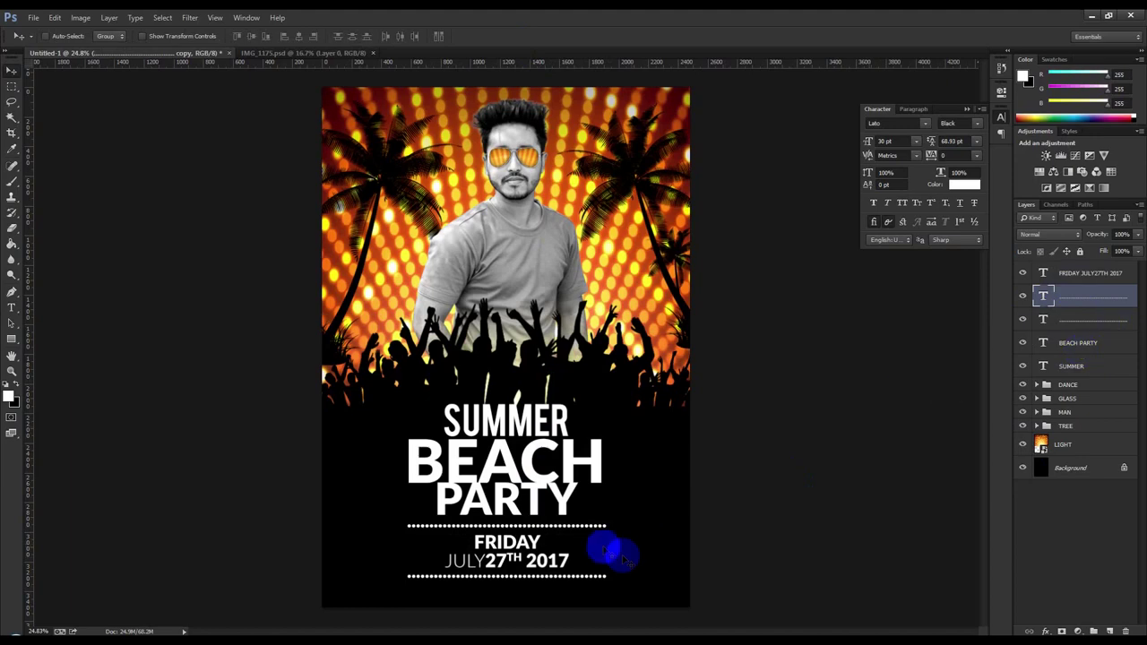
- Duplicate the FRIDAY date text below the lower dotted line and retype it as TIME 08:30AM
left_click(1045, 271)
left_click_drag(628, 543, 622, 582)
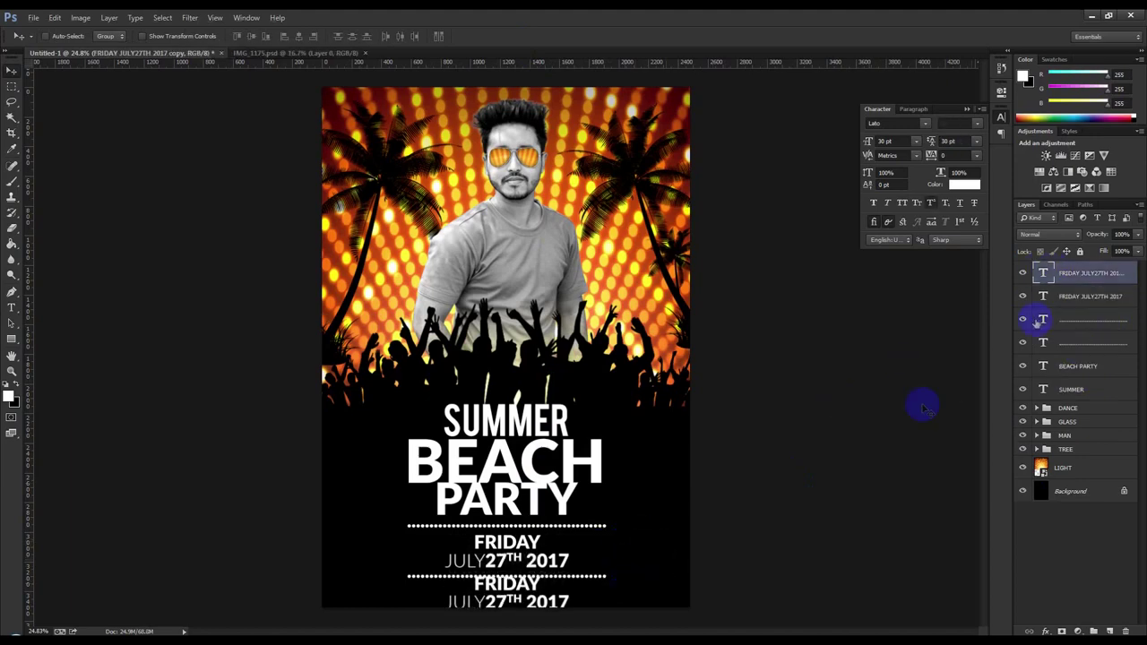
double_click(1045, 272)
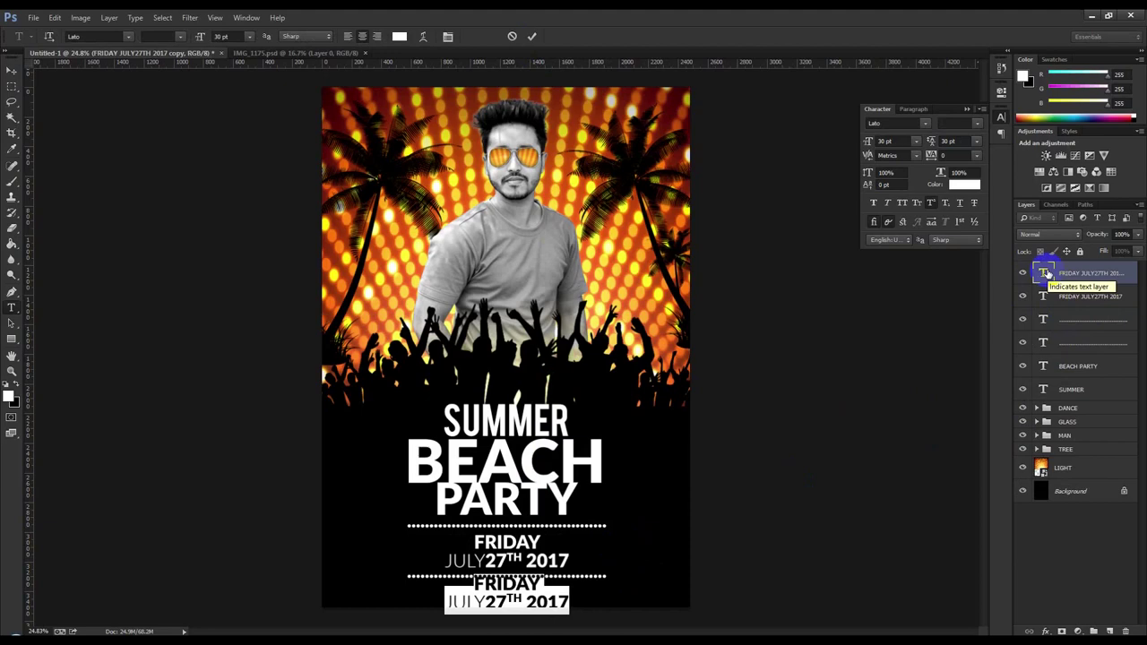
type("TIME")
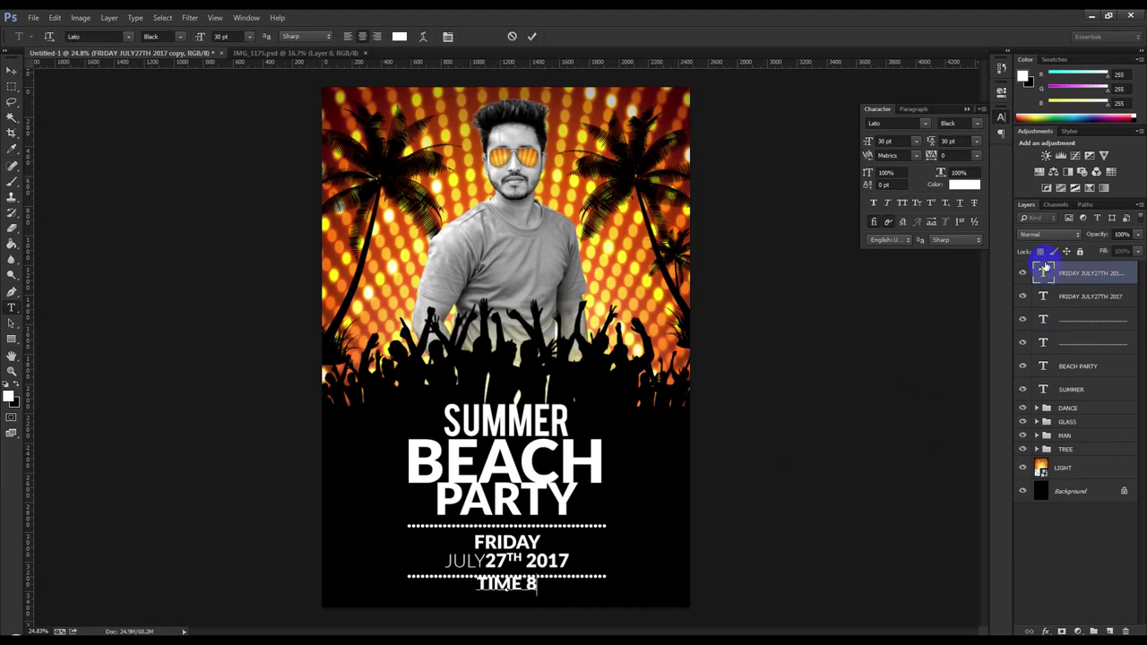
type("8")
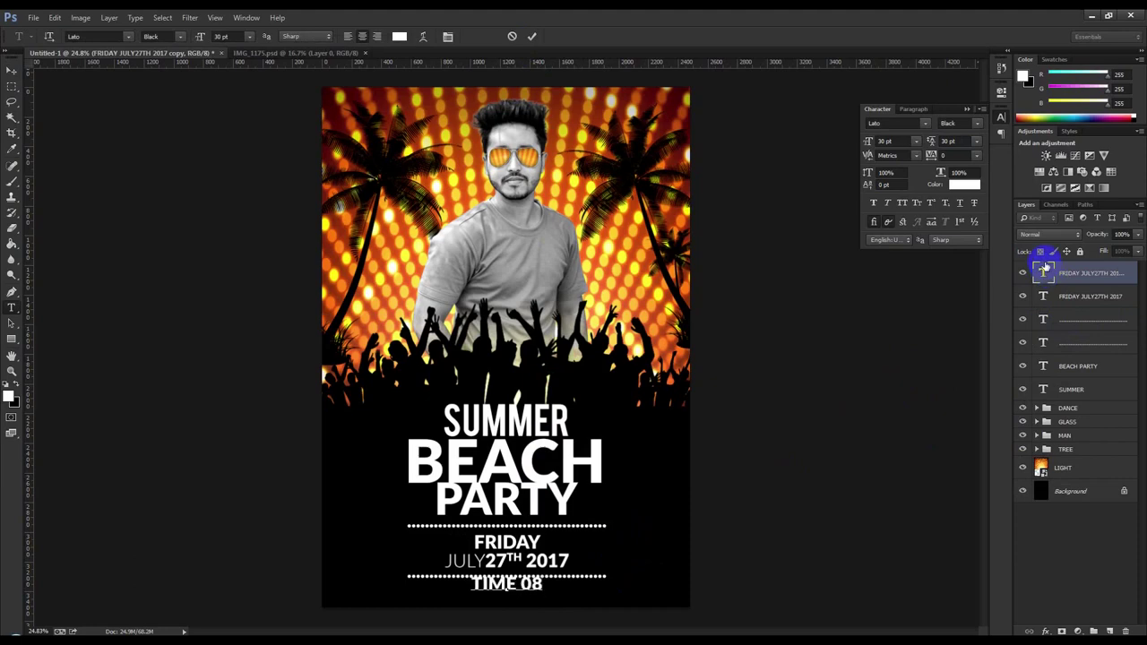
type(":")
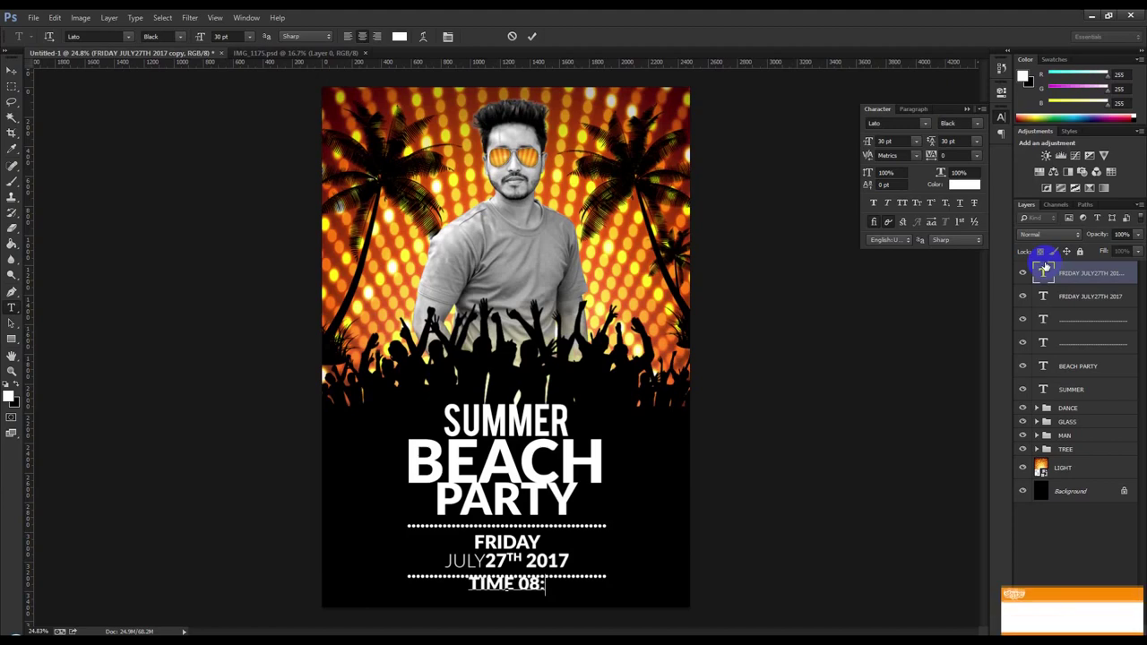
type("30am")
left_click_drag(581, 587, 543, 585)
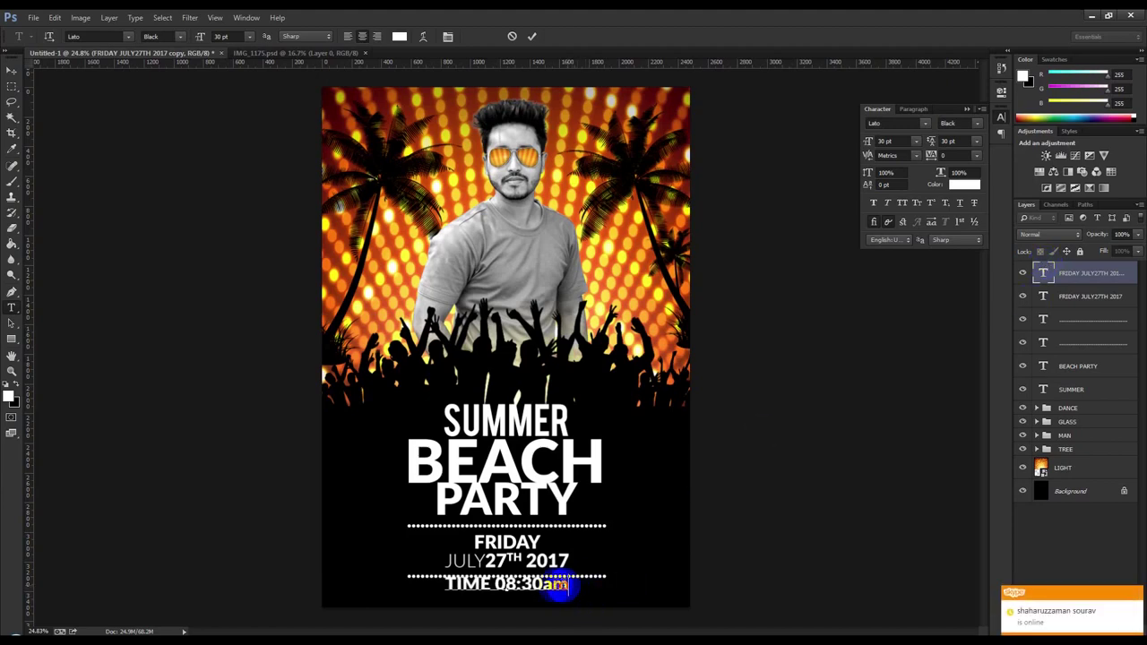
type("AM")
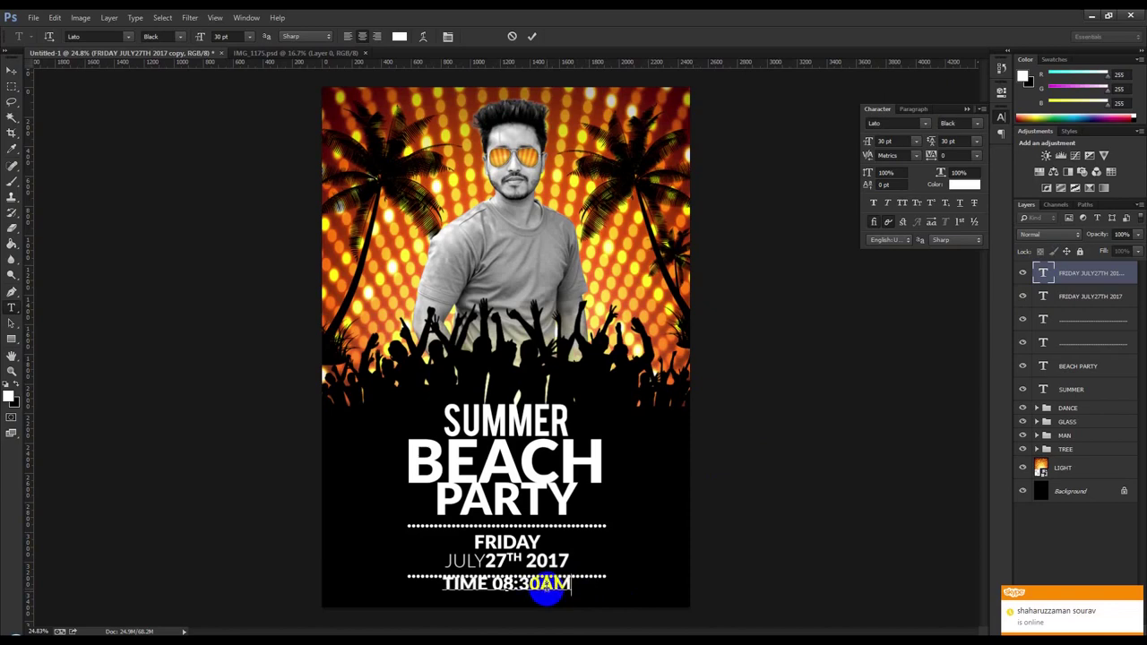
left_click_drag(558, 592, 542, 588)
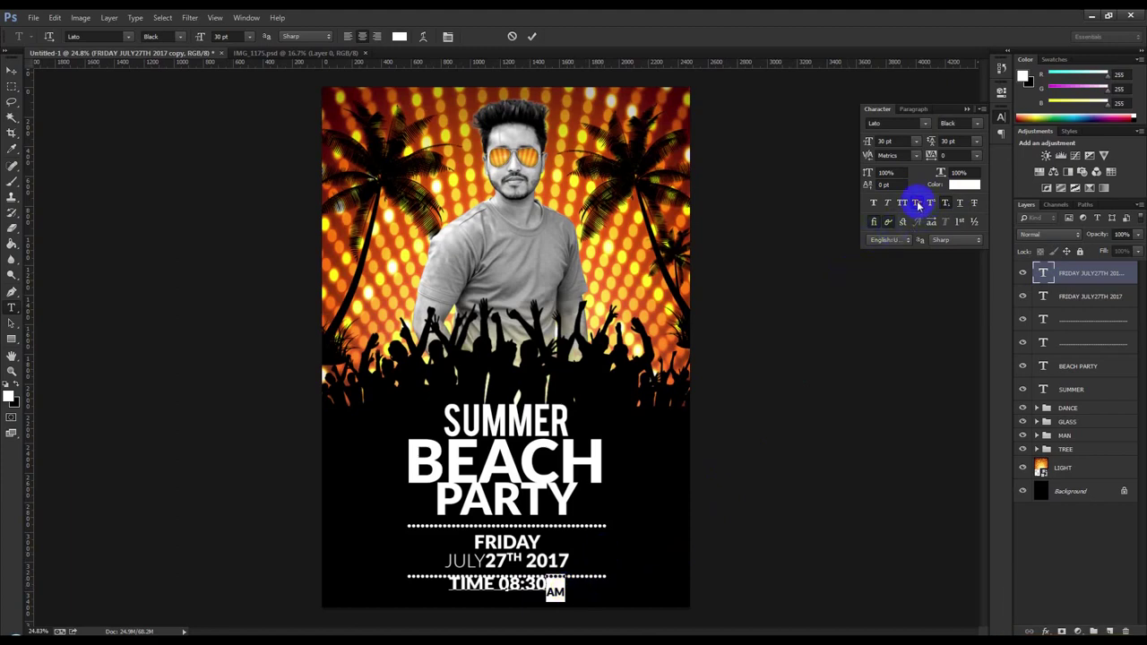
- Turn off subscript on the AM and set it to 24 pt
left_click(946, 205)
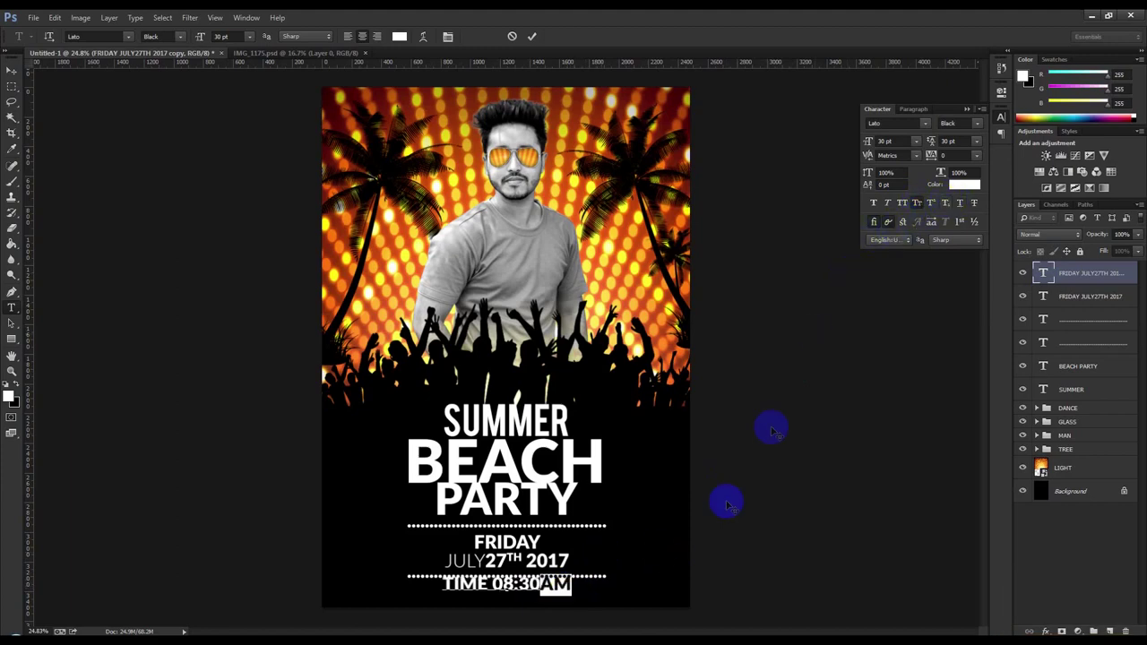
mouse_move(570, 584)
left_mouse_down()
mouse_move(525, 593)
mouse_move(535, 592)
left_mouse_up()
type("A")
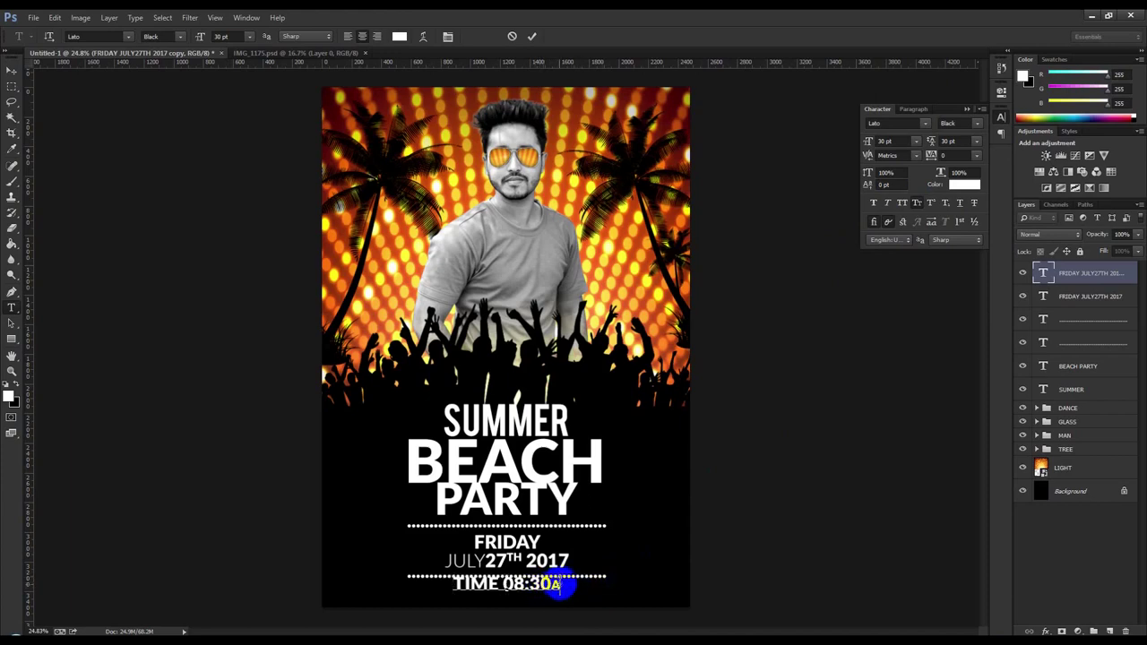
type("M")
left_click_drag(571, 584, 543, 587)
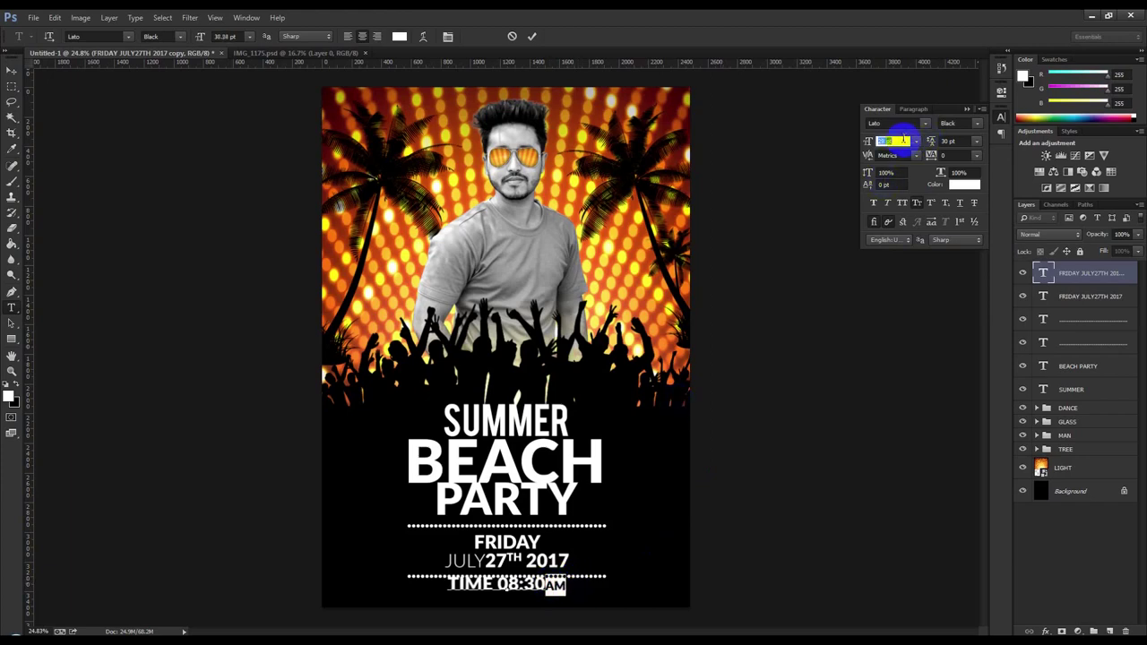
type("24")
key("Return")
- Append ' | FULL NIGHT PARTY' after the AM and commit the text
left_click(574, 584)
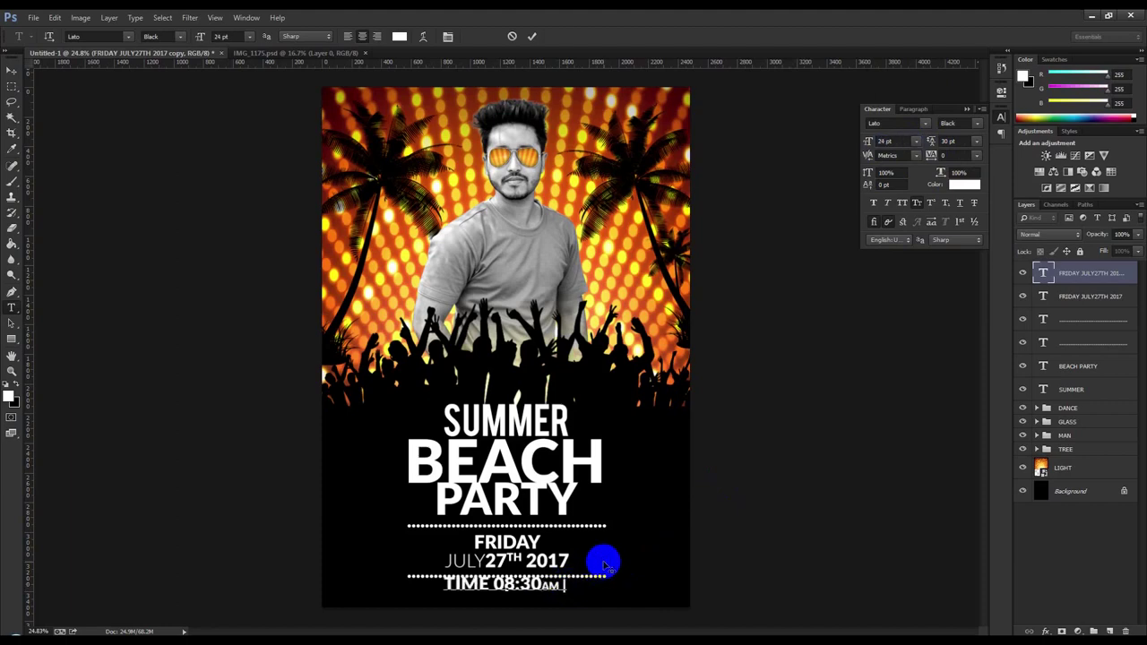
type("| FULL NIGHT PARTY")
key("ctrl+a")
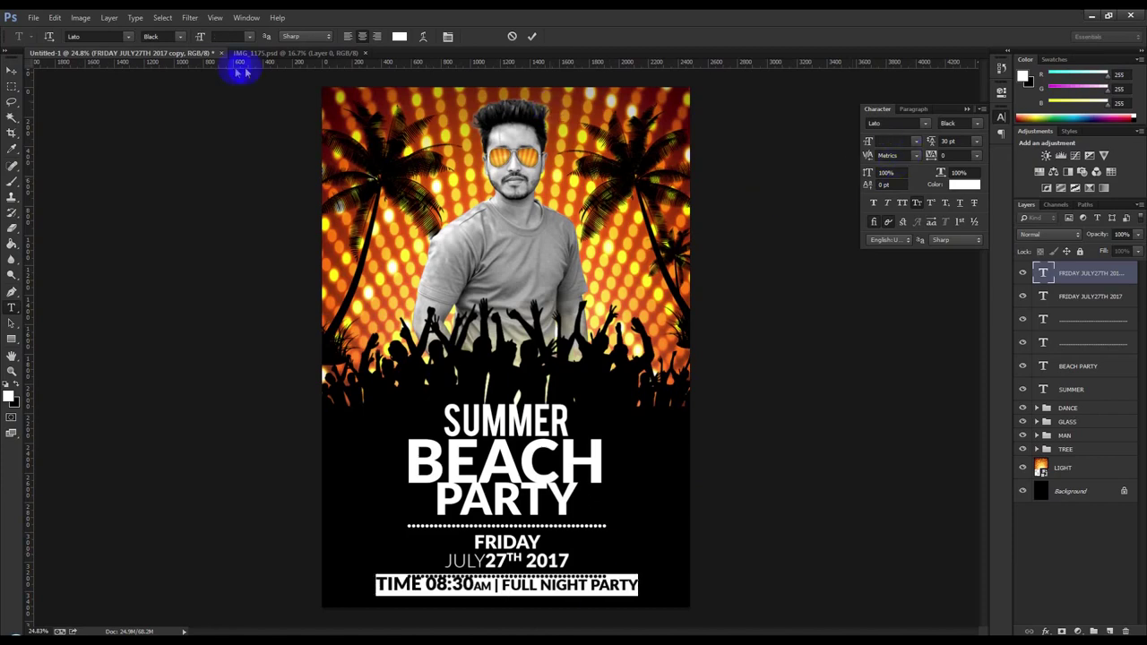
left_click(532, 36)
- Scale the whole time line down to about 63%
key("ctrl+t")
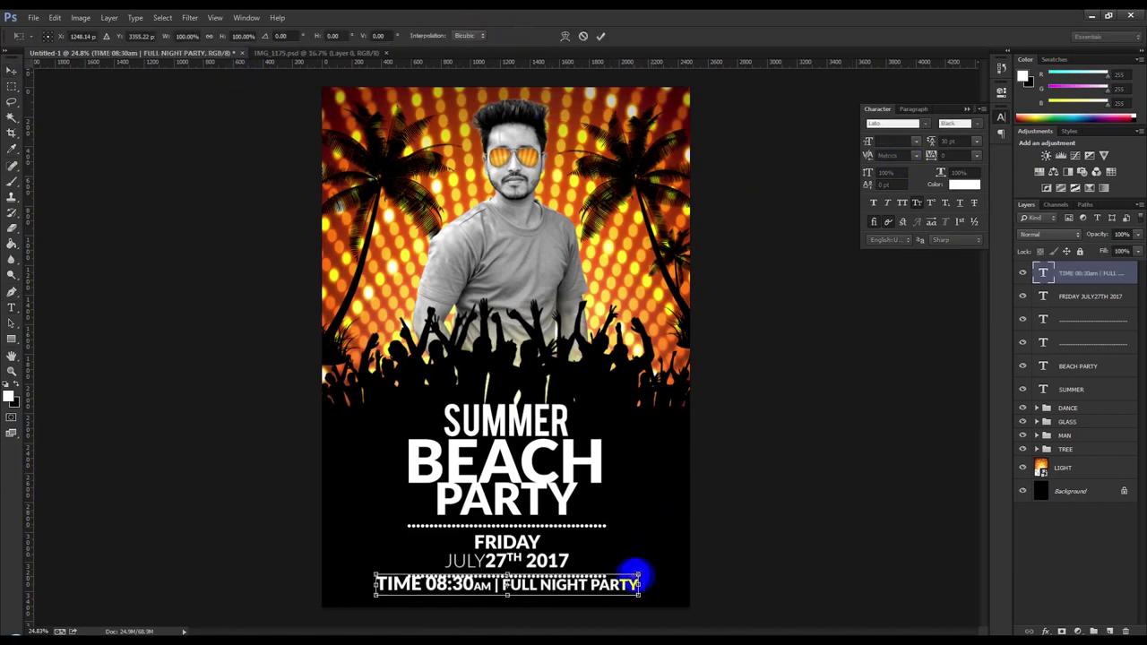
left_click_drag(626, 574, 566, 597)
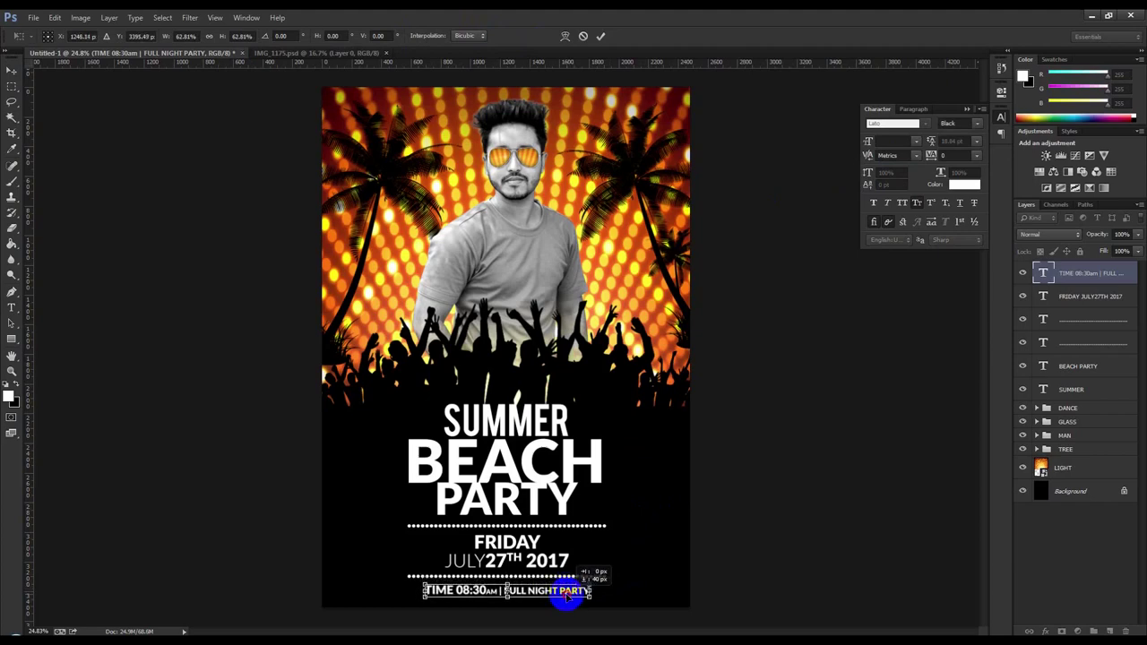
left_click(600, 39)
key("ctrl+a")
- Centre the time line horizontally on the flyer and nudge it down slightly
left_click(299, 36)
key("ctrl+d")
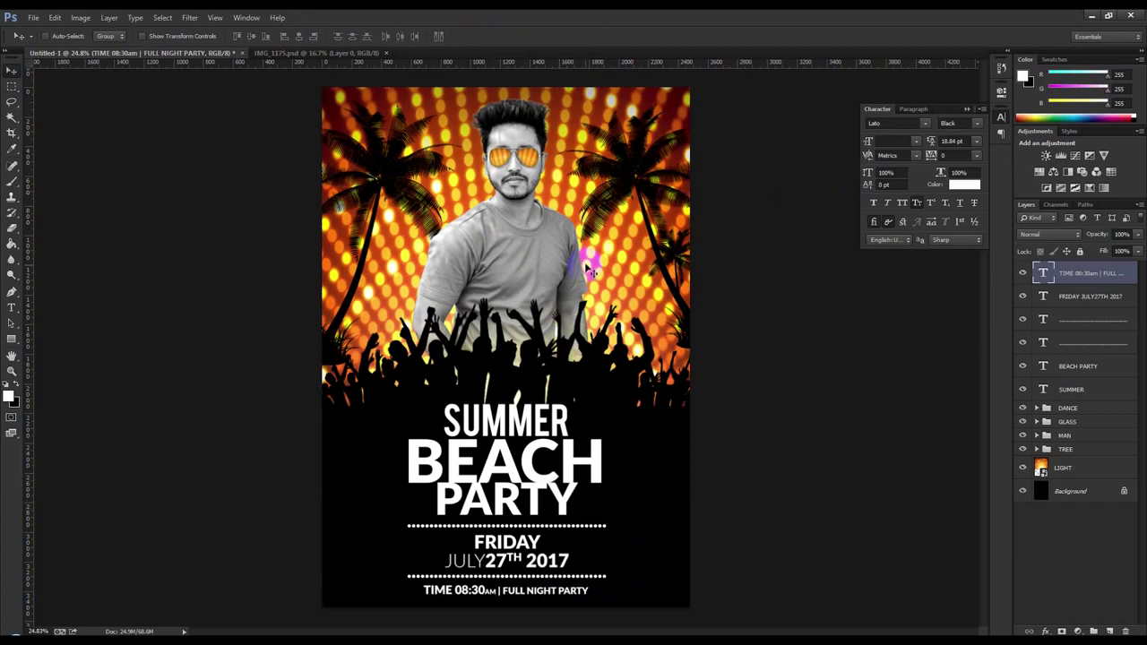
key("Down")
key("Down")
key("Down")
key("Down")
key("Down")
key("Down")
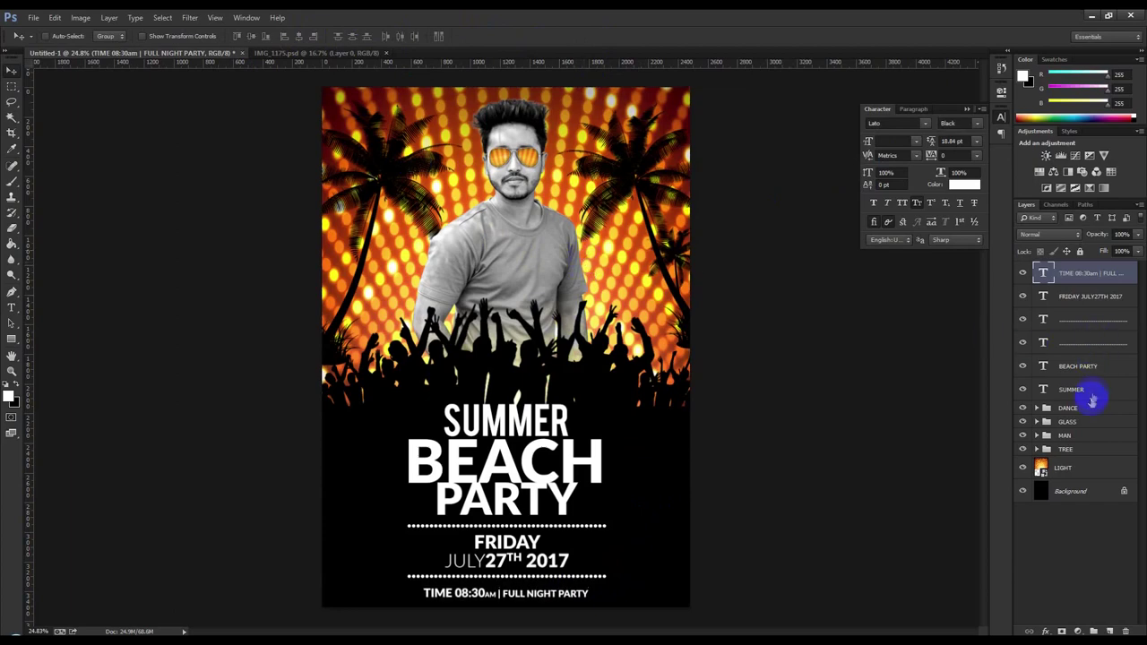
- Move the six text layers up slightly and group them into Group 1
left_click(1083, 395, "shift")
left_click_drag(562, 402, 558, 393)
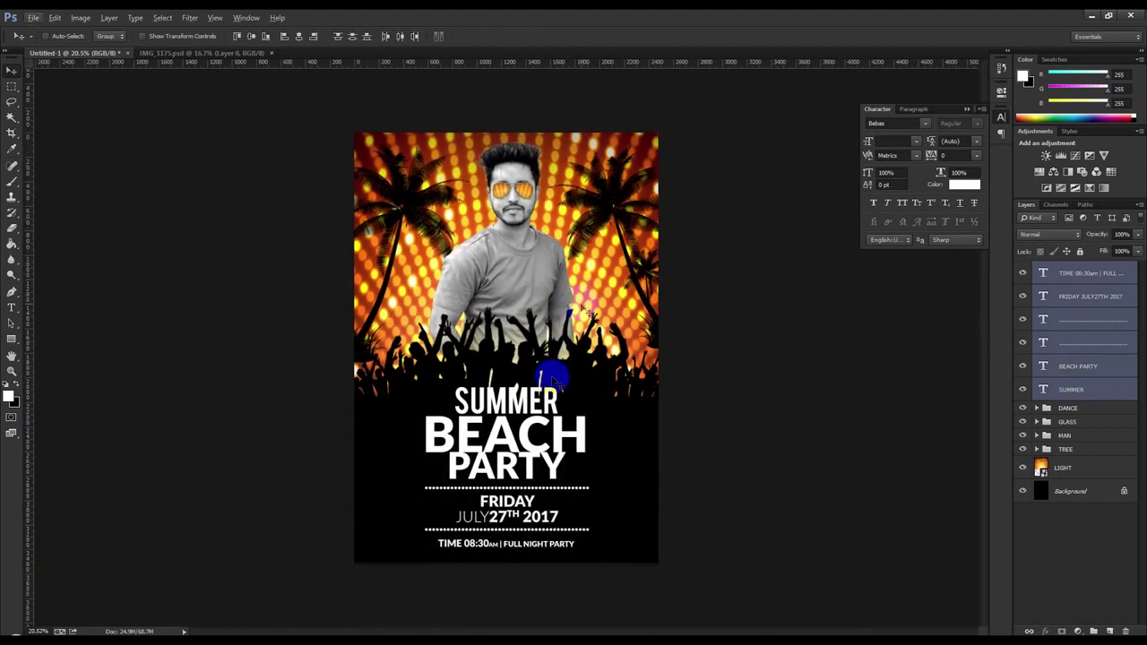
scroll(561, 354, "up", 1)
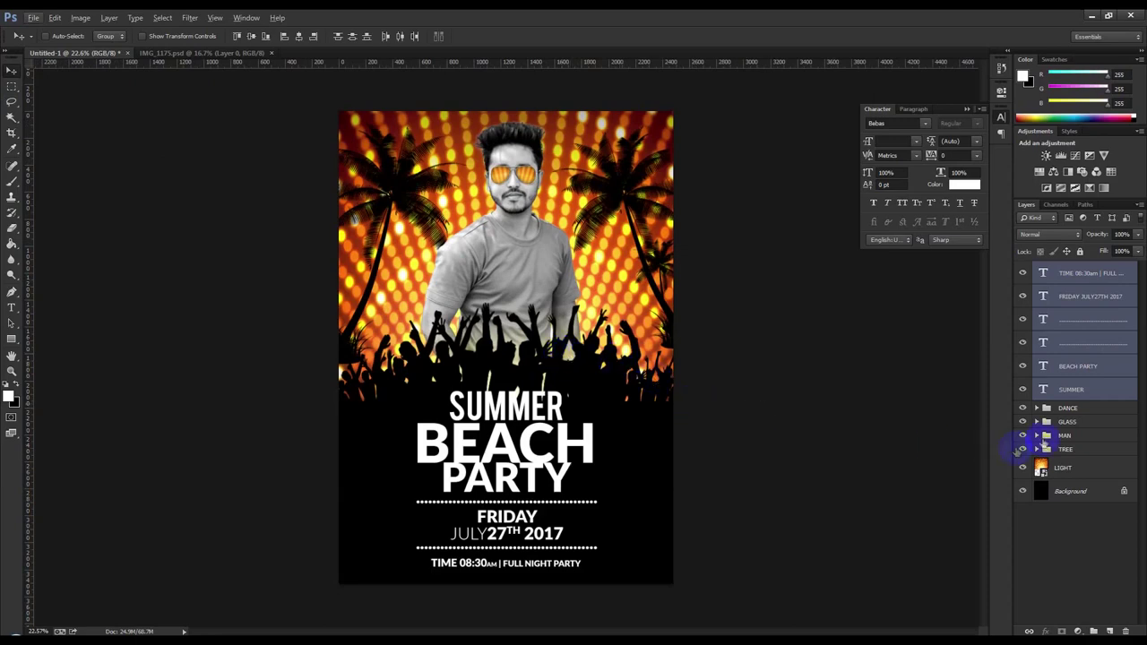
key("ctrl+g")
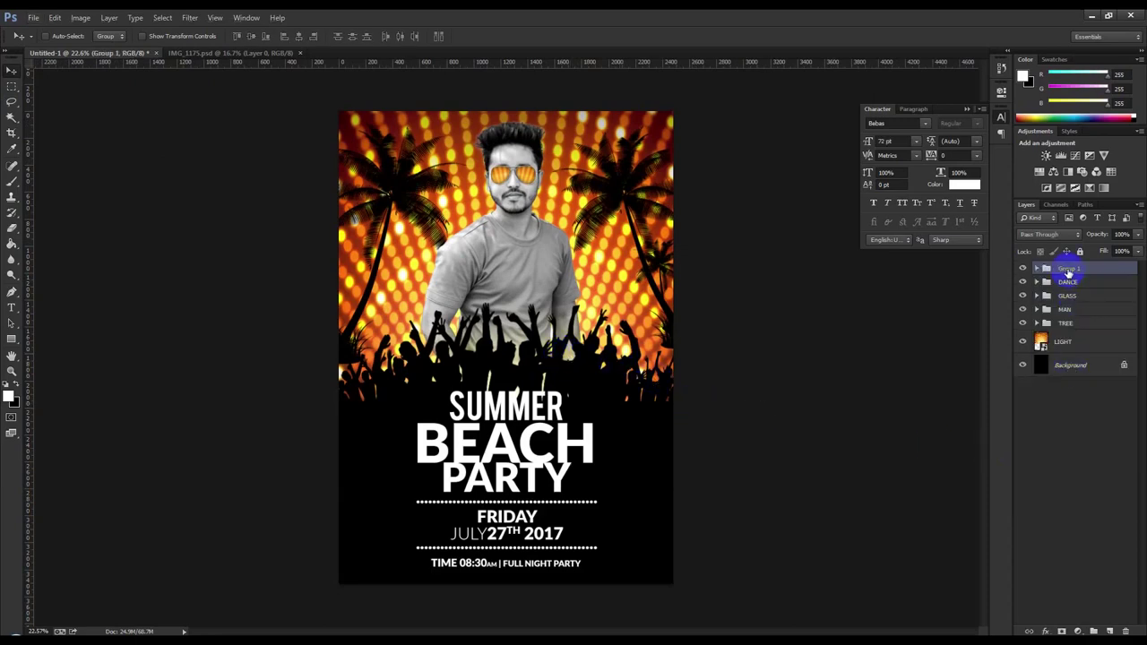
left_click(1077, 350)
- Duplicate the LIGHT layer, move the copy above Group 1 and clip it to the text group
key("ctrl+j")
left_click_drag(1076, 341, 1062, 263)
mouse_move(637, 310)
left_mouse_down()
mouse_move(567, 359)
mouse_move(566, 377)
left_mouse_up()
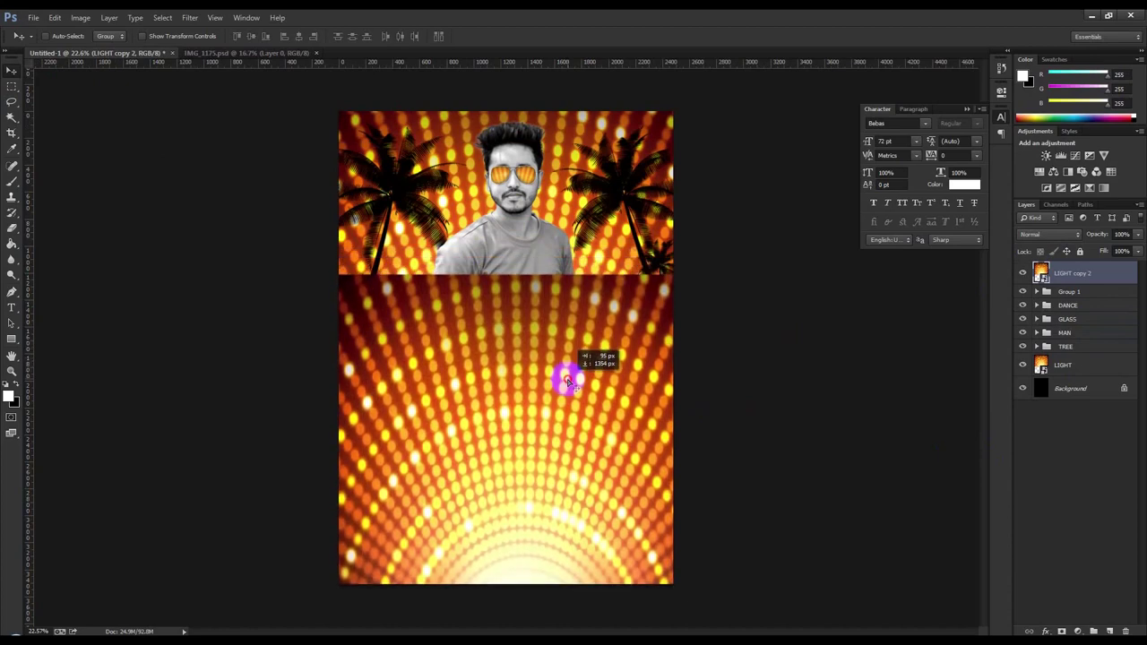
right_click(1087, 283)
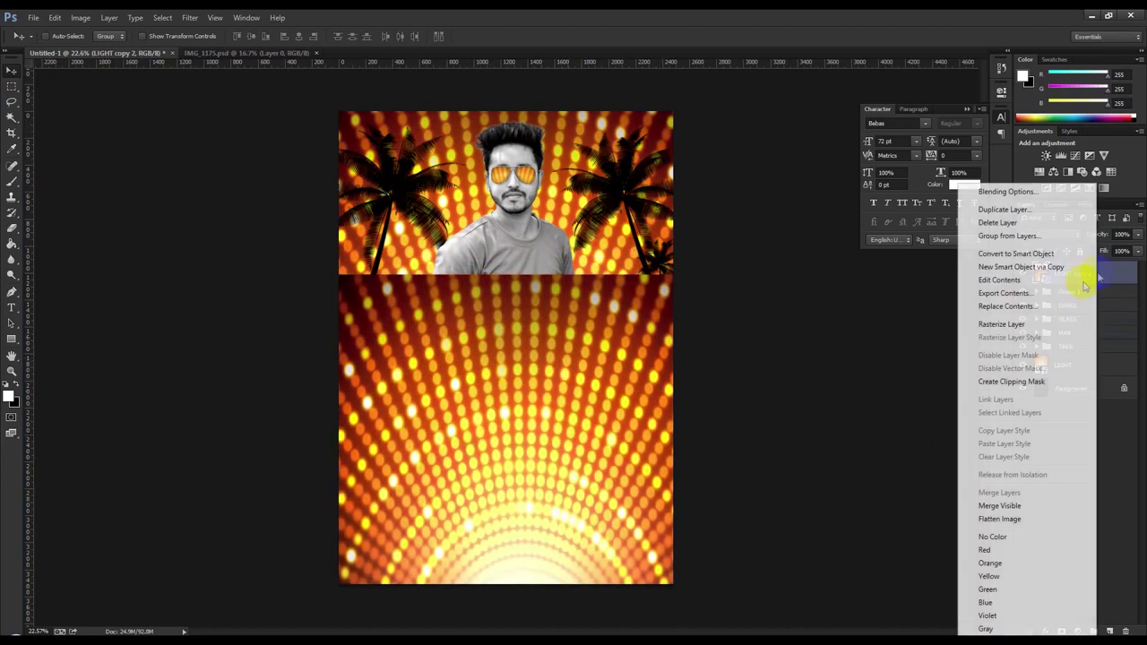
left_click(1010, 382)
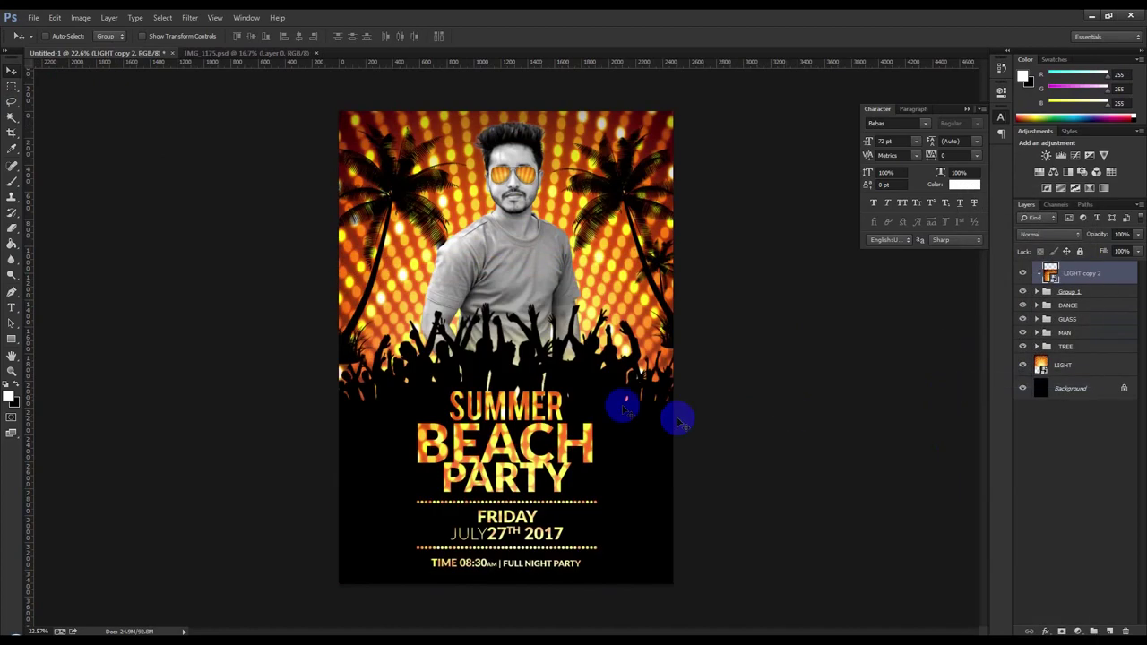
- Apply a large-radius Gaussian Blur to LIGHT copy 2 for a smooth gold glow
left_click(190, 18)
mouse_move(195, 155)
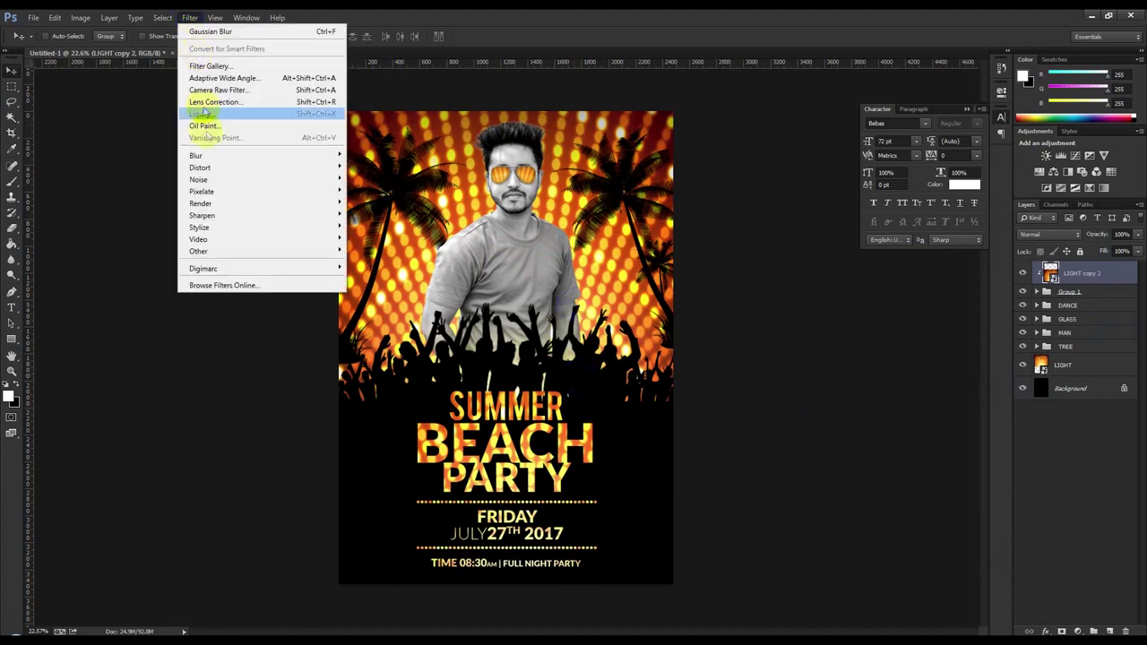
left_click(377, 244)
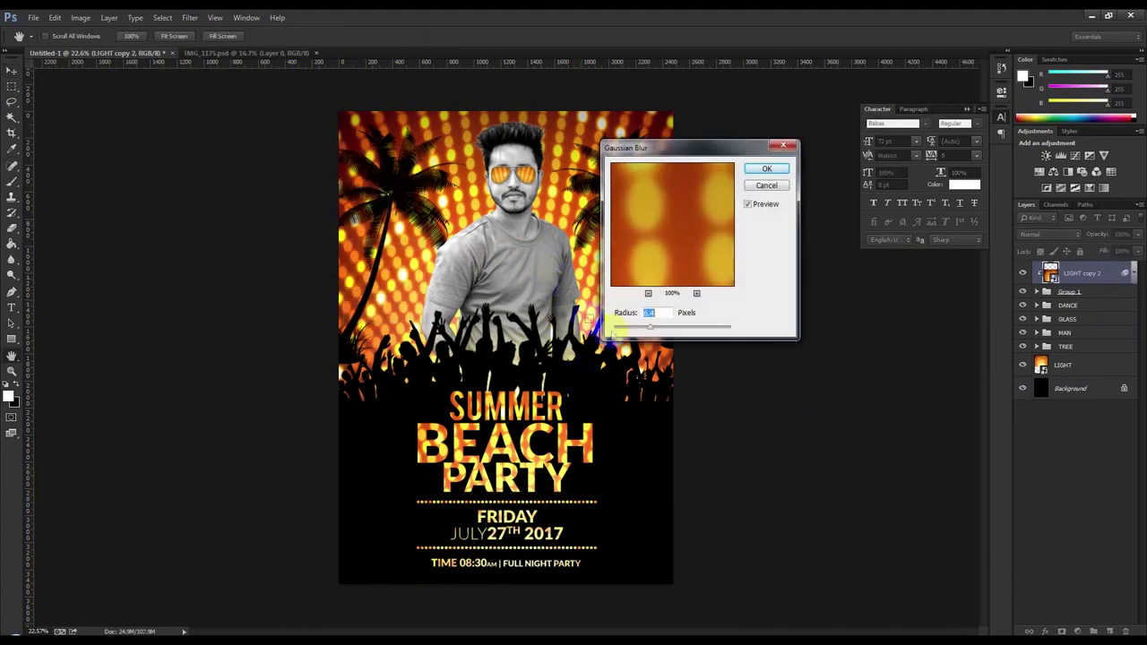
left_click_drag(643, 326, 676, 327)
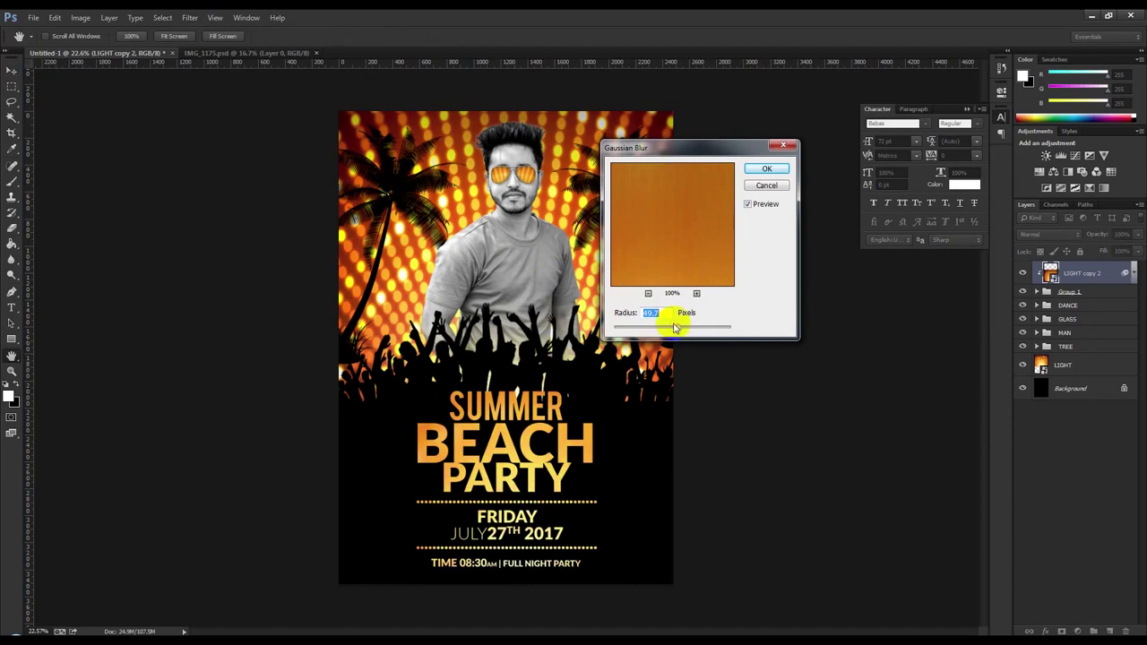
left_click(760, 169)
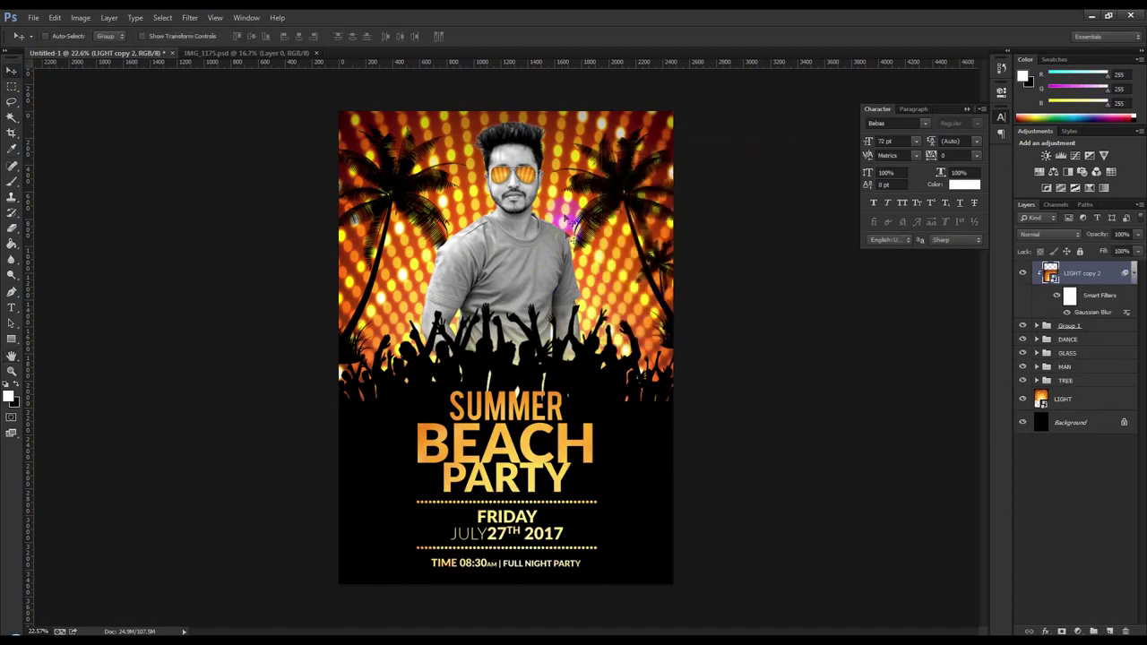
- Place guides on the flyer's left, top, right and bottom edges and collapse LIGHT copy 2's filters
left_click_drag(30, 119, 341, 200)
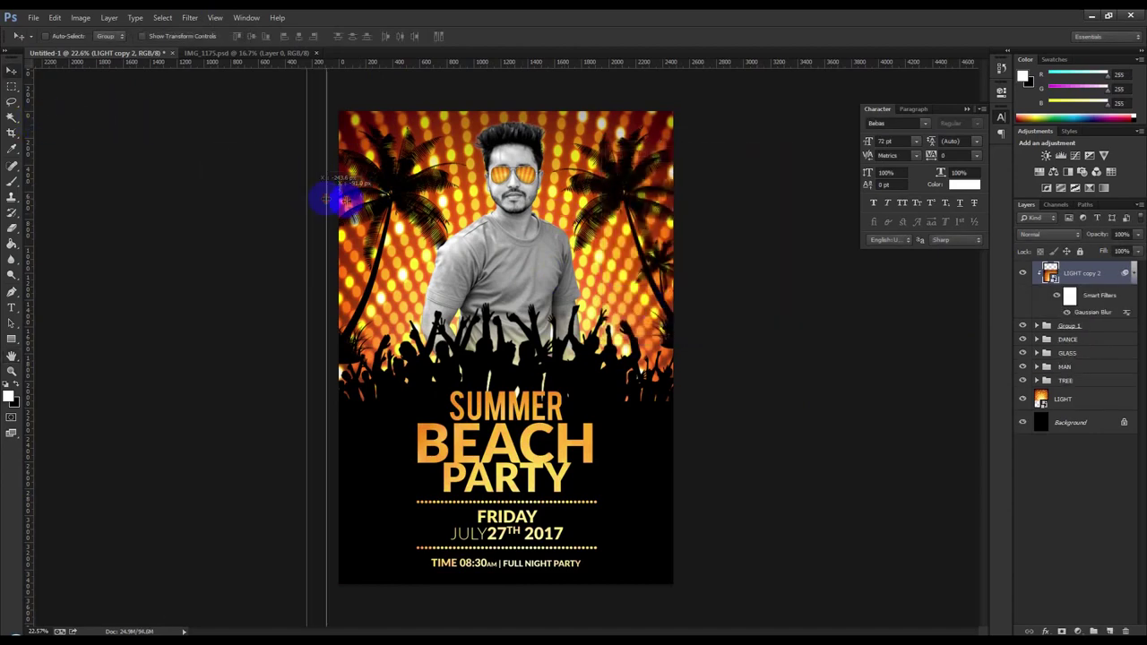
left_click_drag(395, 62, 397, 111)
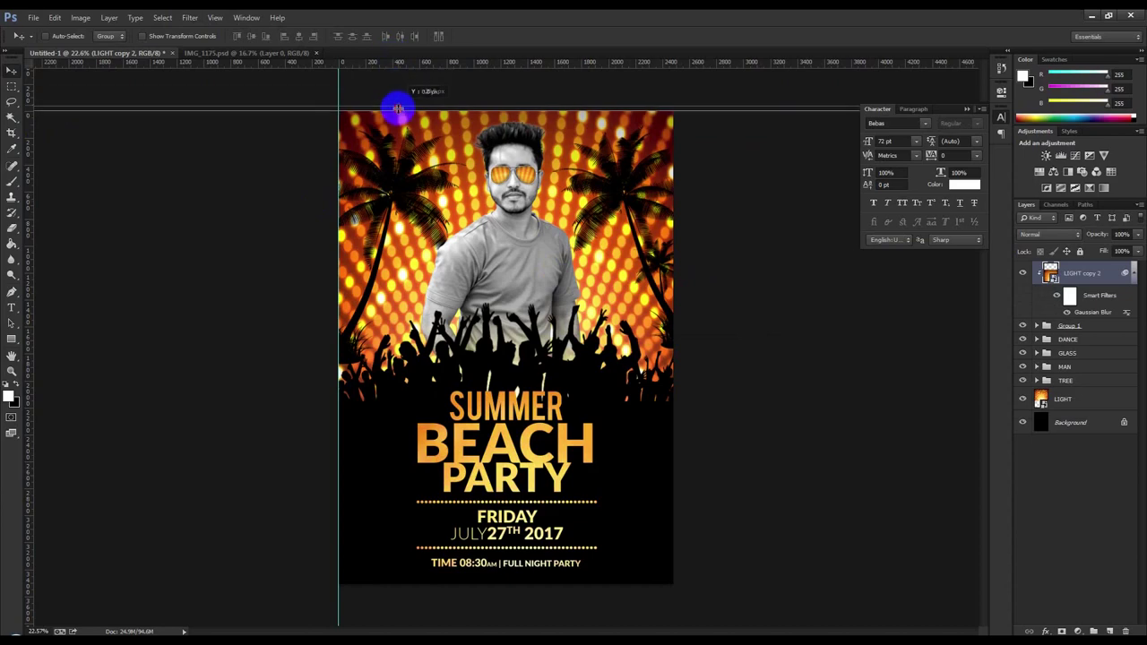
left_click_drag(43, 132, 672, 204)
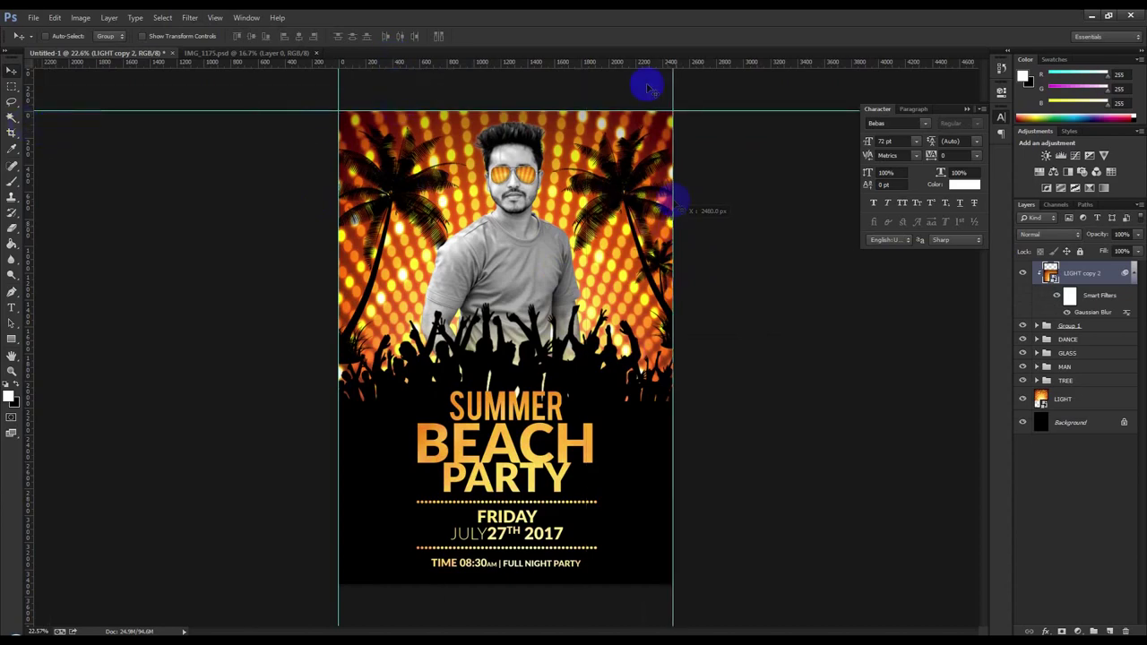
left_click_drag(644, 69, 686, 584)
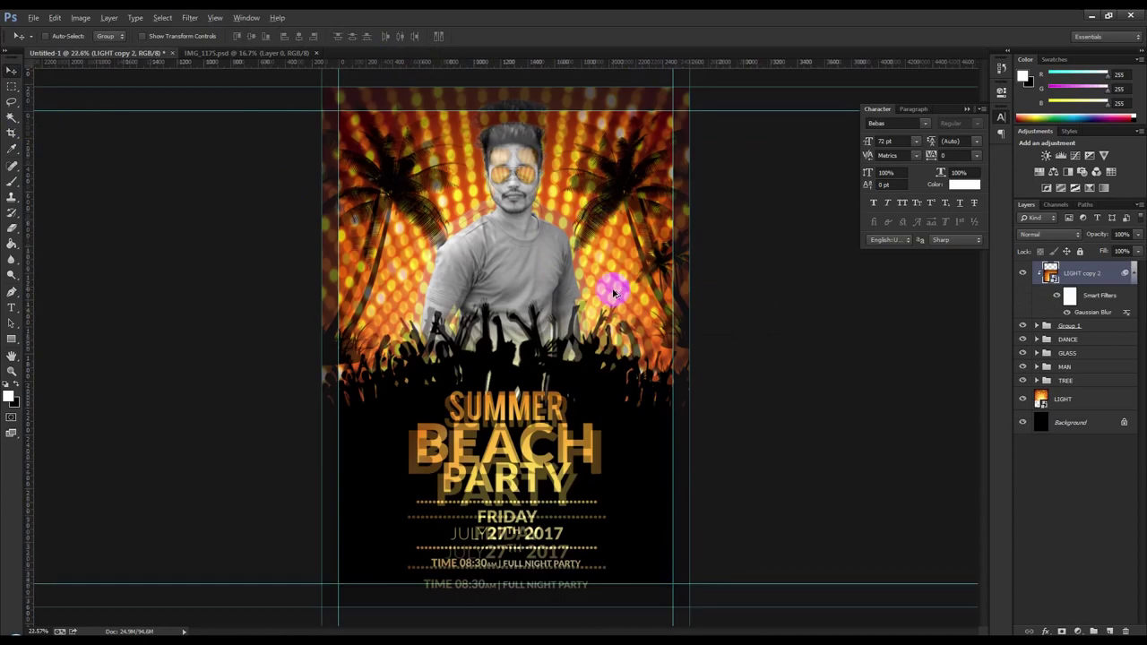
scroll(615, 294, "up", 1)
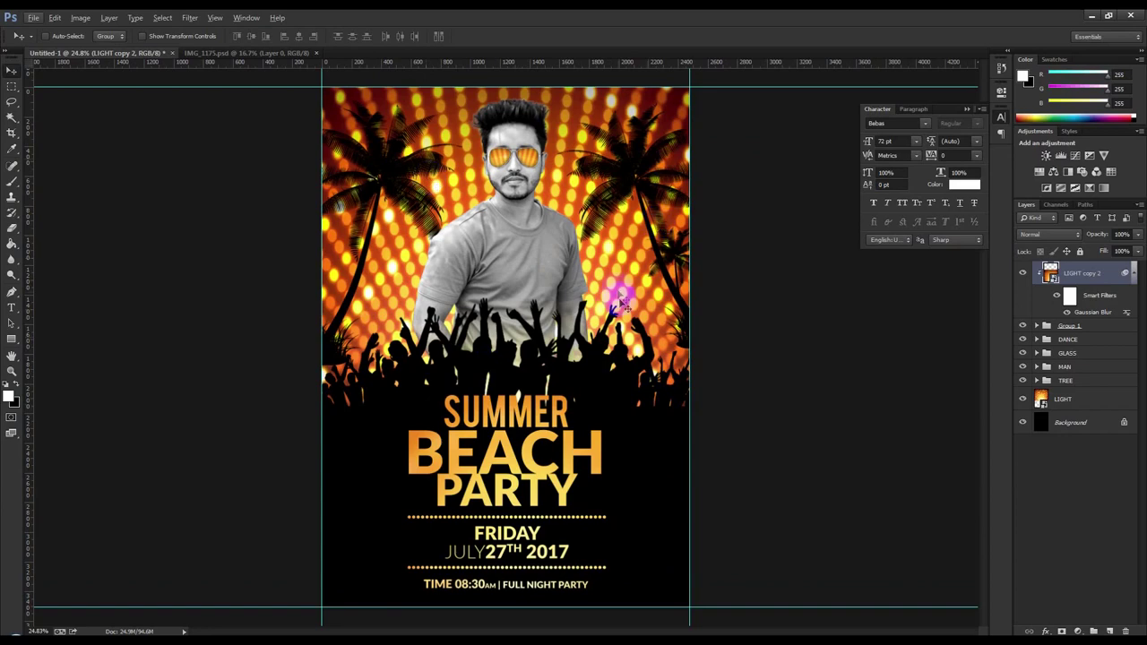
left_click(1133, 277)
- Group Group 1 and LIGHT copy 2 as TEXT and give it a red label
left_click(1108, 296, "shift")
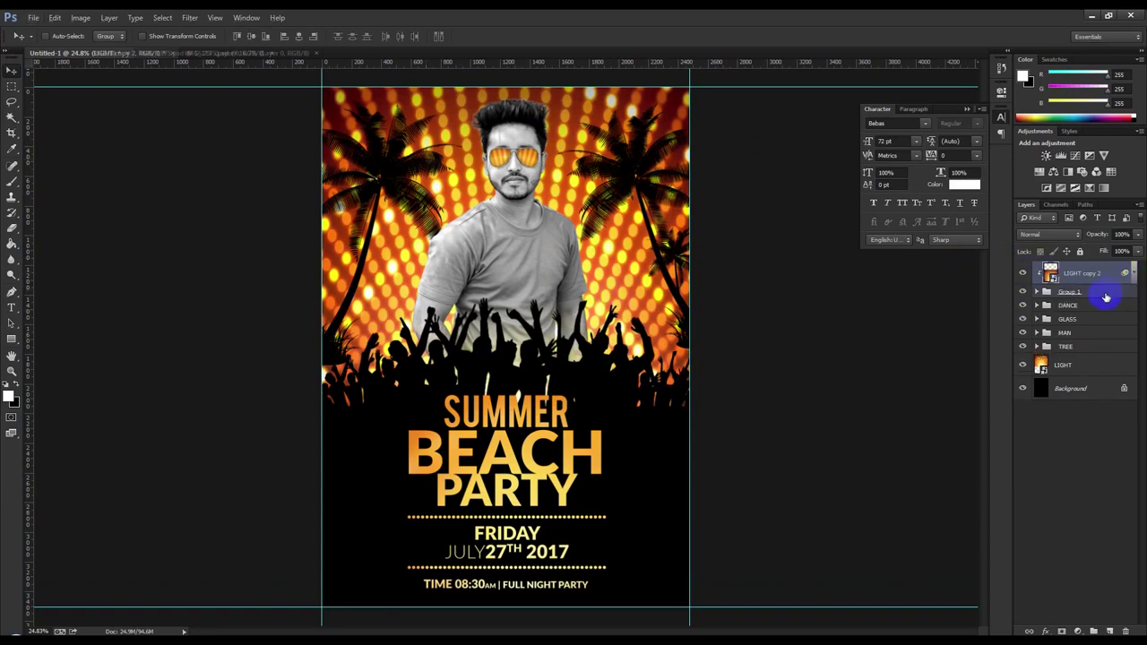
key("ctrl+g")
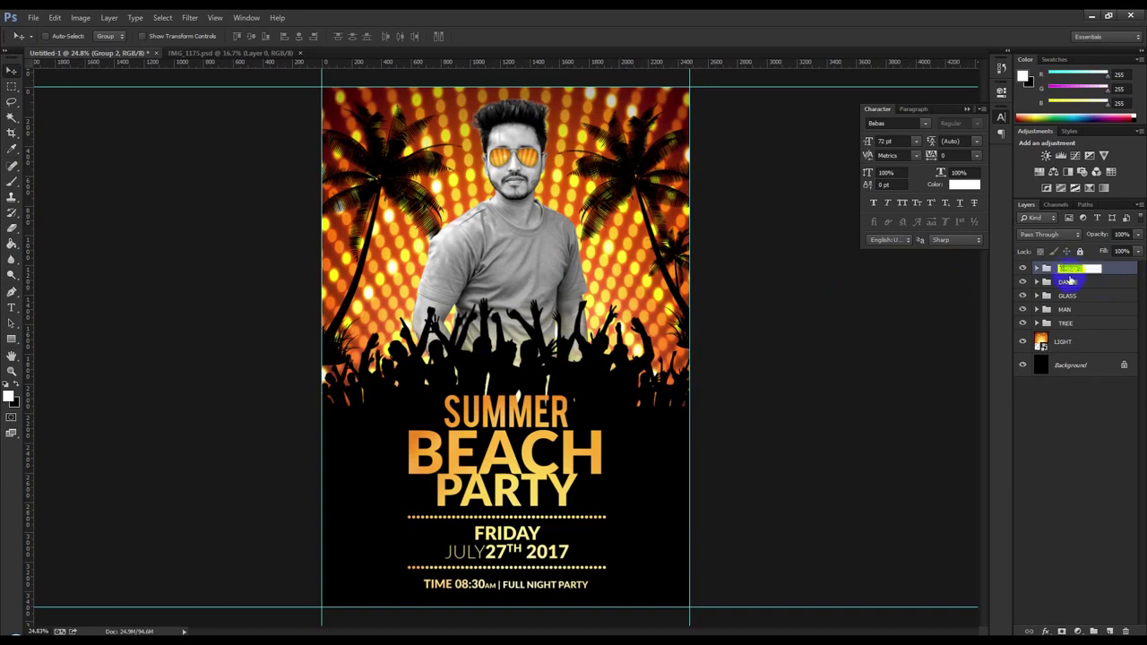
key("Return")
right_click(1108, 272)
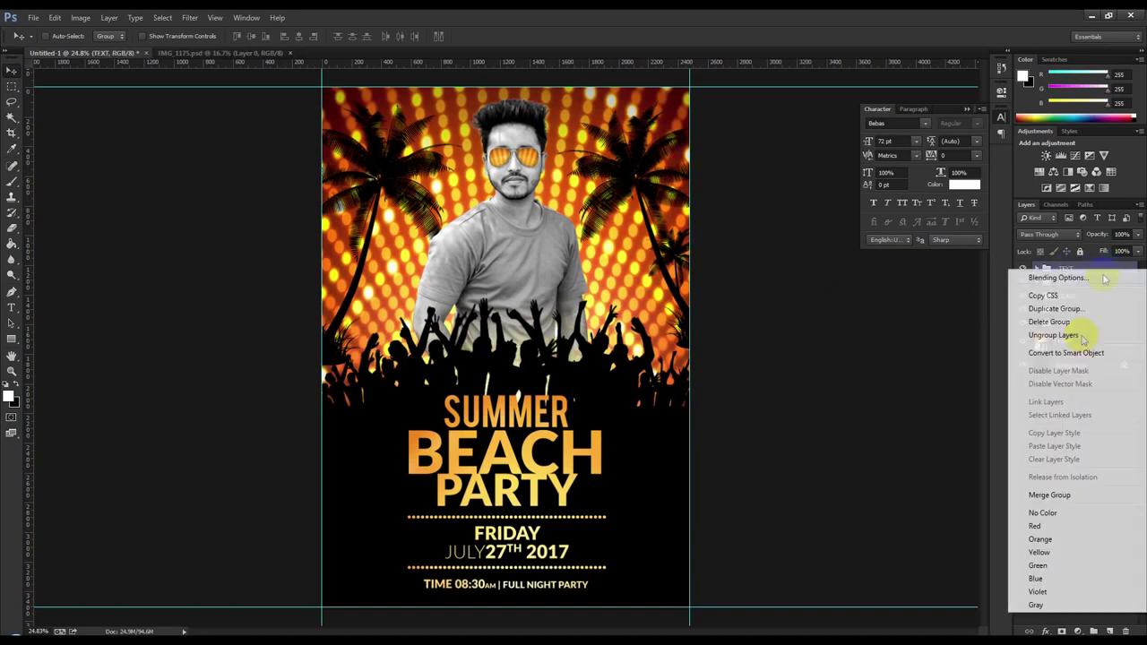
left_click(1041, 528)
- Label the DANCE group orange, GLASS yellow, MAN green and TREE blue
left_click(1068, 281)
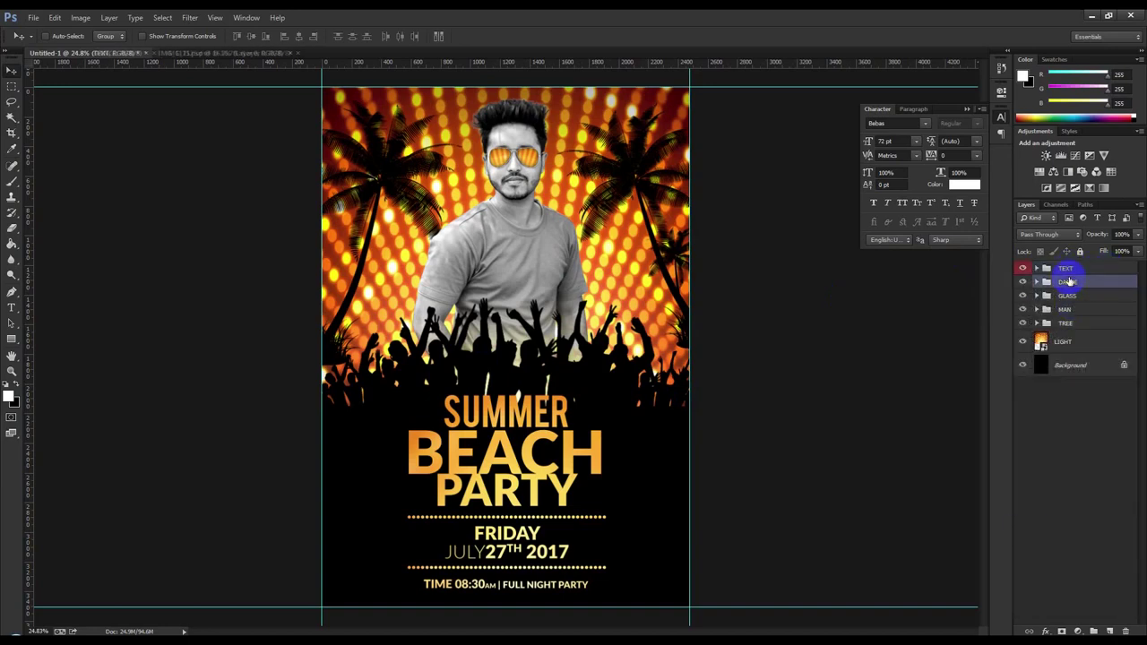
right_click(1069, 282)
left_click(1044, 546)
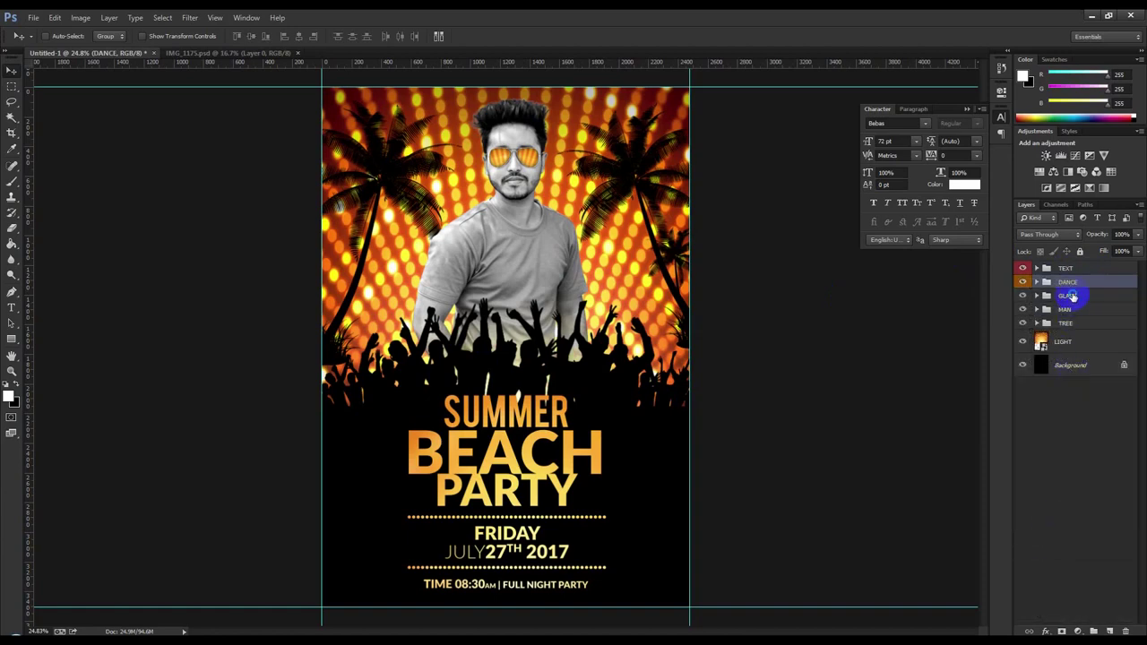
right_click(1076, 296)
left_click(986, 581)
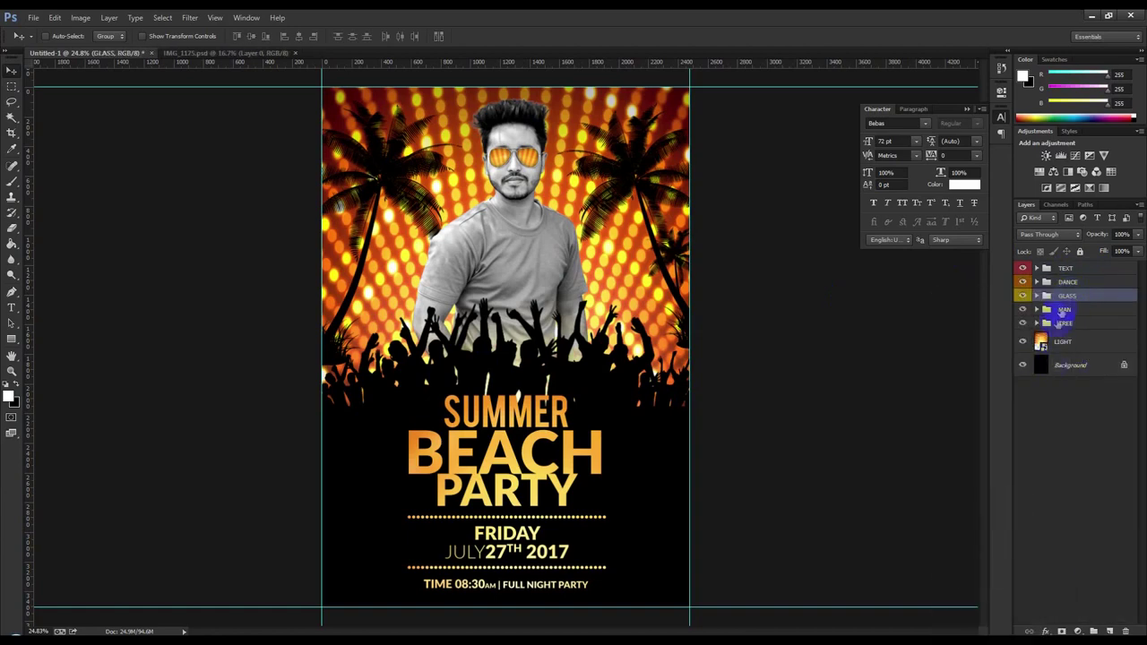
right_click(1068, 309)
left_click(971, 592)
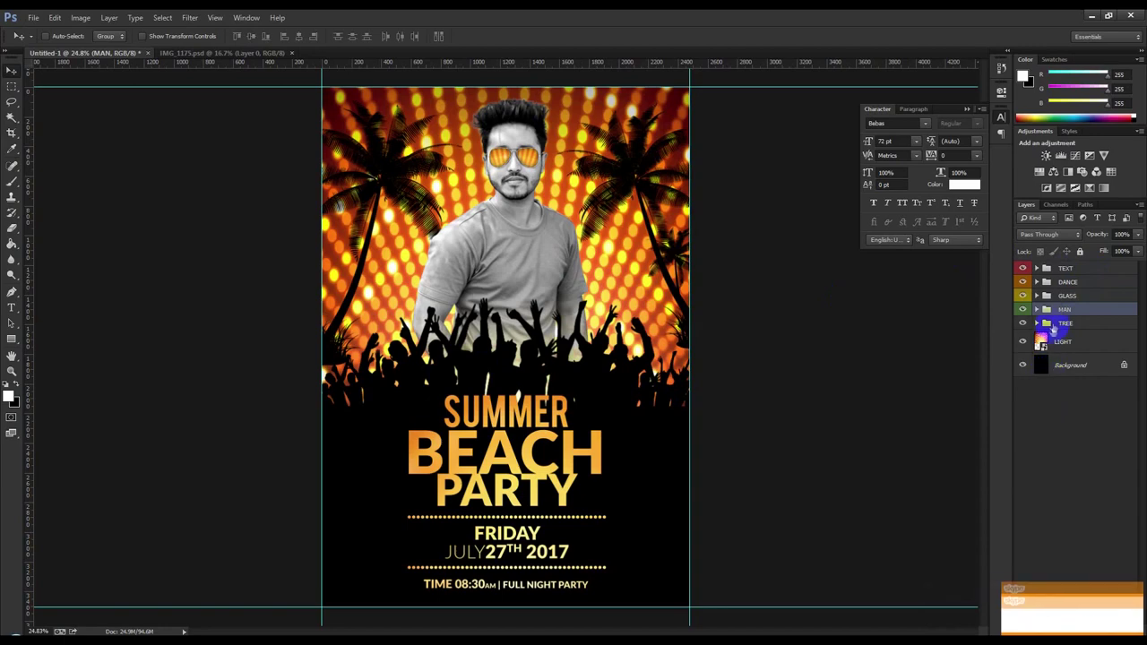
right_click(1064, 323)
left_click(954, 606)
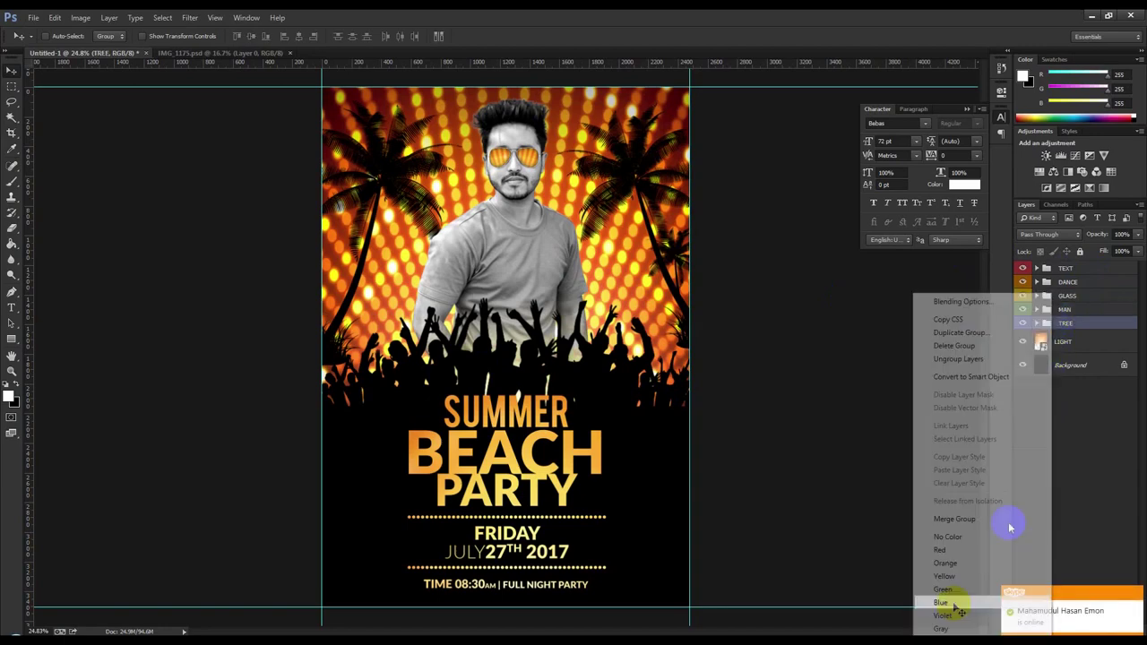
- Group LIGHT with the Background as BG and give it a violet label
left_click(1073, 345)
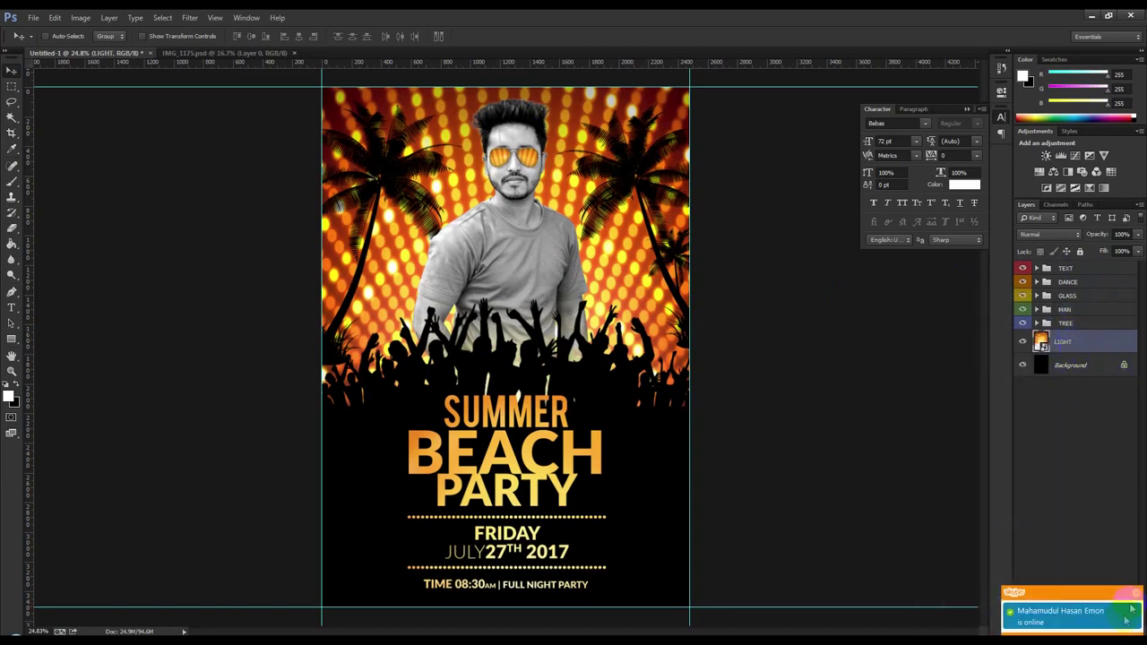
left_click(1125, 365)
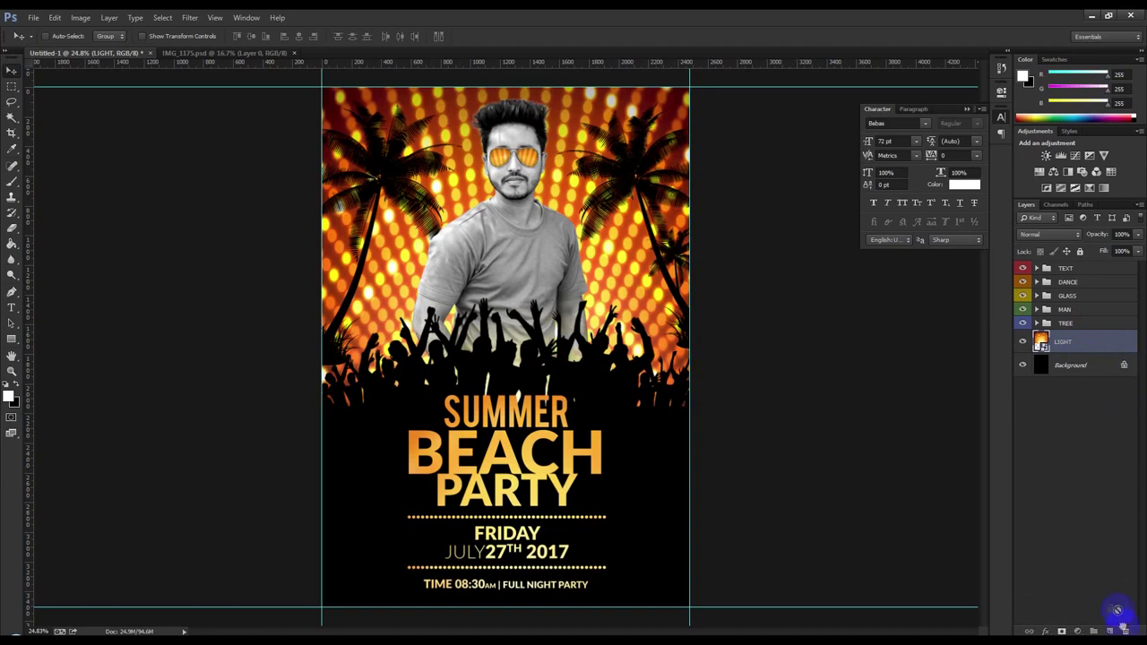
left_click(1087, 344, "shift")
key("ctrl+g")
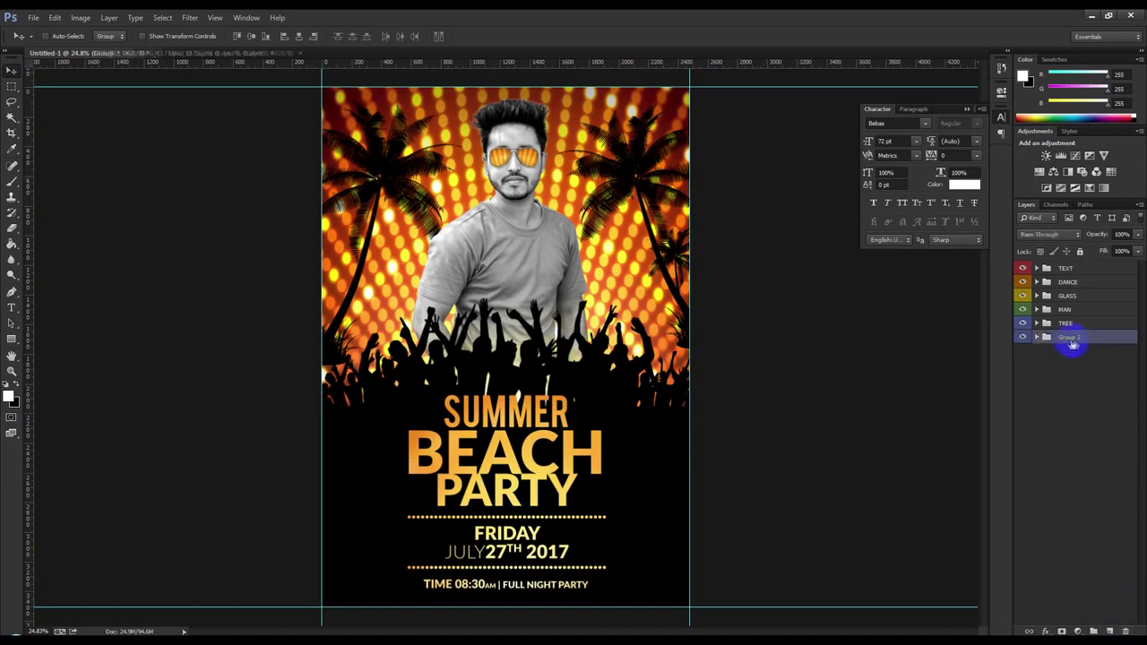
type("BG")
key("Return")
right_click(1107, 340)
left_click(994, 618)
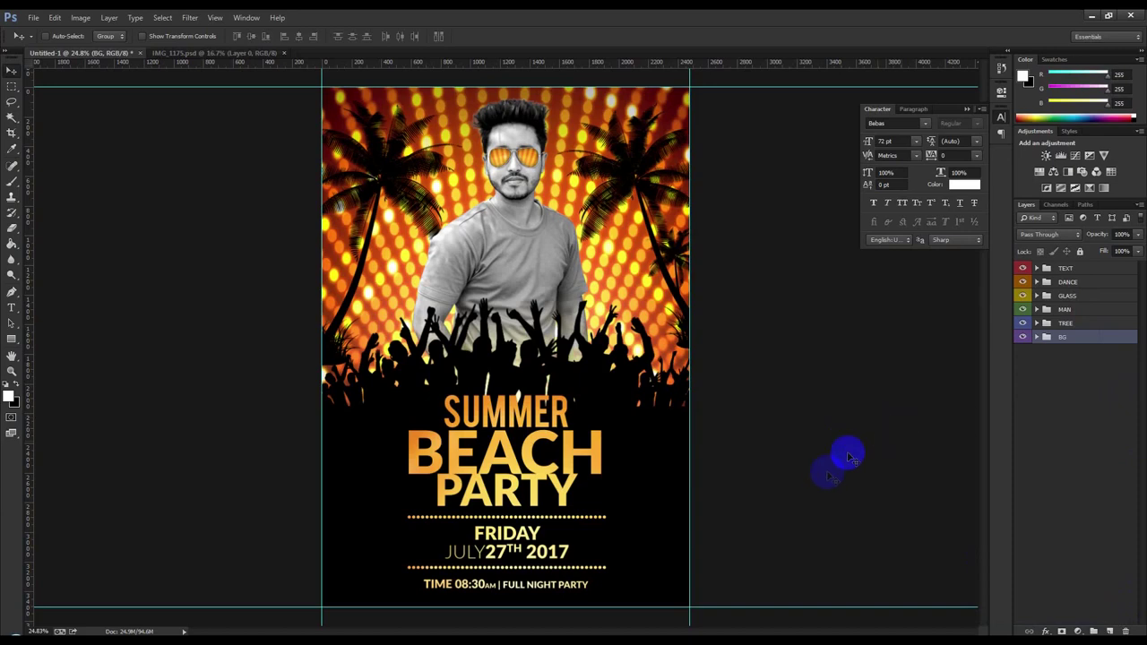
- Nudge the TEXT group down the flyer, then slightly back up
left_click(1087, 267)
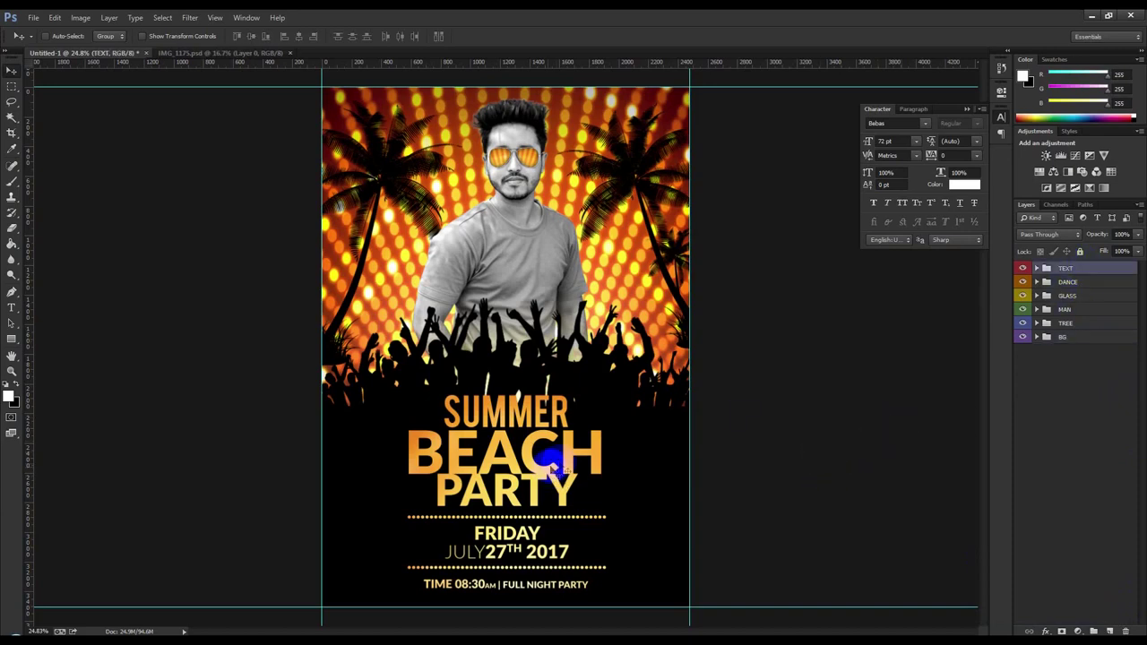
key("shift+Down")
key("shift+Down")
key("shift+Down")
key("shift+Down")
key("shift+Down")
key("shift+Up")
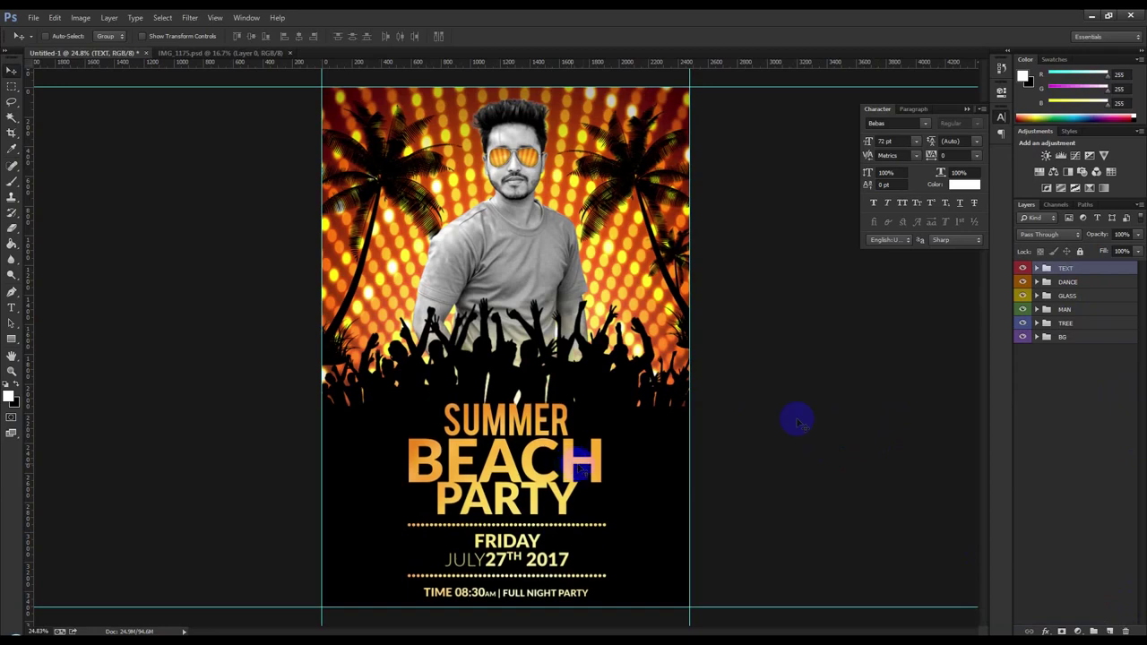
- Select the MAN, TREE and DANCE groups in turn to review the palm trees' placement
left_click(1064, 309)
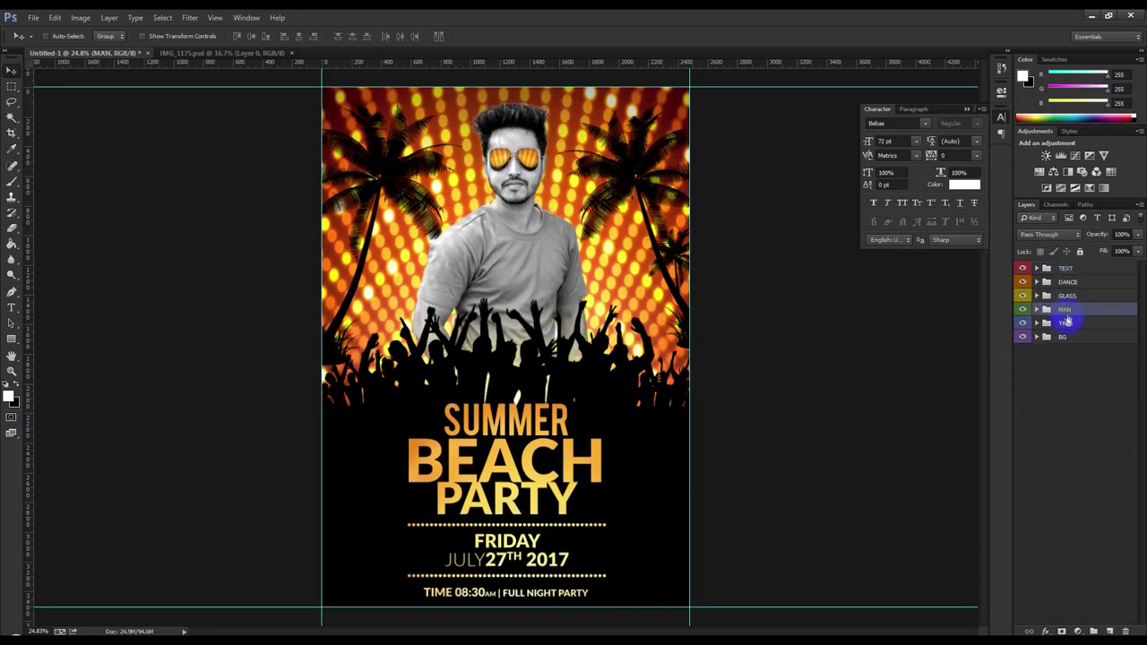
left_click(1069, 324)
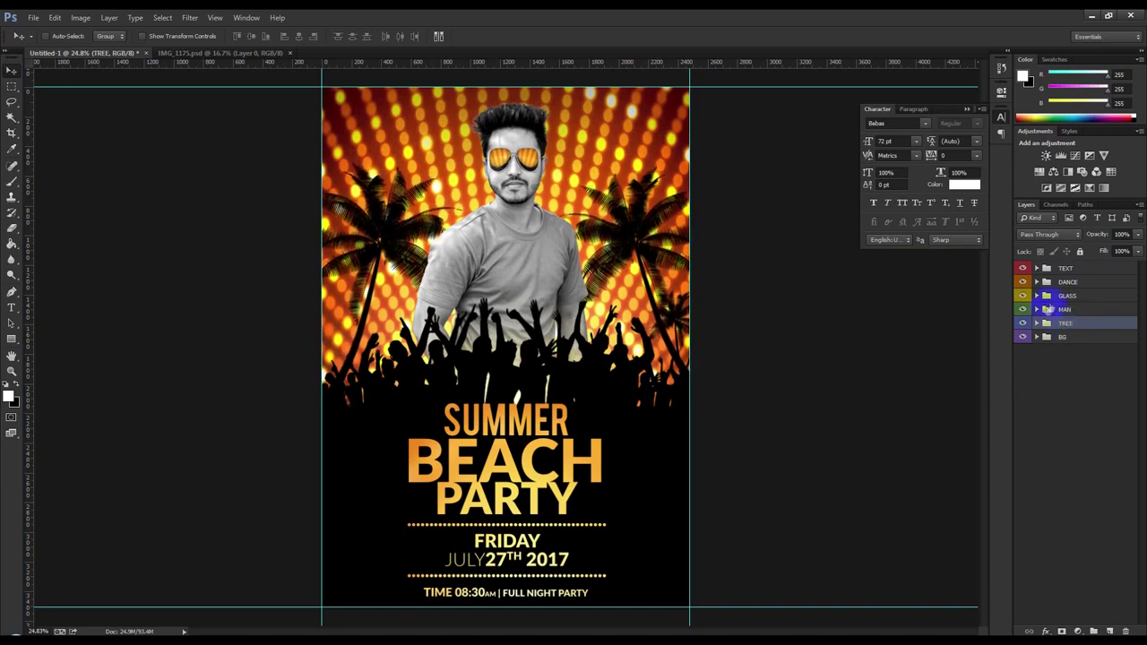
left_click(1074, 285)
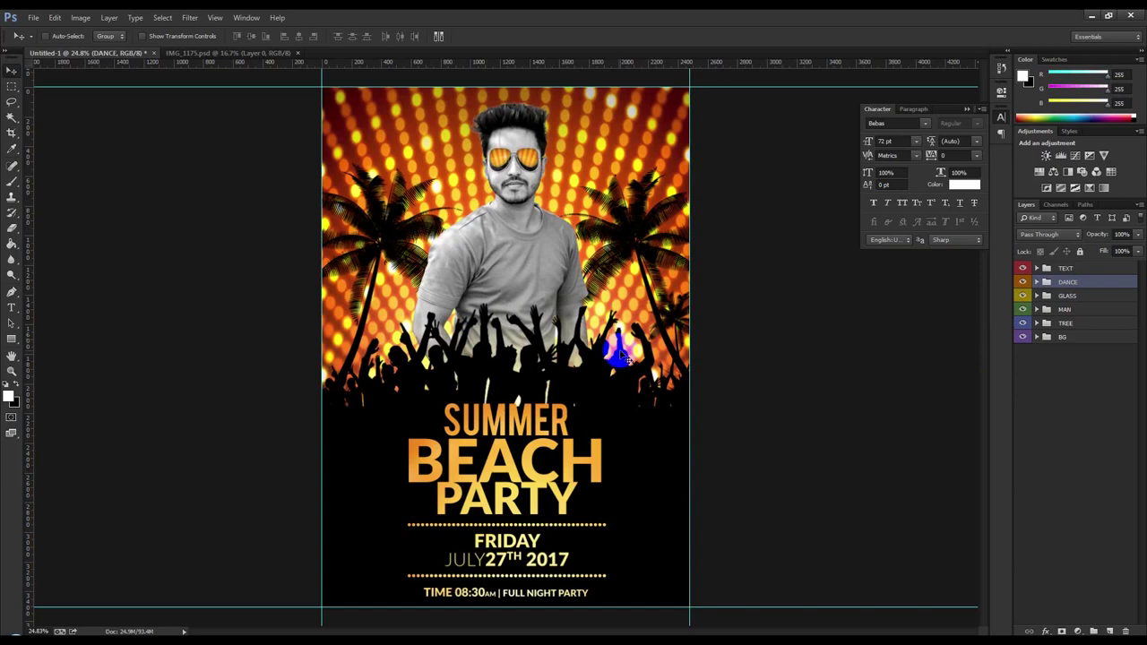
scroll(618, 323, "up", 1)
scroll(618, 323, "down", 2)
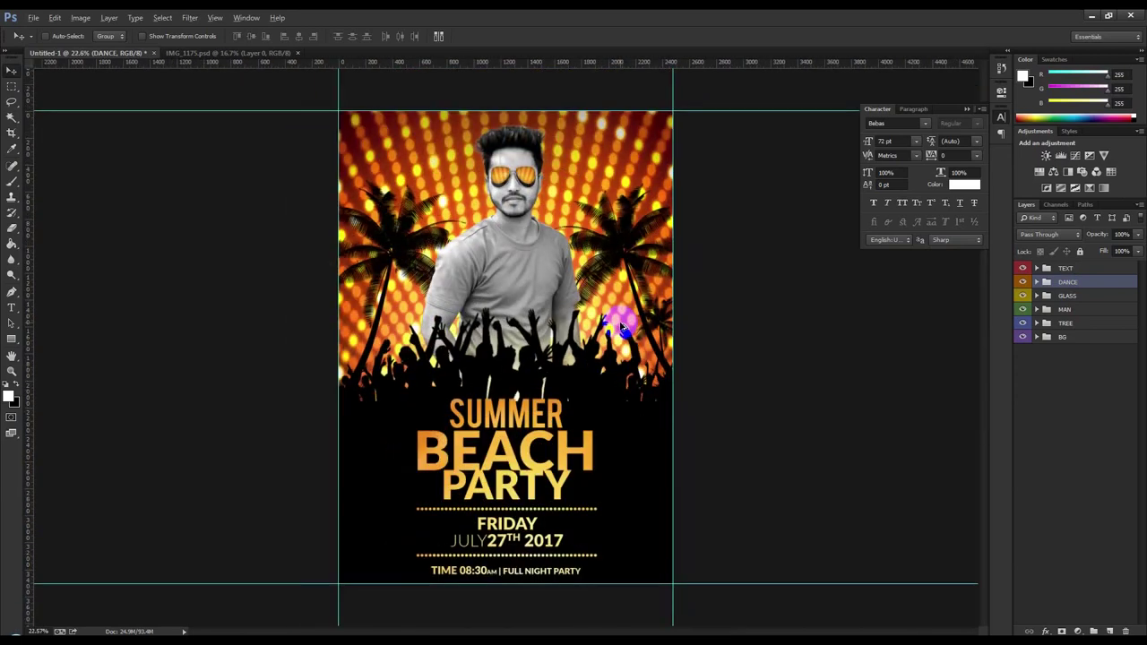
- Add a Color Lookup adjustment above the TEXT group using the Crisp_Warm.look 3DLUT file
left_click(1102, 270)
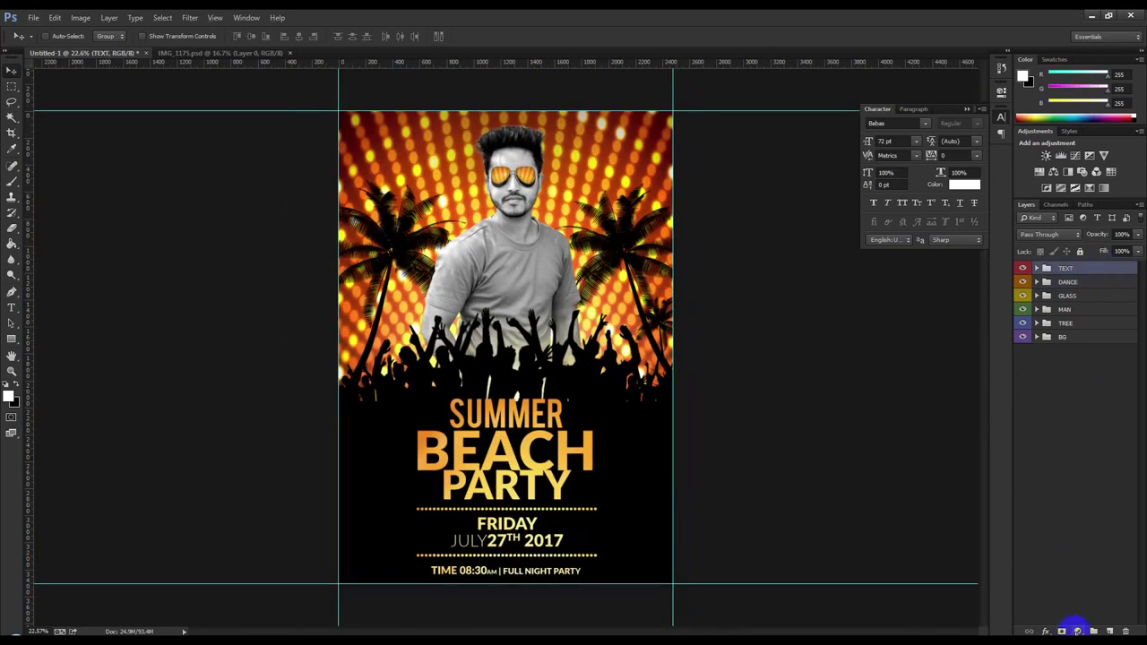
left_click(1077, 631)
left_click(1067, 552)
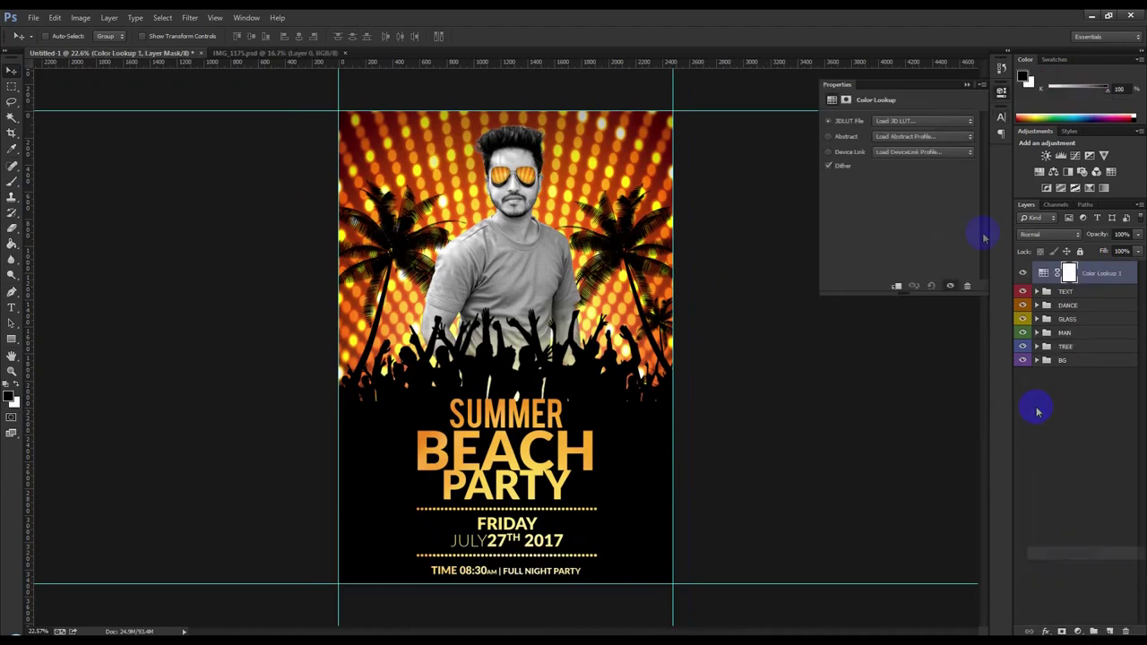
left_click(910, 121)
left_click(901, 170)
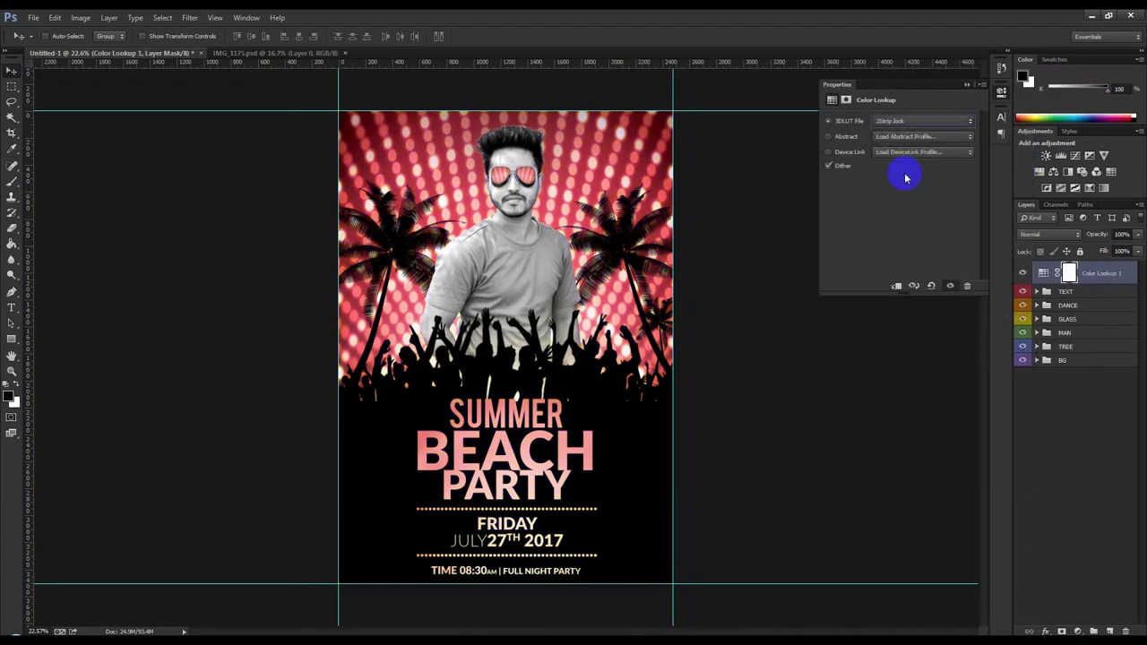
key("Down")
key("Down")
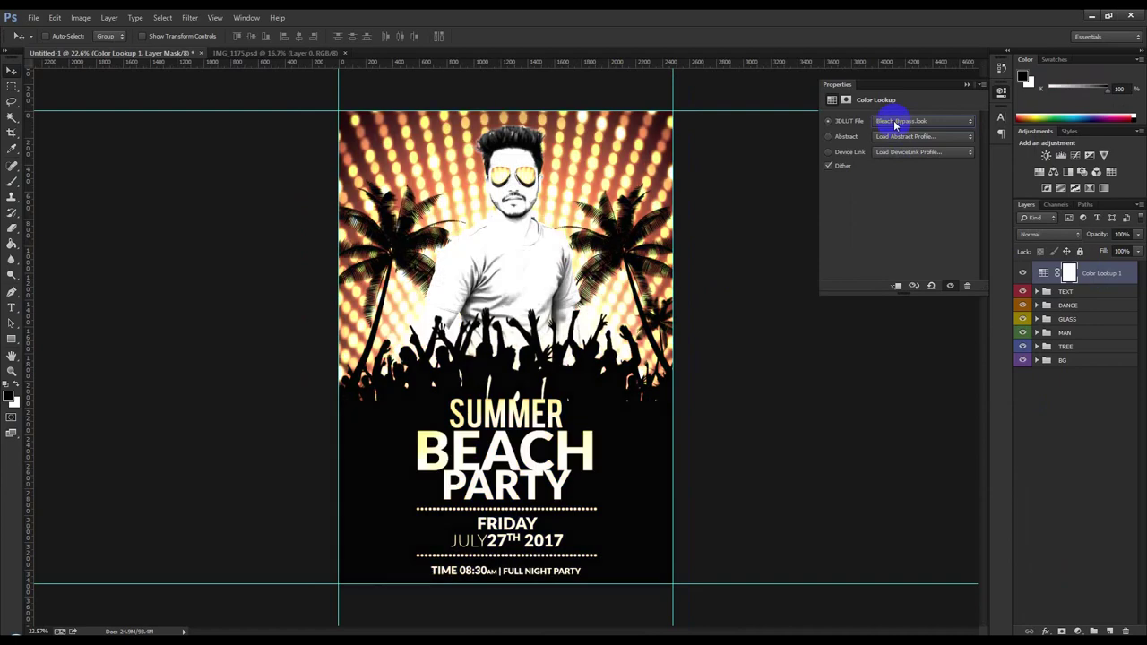
key("Down")
key("Down")
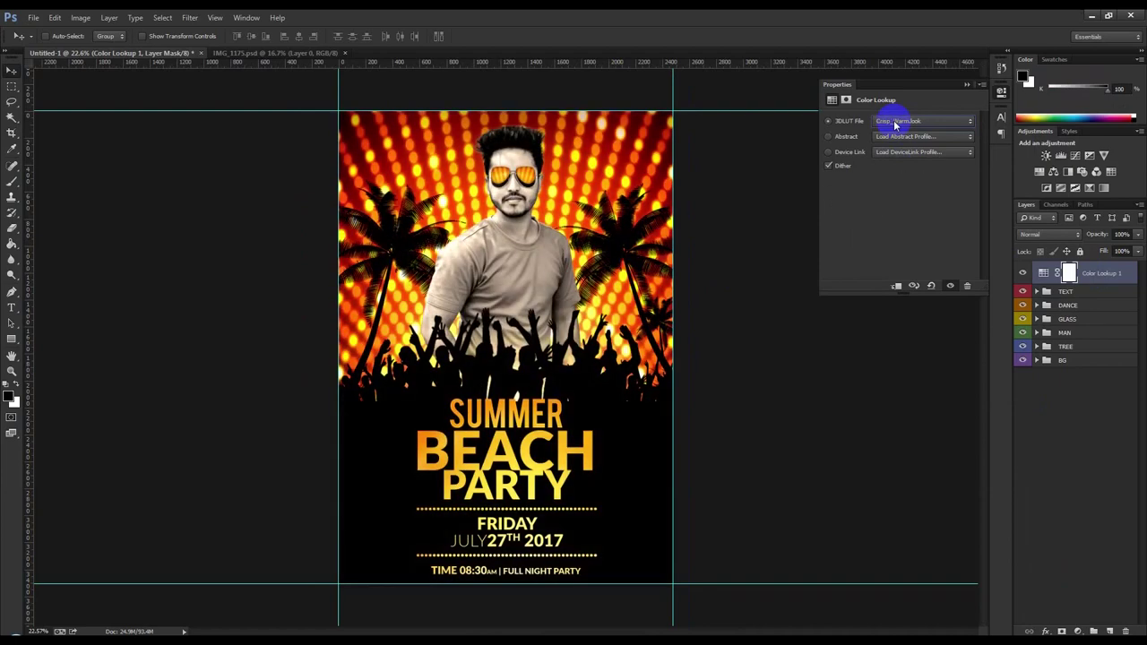
key("Return")
left_click(1075, 322)
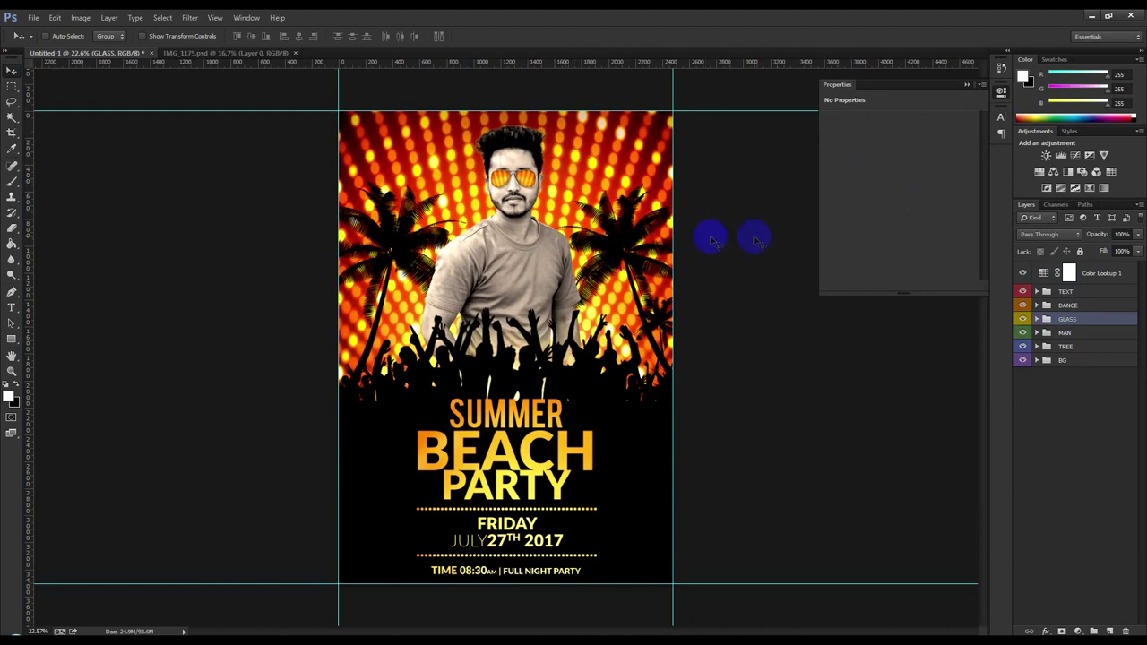
scroll(632, 240, "up", 1)
- Toggle Color Lookup 1 on and off to compare, and set its opacity to 50%
left_click(1095, 272)
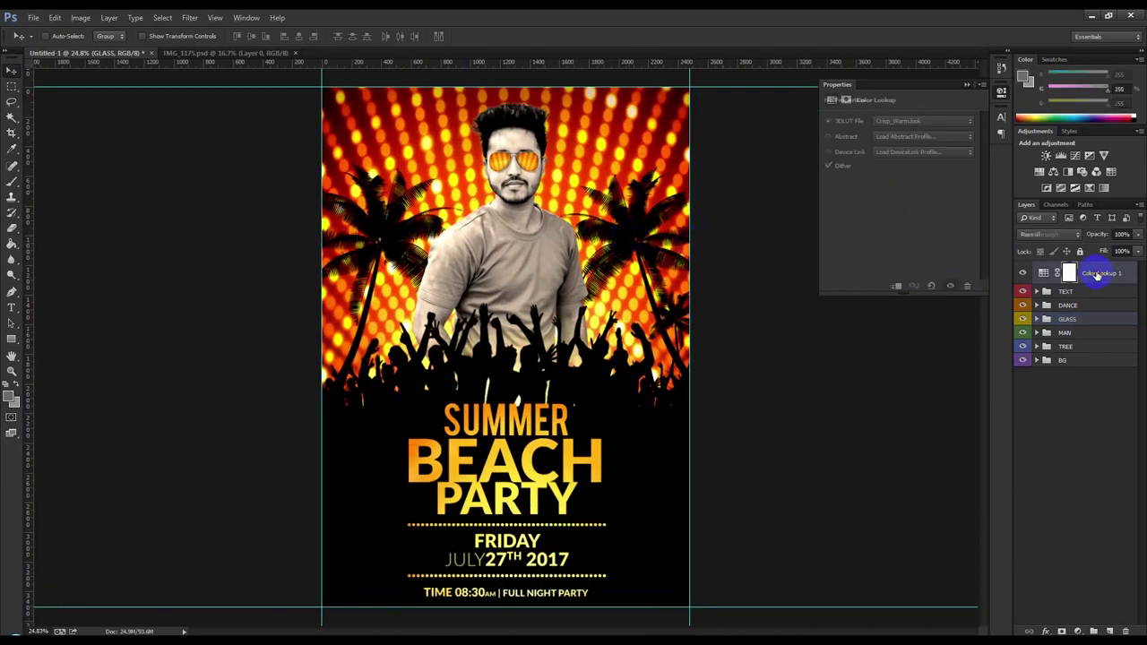
left_click(1023, 272)
left_click(1023, 273)
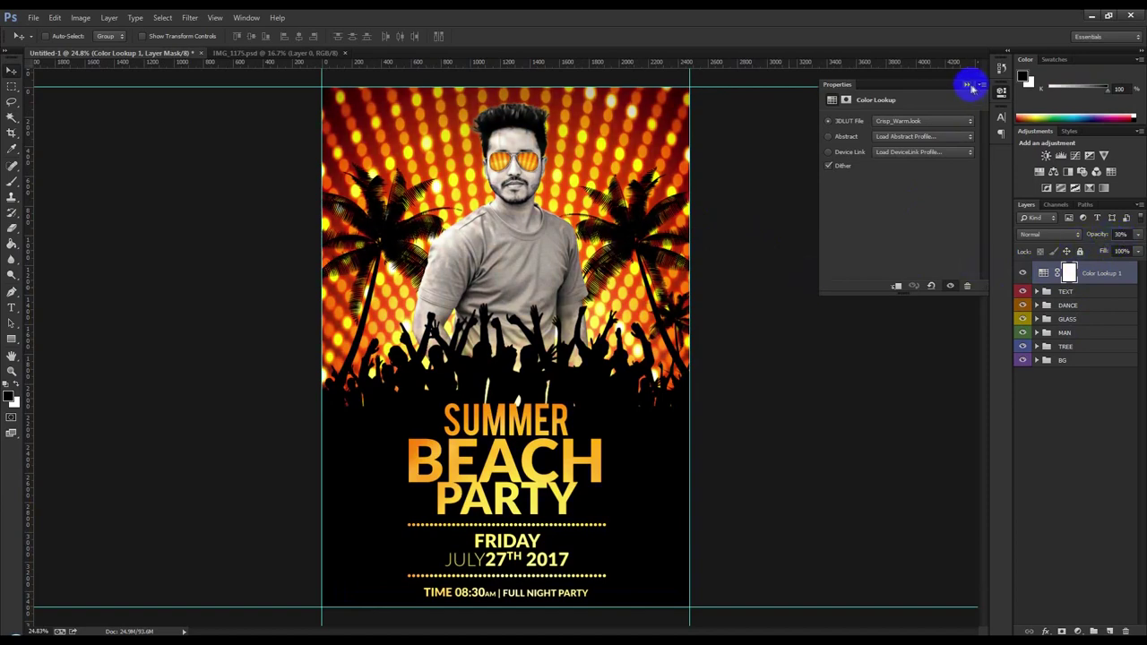
left_click(967, 84)
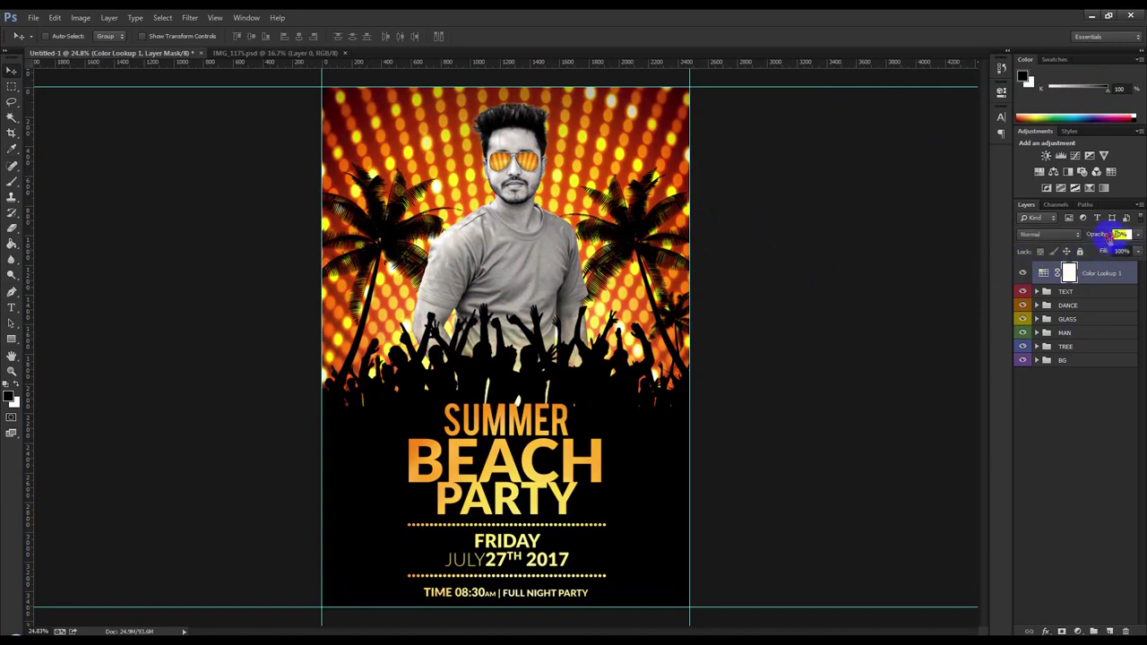
key("Return")
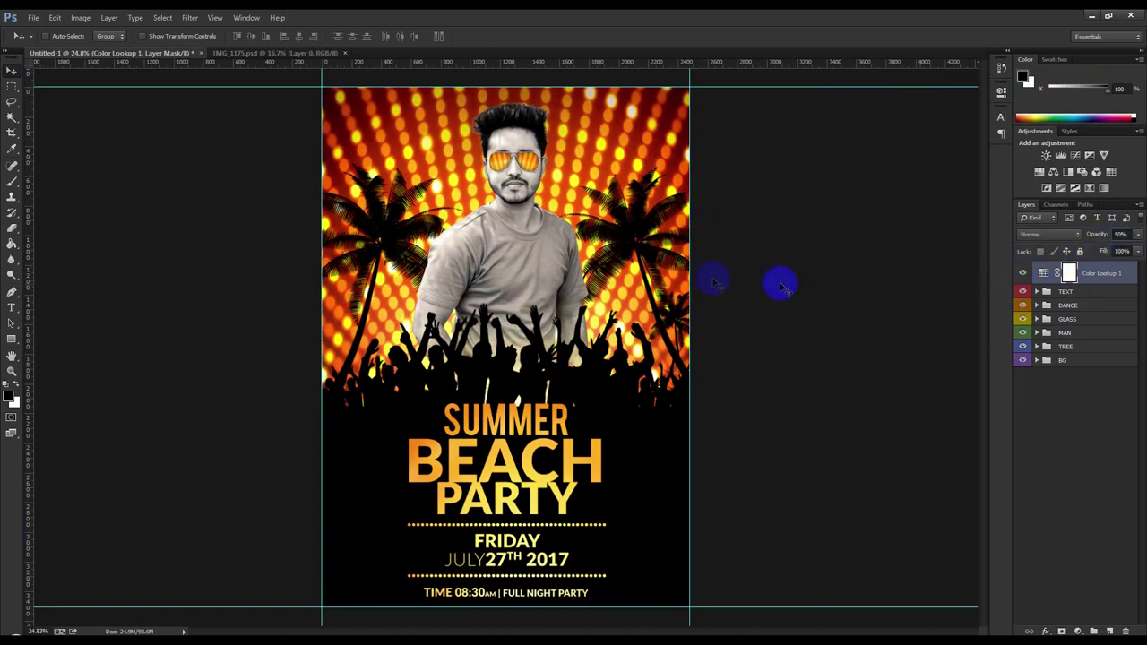
scroll(663, 280, "down", 1)
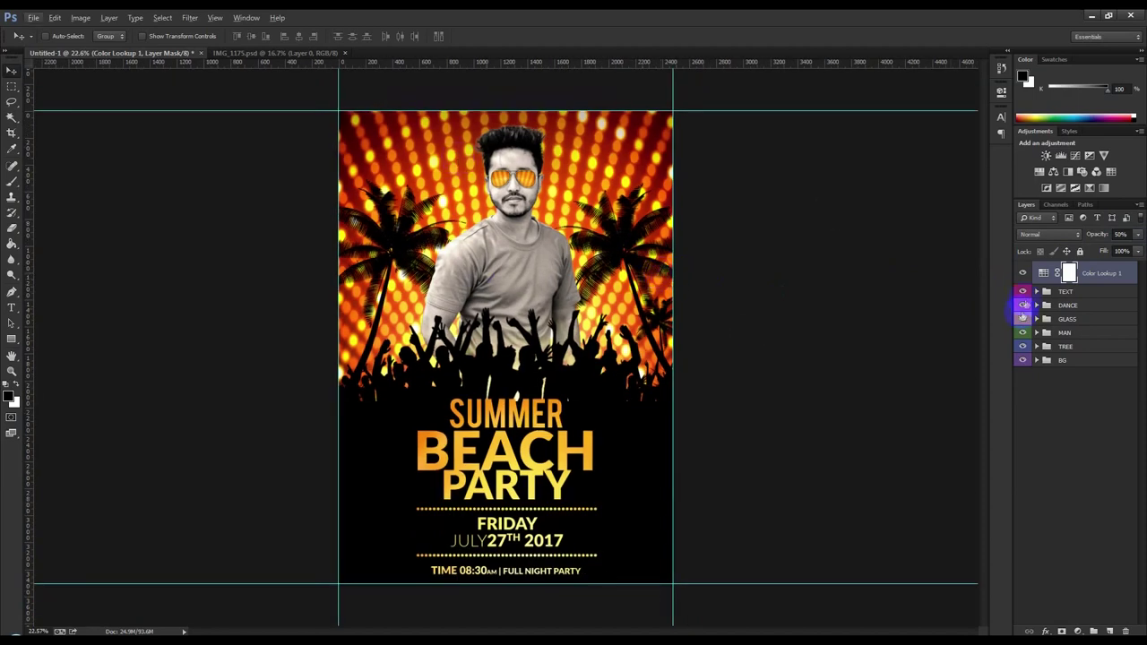
left_click(1022, 275)
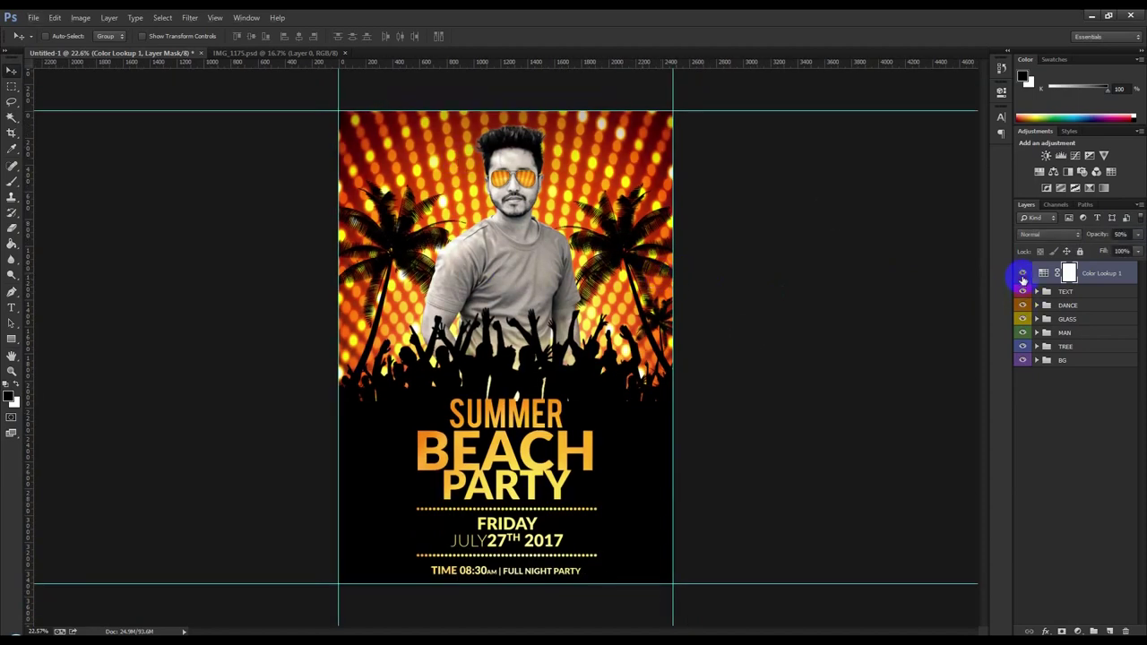
left_click(1023, 276)
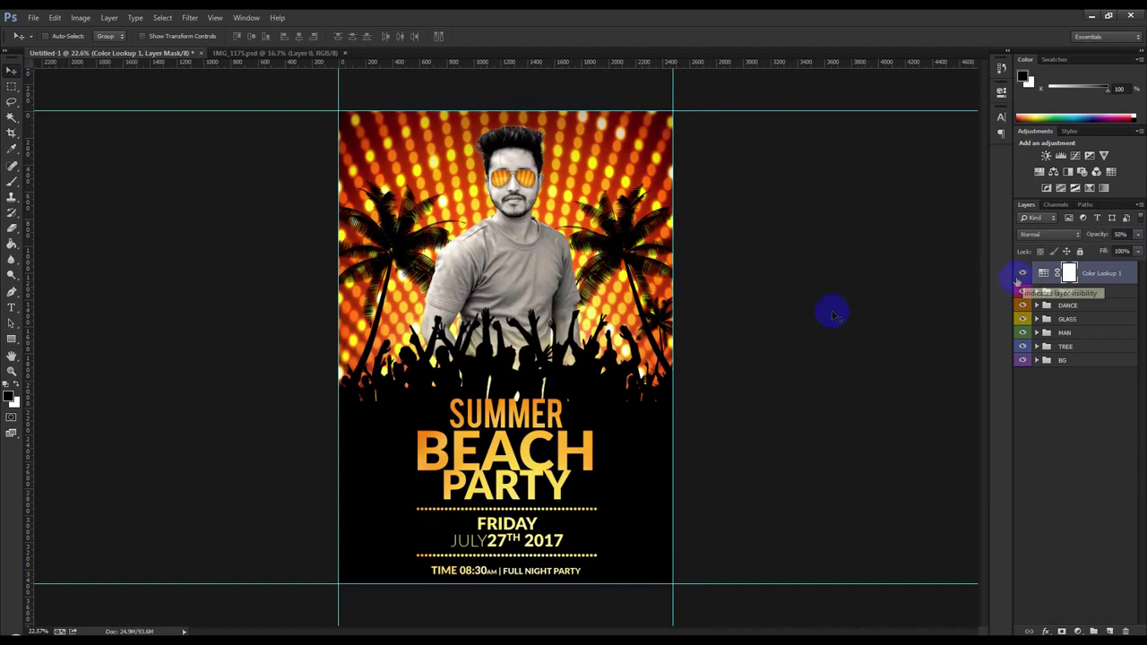